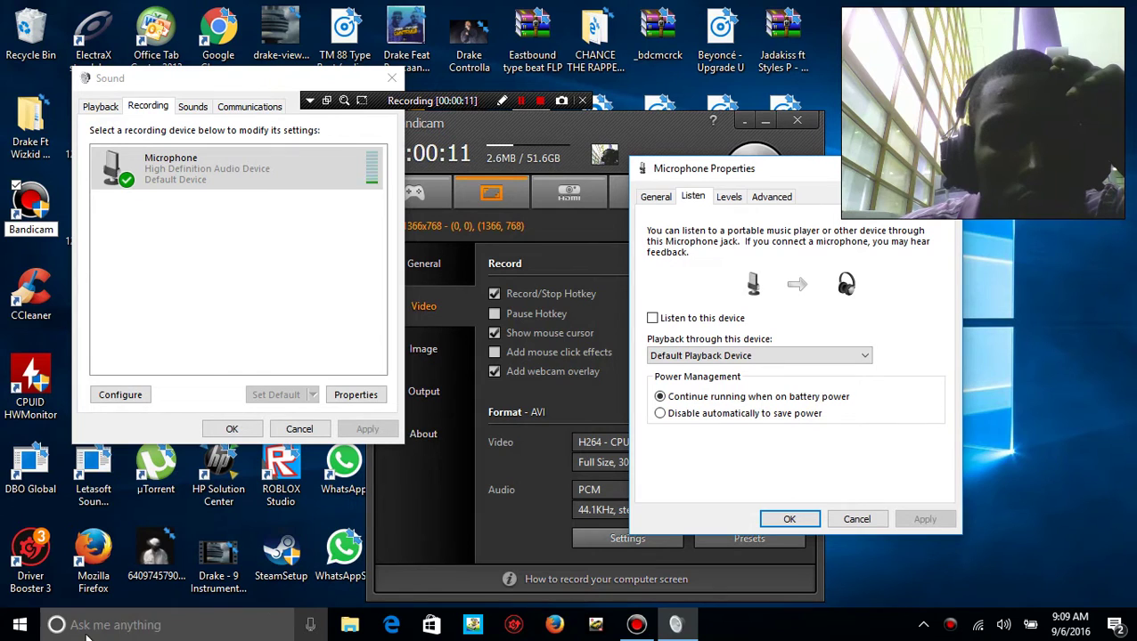
Open the FL Studio project "Future - Inside the Mattress" from the 32GB folder on the E: drive
click(351, 627)
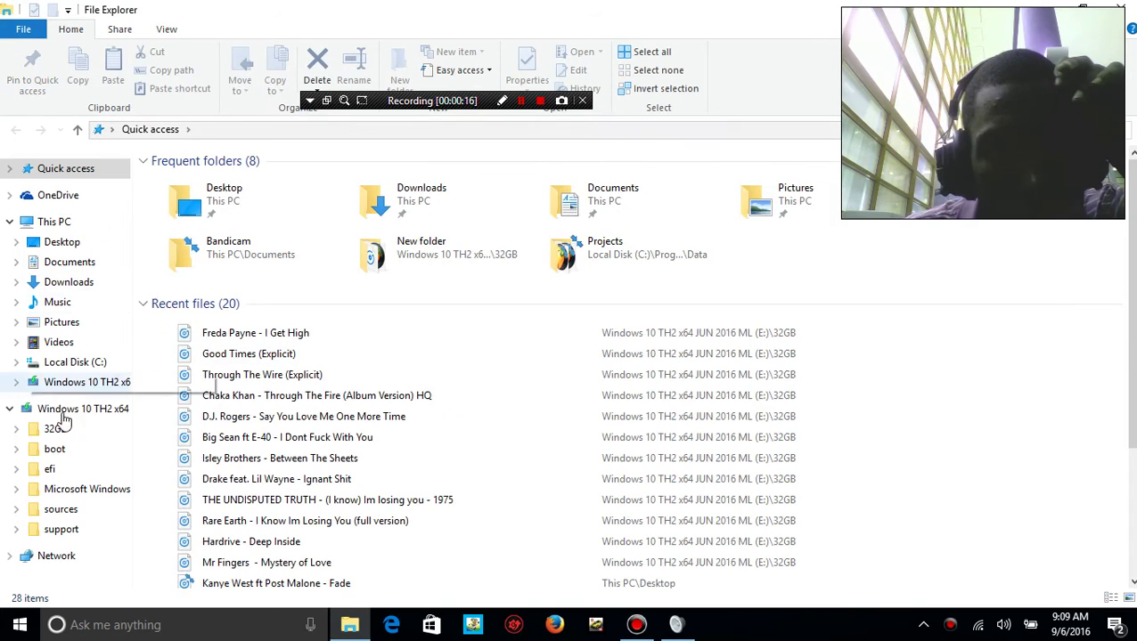
click(54, 436)
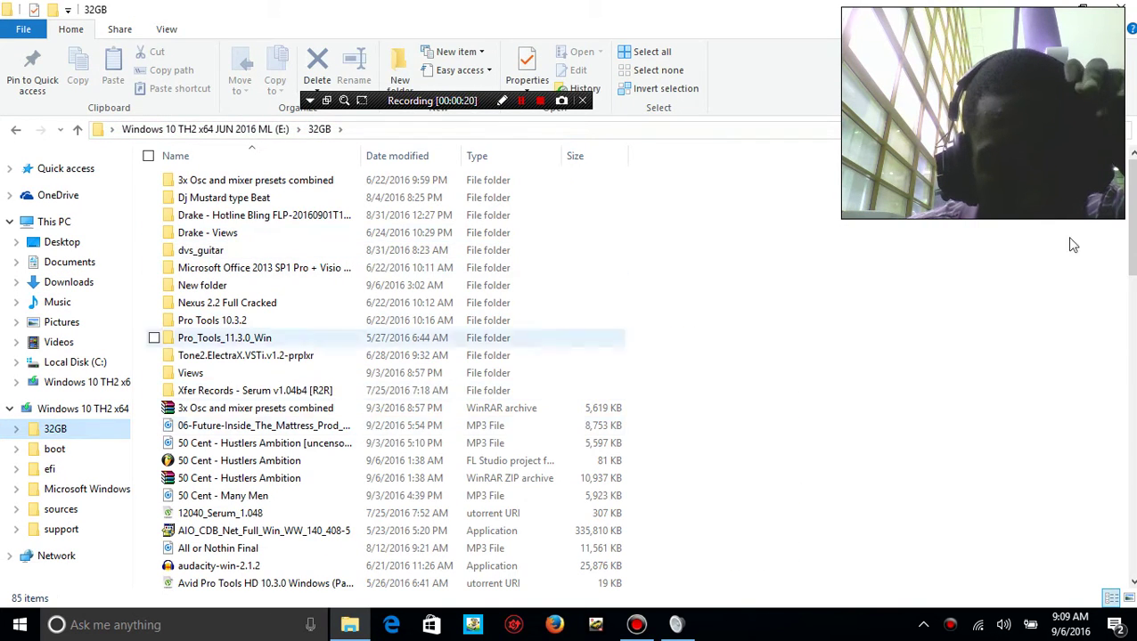
scroll(383, 374, down, 11)
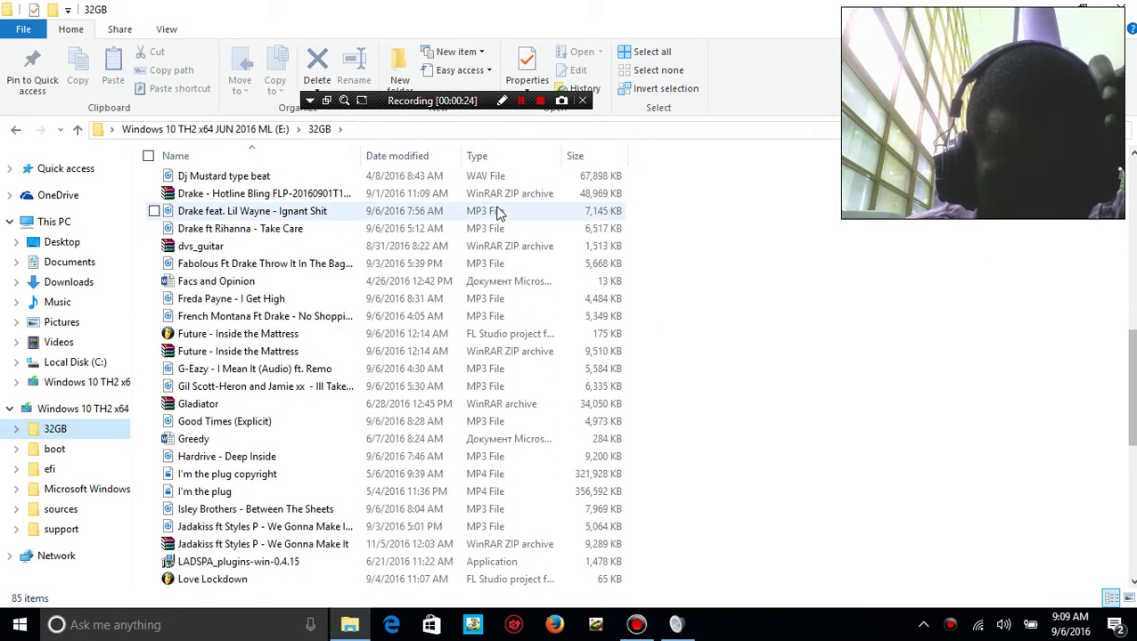
click(499, 338)
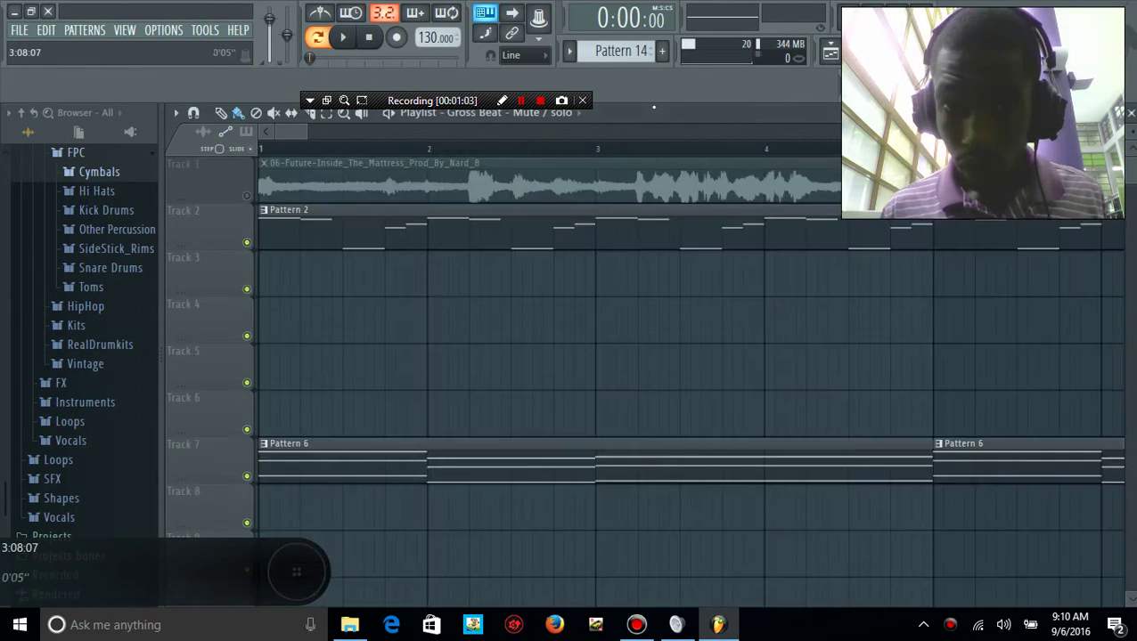
Open the Pattern 2 clip from Track 2 in the piano roll, hide the recording toolbar and show the whole Chiptune melody
double_click(701, 223)
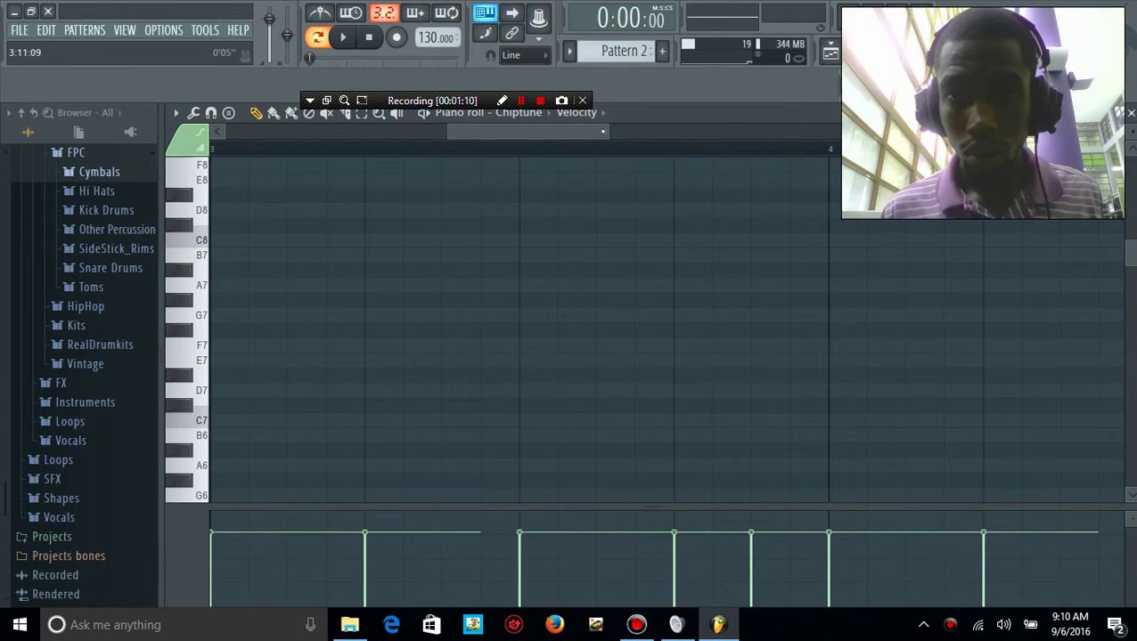
drag(603, 132, 609, 133)
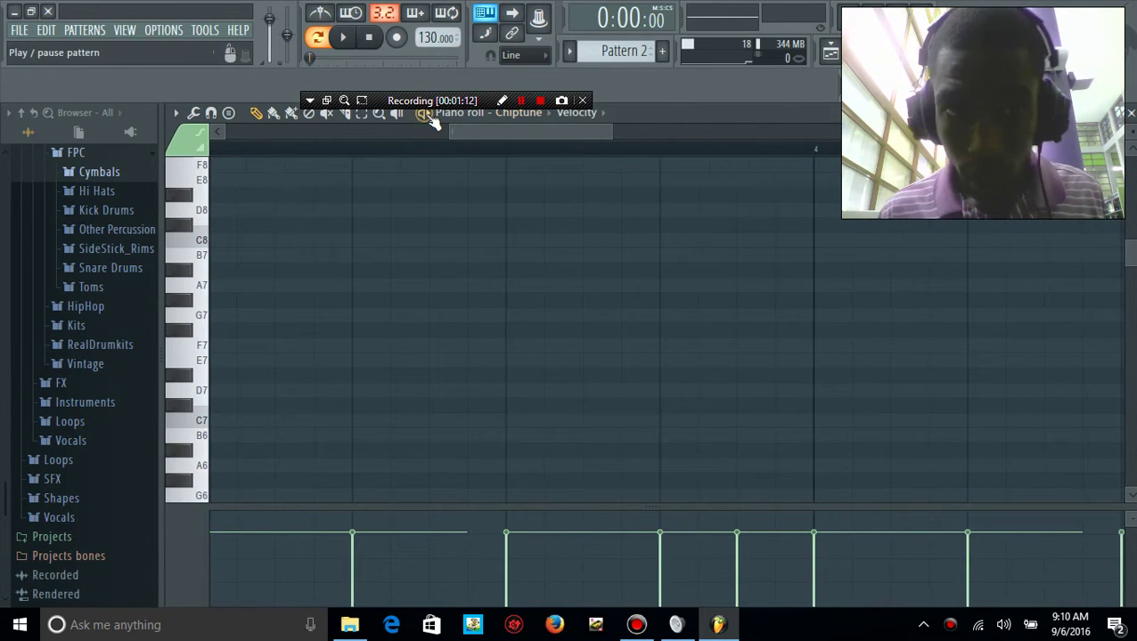
click(309, 100)
click(344, 123)
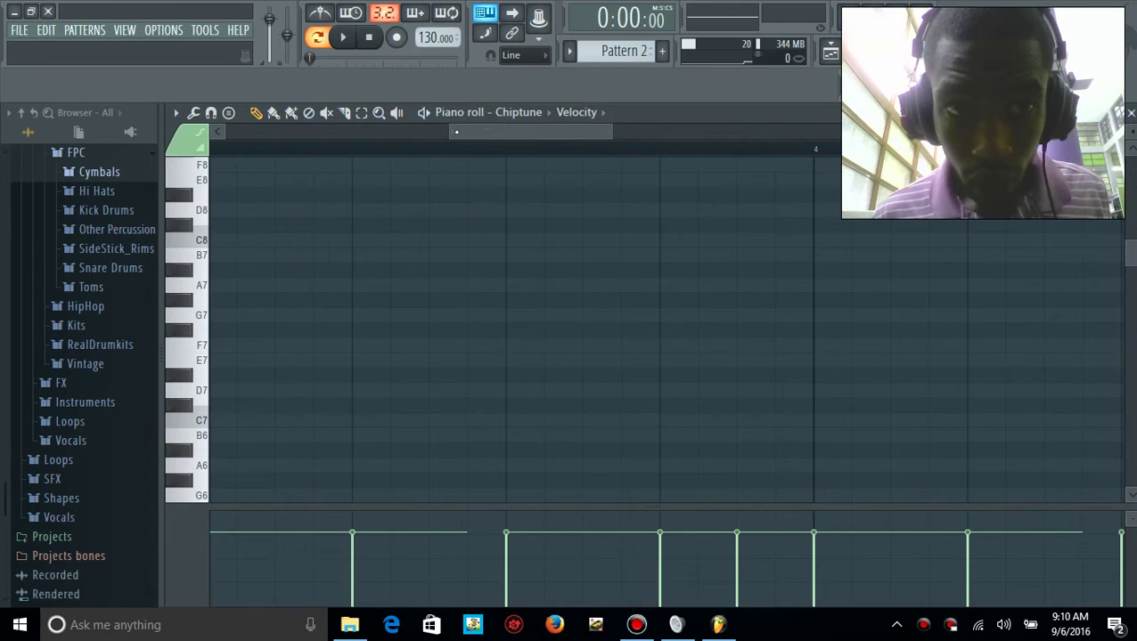
drag(609, 135, 989, 135)
drag(900, 133, 246, 174)
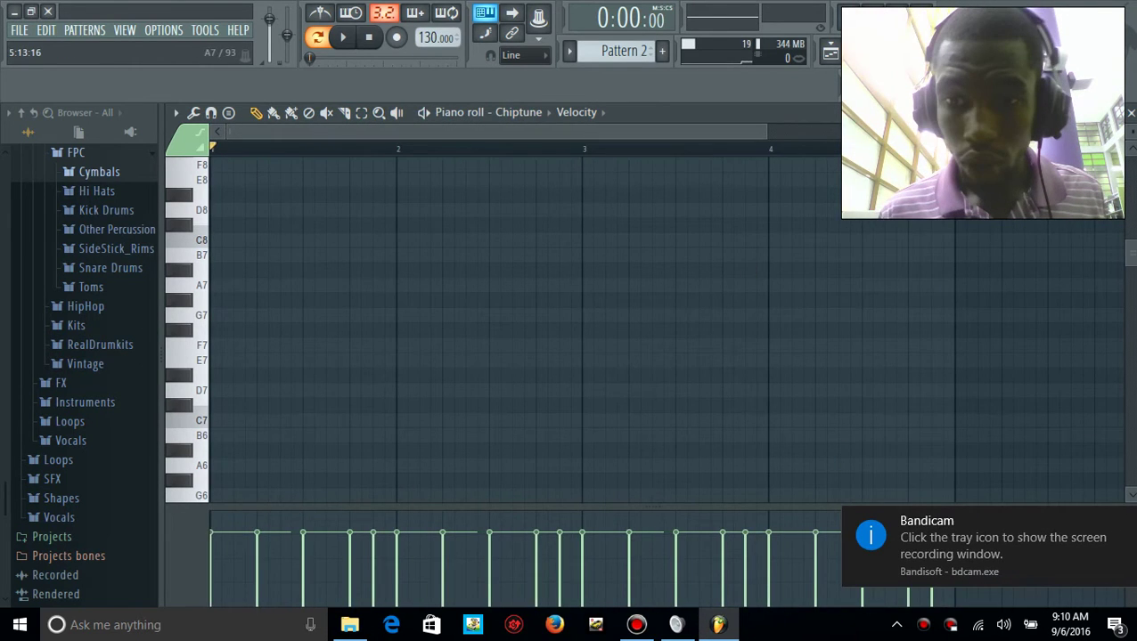
drag(1135, 245, 1135, 319)
drag(1135, 134, 1136, 139)
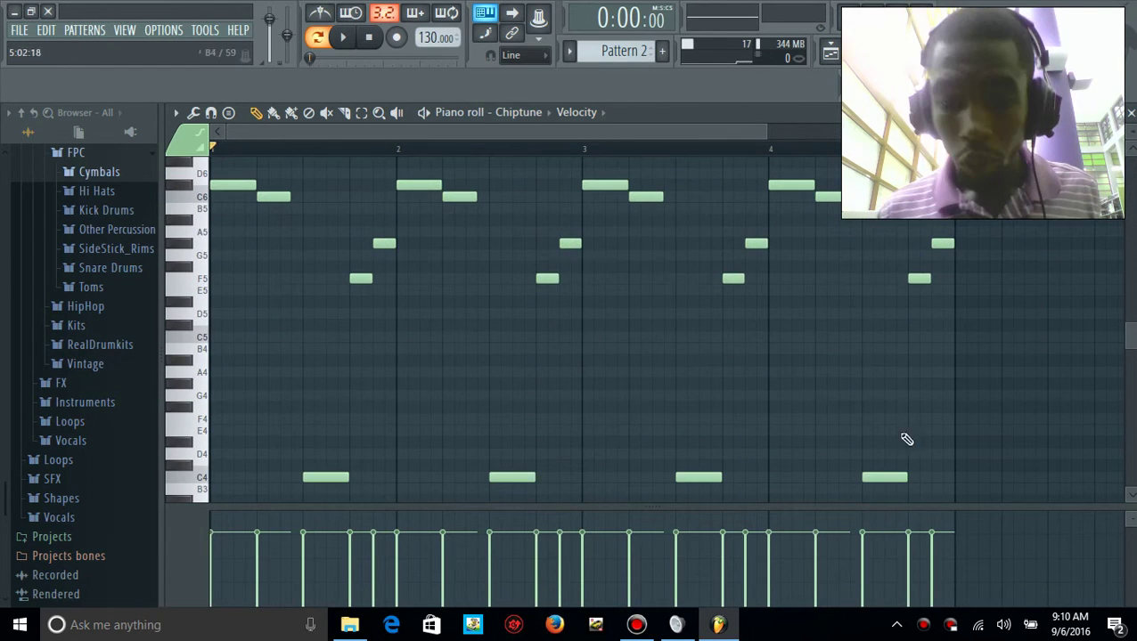
Play Pattern 2 to hear the Chiptune melody, glance at the Sound and Microphone Properties windows, and stop playback
key(space)
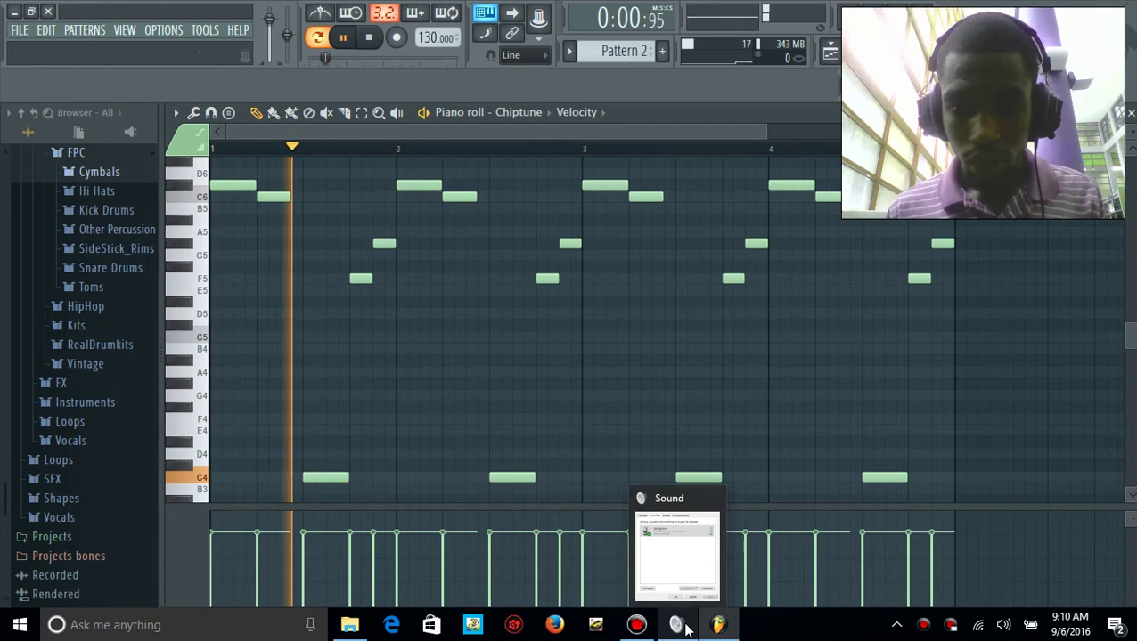
click(678, 627)
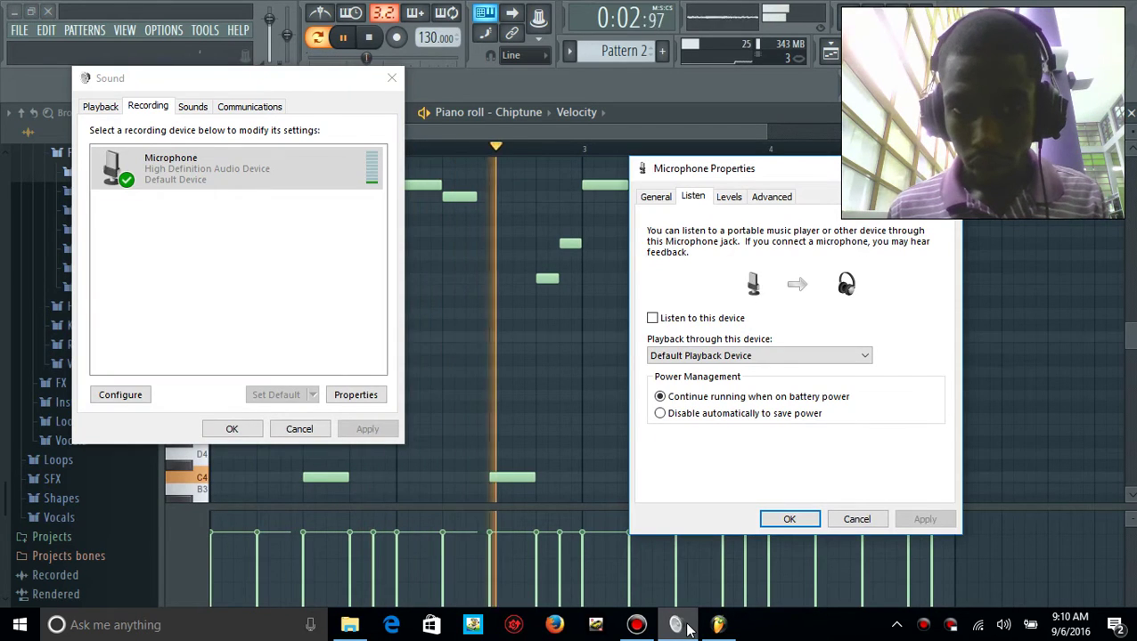
click(576, 134)
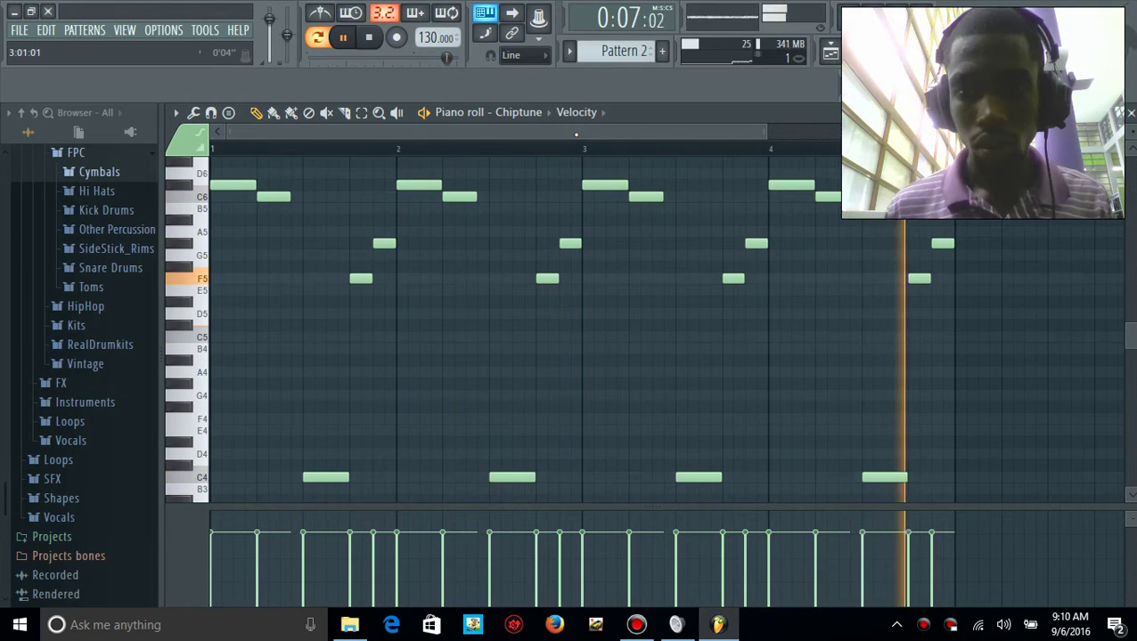
key(space)
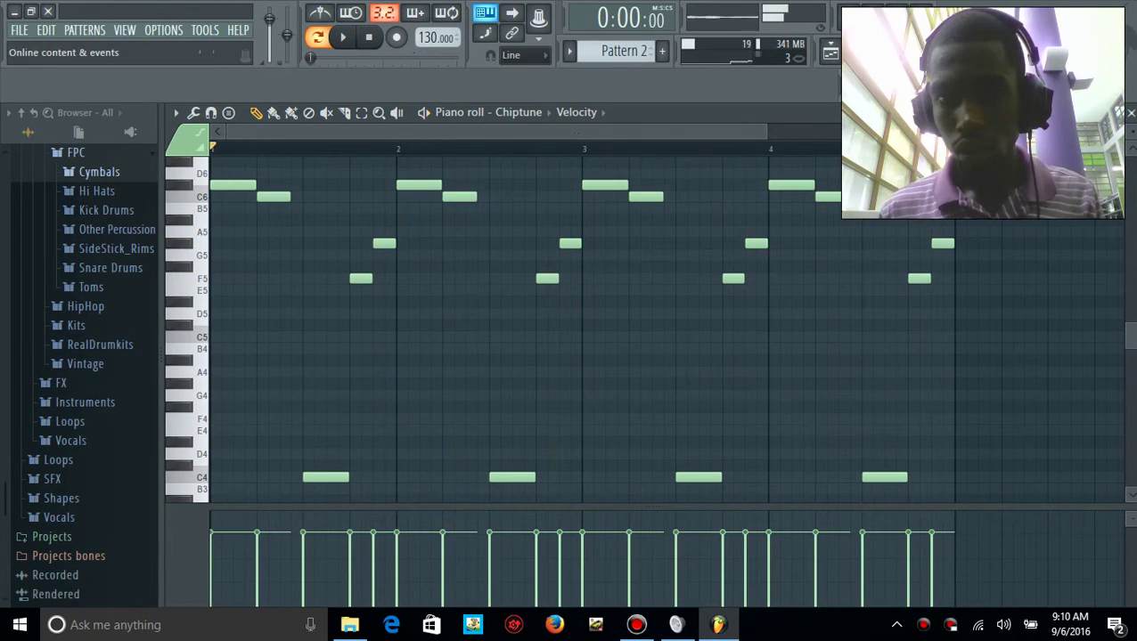
Examine the Chiptune channel's miscellaneous, envelope and 3x Osc oscillator settings from the channel rack, ending with its window closed
click(830, 52)
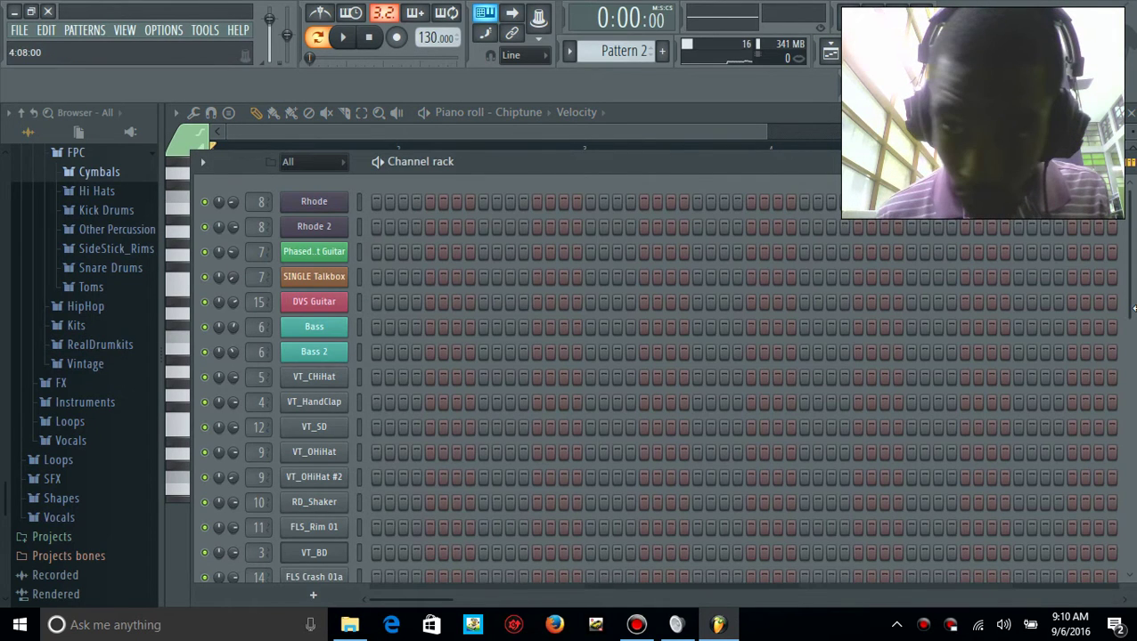
scroll(401, 341, down, 7)
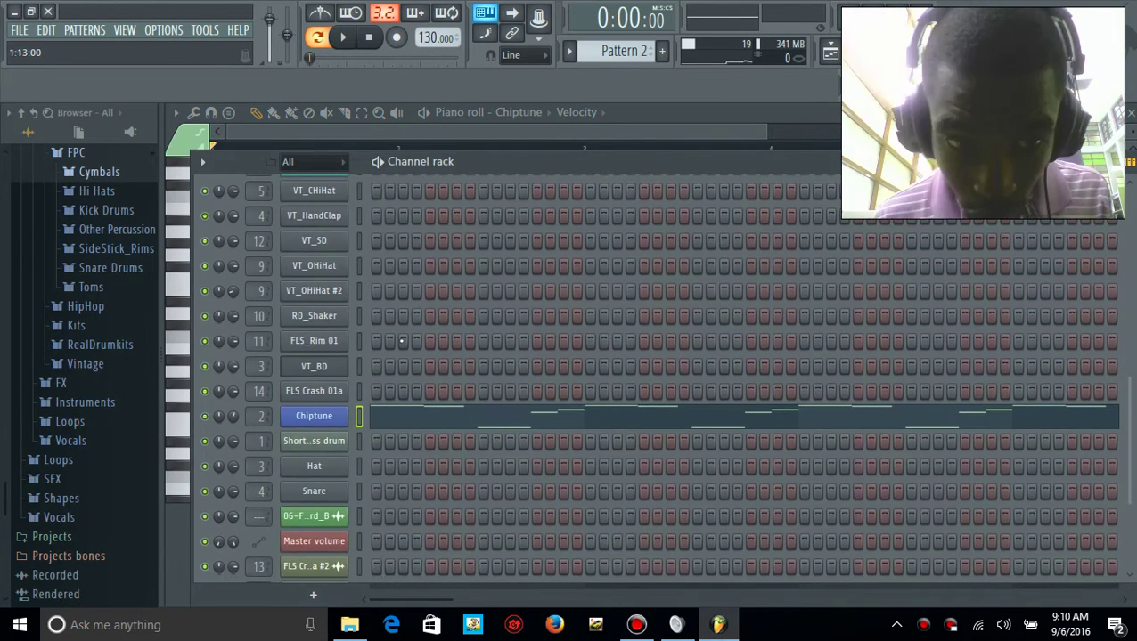
click(330, 420)
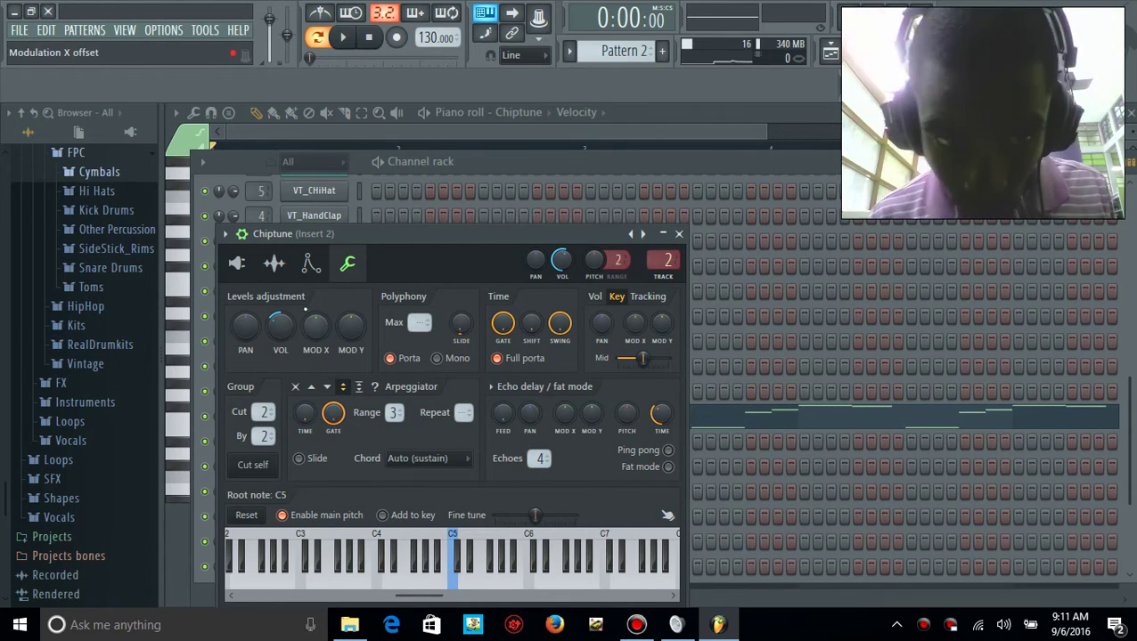
click(311, 265)
click(274, 266)
click(237, 265)
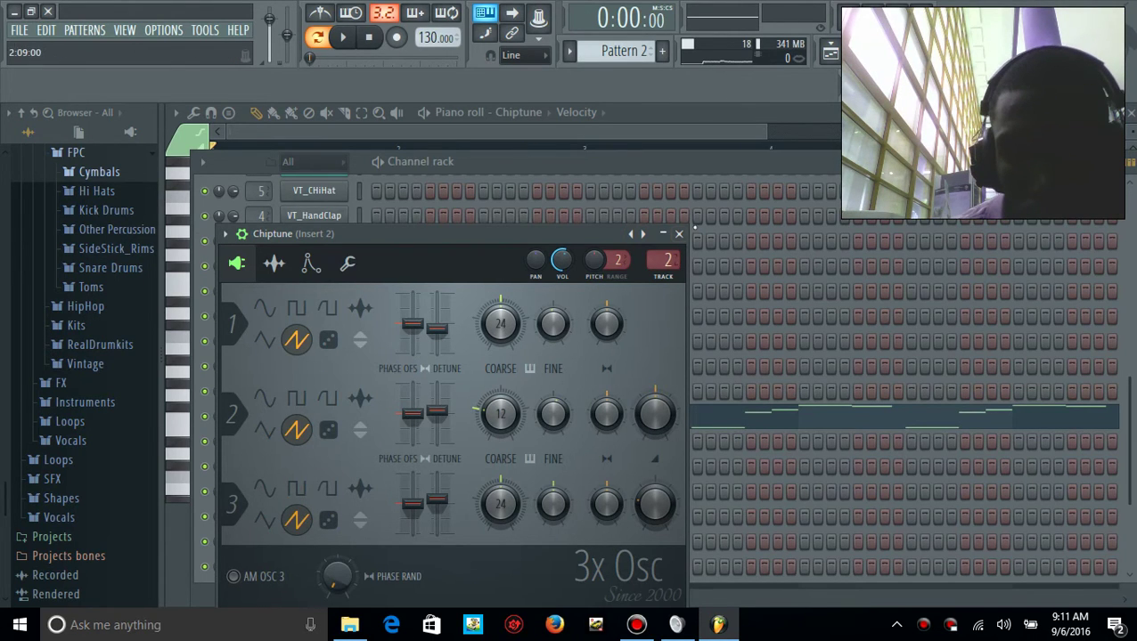
click(679, 235)
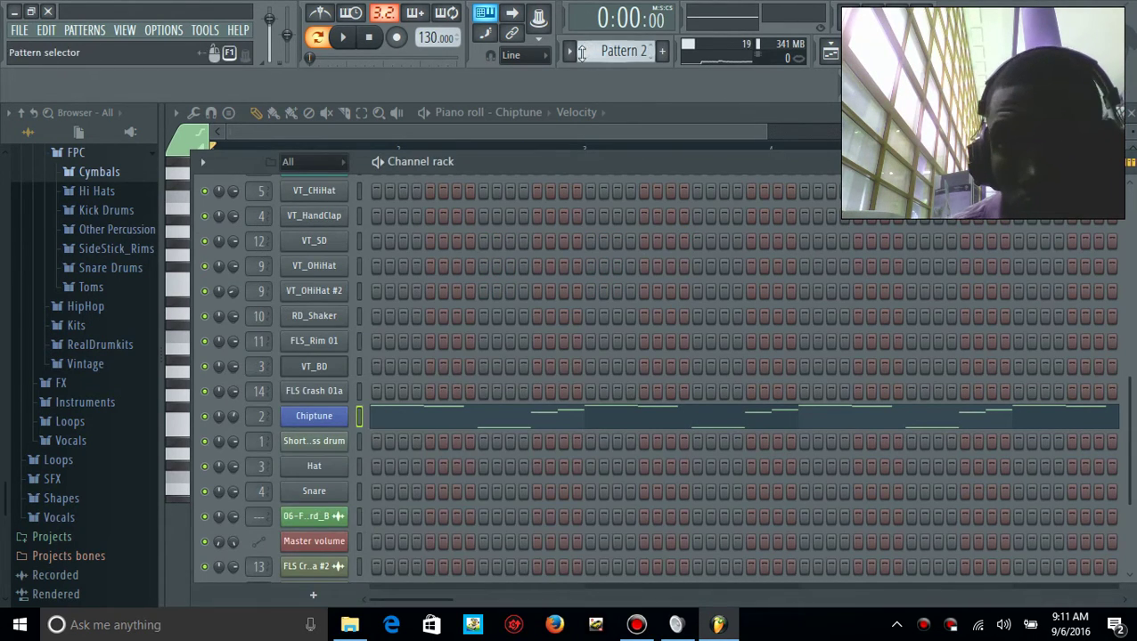
Switch to Pattern 1 and open the Short 808 bass drum channel settings
click(571, 52)
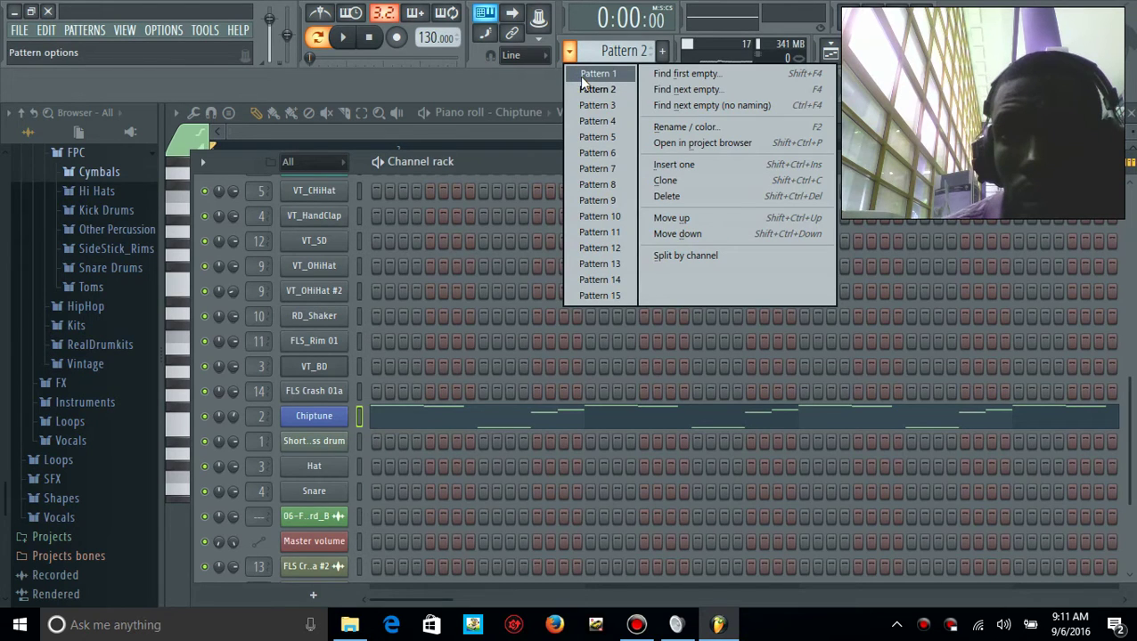
click(590, 74)
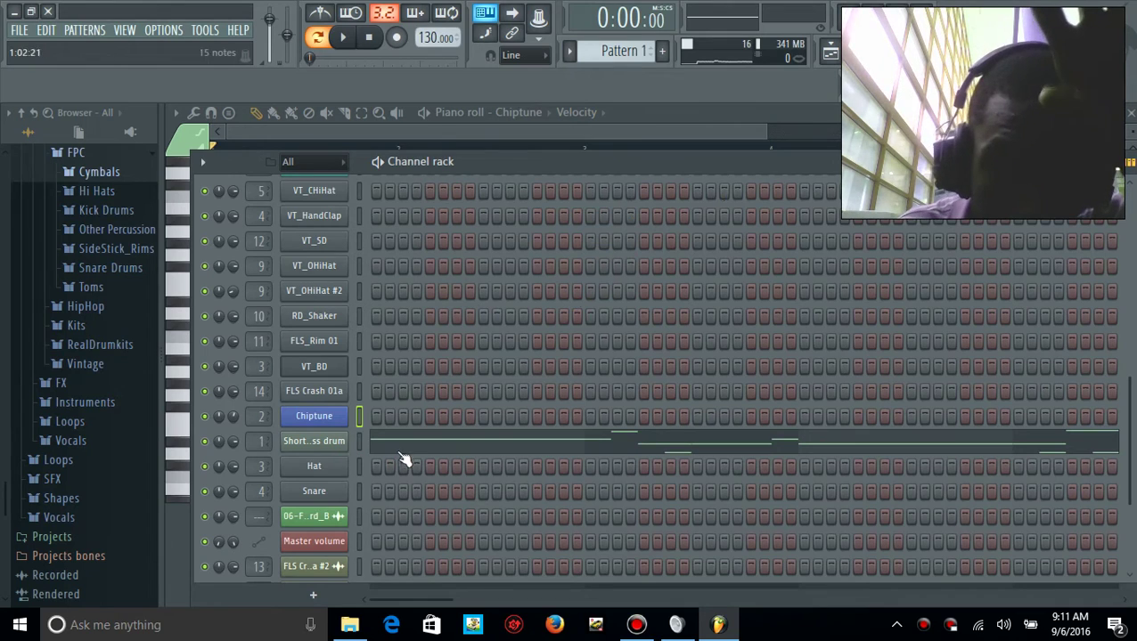
click(314, 441)
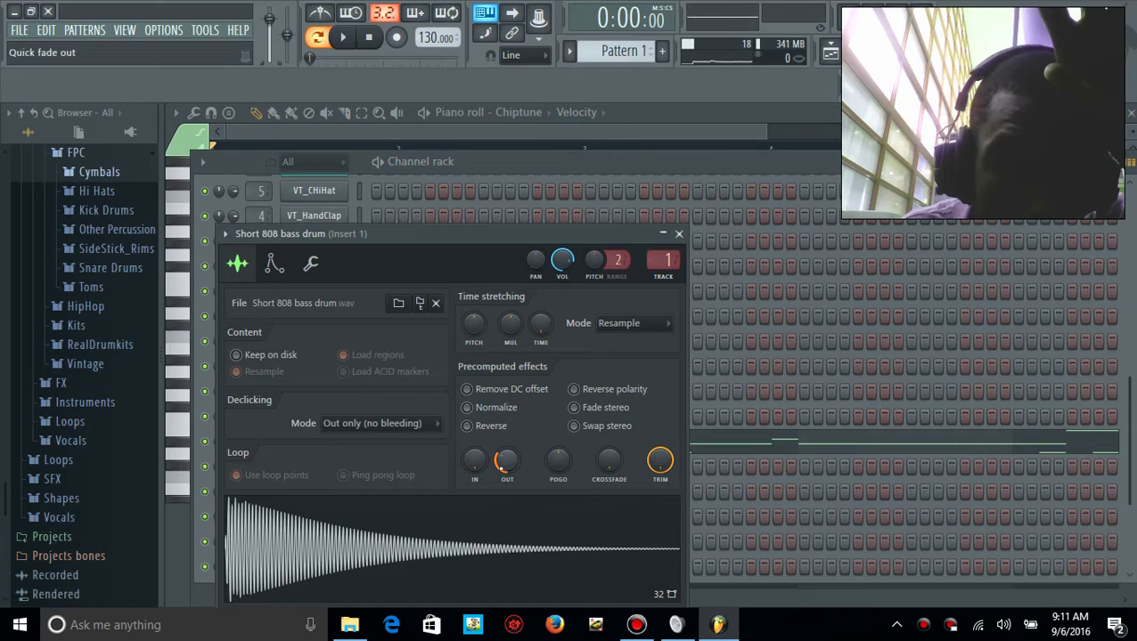
Copy the Short 808 bass drum's quick fade out value and preview the sample
right_click(505, 461)
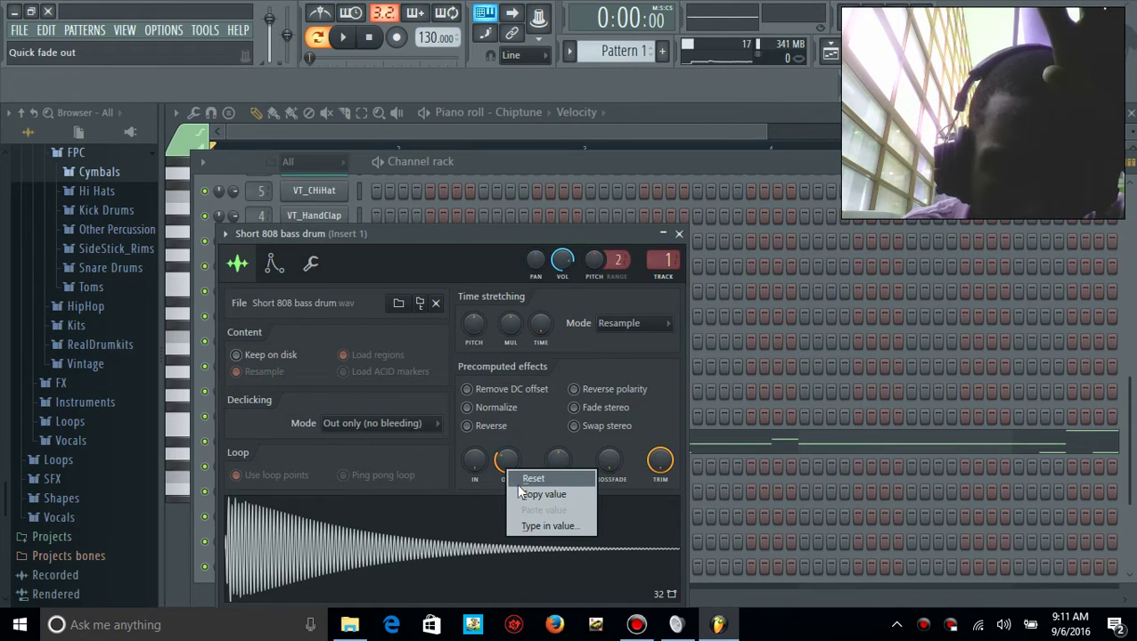
click(539, 489)
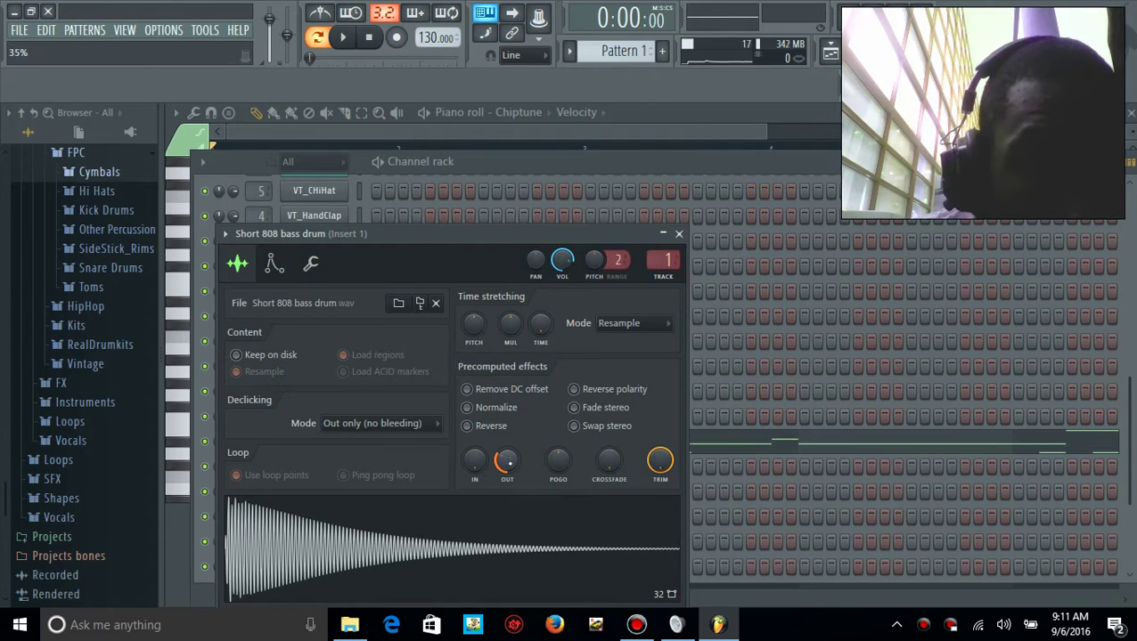
click(501, 543)
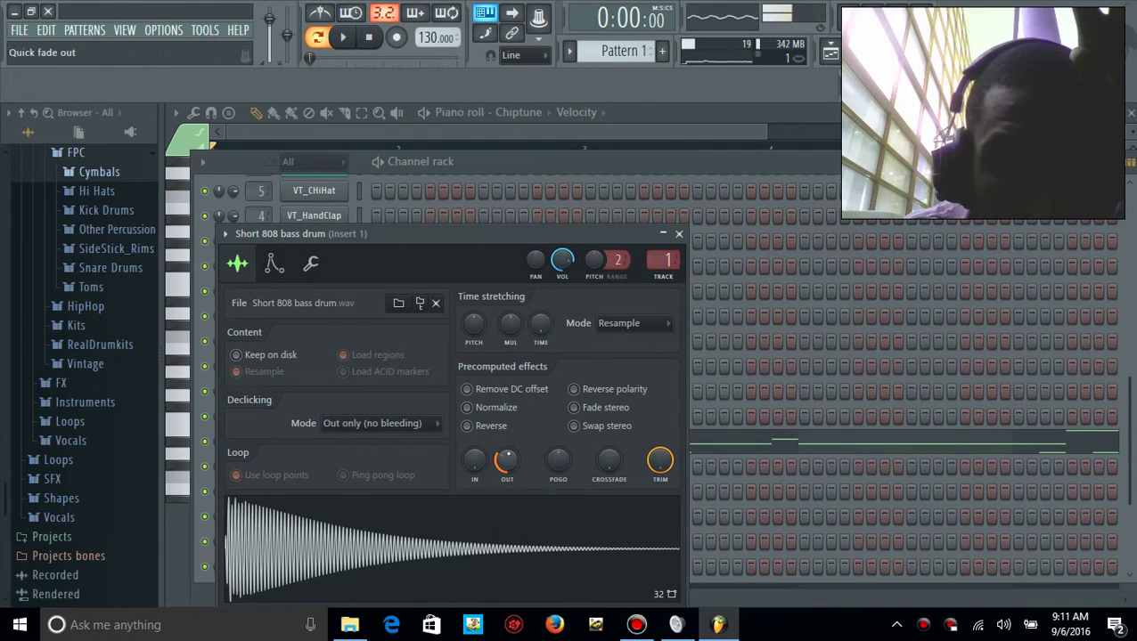
right_click(506, 460)
click(537, 496)
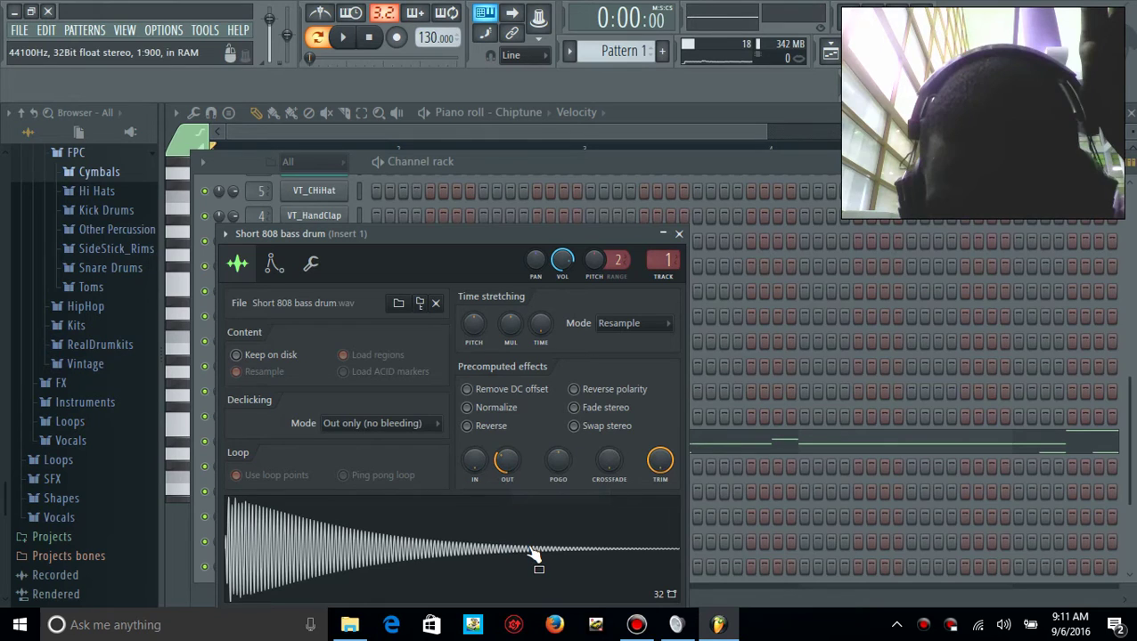
Audition the Short 808 bass drum at different pitches, including C4, B4 and E5
click(534, 554)
click(534, 553)
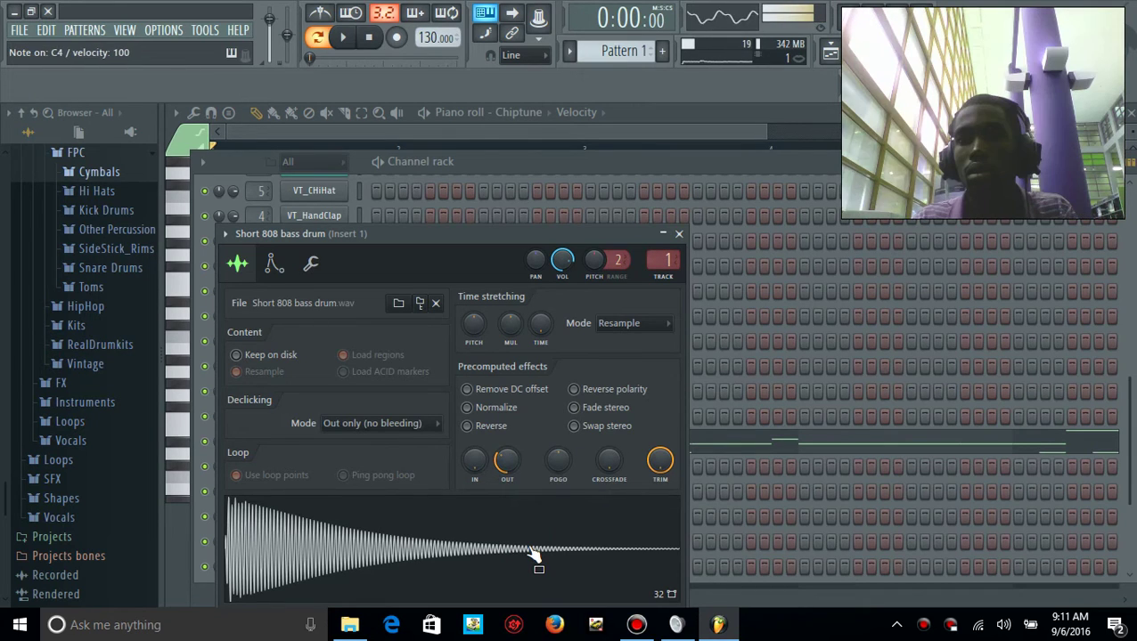
key(m)
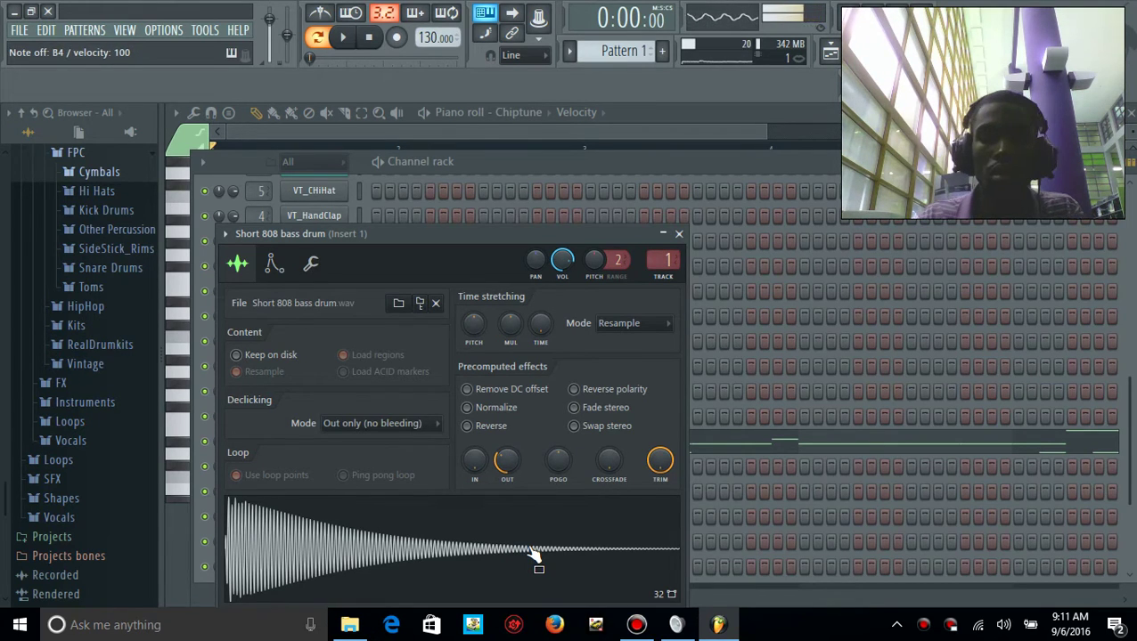
key(z)
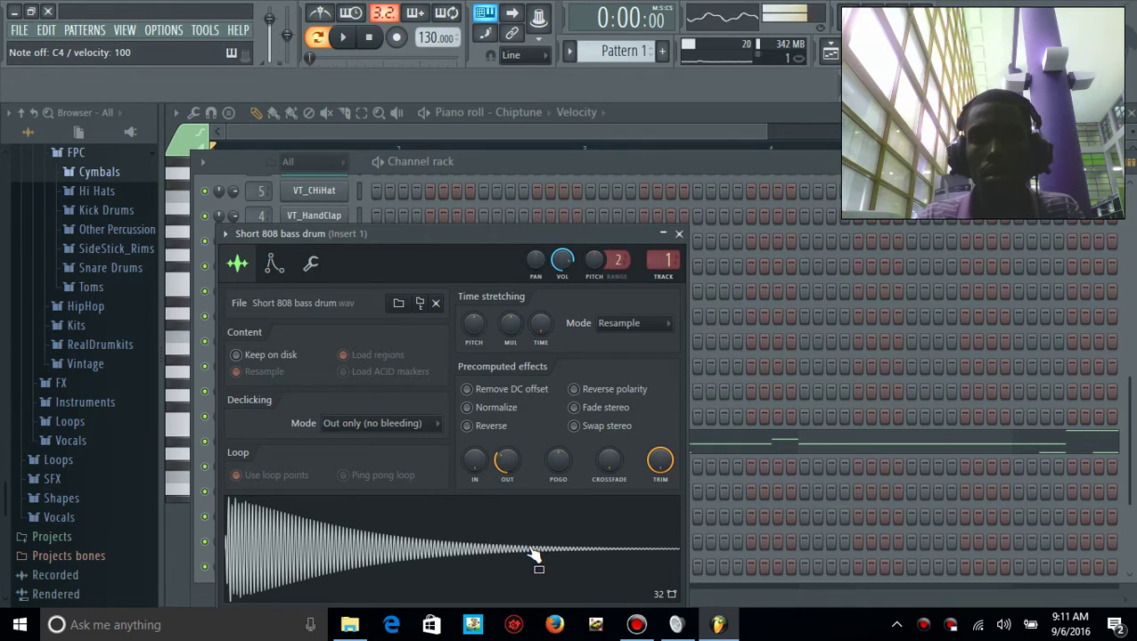
key(e)
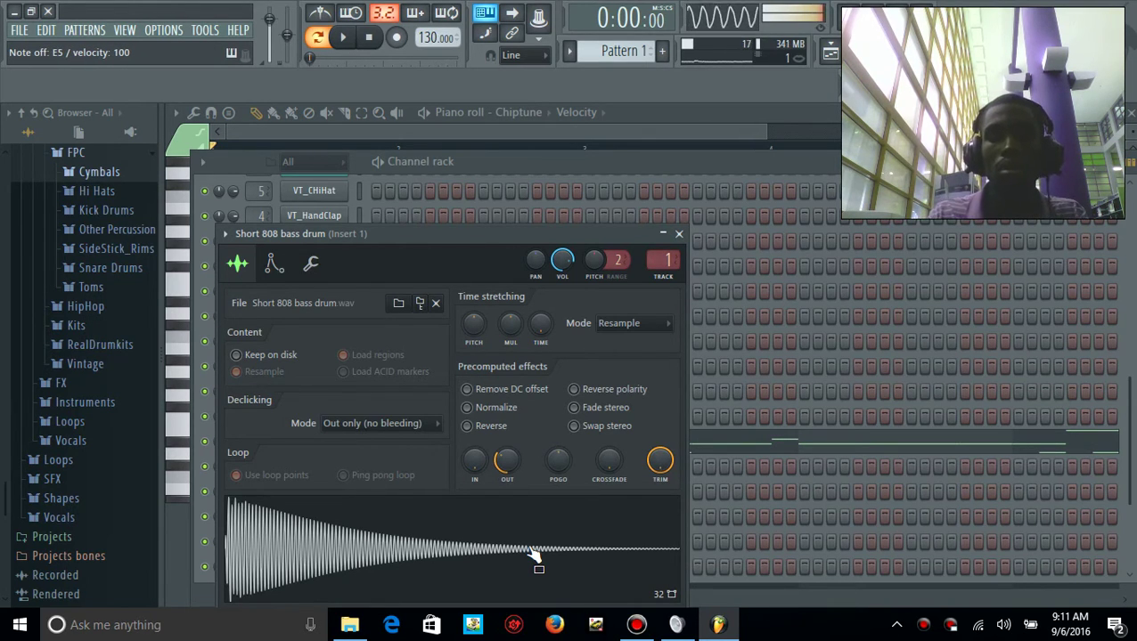
key(q)
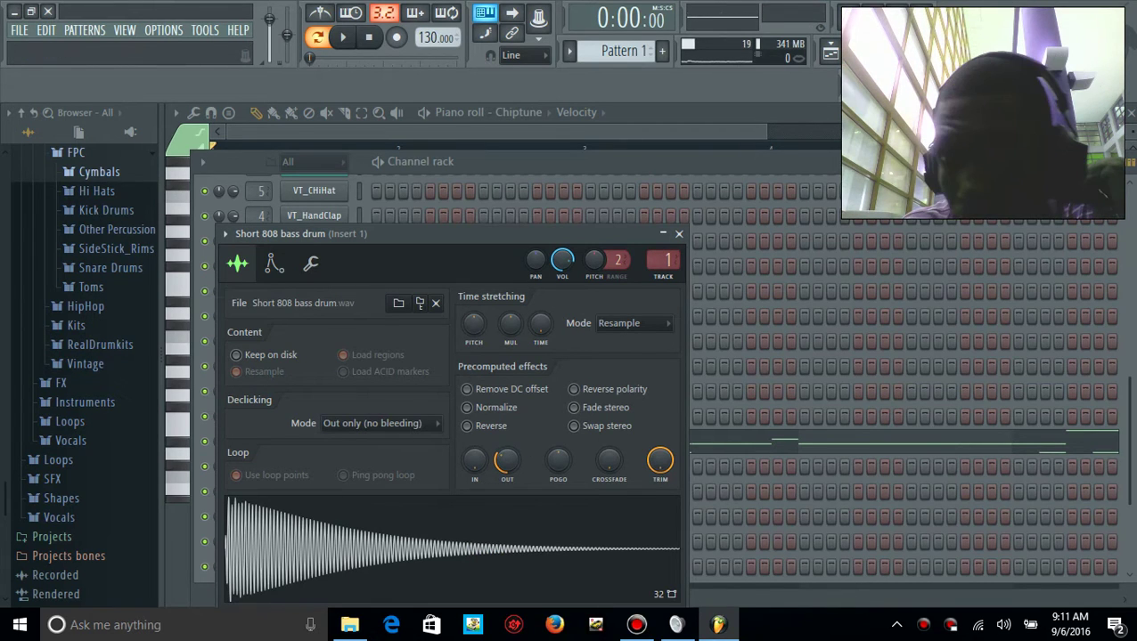
Examine the two Fruity parametric EQ 2 effects on Insert 1 in the mixer, ending with the EQ and mixer closed
key(F9)
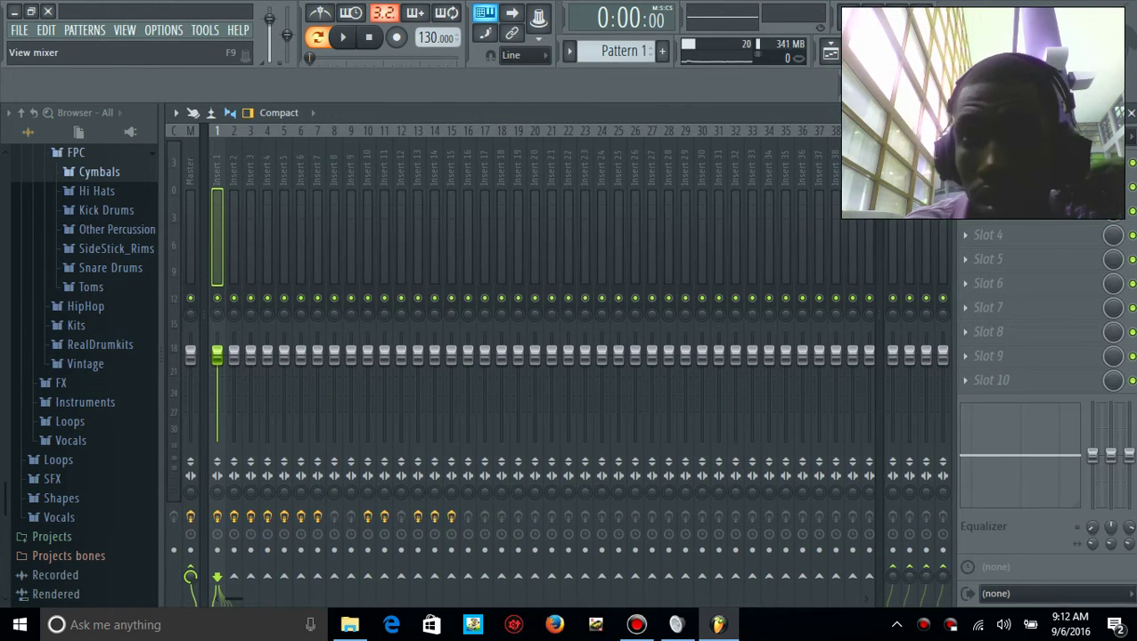
click(1007, 163)
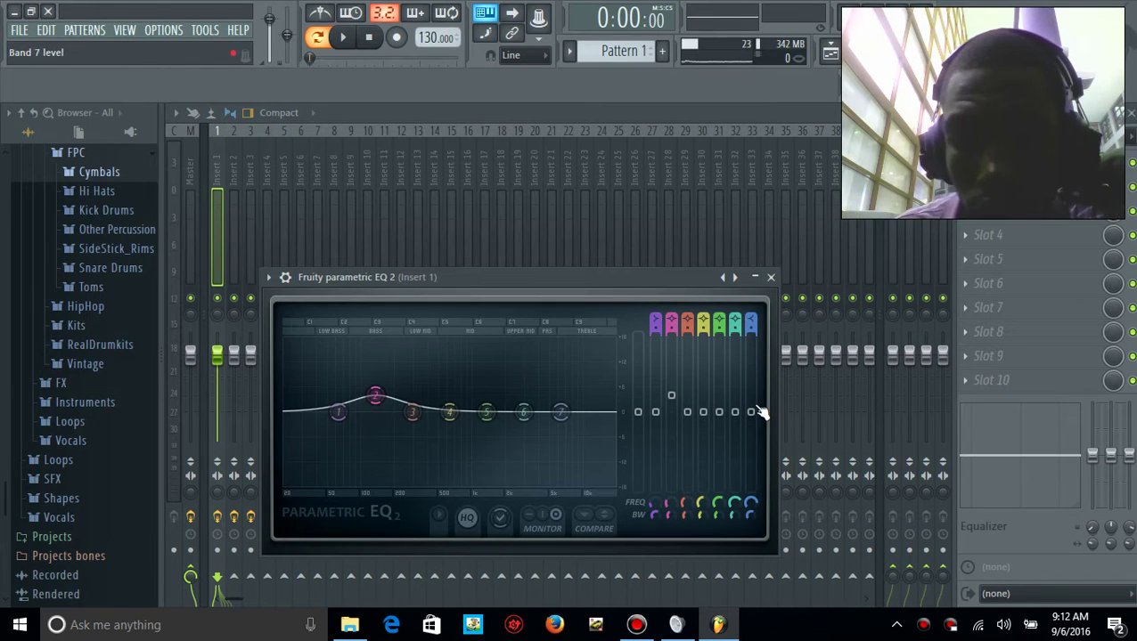
click(771, 277)
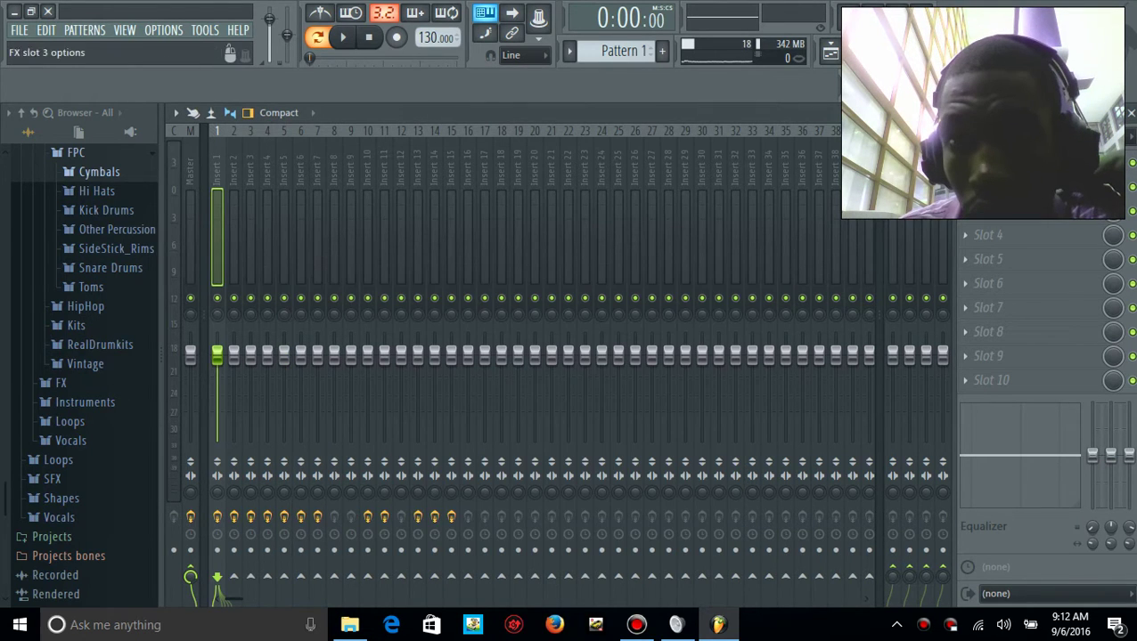
click(993, 187)
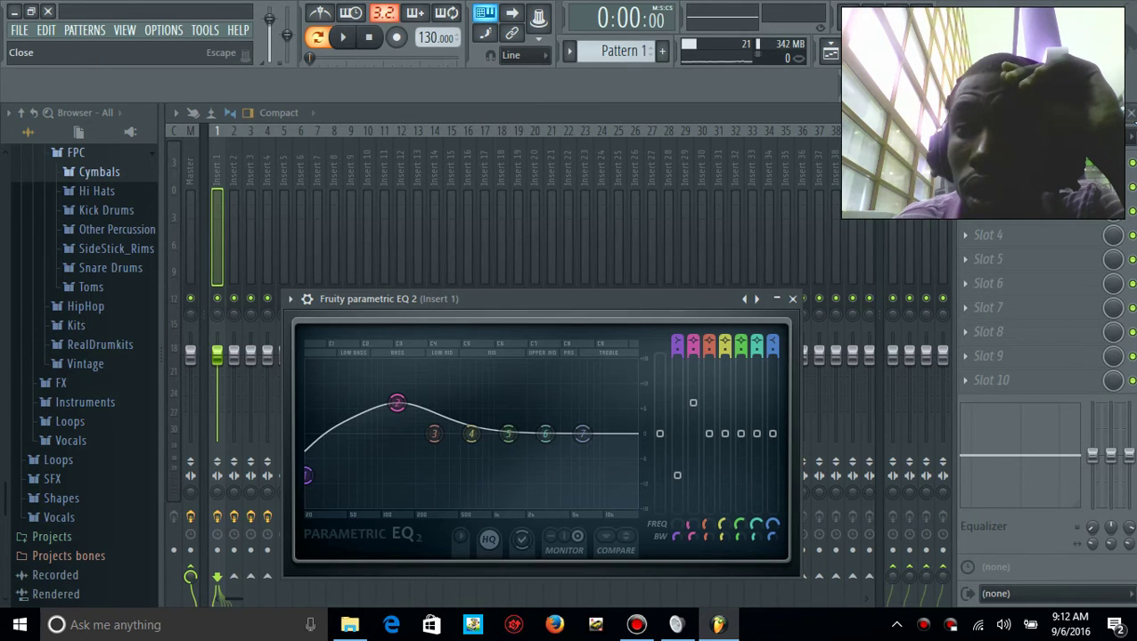
click(1131, 114)
click(792, 299)
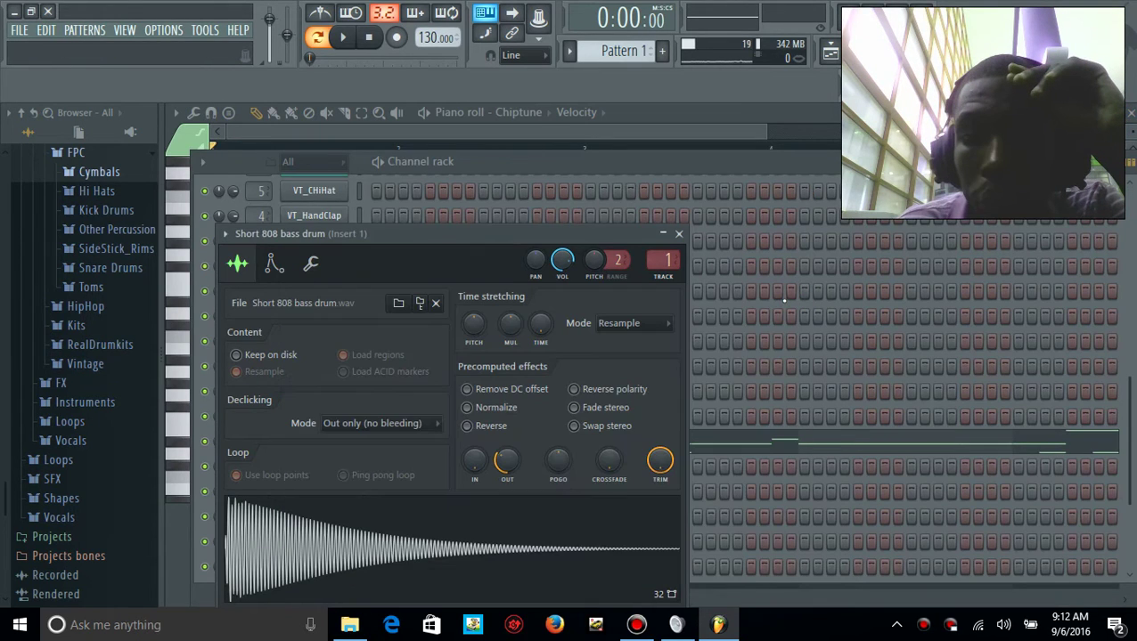
Play Pattern 1 and examine the Short 808 bass drum's notes in the piano roll, ending with playback stopped
click(679, 234)
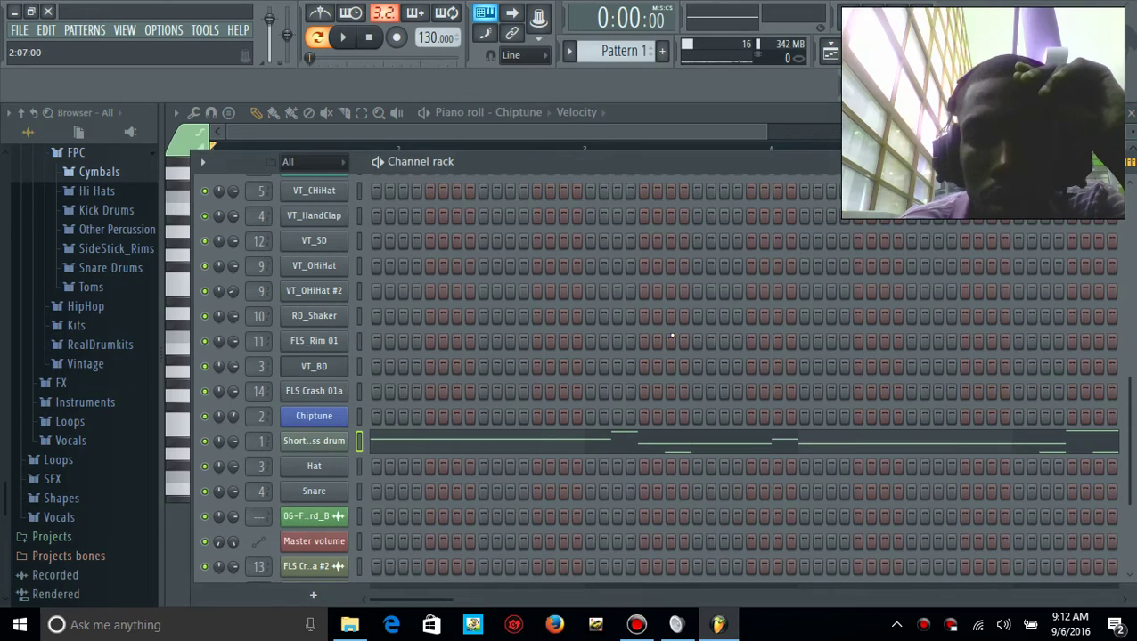
key(space)
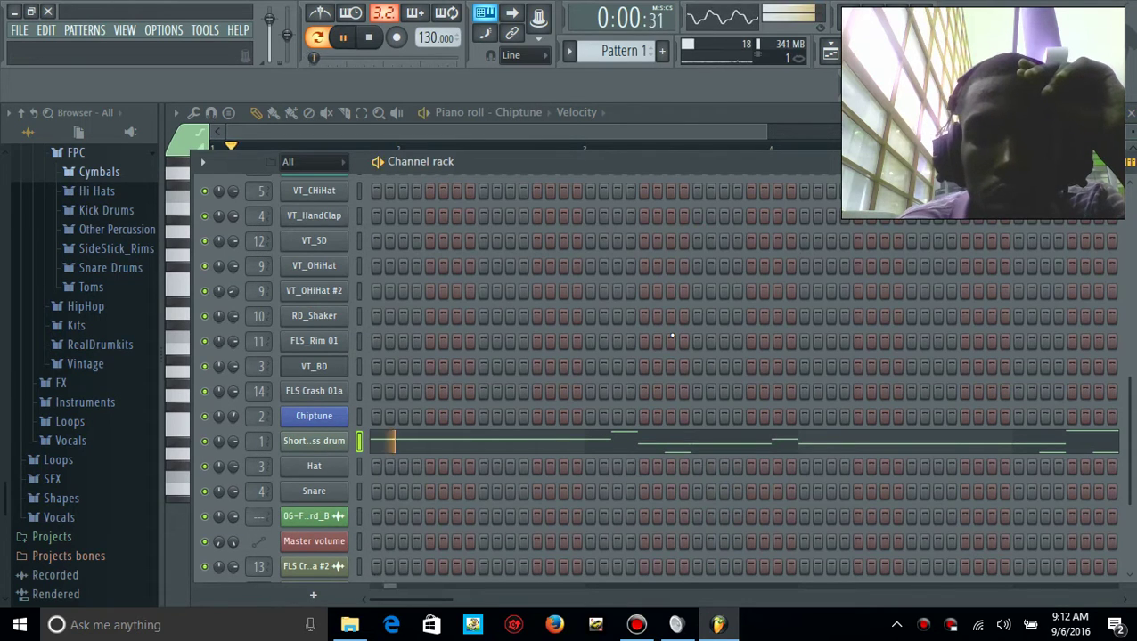
click(640, 448)
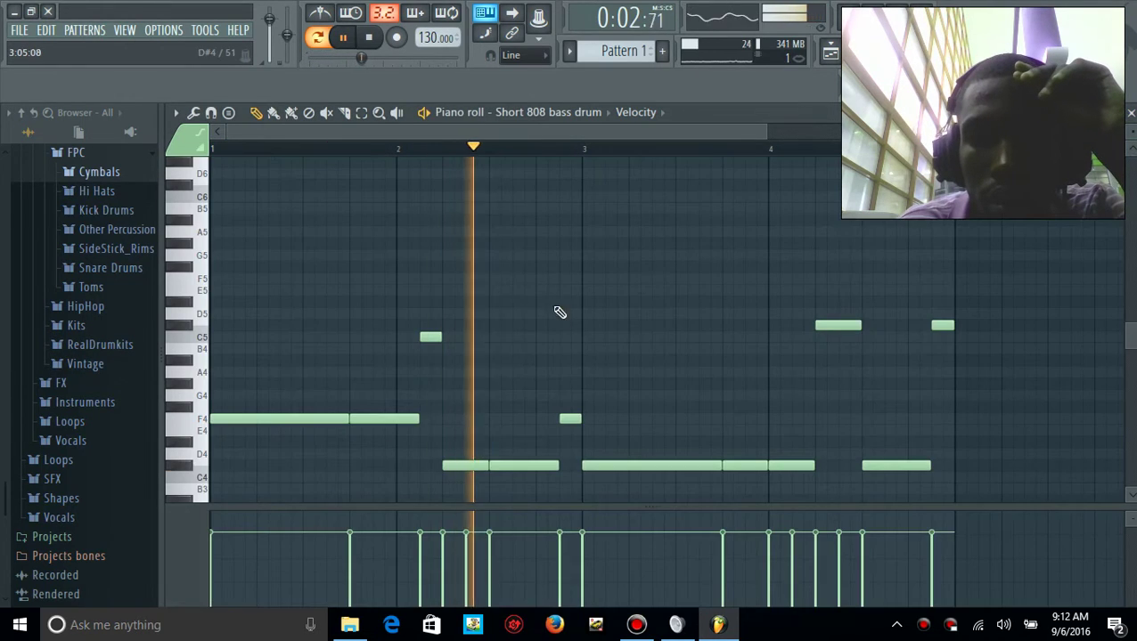
scroll(623, 330, down, 4)
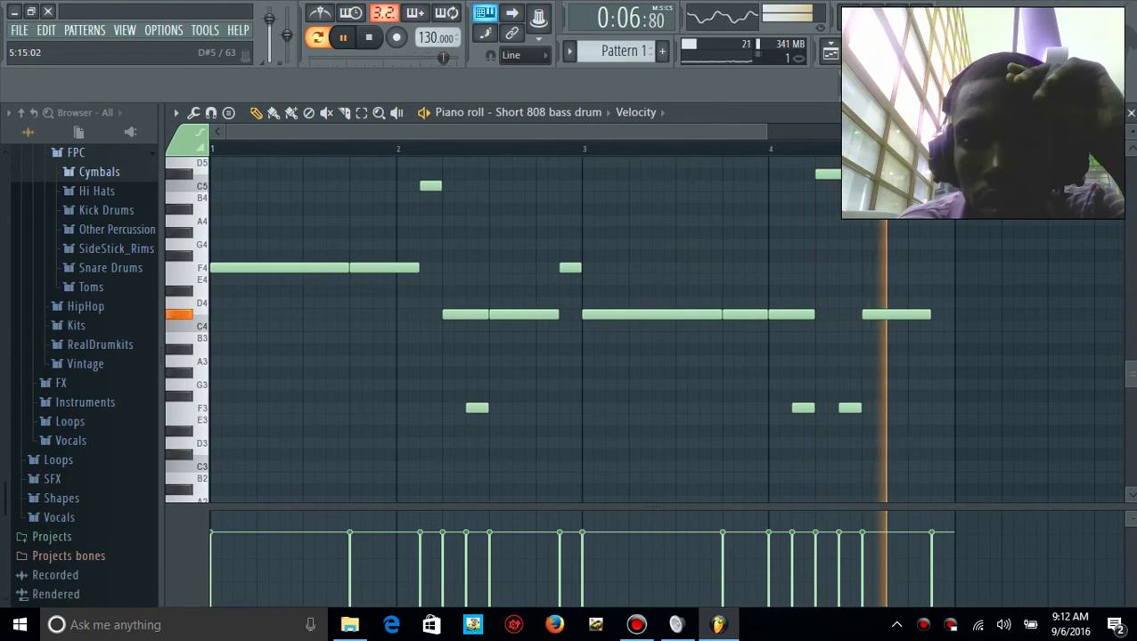
key(space)
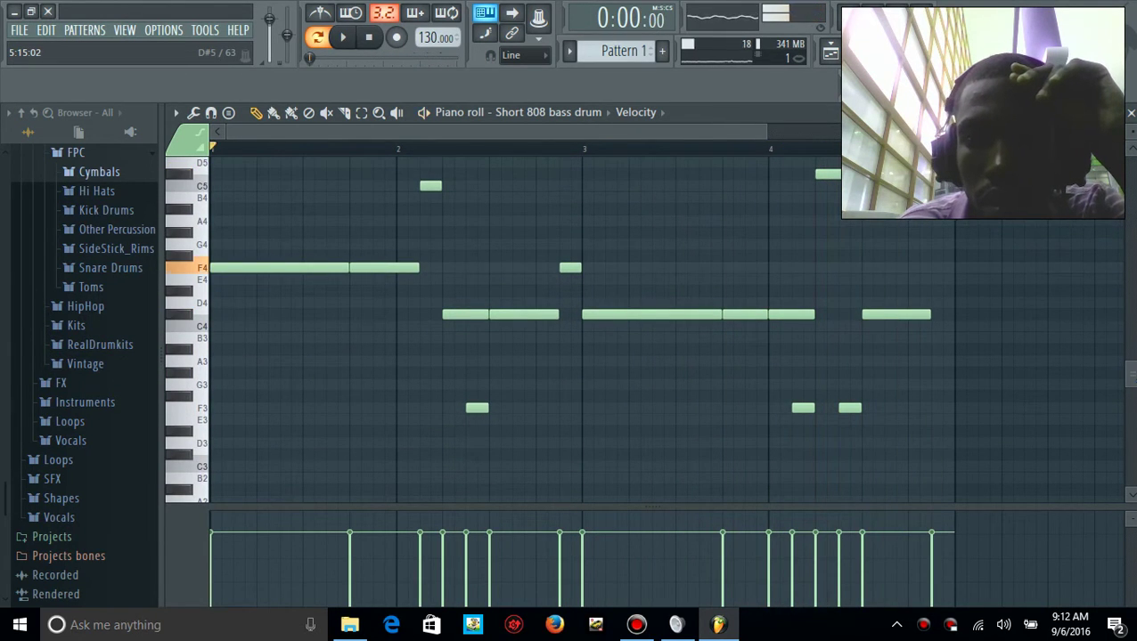
key(space)
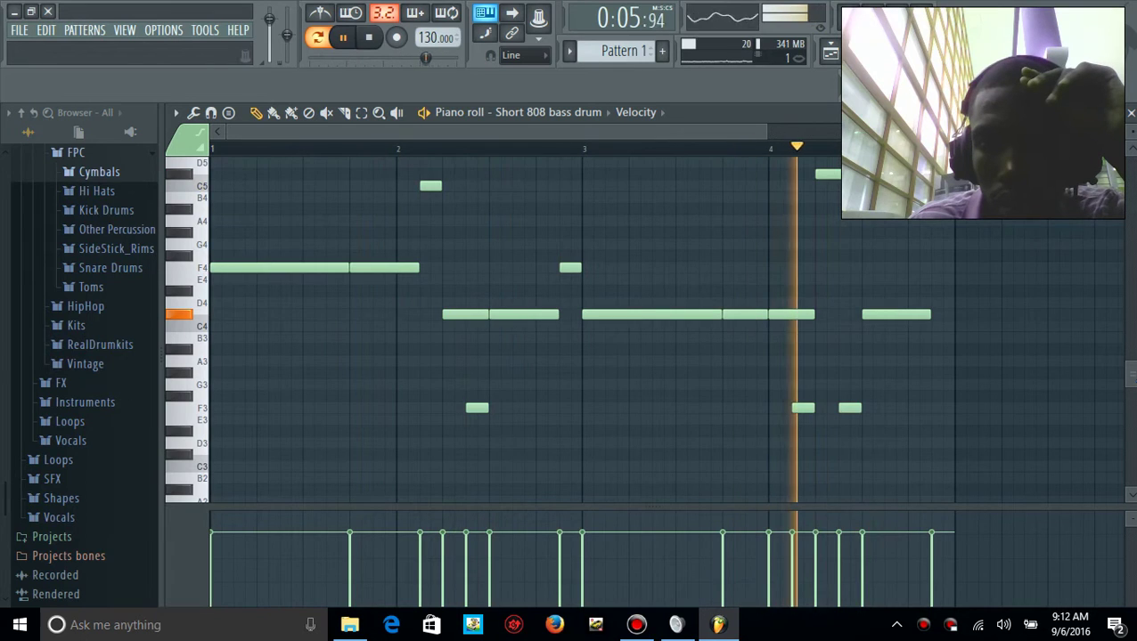
key(space)
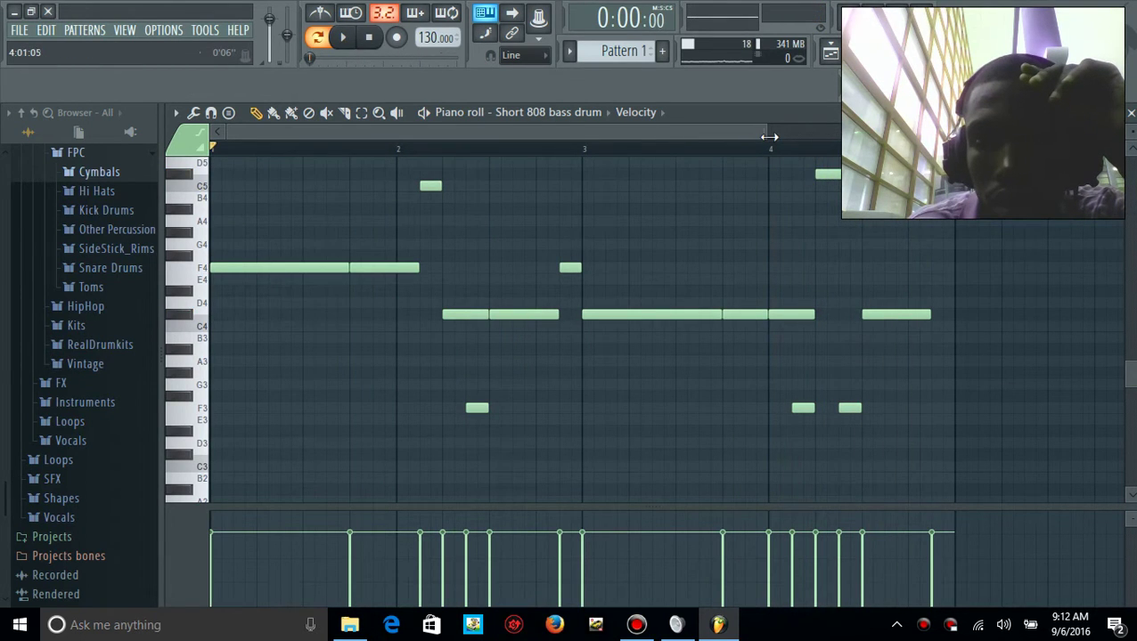
Inspect the note properties of the F3 slide note in bar 2, and preview the F4 key
drag(764, 133, 575, 135)
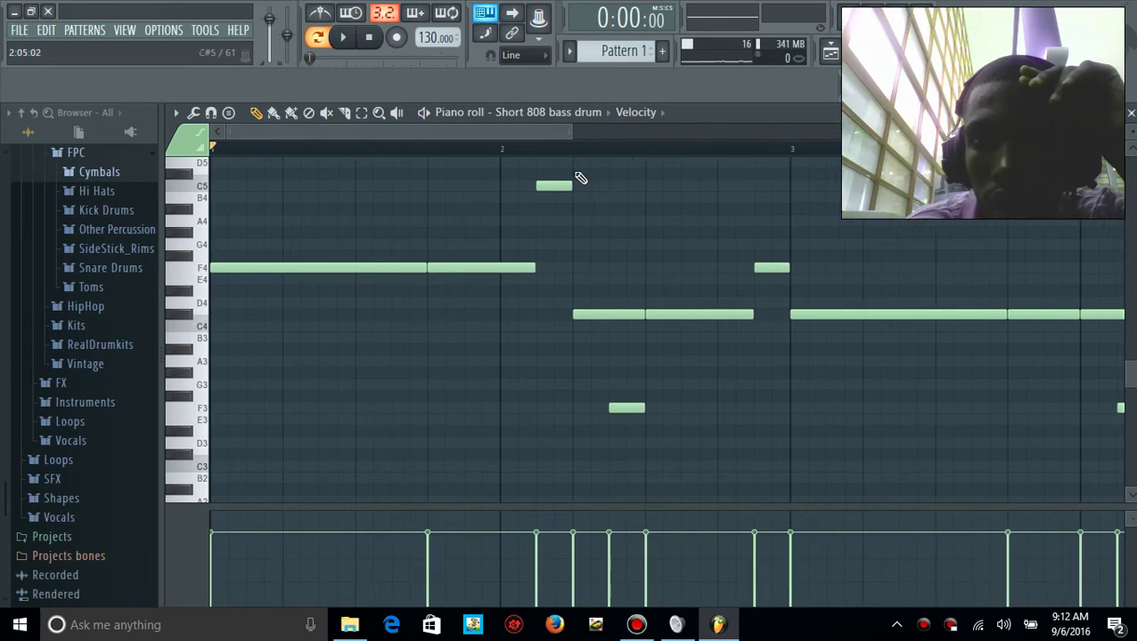
double_click(625, 408)
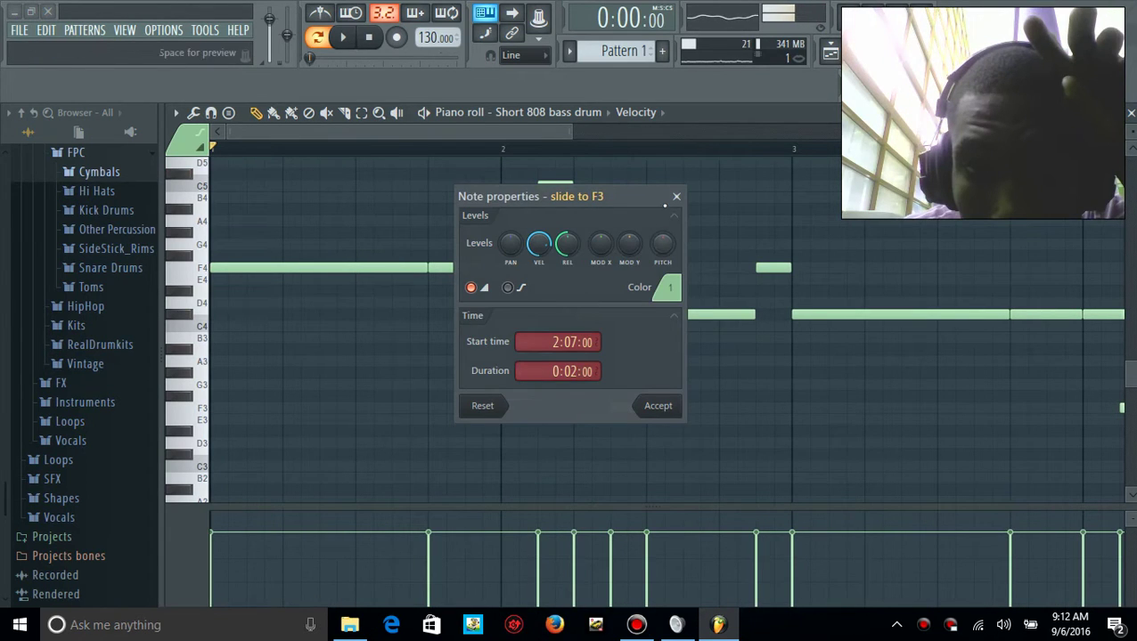
click(676, 197)
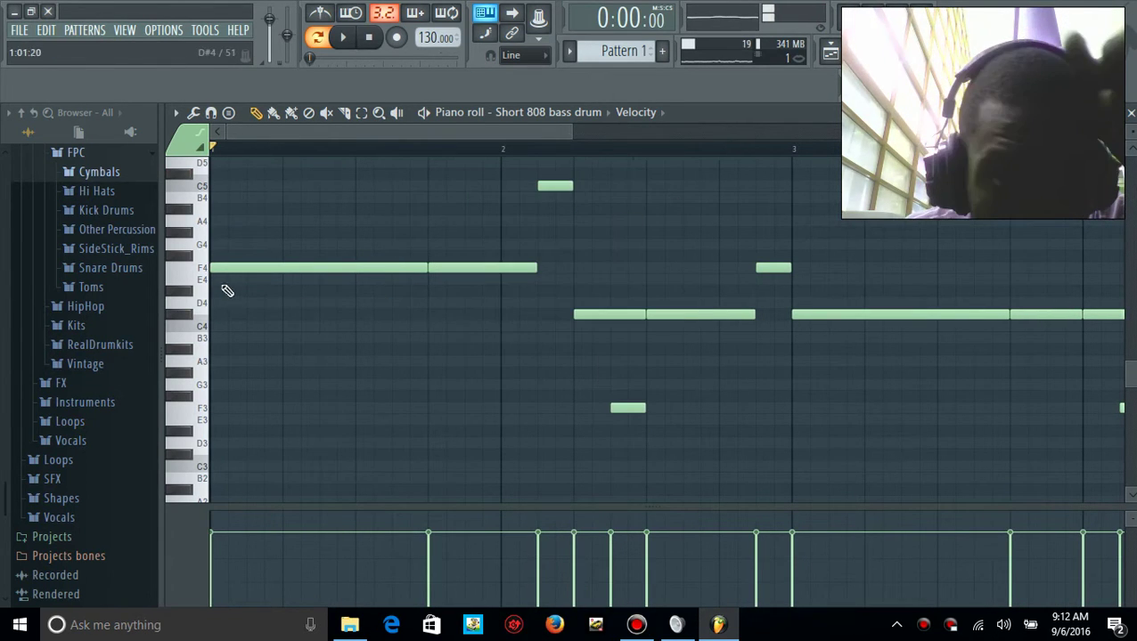
click(204, 271)
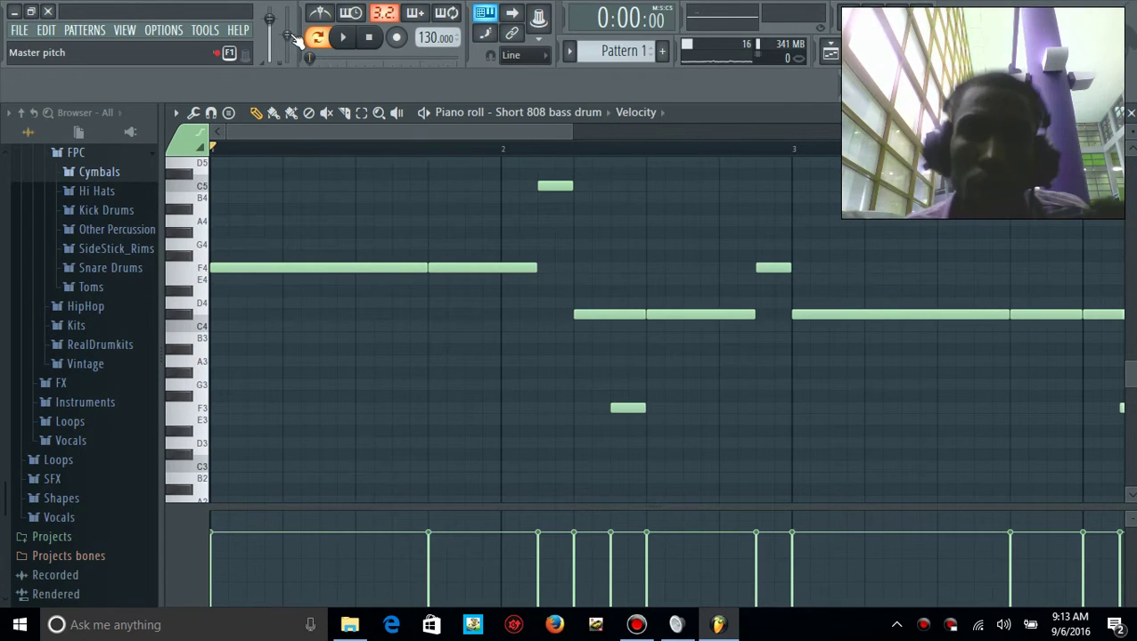
Try raising the master pitch, and reset it to its default
drag(294, 39, 294, 18)
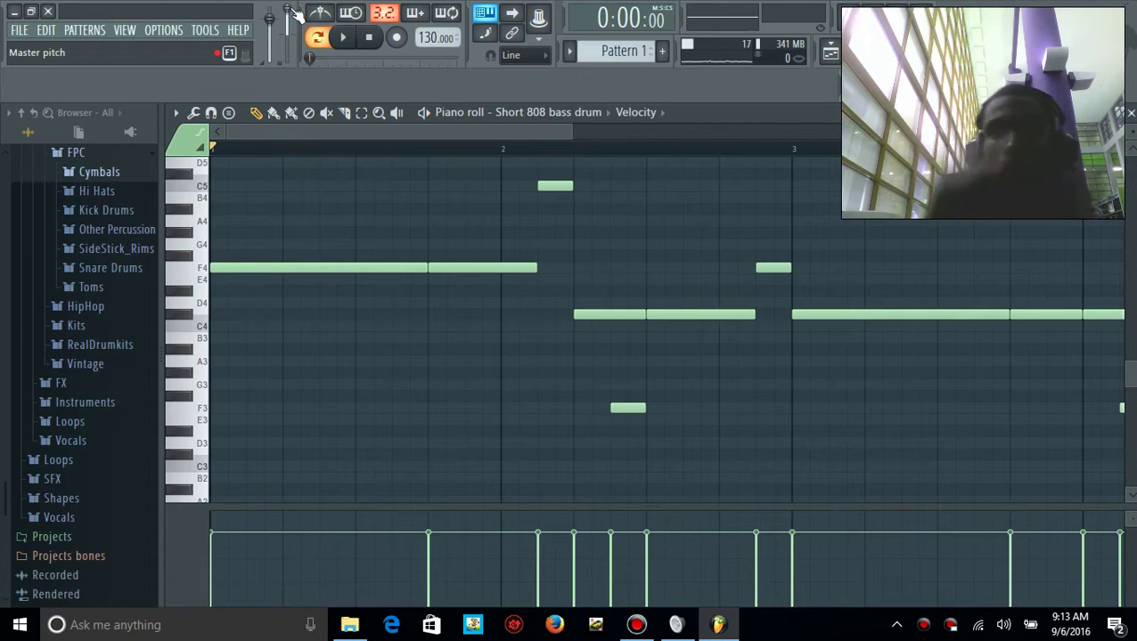
key(space)
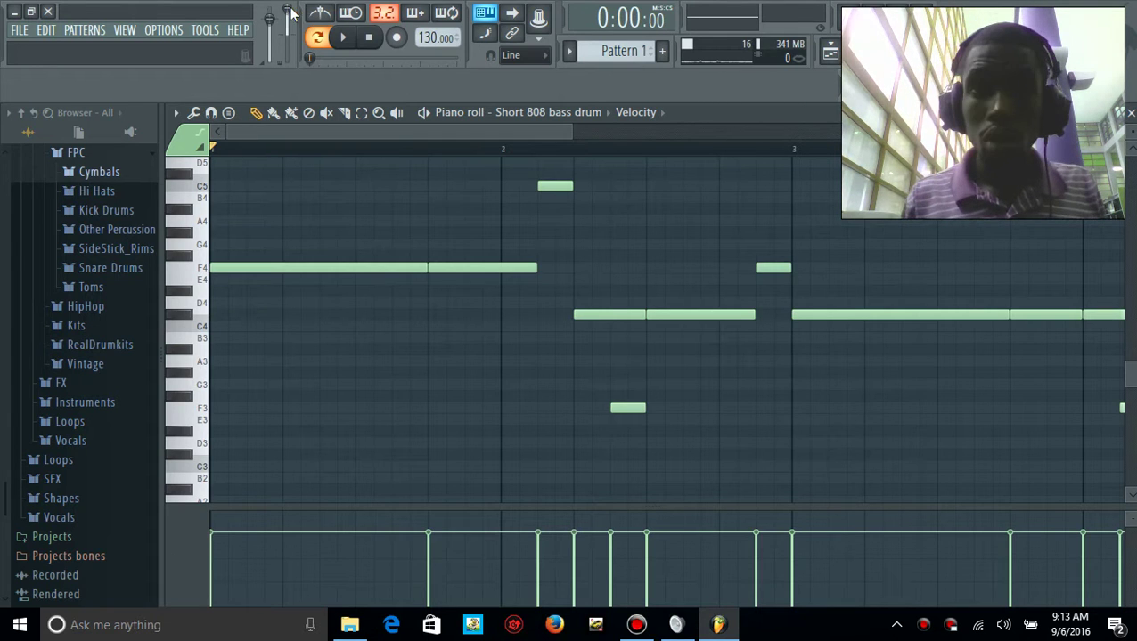
right_click(296, 12)
click(324, 22)
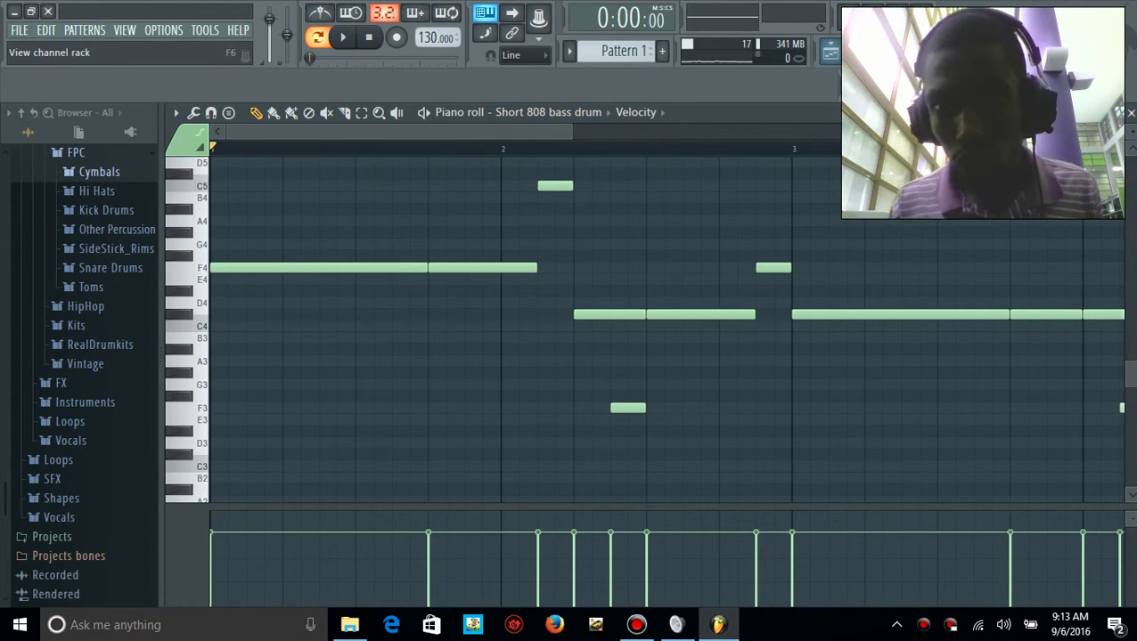
Try a higher channel pitch on the Short 808 bass drum during playback, reset it, and stop the pattern
click(829, 51)
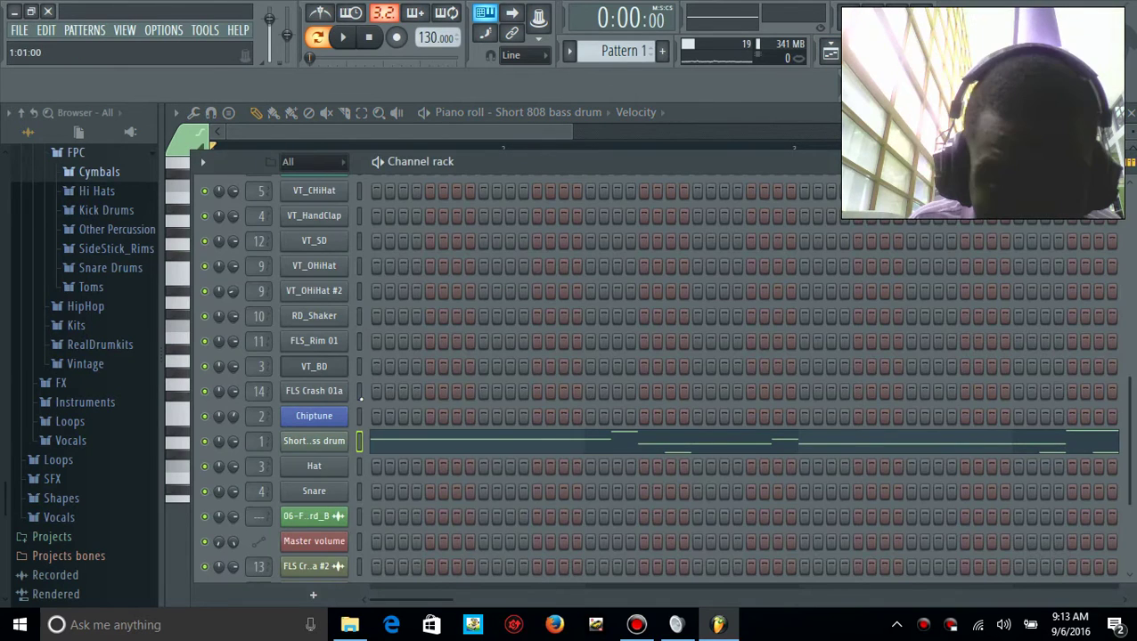
click(331, 442)
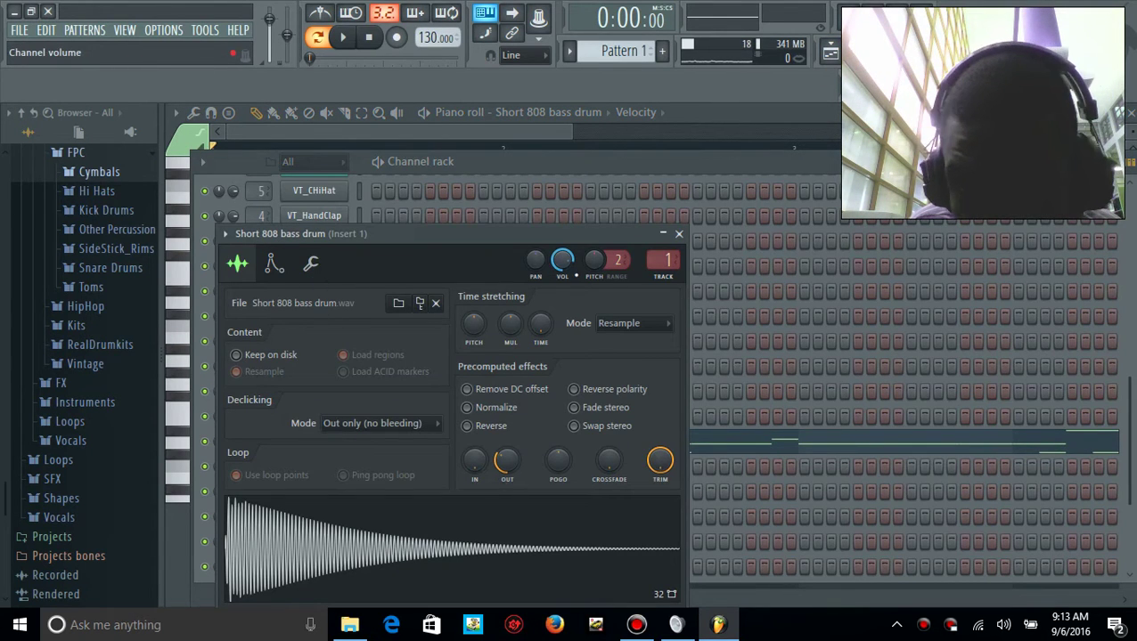
drag(599, 267, 598, 218)
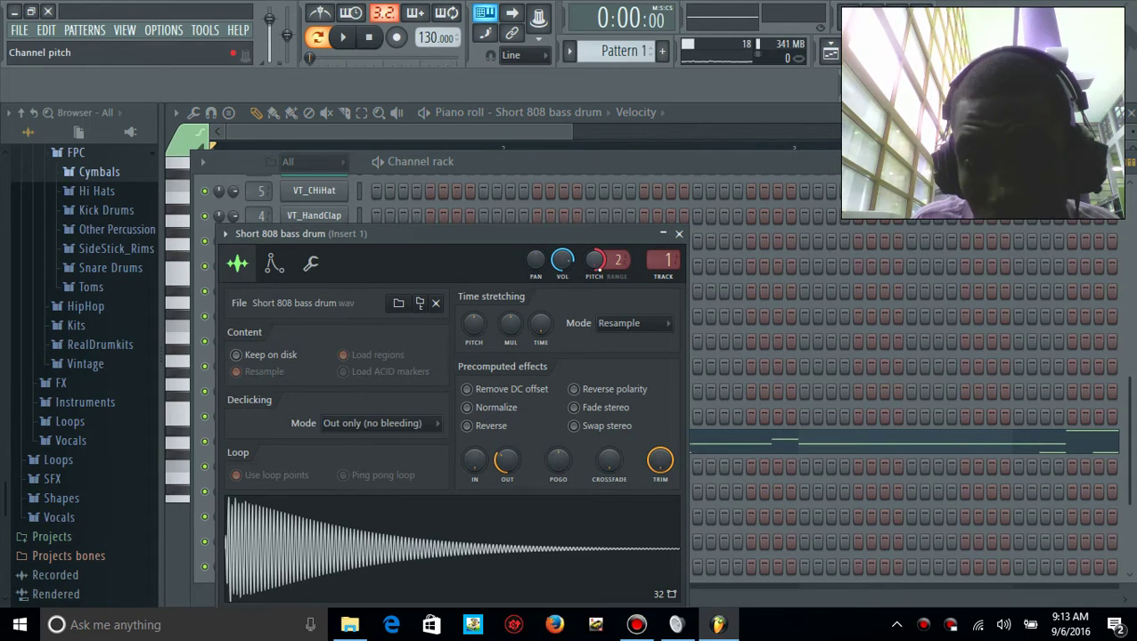
key(space)
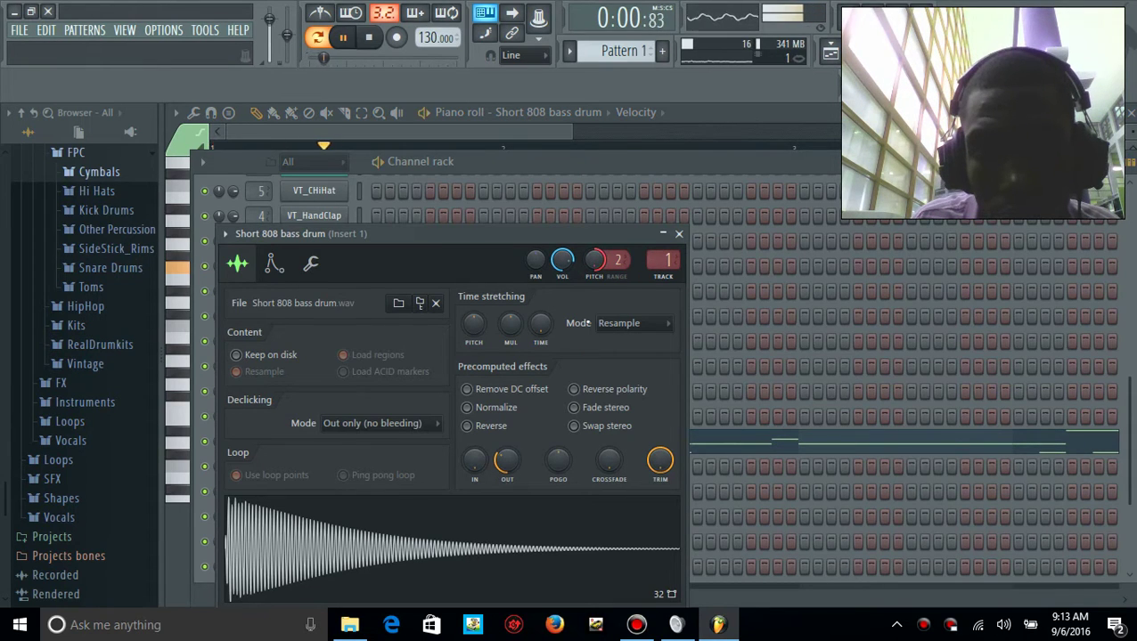
right_click(601, 266)
click(624, 274)
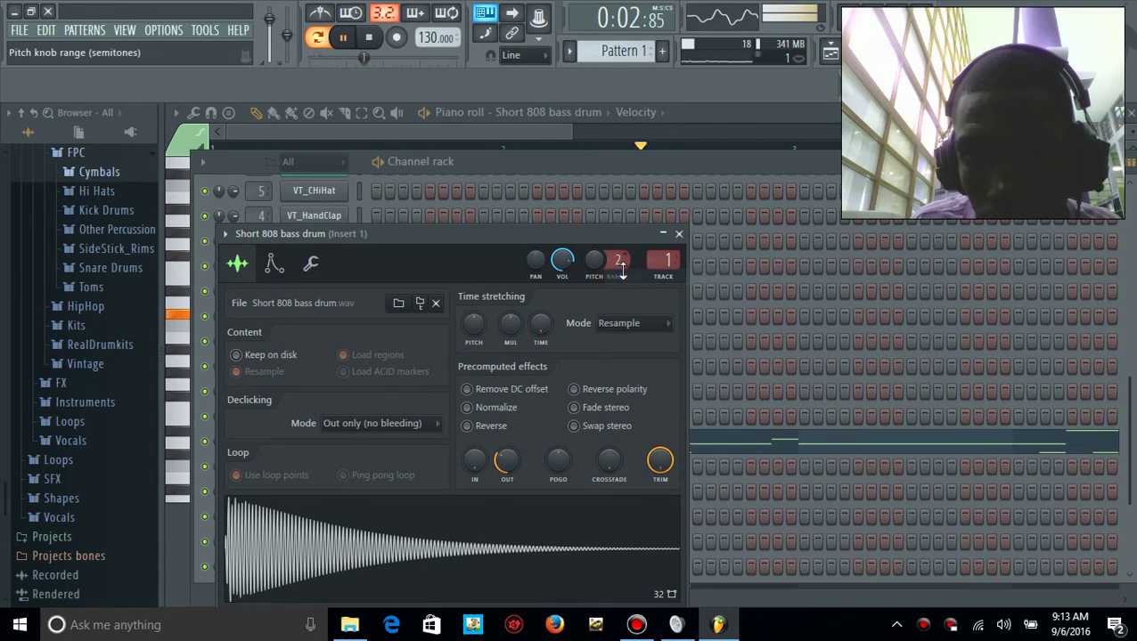
key(space)
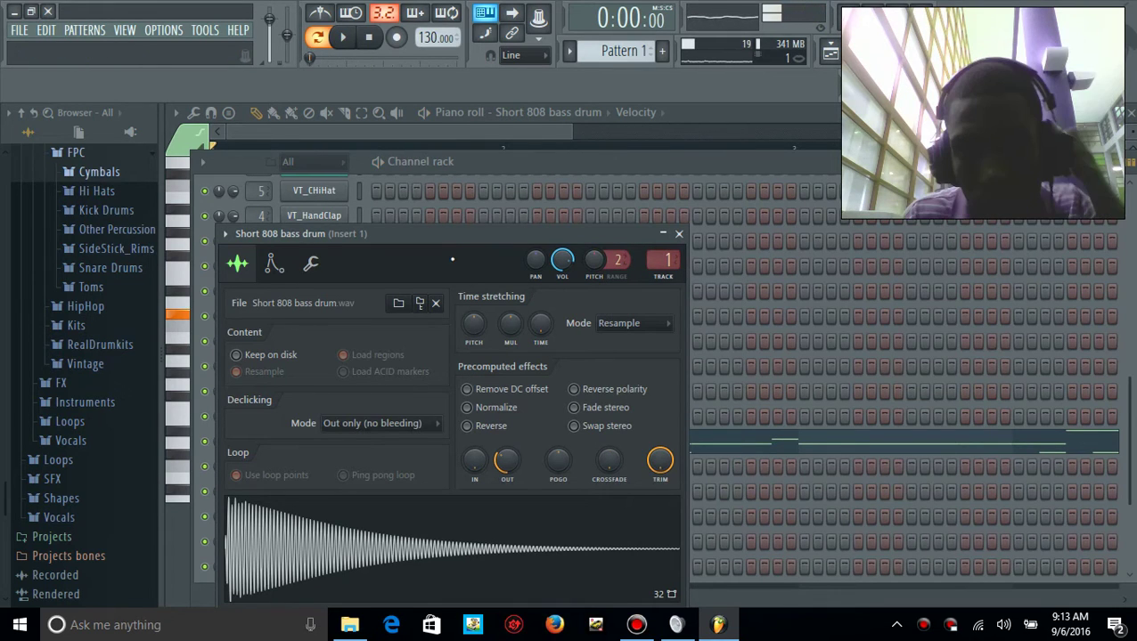
Review the Short 808 bass drum's miscellaneous functions and envelope settings, ending on its sample settings
click(318, 278)
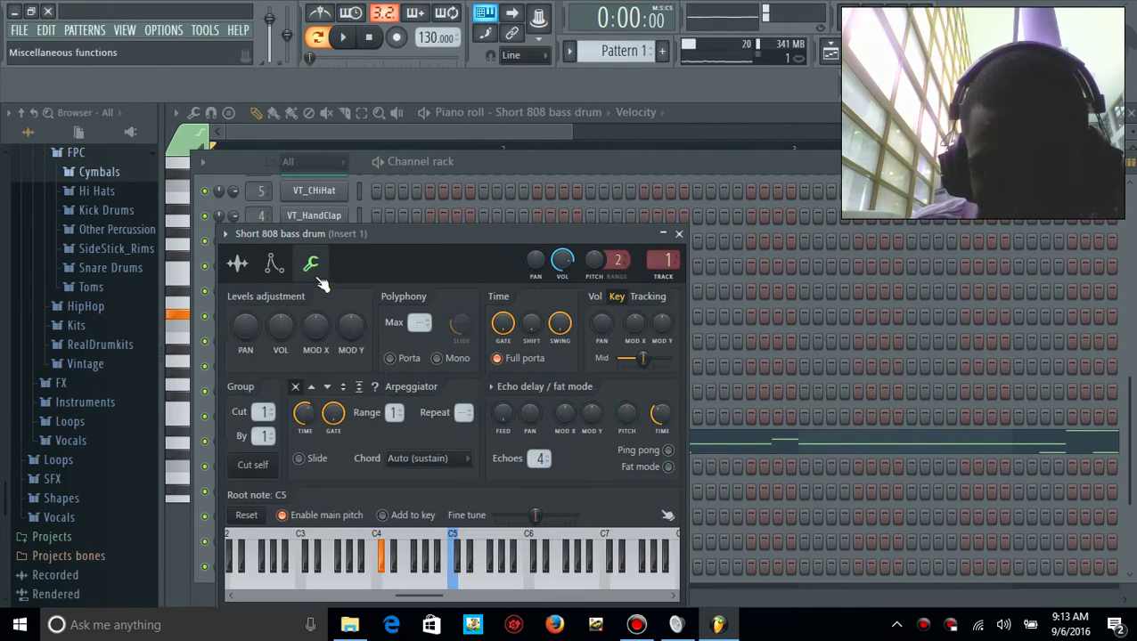
click(276, 266)
click(312, 268)
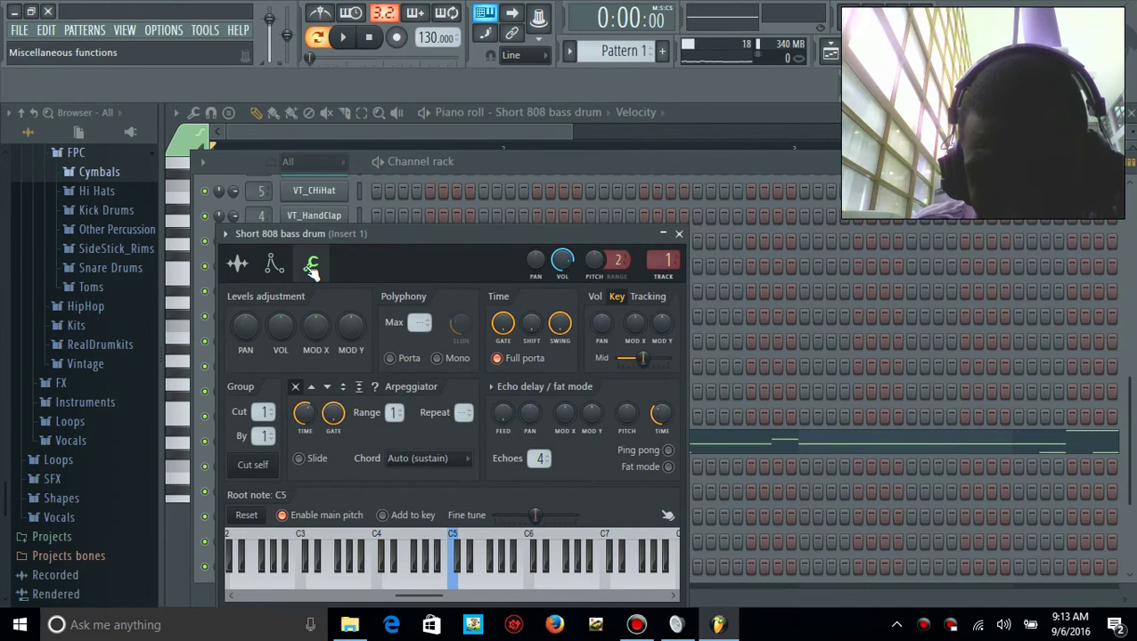
click(277, 269)
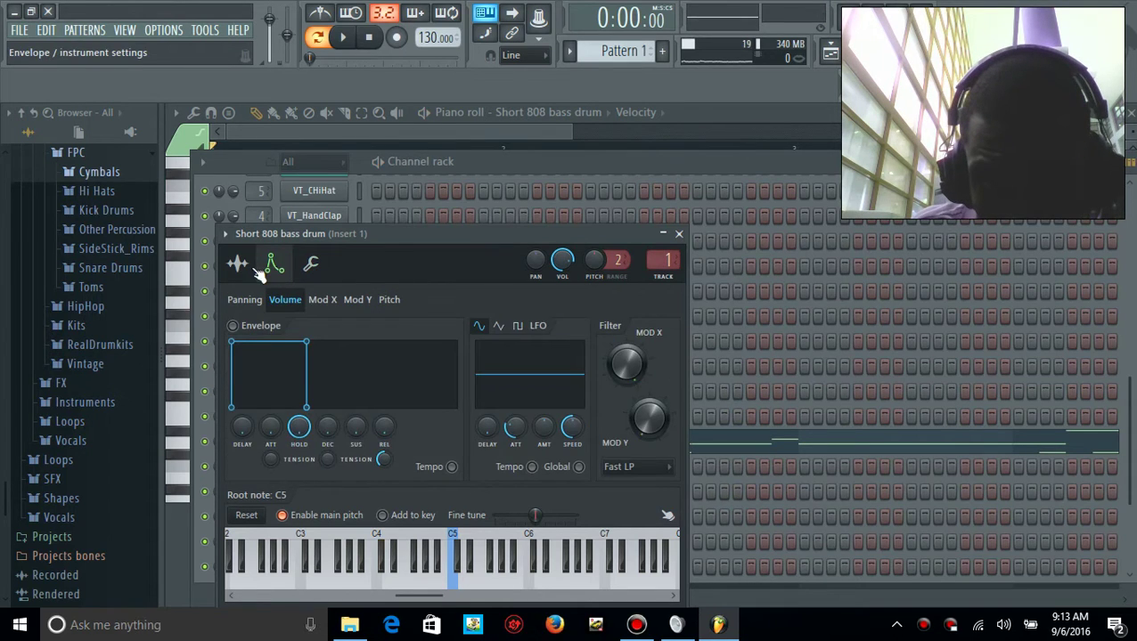
click(238, 265)
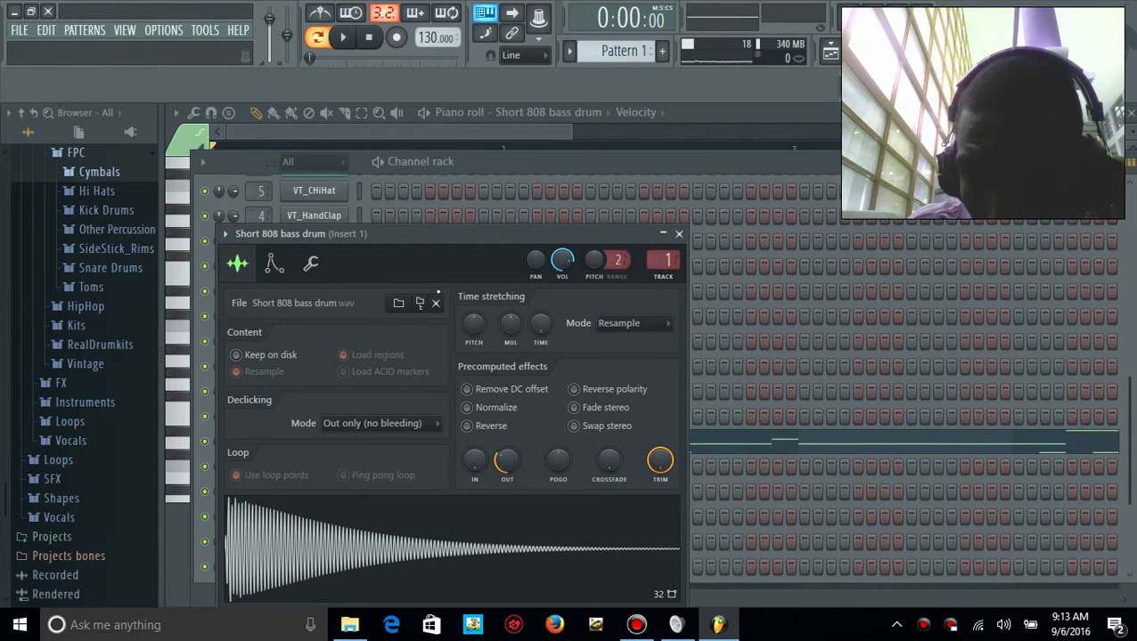
Try a higher time-stretching pitch on the Short 808 bass drum during playback, reset it, and restore the Resample stretch mode
drag(473, 326, 473, 303)
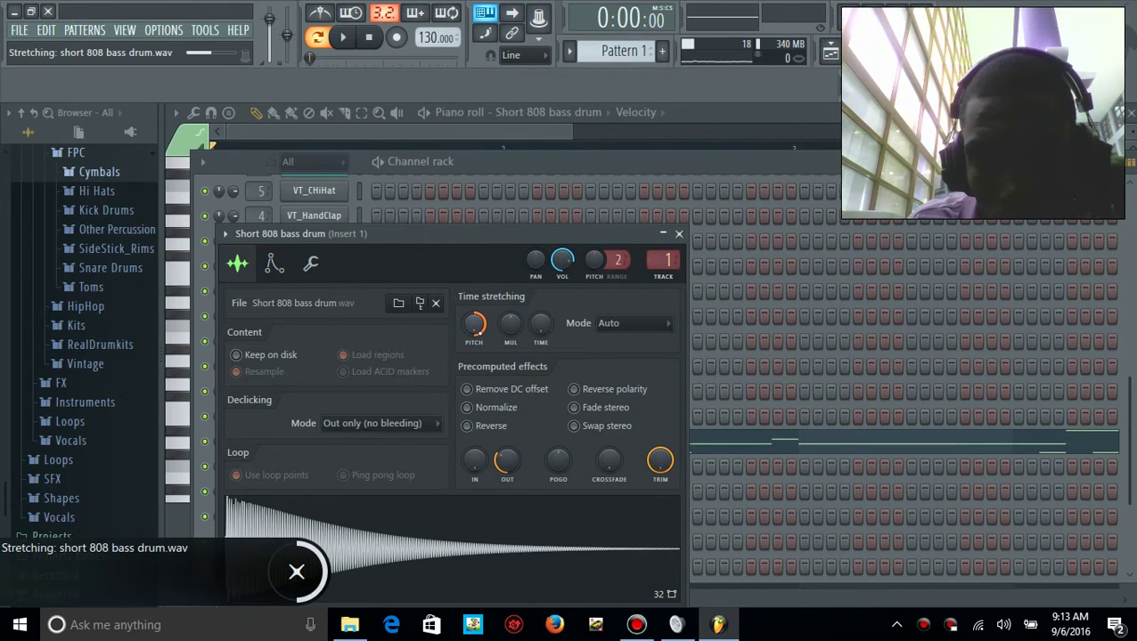
key(space)
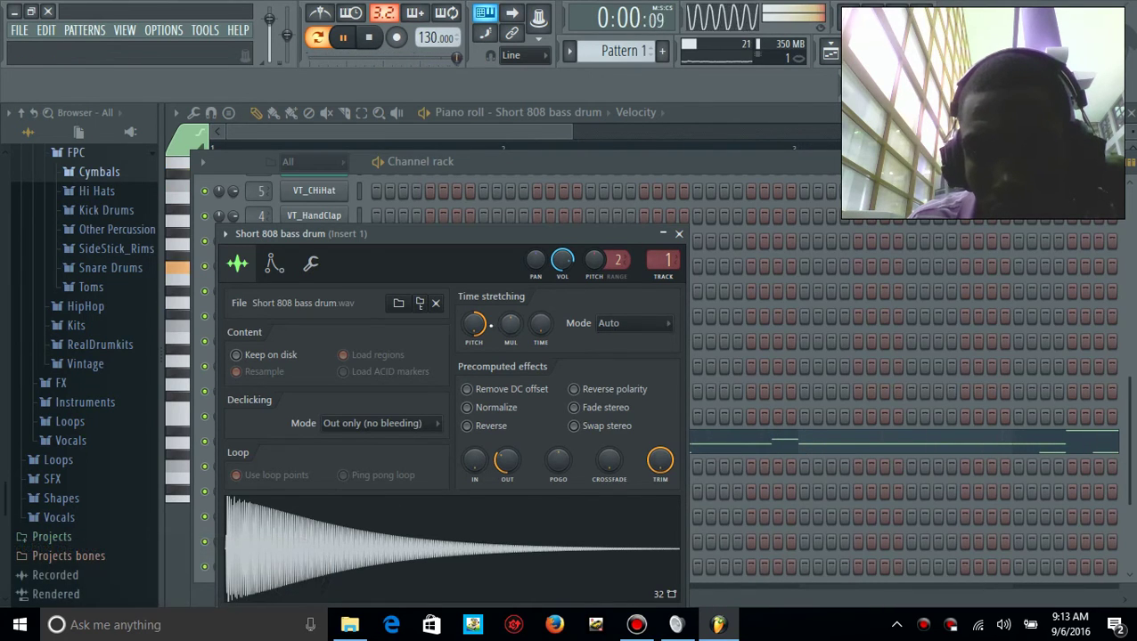
right_click(486, 338)
click(489, 341)
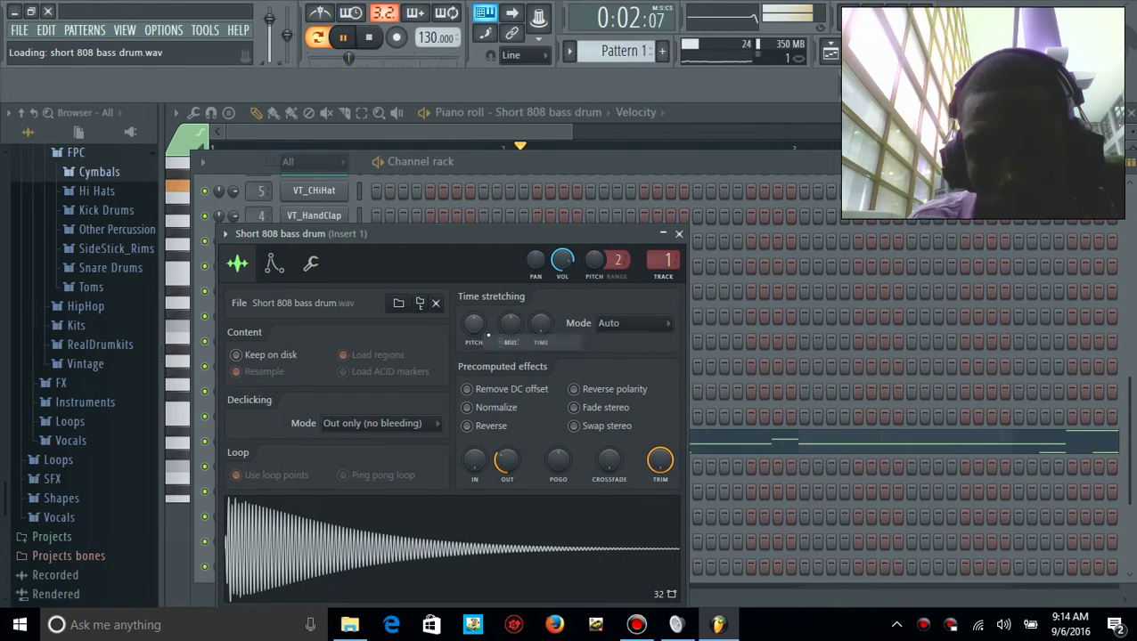
click(628, 328)
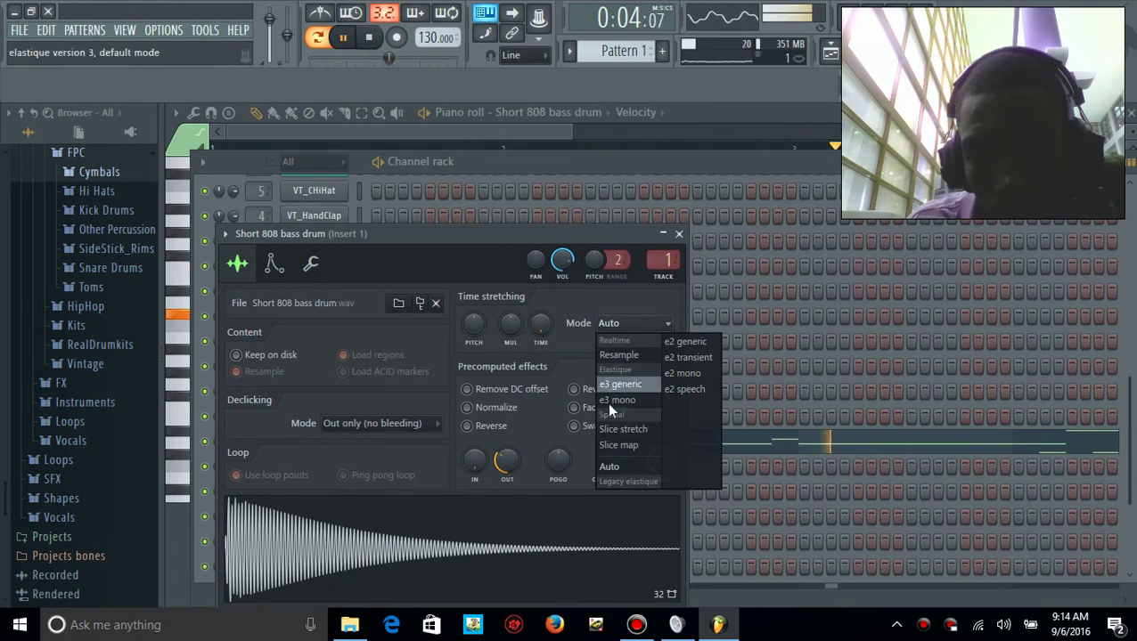
click(603, 351)
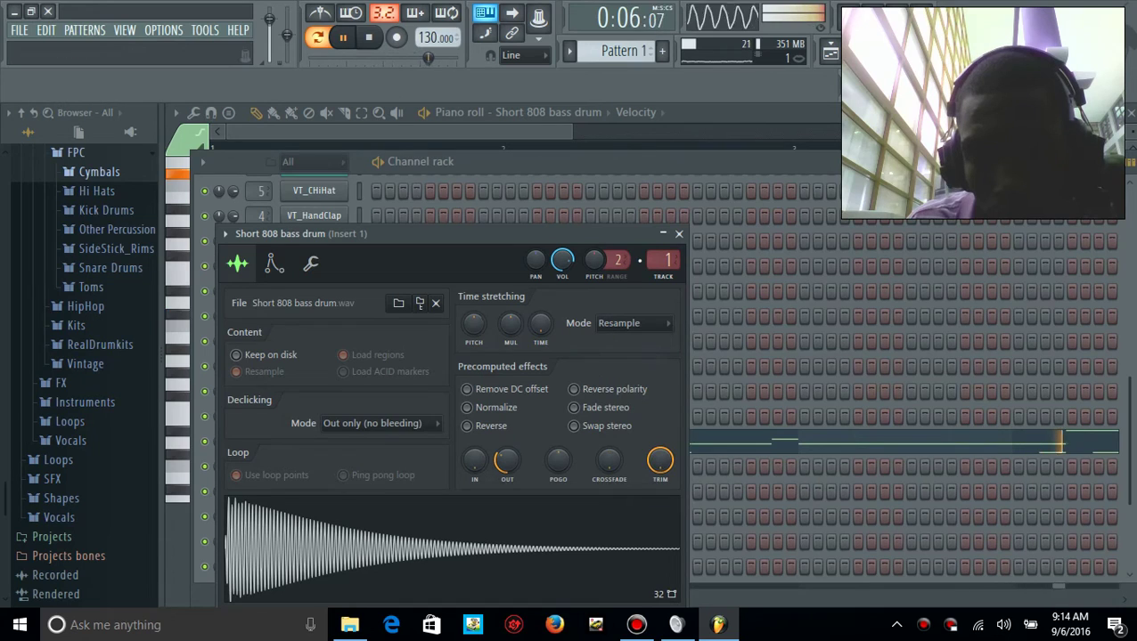
key(space)
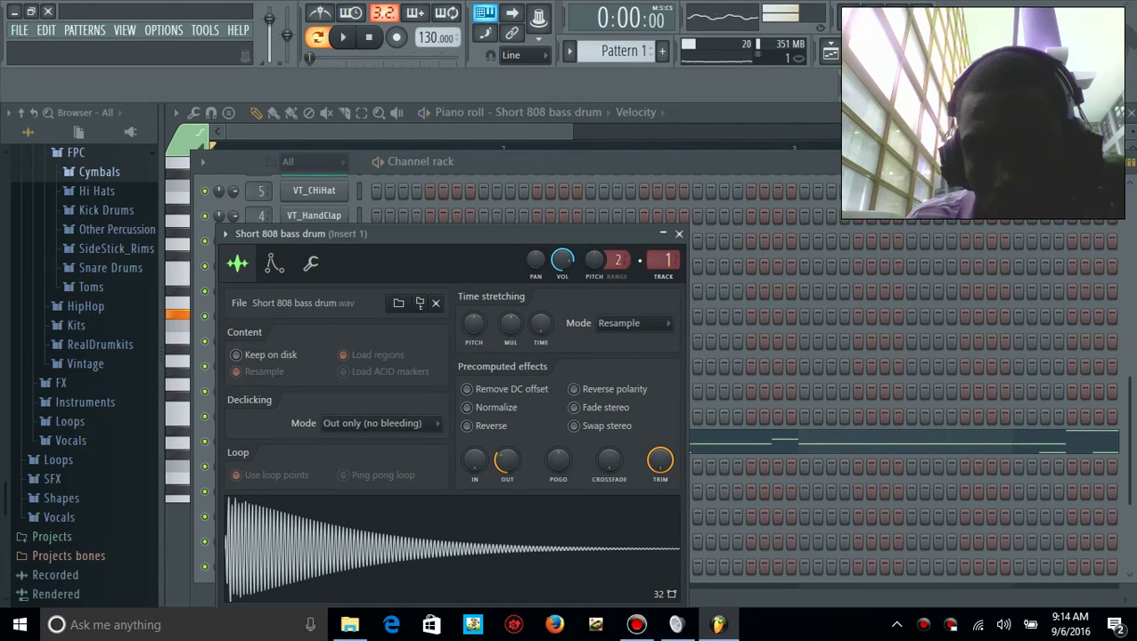
Close the Short 808 bass drum settings and open the first Pattern 8 clip on playlist Track 3 in the piano roll
click(678, 235)
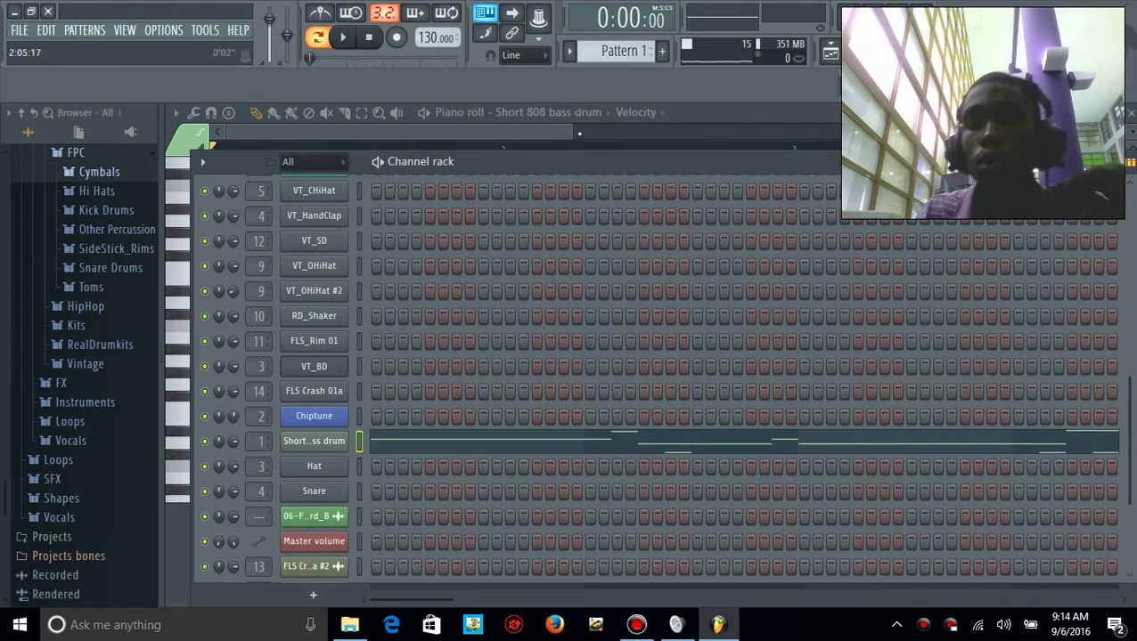
drag(574, 132, 1076, 132)
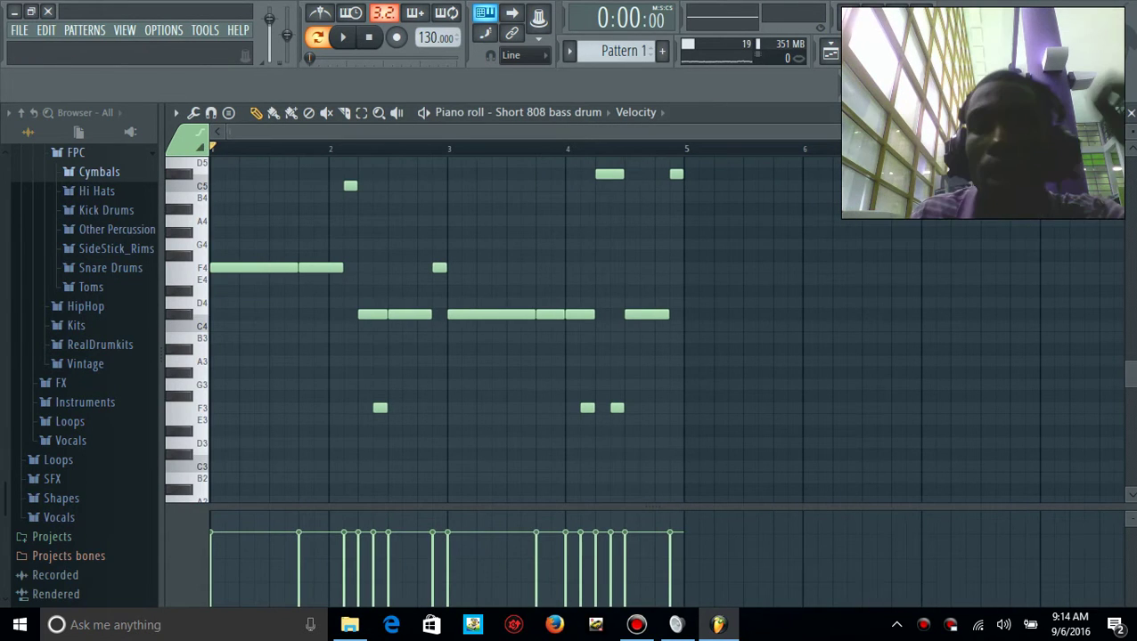
click(895, 53)
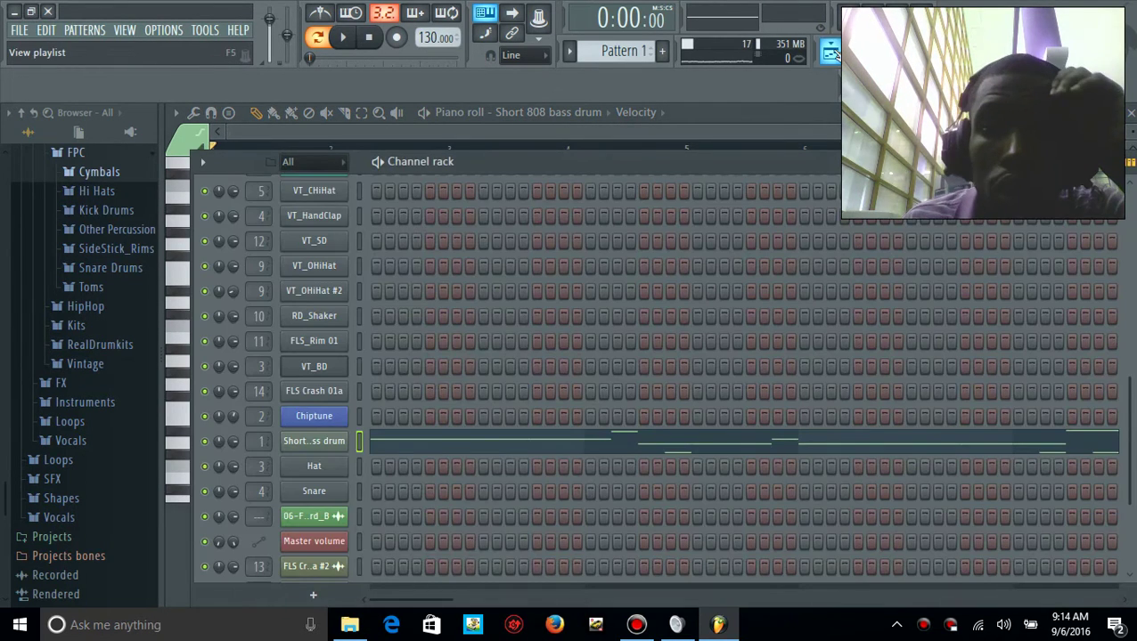
click(830, 52)
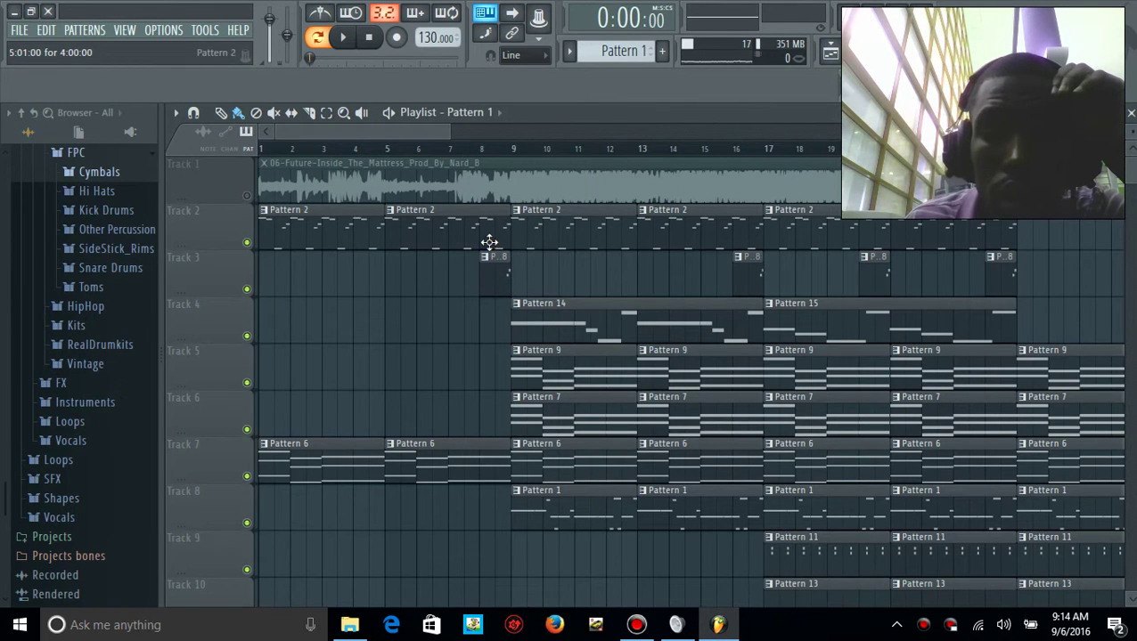
double_click(499, 272)
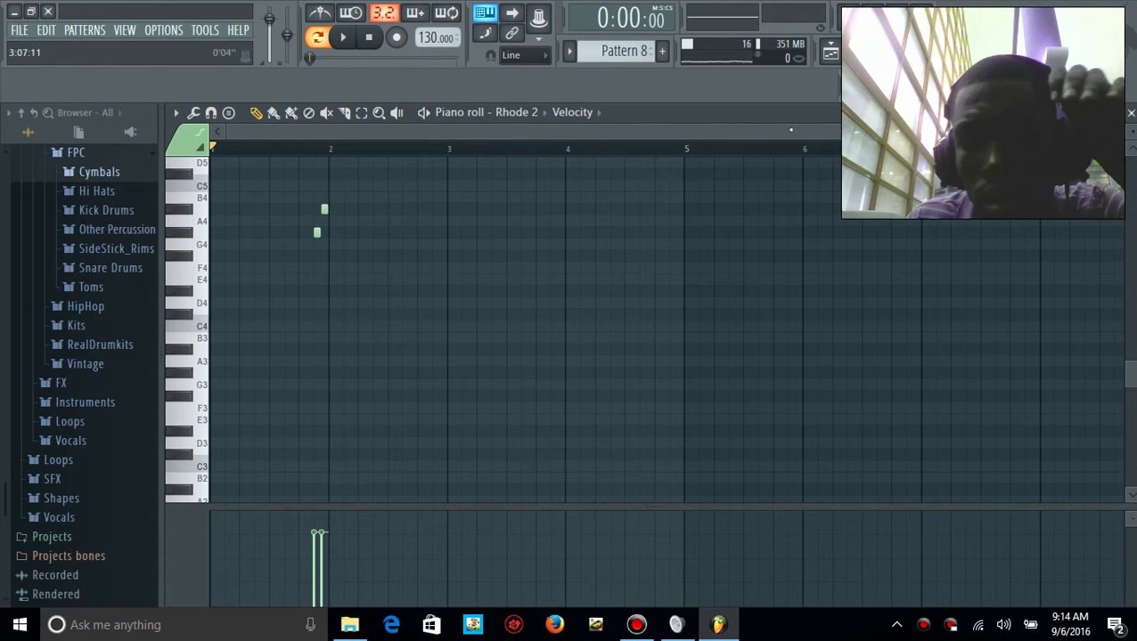
Play the Pattern 8 Rhode 2 notes in the piano roll, stop playback, and return to the playlist
key(space)
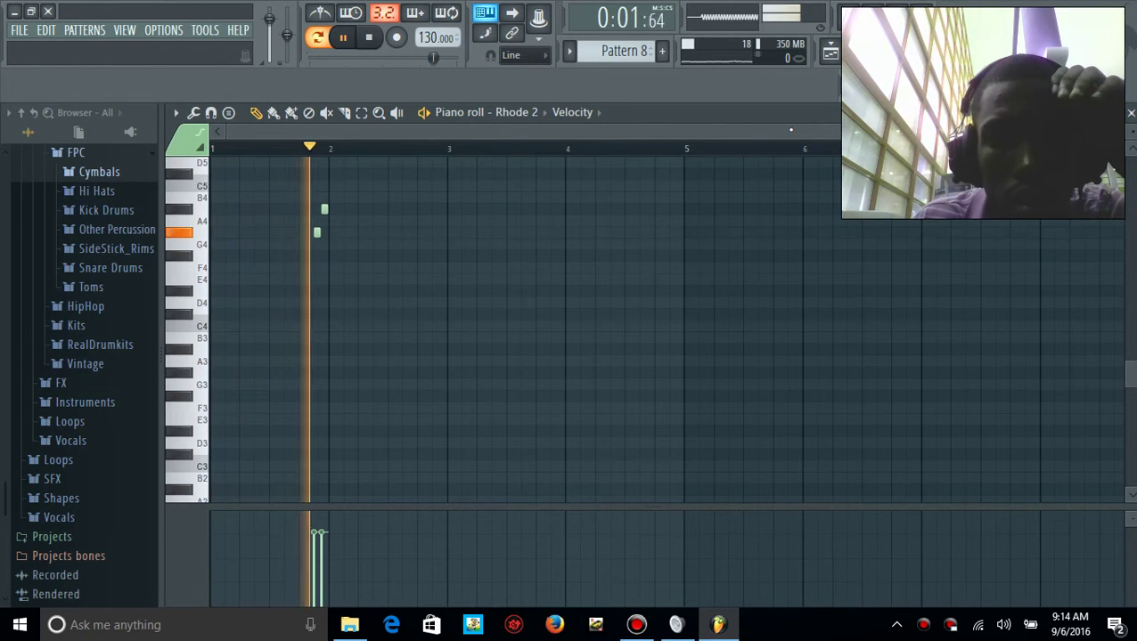
key(space)
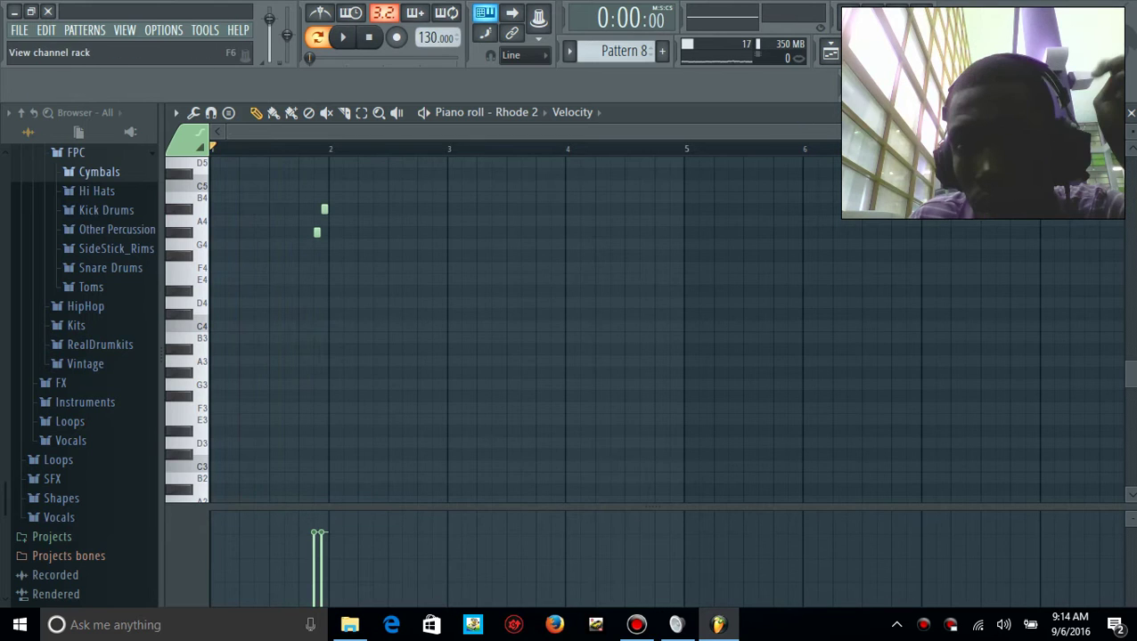
click(883, 55)
click(830, 53)
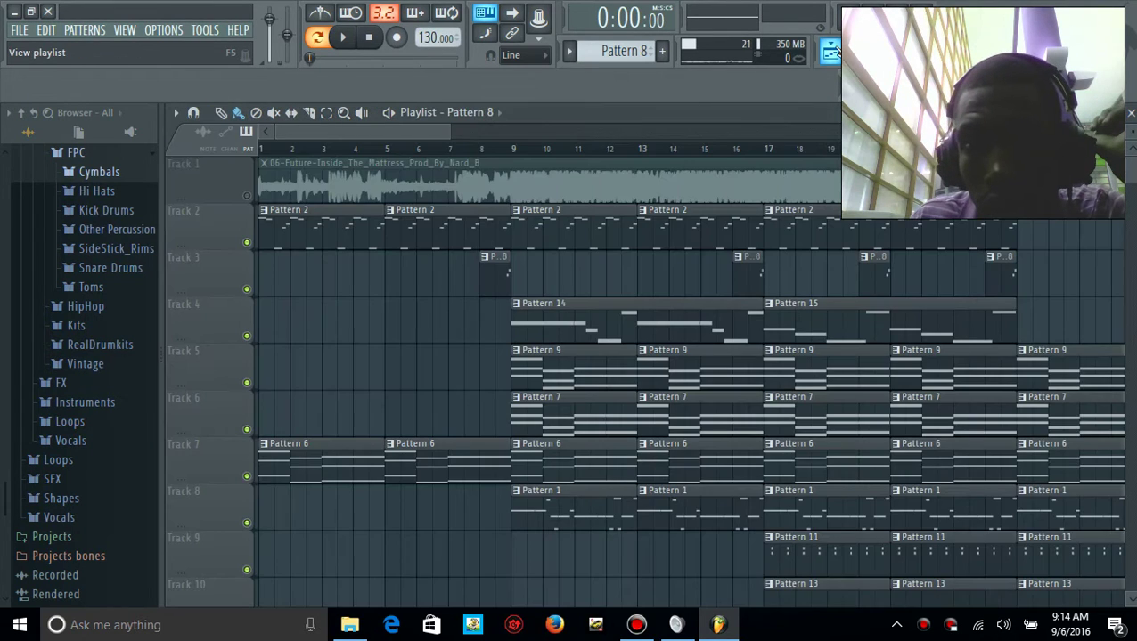
Open the first Pattern 9 clip on Track 5 in the piano roll and play through its Rhode chords
double_click(539, 375)
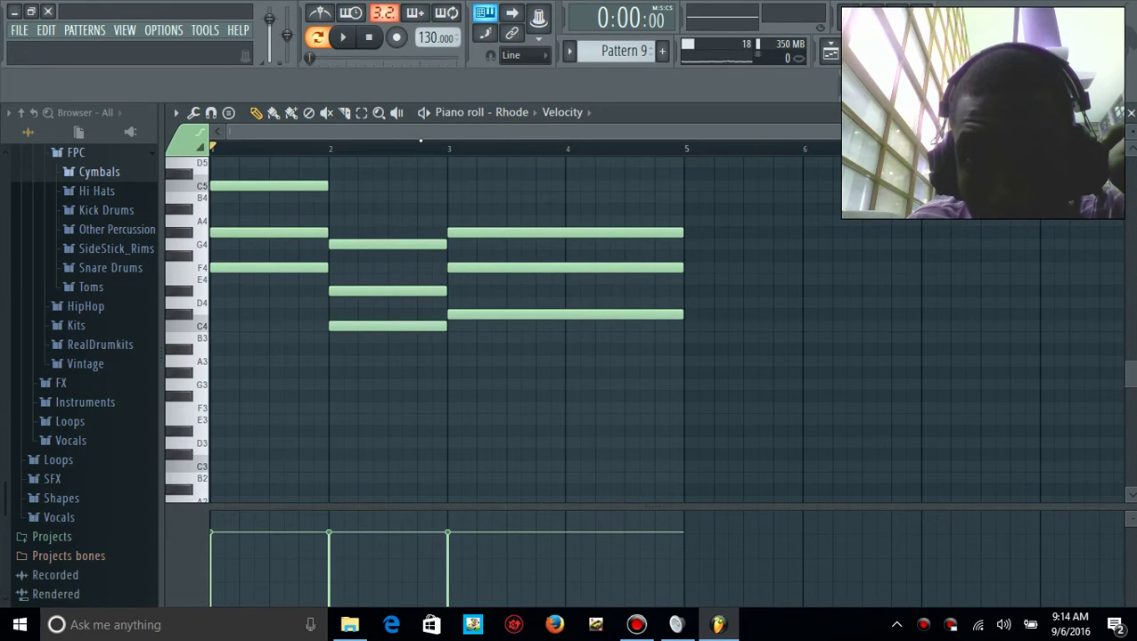
key(space)
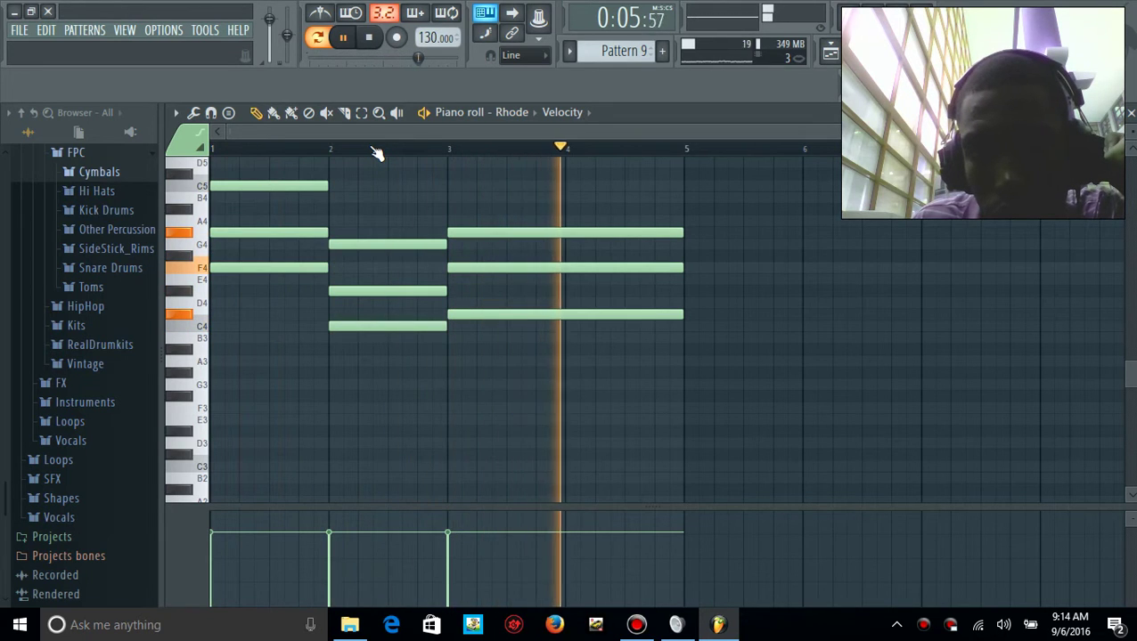
key(space)
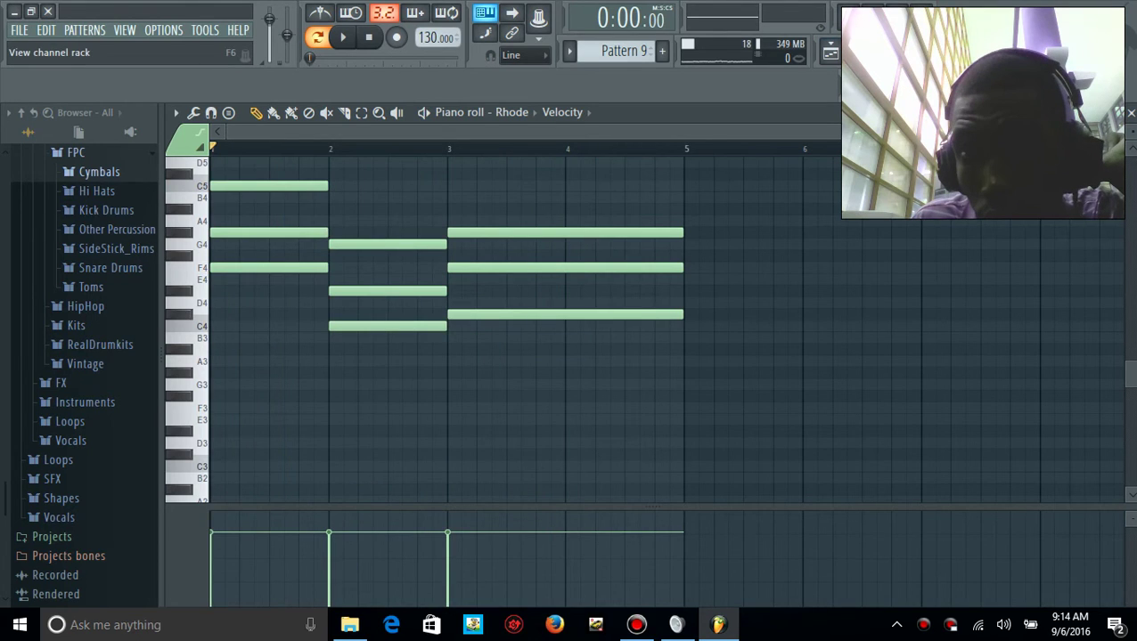
Review the Rhode channel's 3x Osc settings from the channel rack, close them, and return to the playlist
click(830, 50)
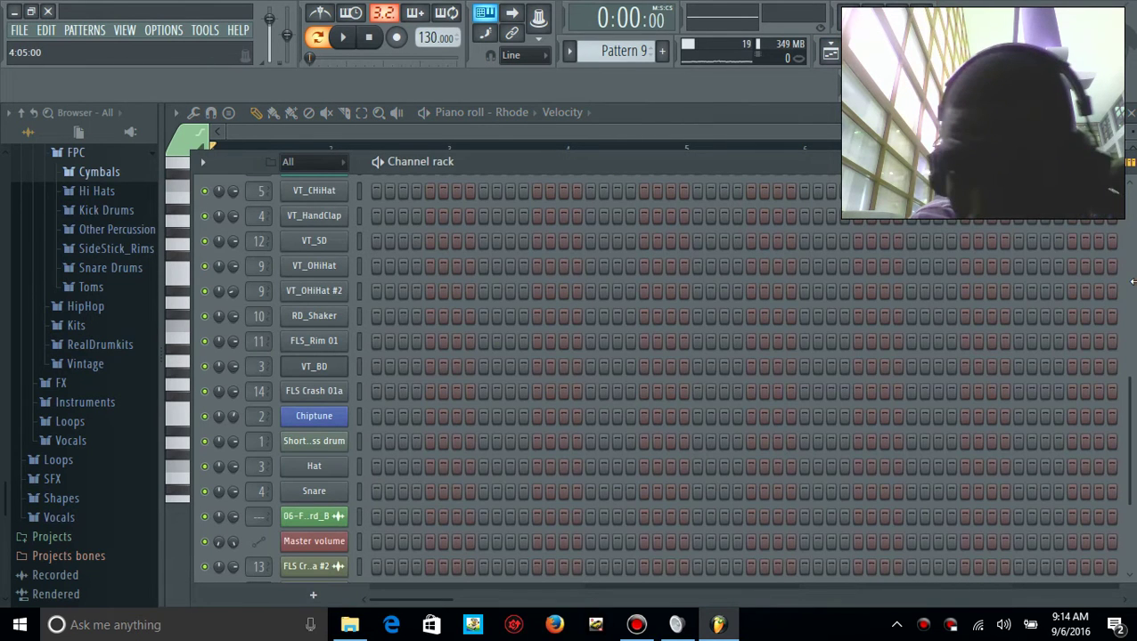
drag(1130, 281, 1130, 237)
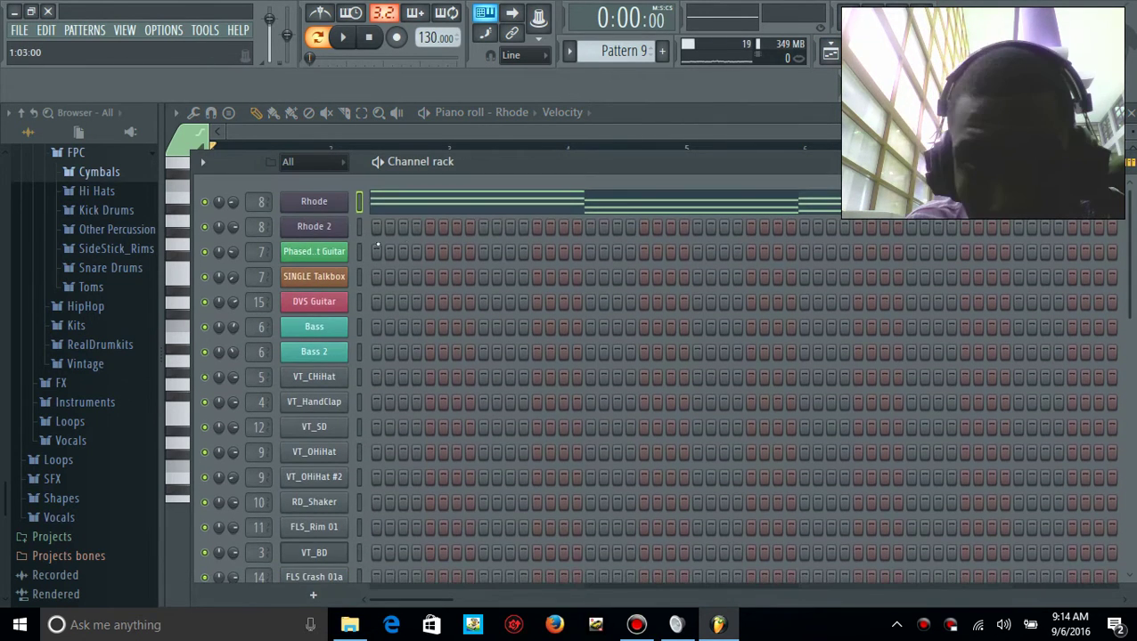
click(324, 203)
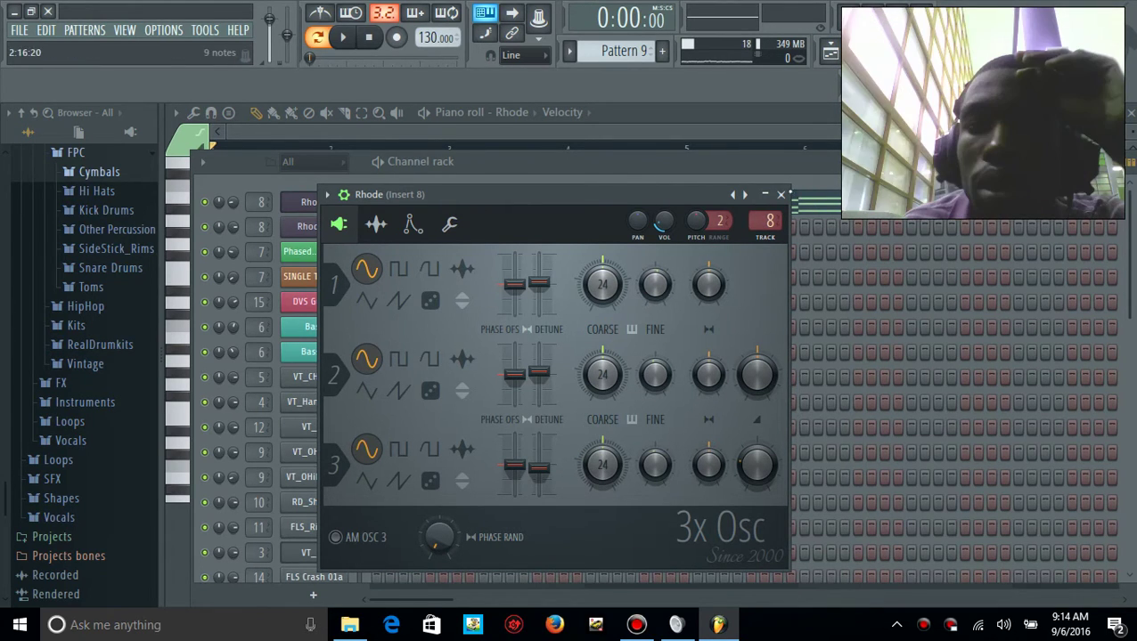
click(780, 195)
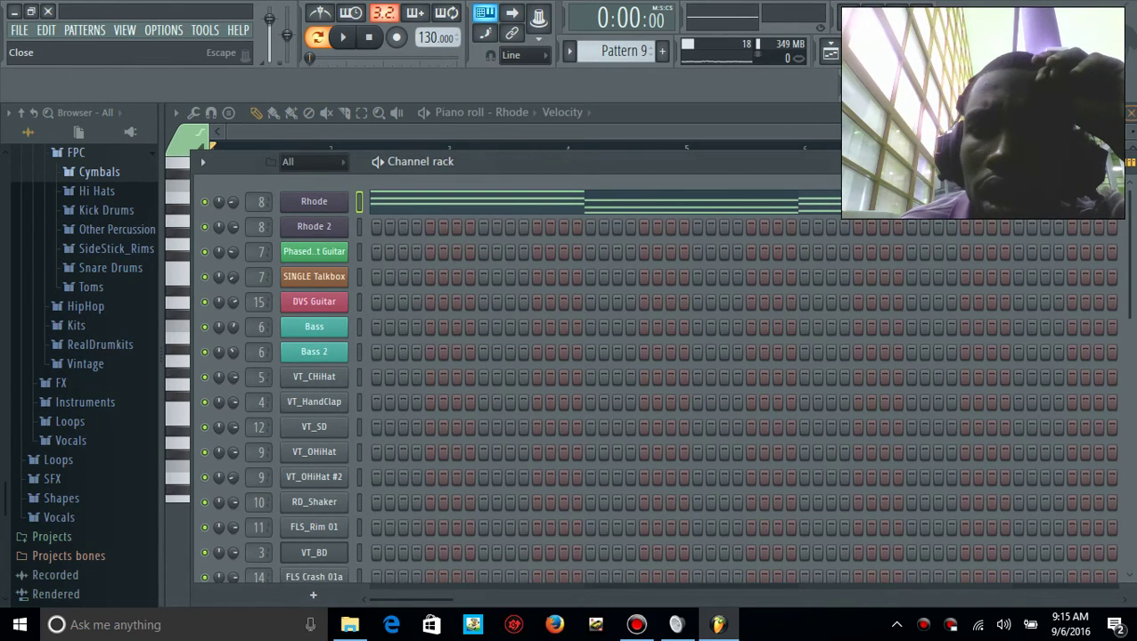
click(1130, 113)
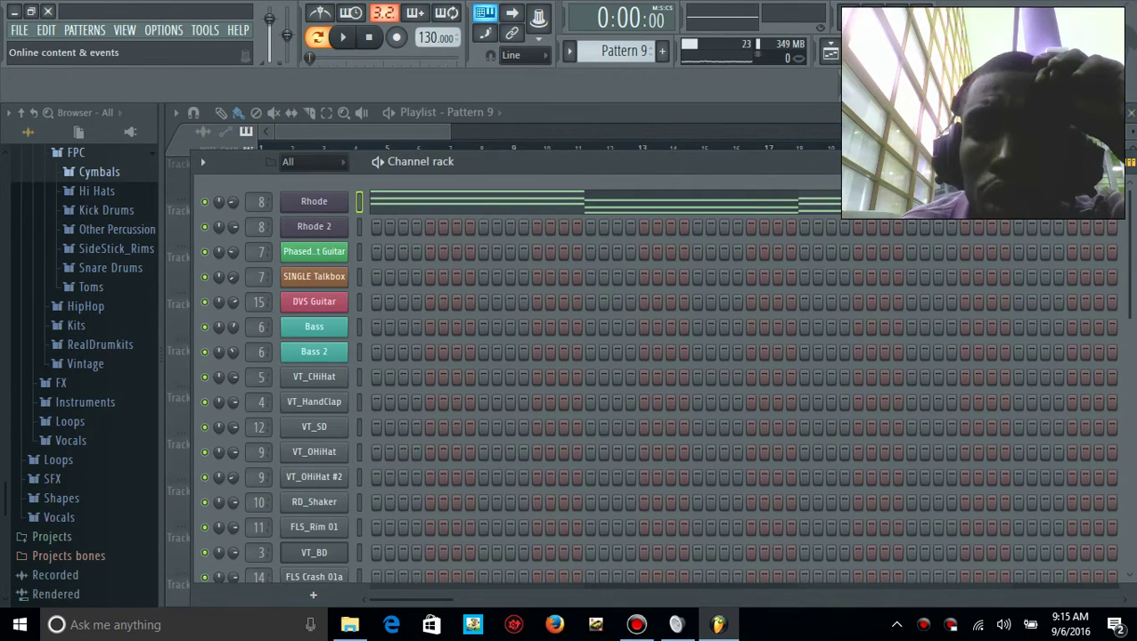
click(980, 113)
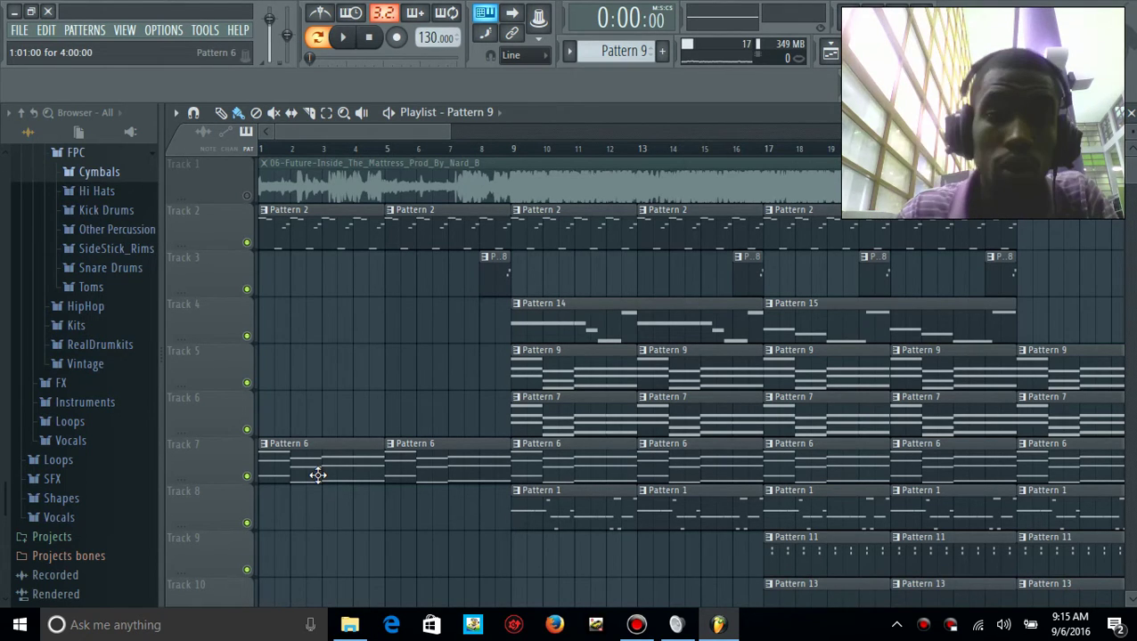
Open the first Pattern 7 clip on Track 6 in the piano roll and show the channel rack
double_click(572, 407)
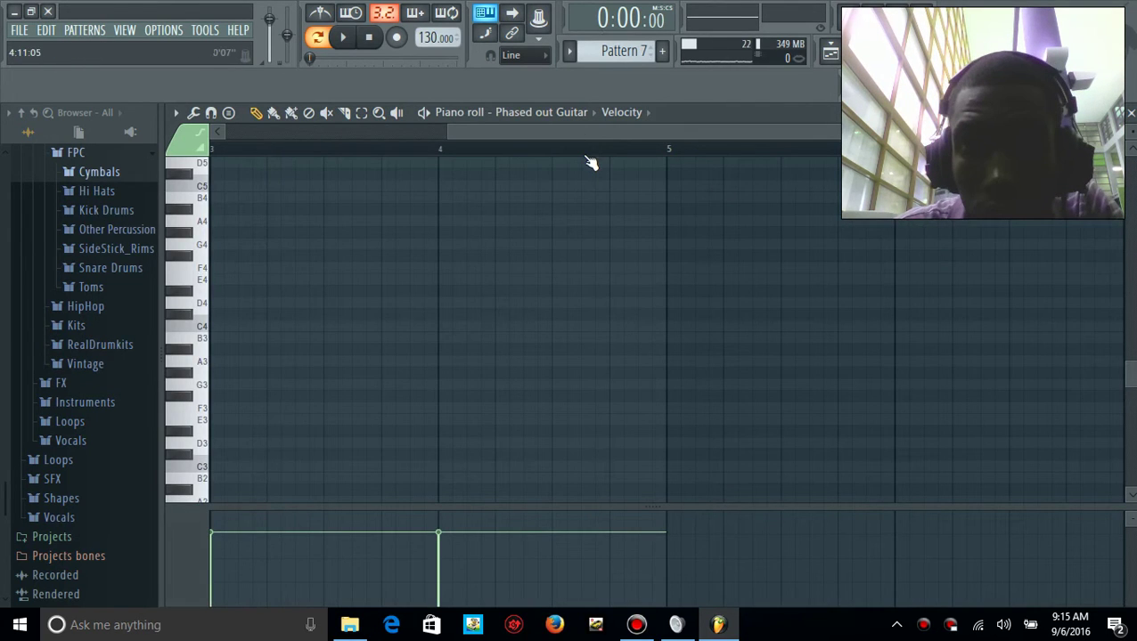
drag(594, 132, 371, 132)
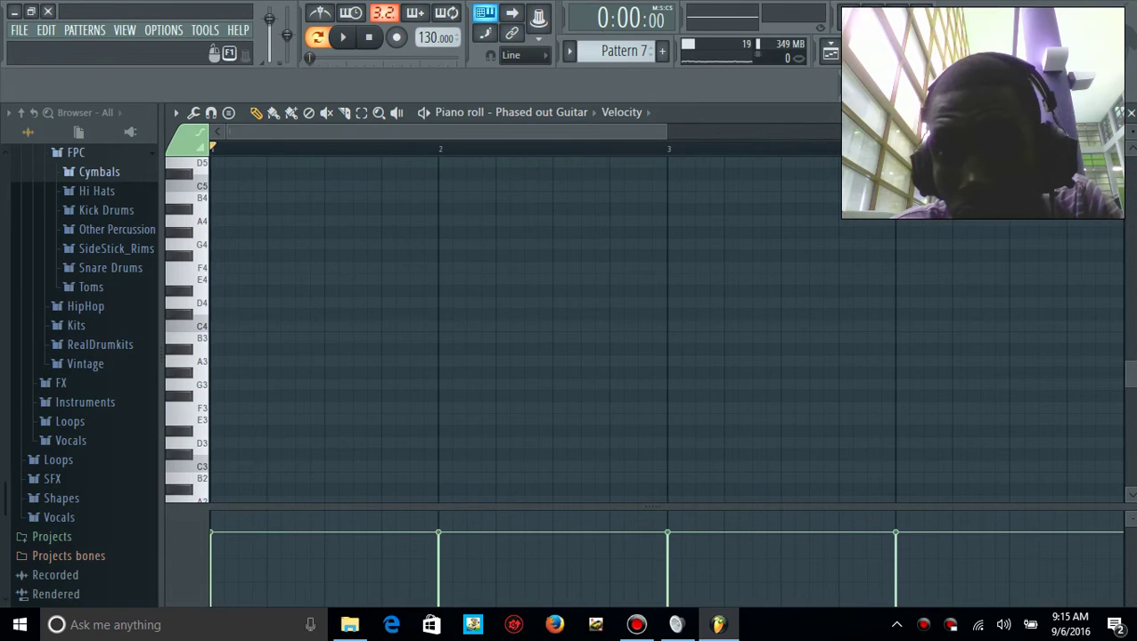
key(F6)
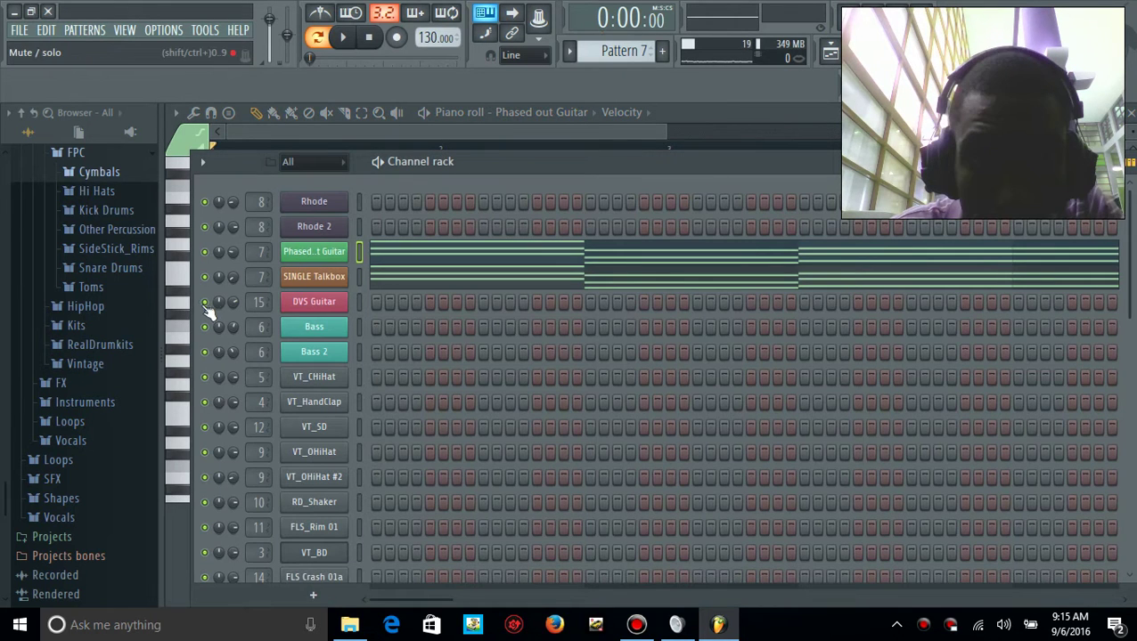
Mute SINGLE Talkbox, play Pattern 7 while viewing the Phased out Guitar's 3x Osc settings, then close them and stop
click(205, 277)
key(space)
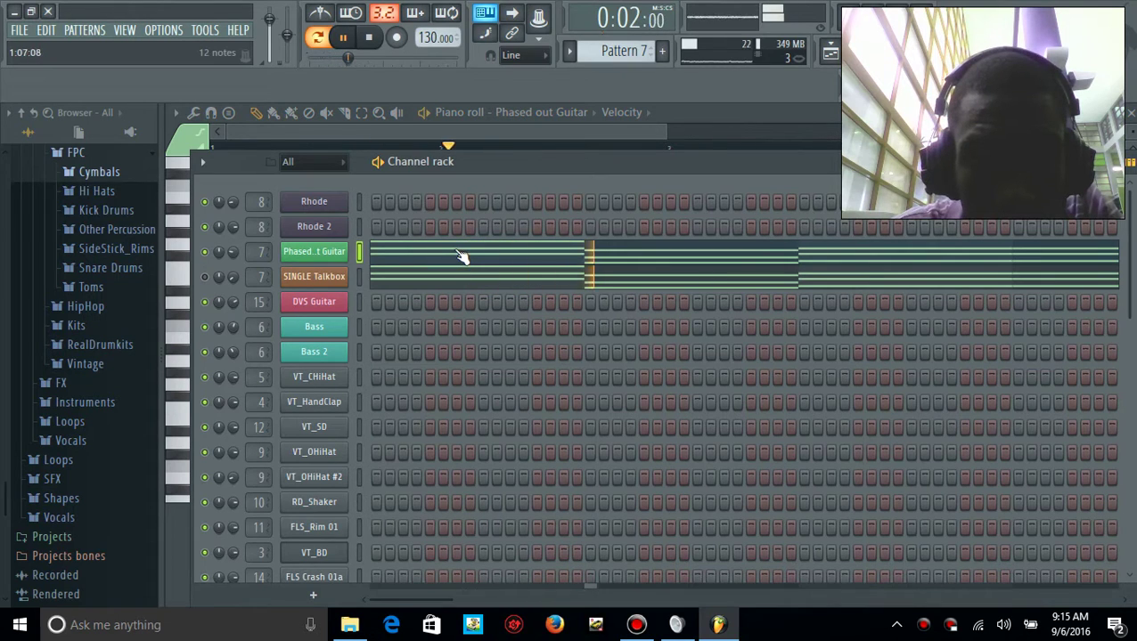
click(328, 253)
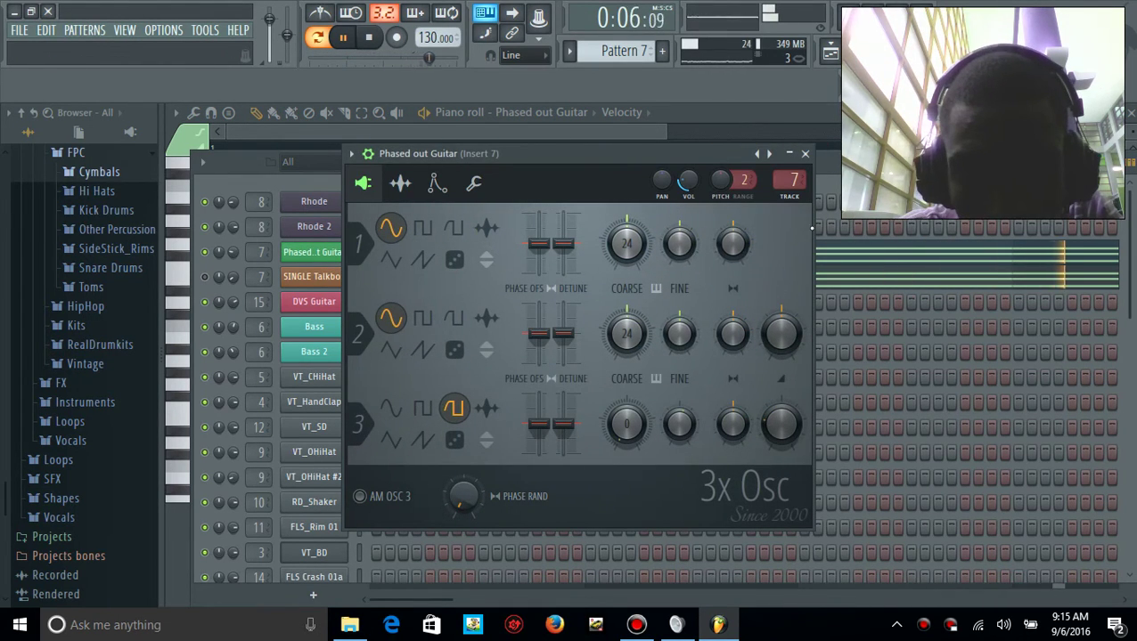
click(805, 153)
key(space)
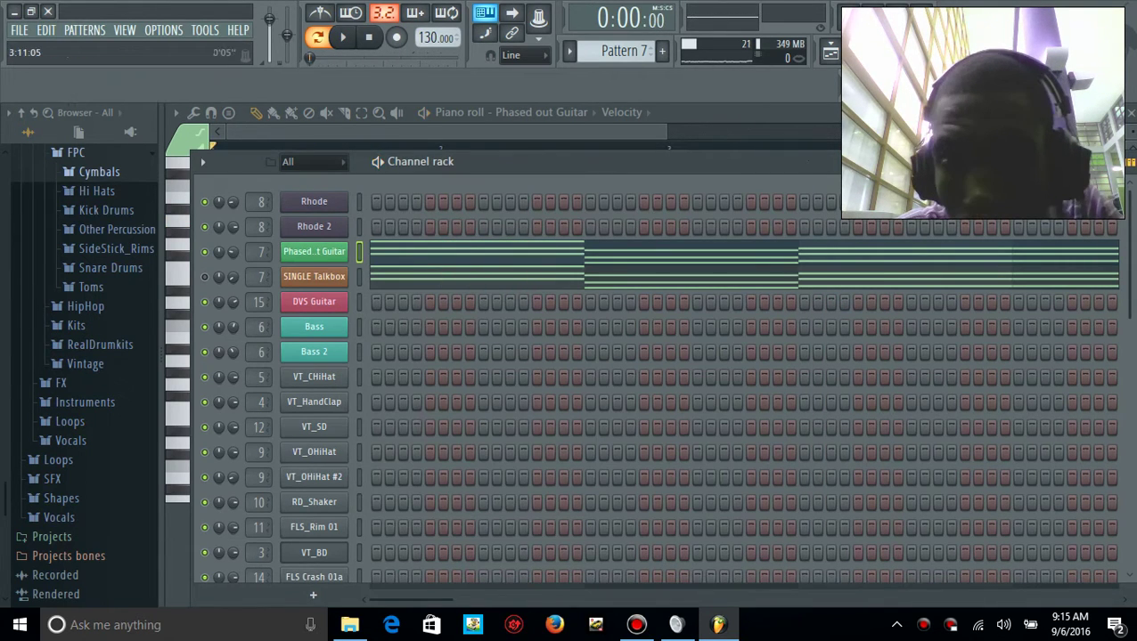
Compare the Phased out Guitar's oscillators with the Bass channel's Sytrus OP 1 waveform shape options, ending on the Phased out Guitar settings
click(321, 254)
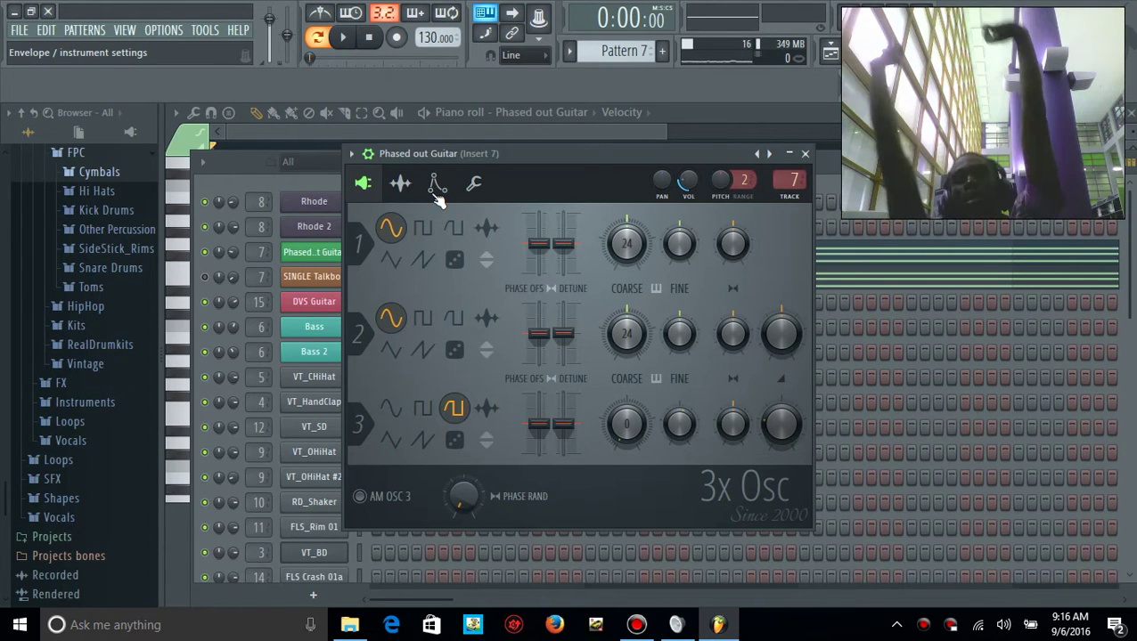
click(316, 328)
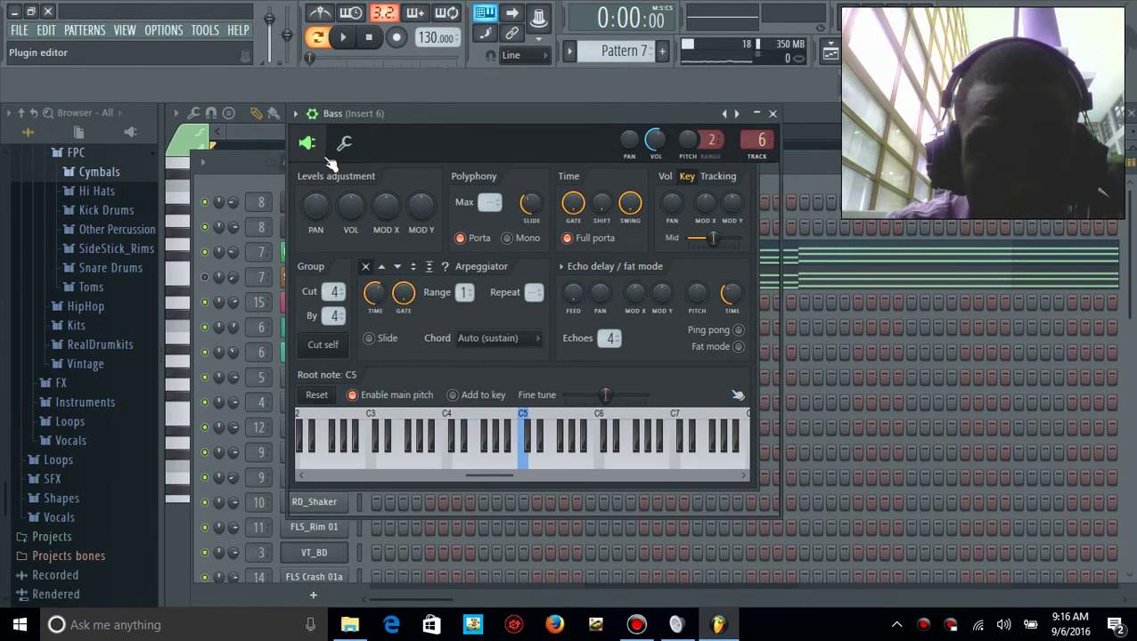
click(306, 142)
right_click(319, 215)
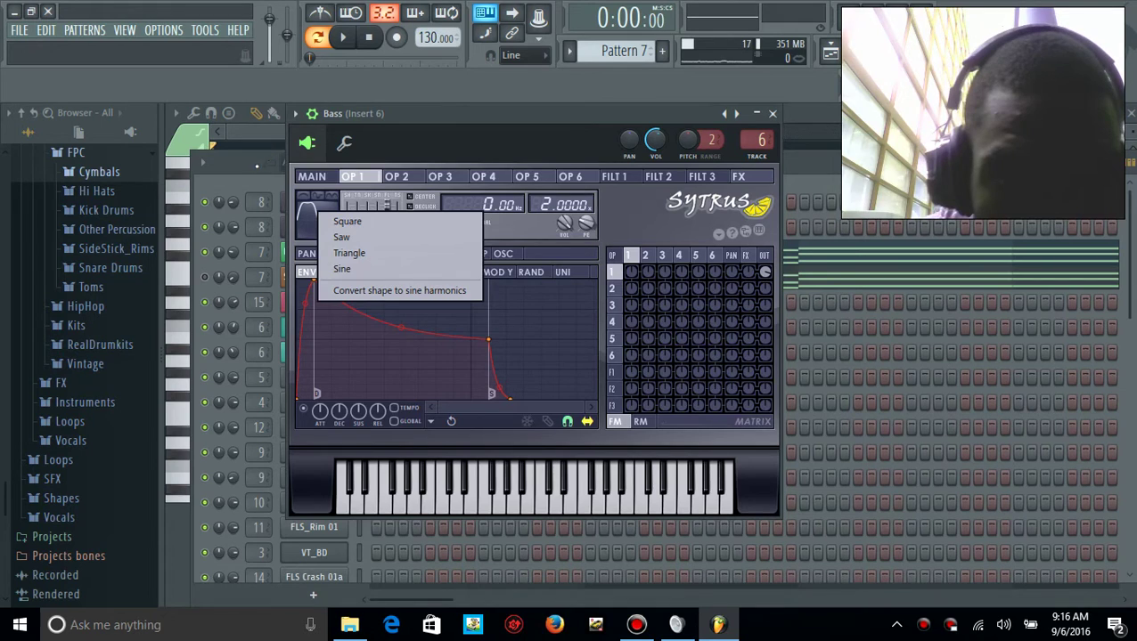
click(256, 166)
click(308, 254)
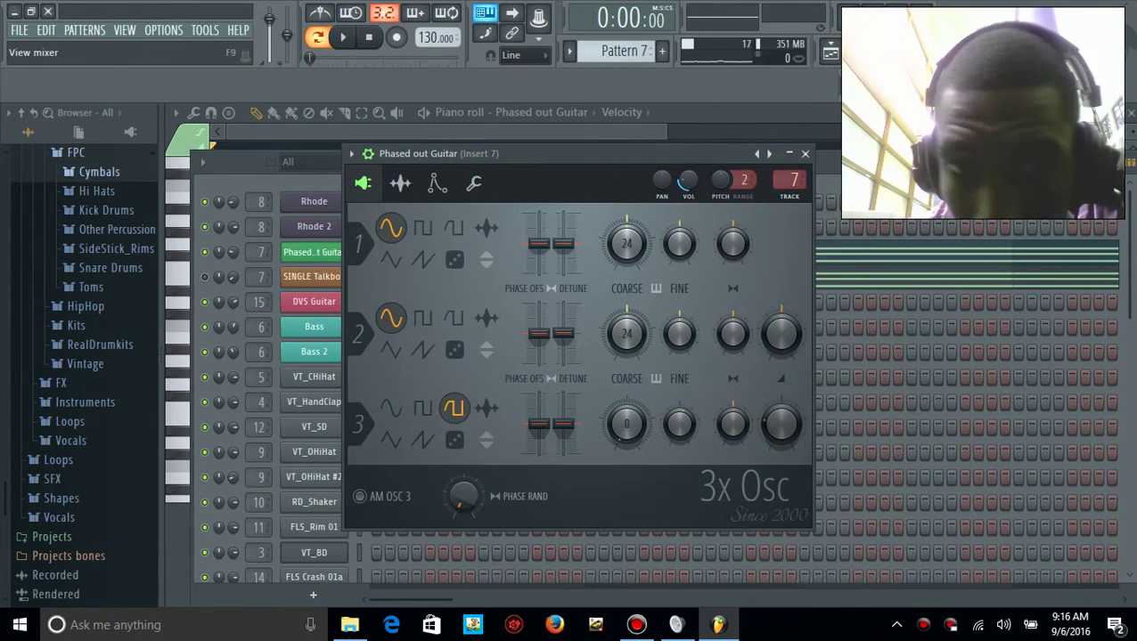
Open the mixer at Insert 7 and examine the Fruity Flanger in effect slot 2 while Pattern 7 plays
click(538, 13)
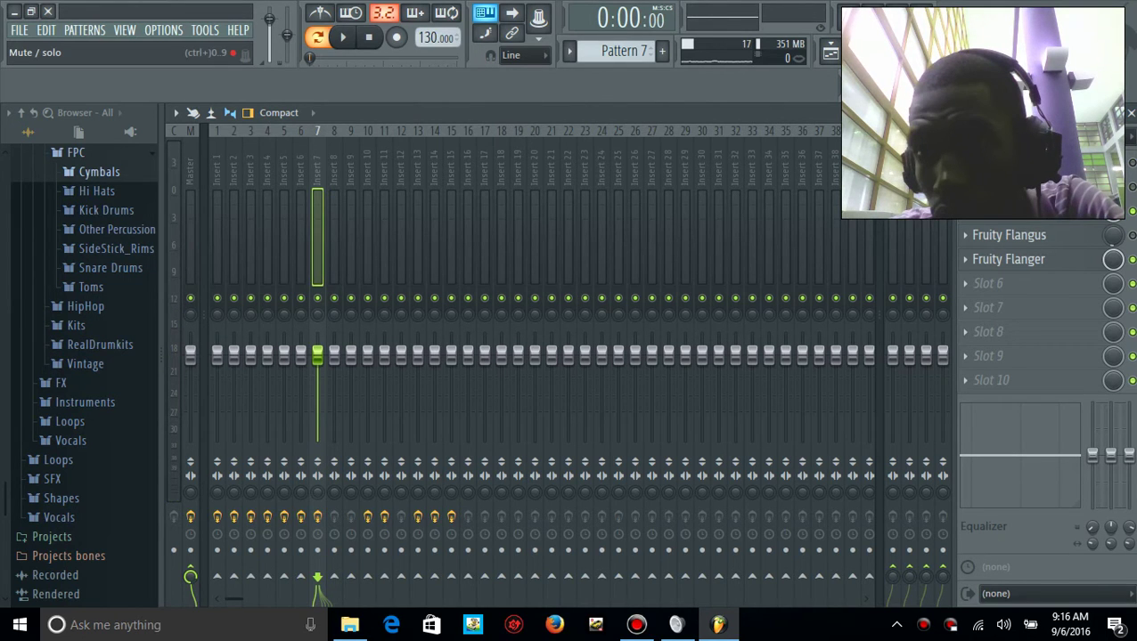
key(space)
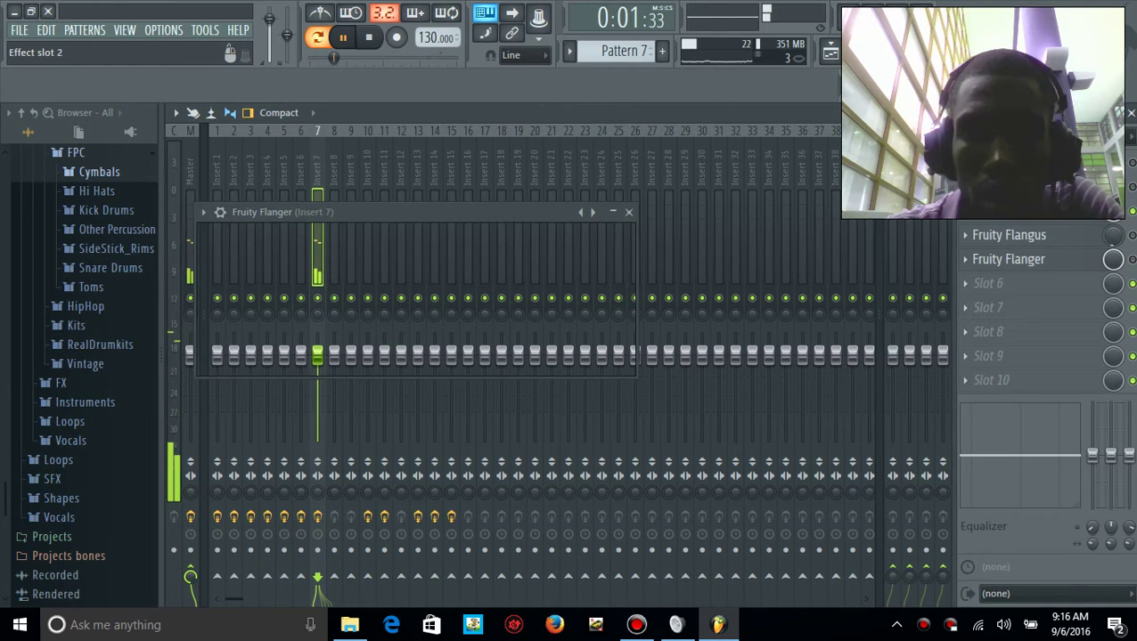
click(1008, 187)
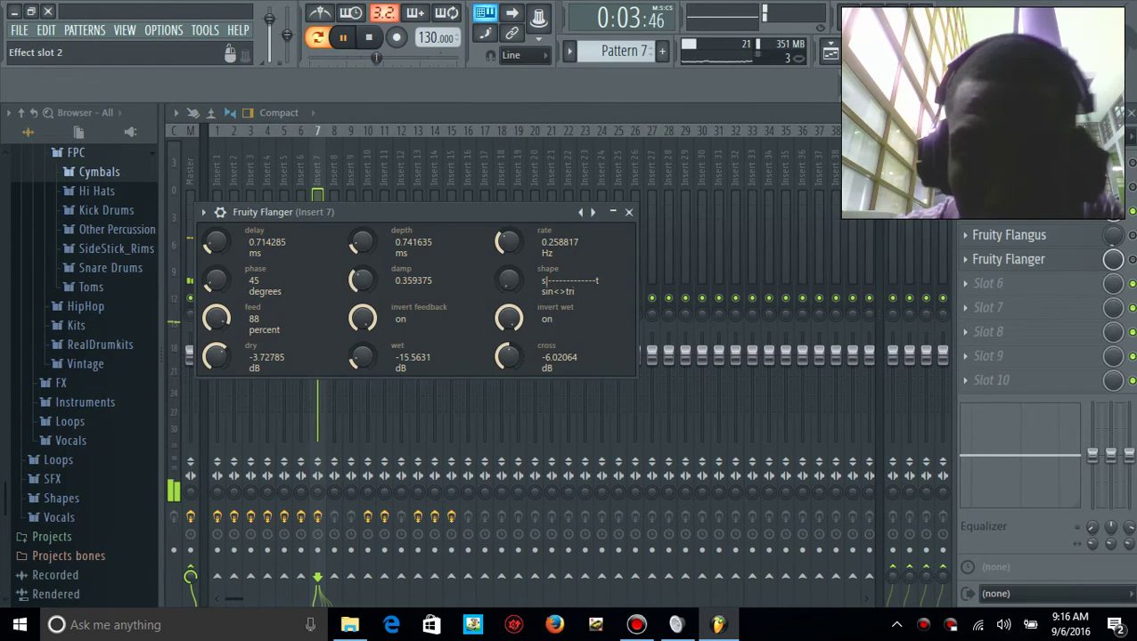
key(space)
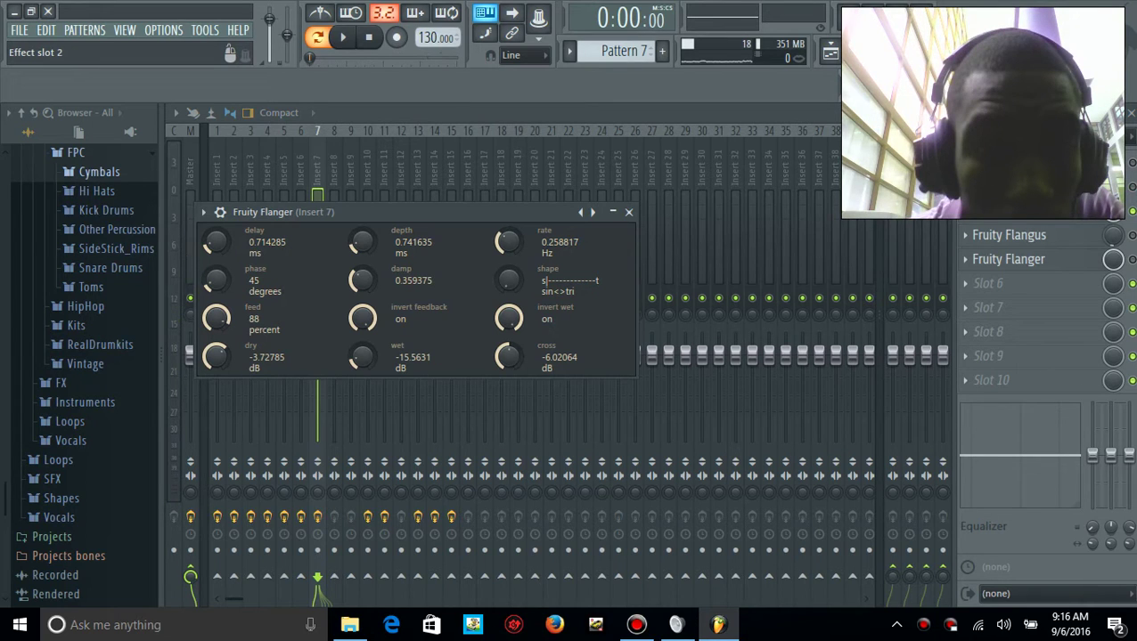
Enable effect slots 1 and 2, Fruity Flangus and the slot 5 Fruity Flanger on Insert 7, and start Pattern 7 playback
click(1132, 163)
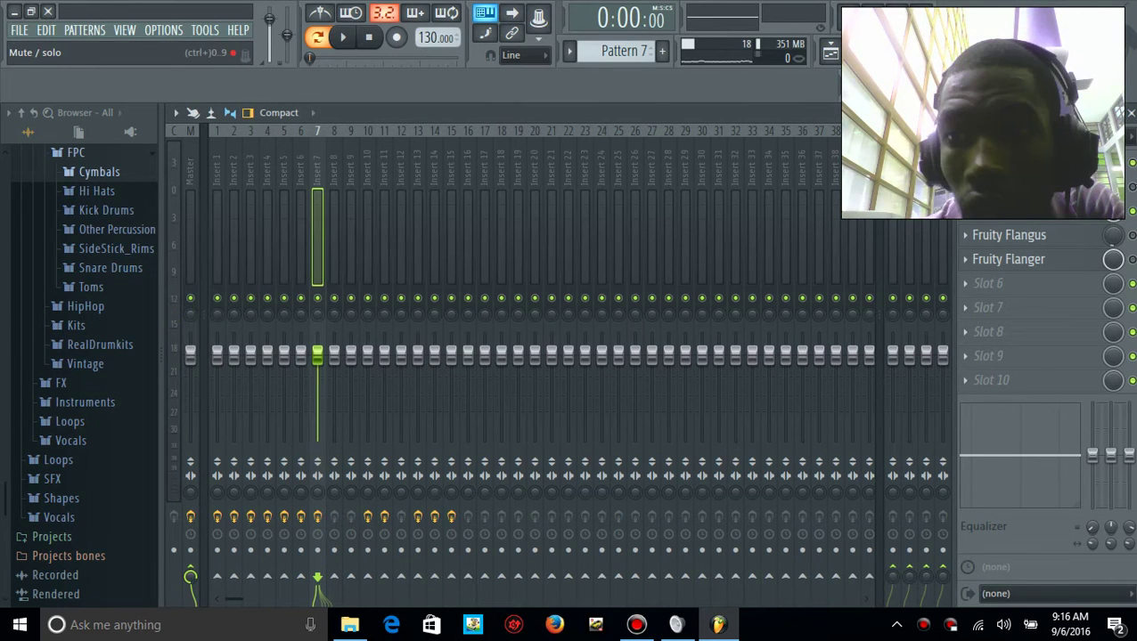
click(1133, 187)
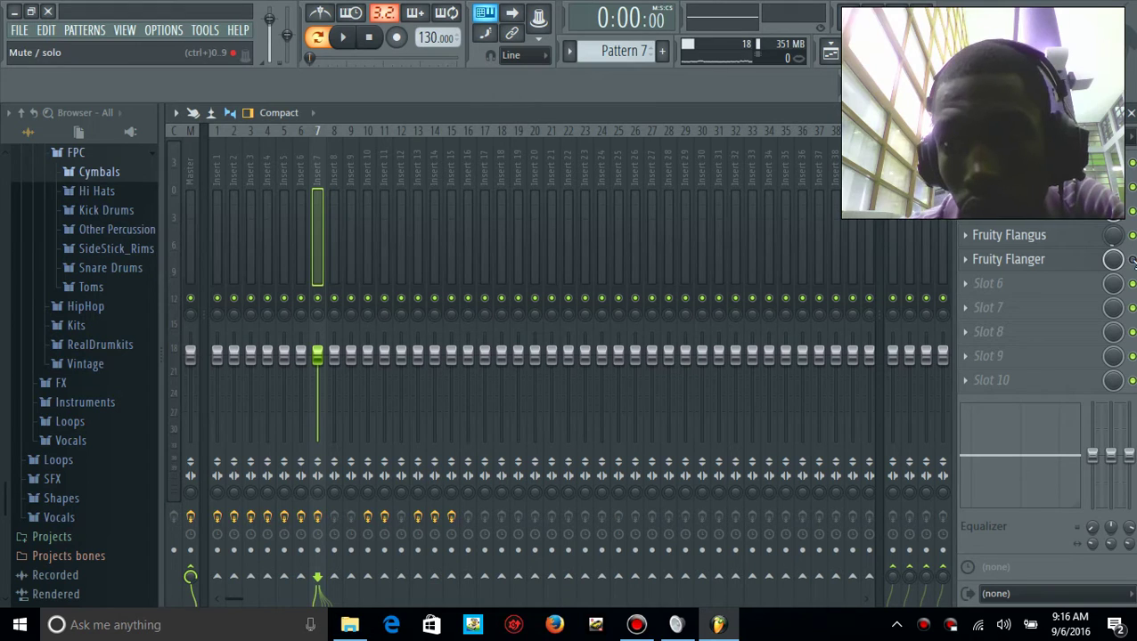
key(space)
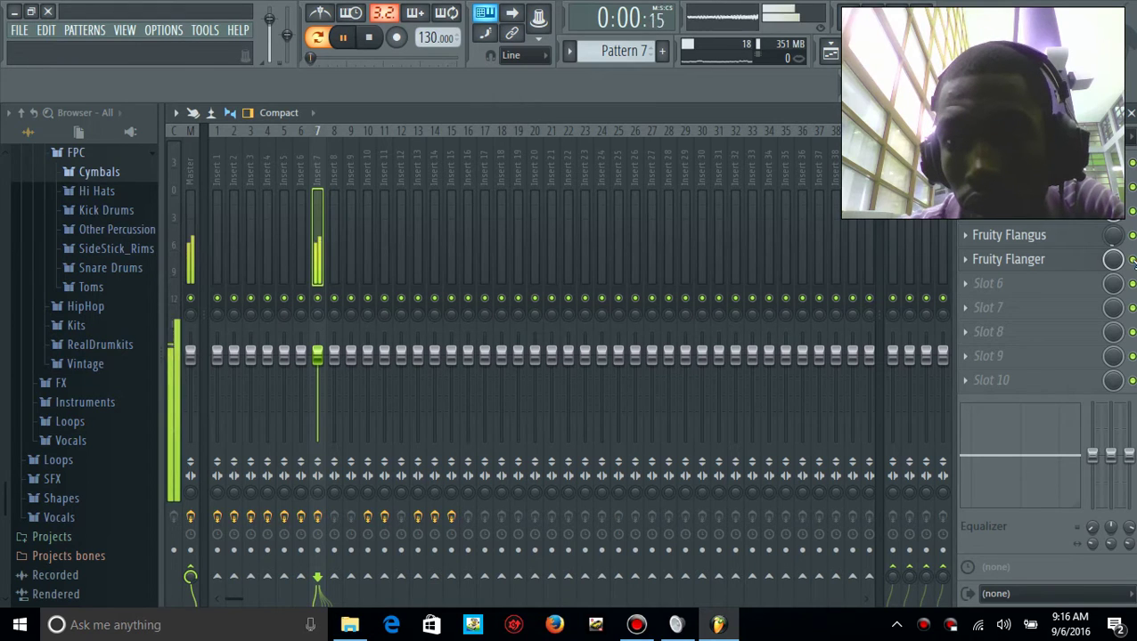
Review the slot 5 Fruity Flanger and slot 4 Fruity Flangus settings on Insert 7 during playback, closing each one
click(1058, 258)
click(1058, 258)
click(1060, 238)
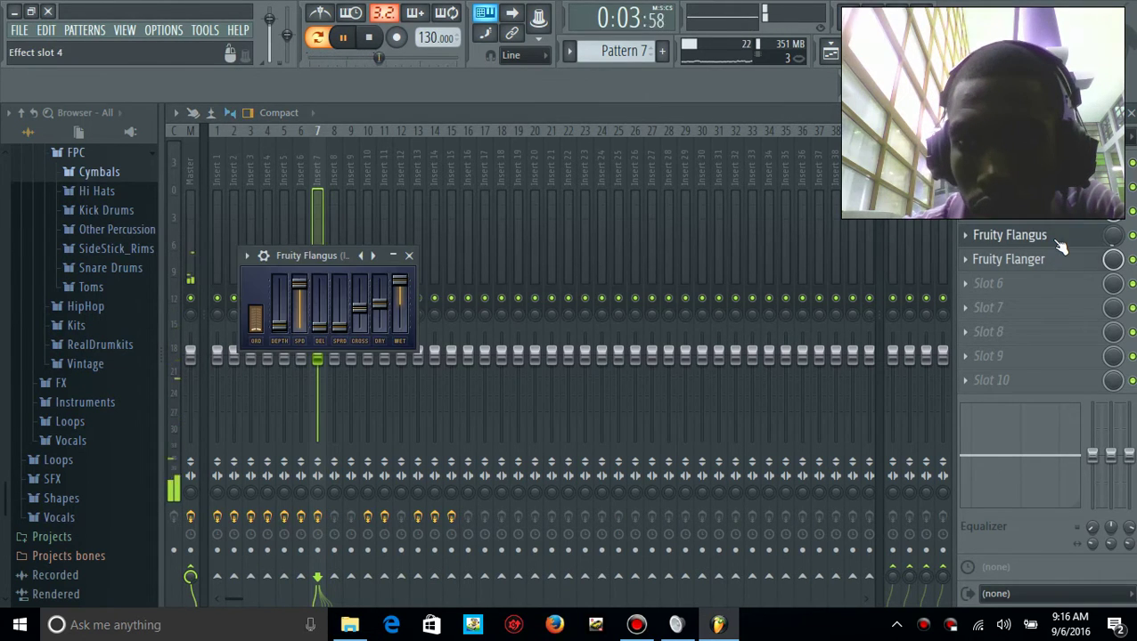
click(1060, 239)
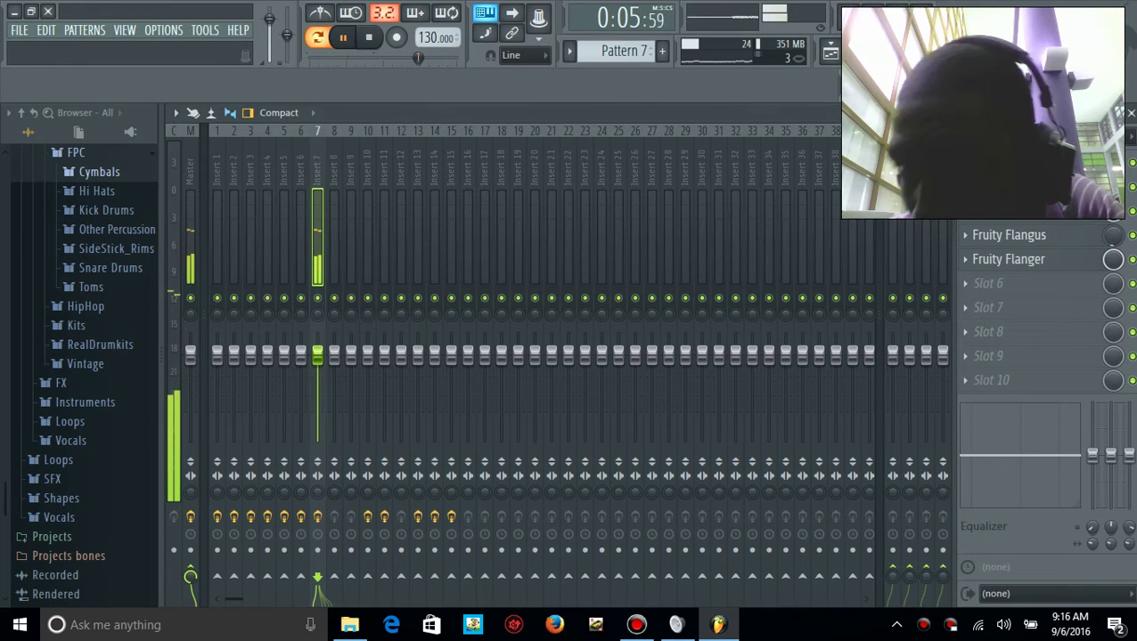
Close the mixer, the remaining Fruity Flanger window and the Phased out Guitar settings
click(1131, 113)
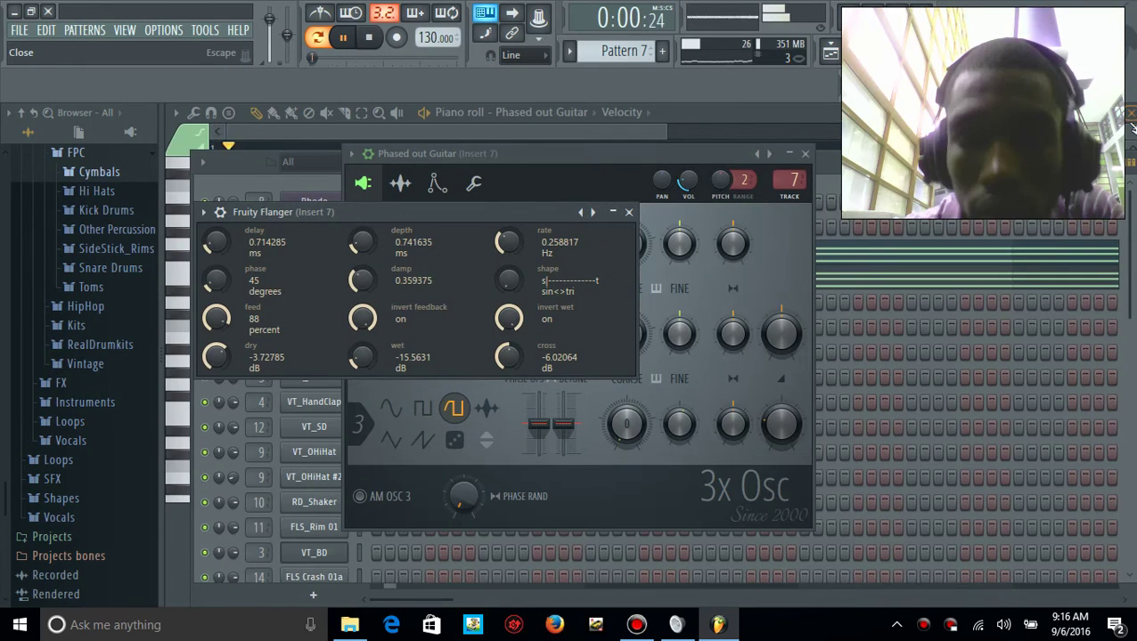
click(628, 212)
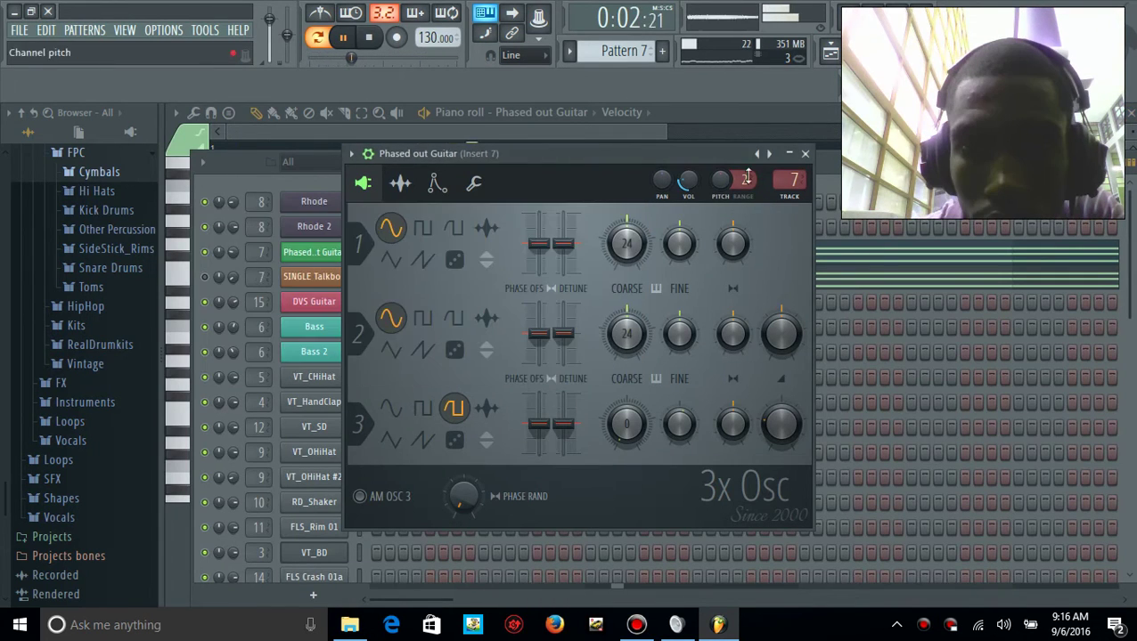
click(804, 154)
Stop playback, mute the Phased out Guitar and unmute SINGLE Talkbox, and play Pattern 7 again
key(space)
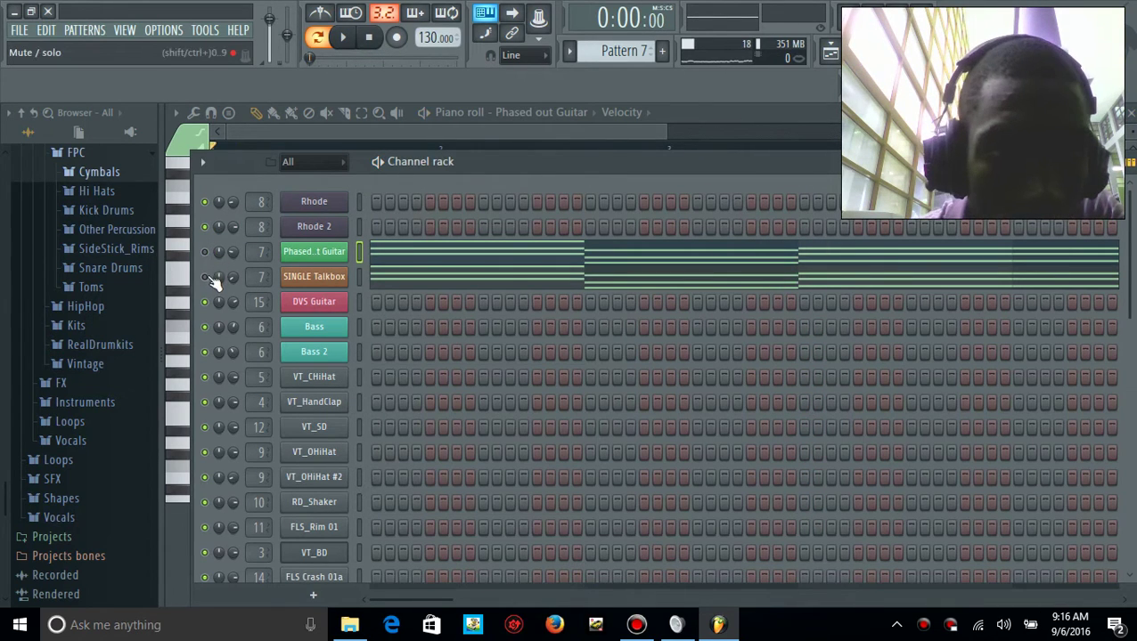
key(space)
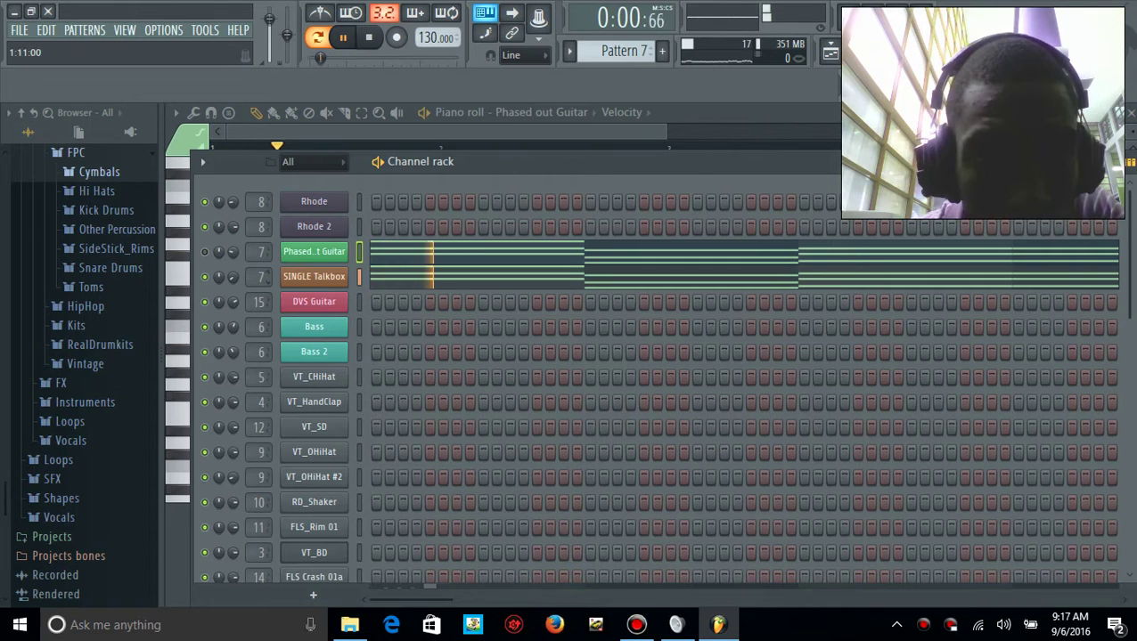
Check Insert 7 in the mixer during playback, close the mixer and piano roll, and stop Pattern 7
click(910, 53)
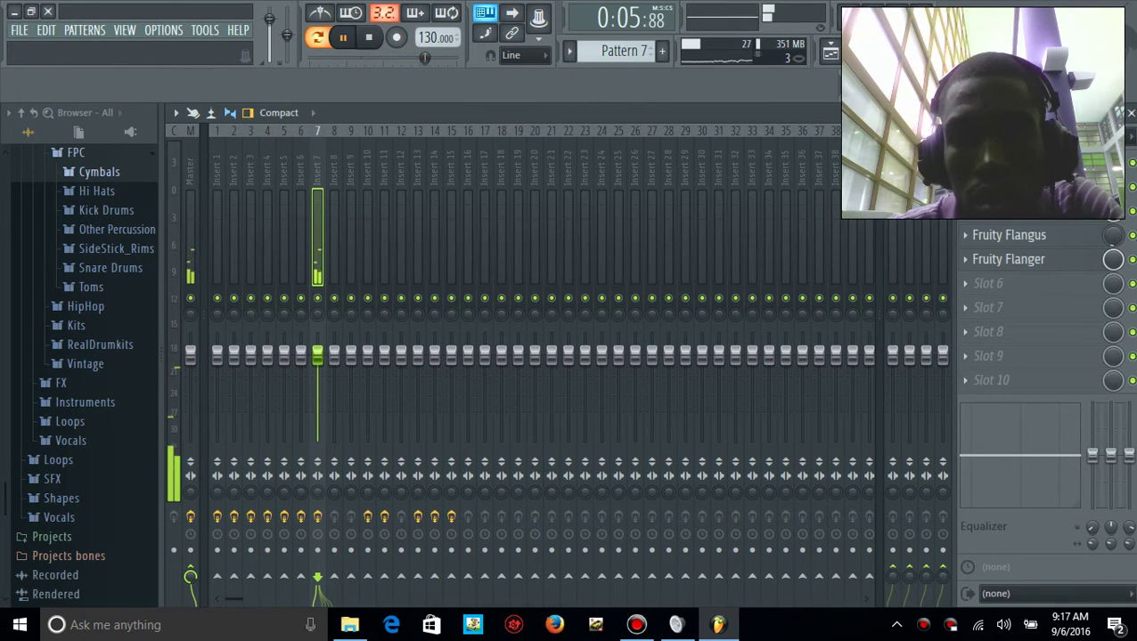
click(1130, 113)
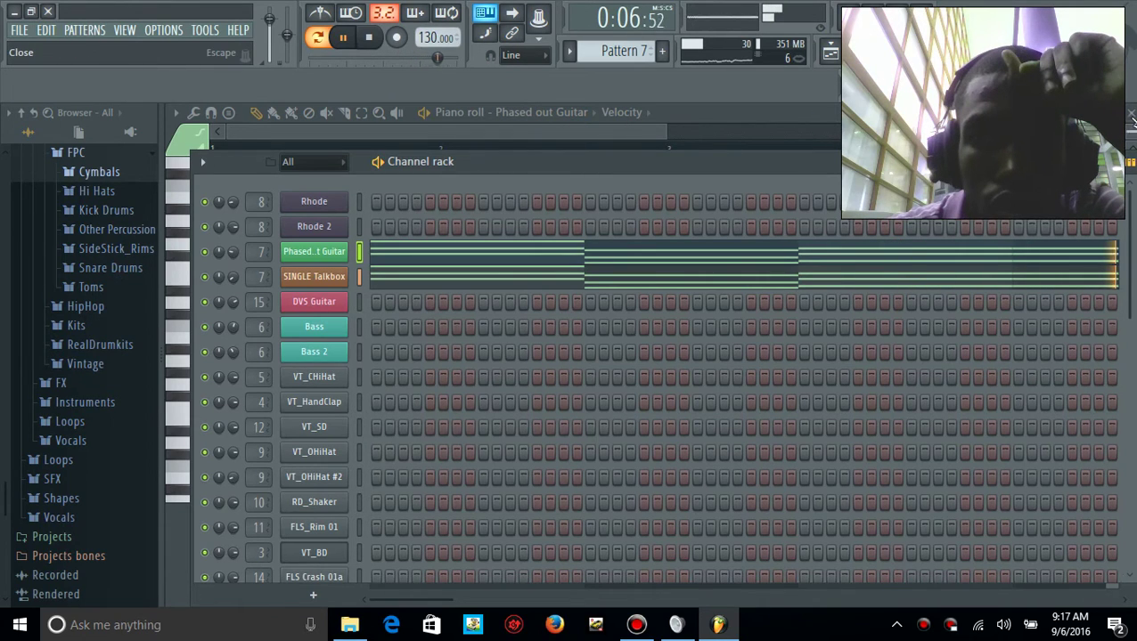
click(1131, 114)
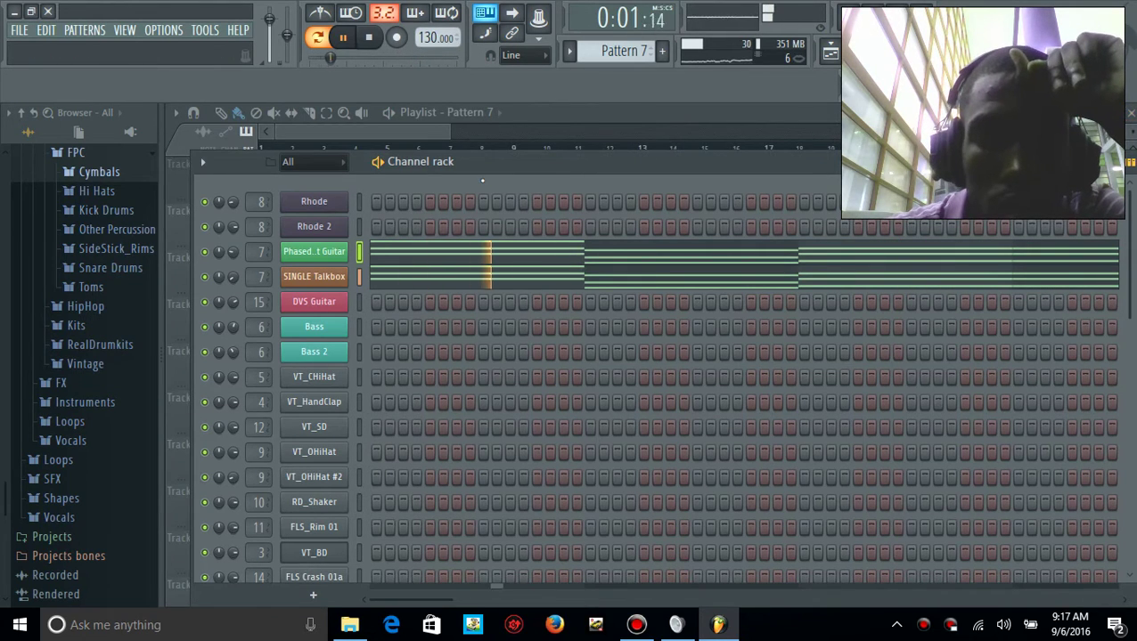
key(space)
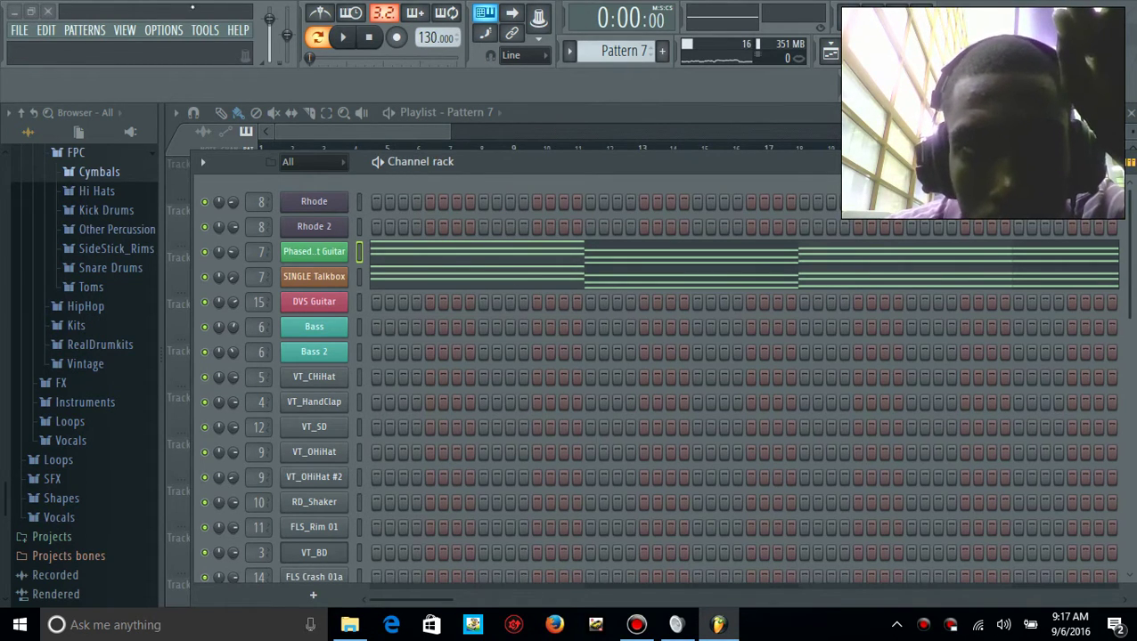
Play Pattern 7 again, briefly switch to Firefox and back to FL Studio, and stop playback
key(space)
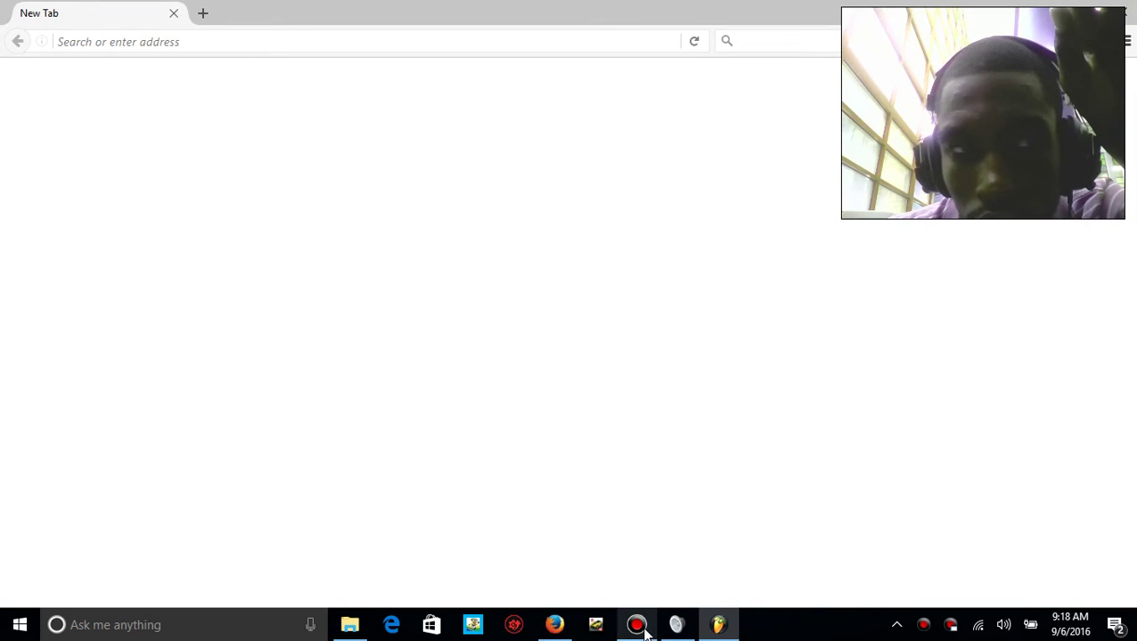
click(554, 625)
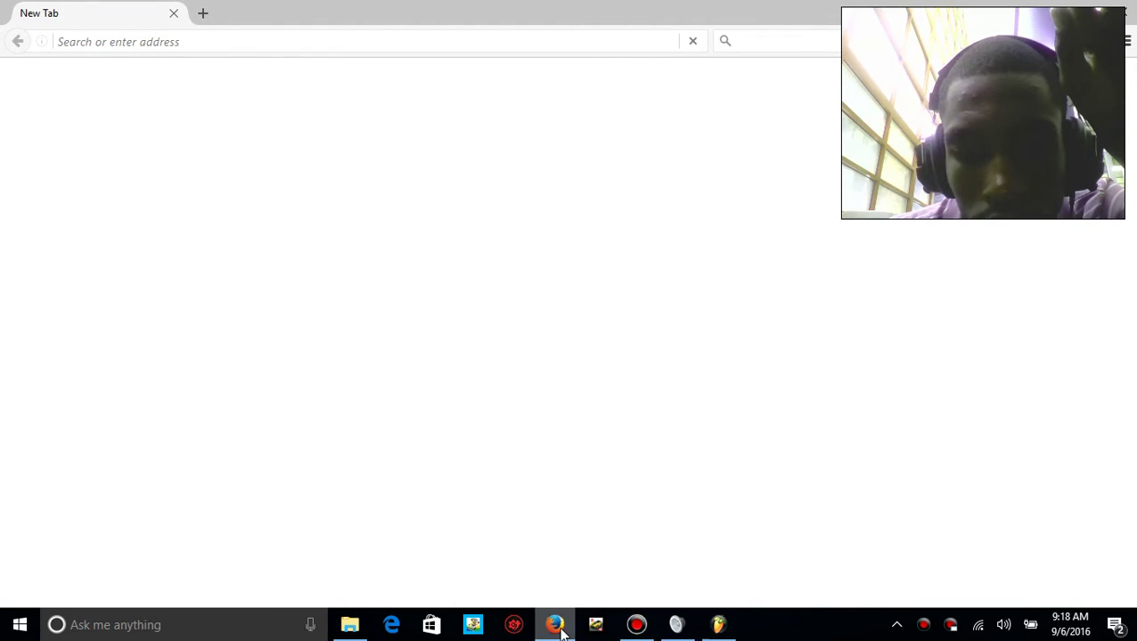
click(717, 627)
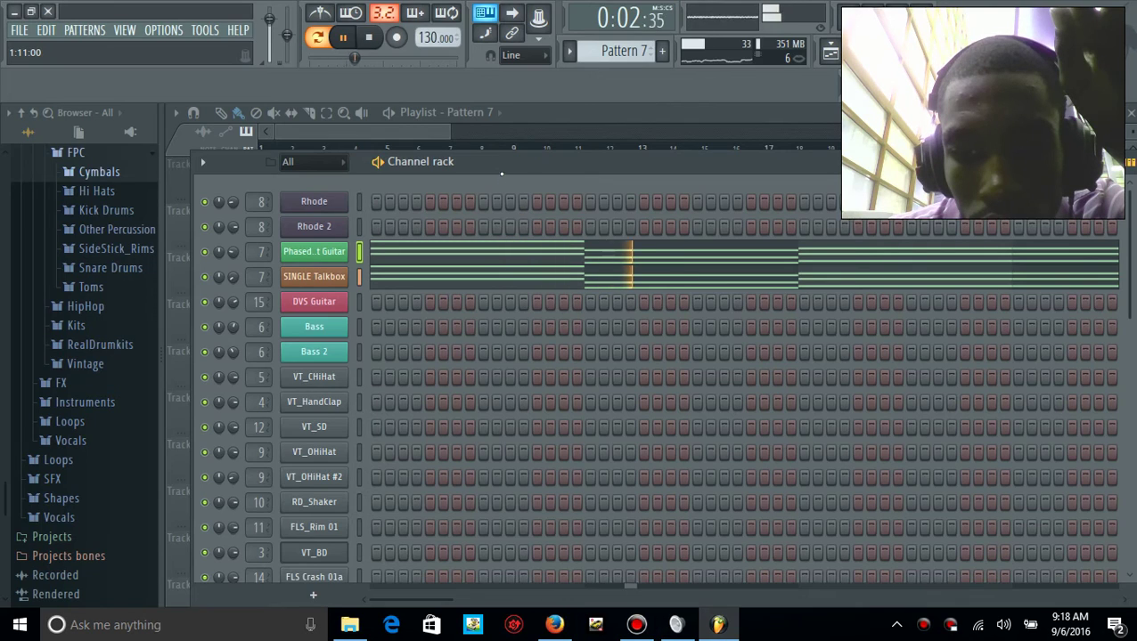
click(370, 40)
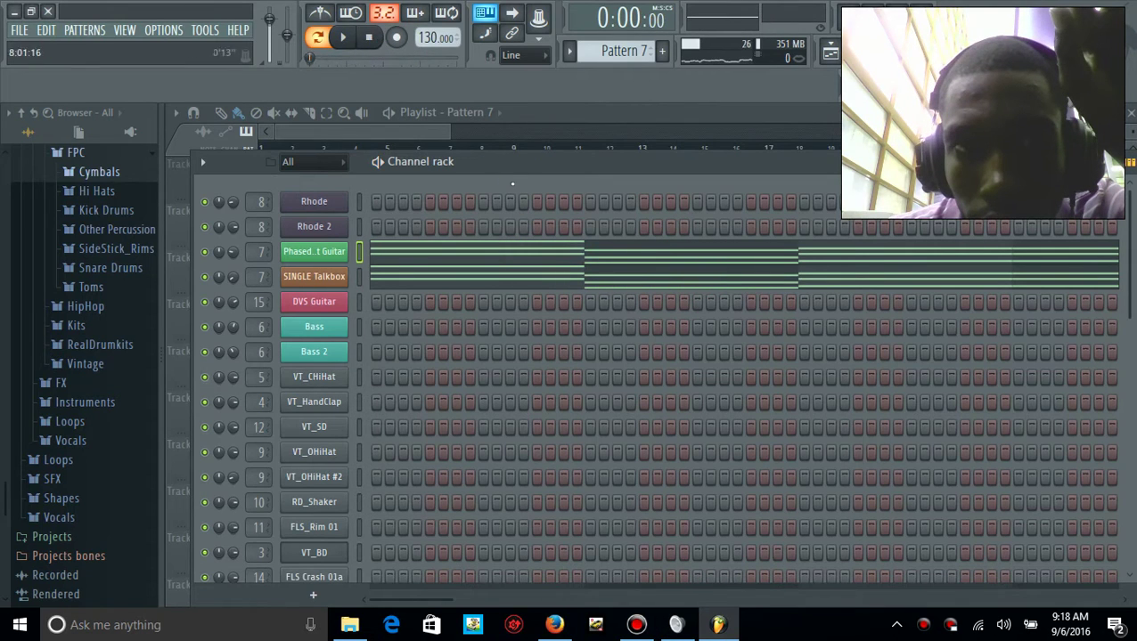
Select Pattern 2 and view its Chiptune notes in the channel rack
click(568, 50)
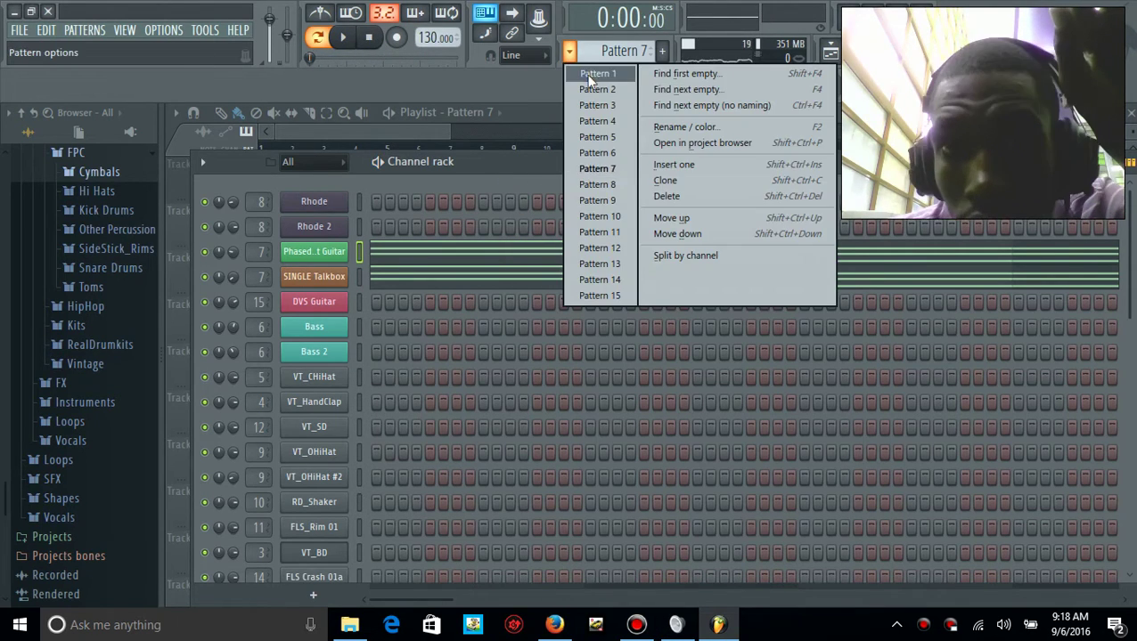
click(595, 89)
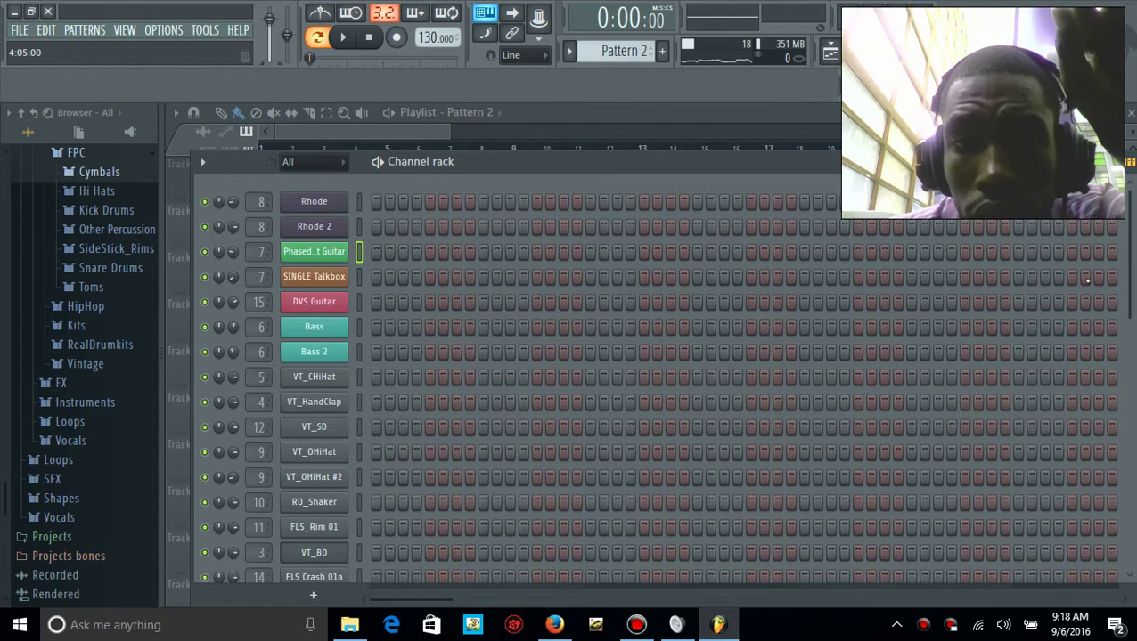
scroll(659, 383, down, 5)
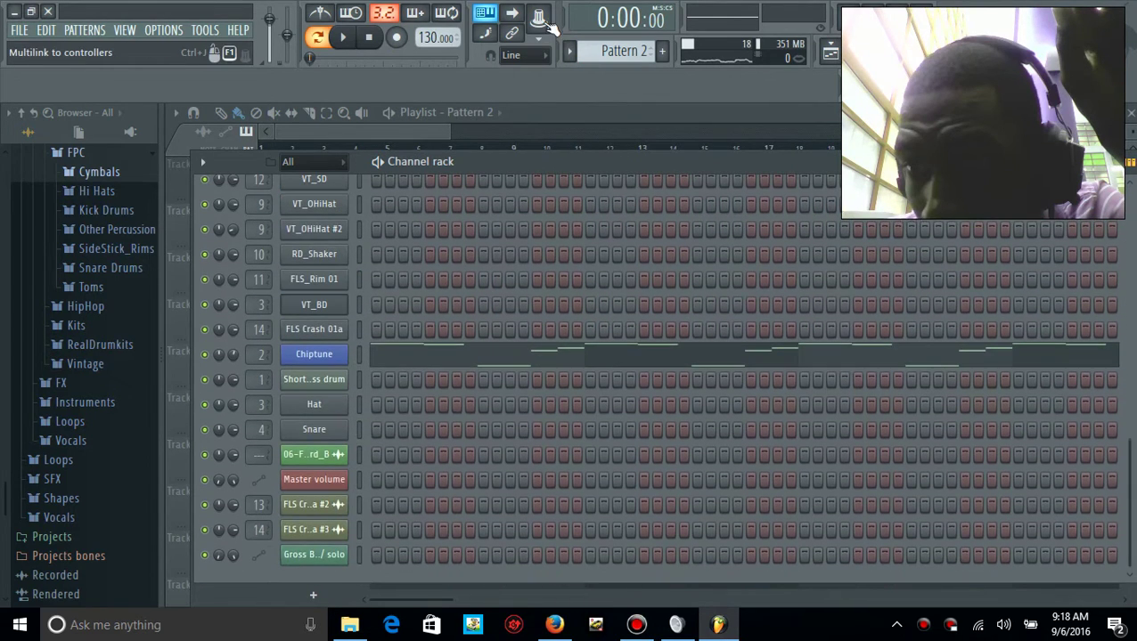
Select Pattern 3 and review the VT_BD channel's envelope and miscellaneous instrument settings, closing them when done
click(574, 60)
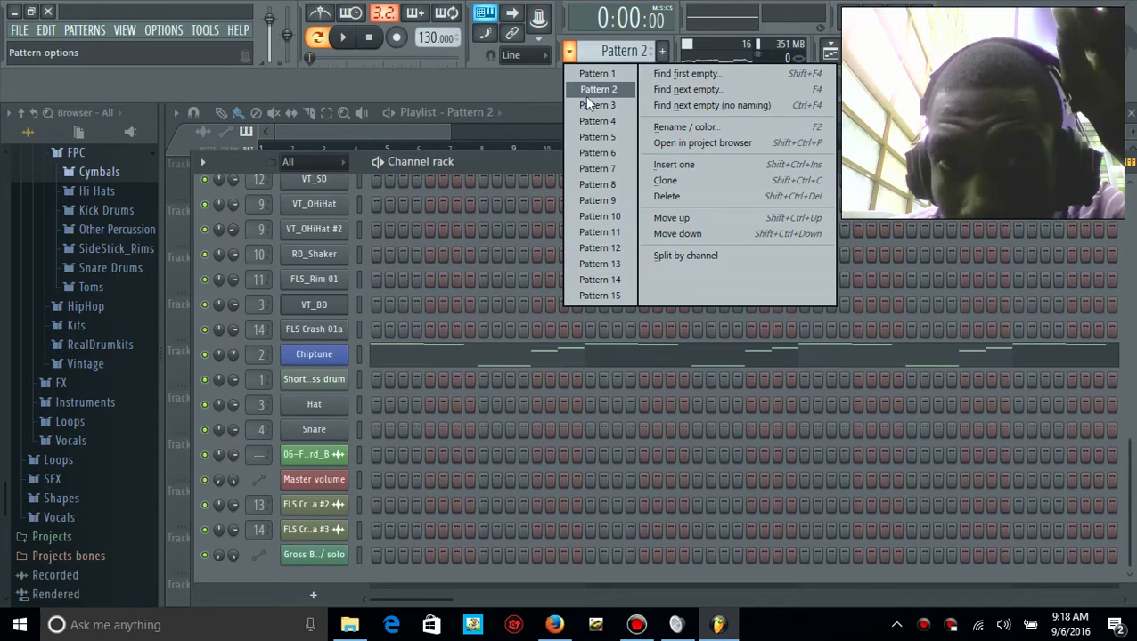
click(589, 104)
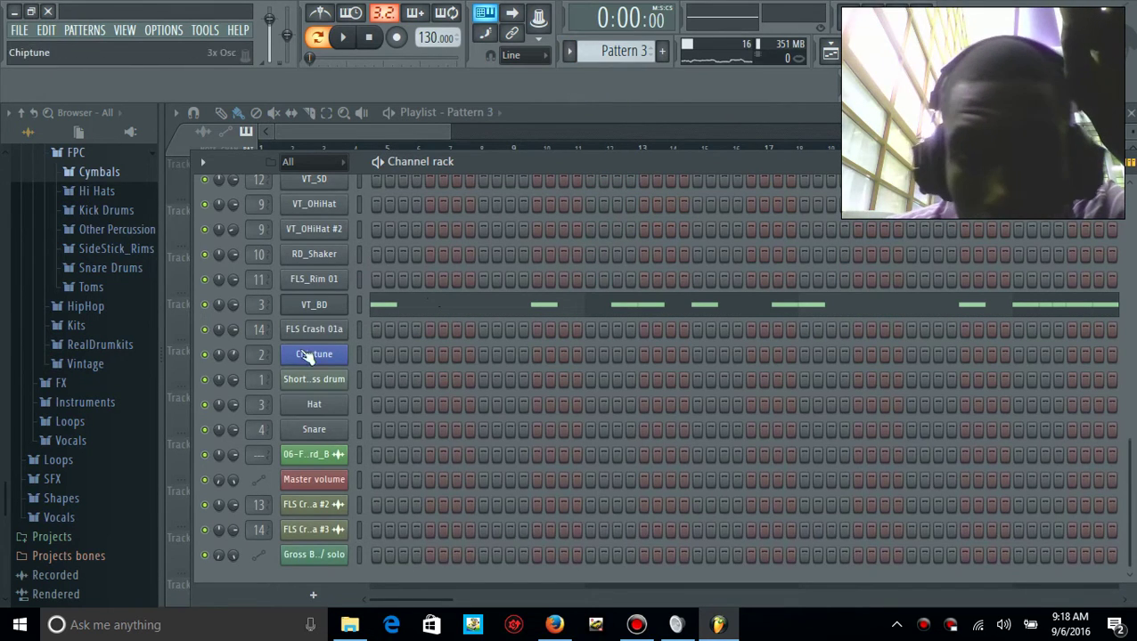
click(313, 304)
click(296, 285)
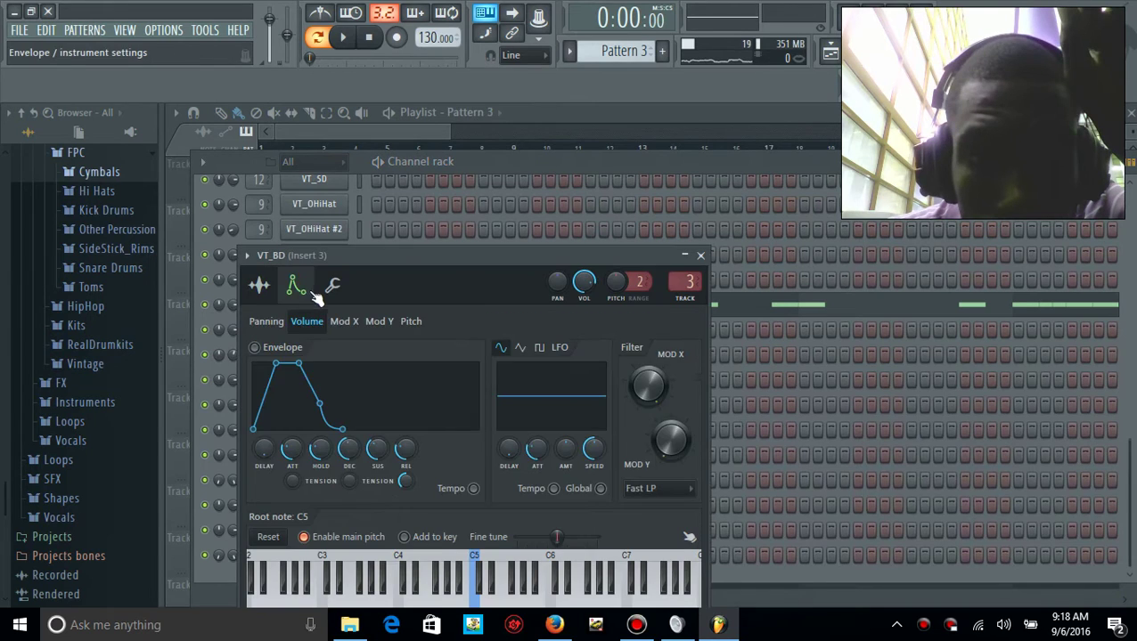
click(335, 286)
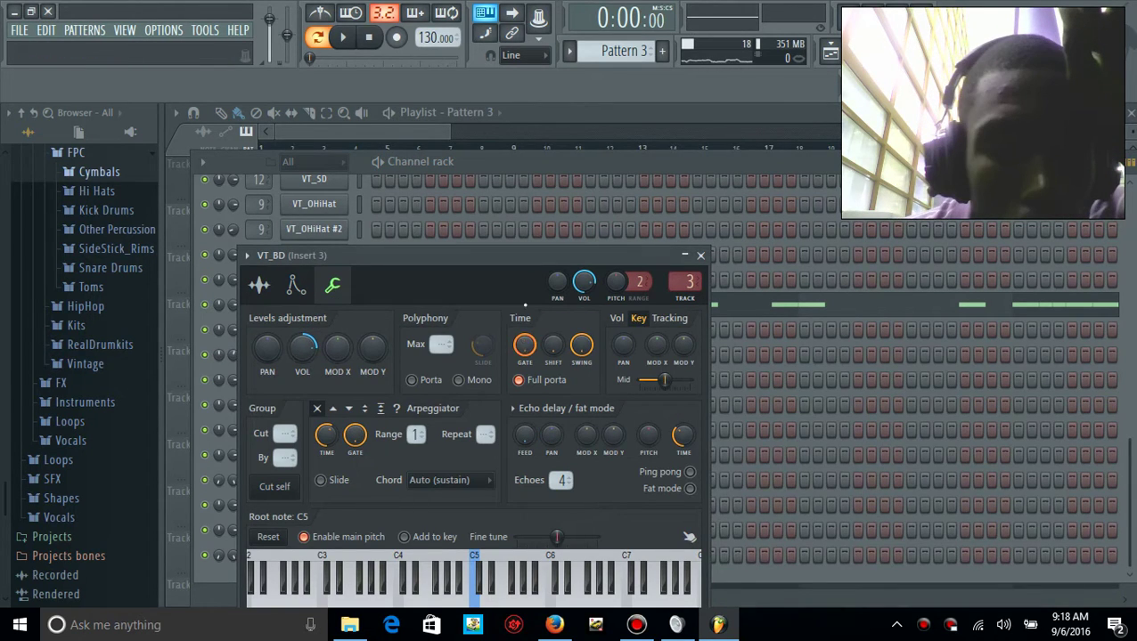
click(701, 256)
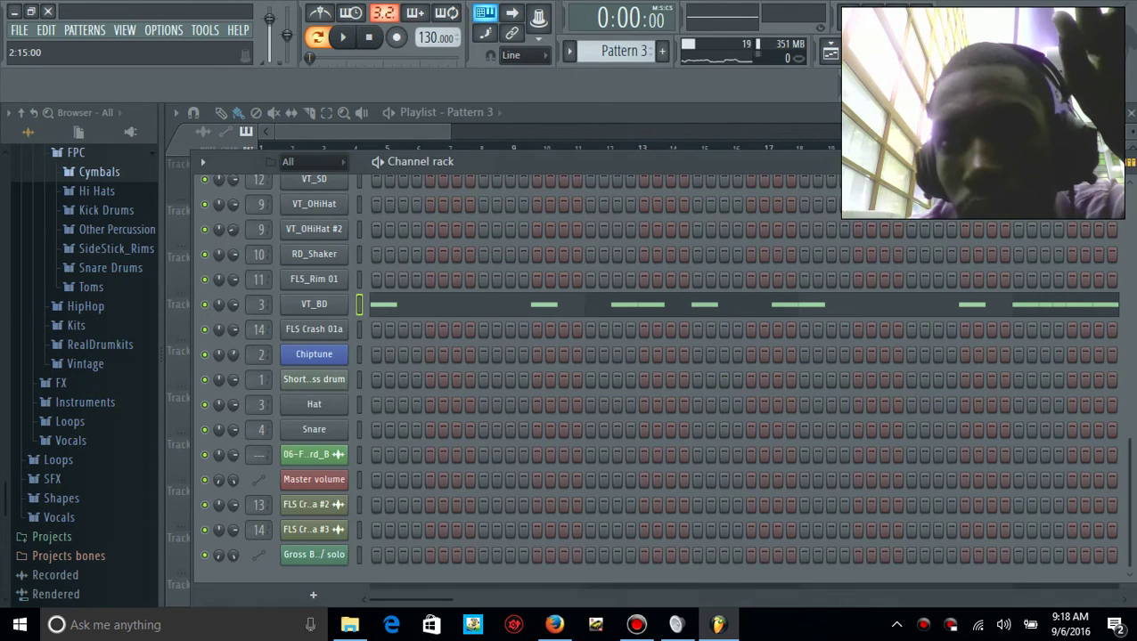
Review the slot 1 Fruity parametric EQ 2 on Insert 3, close it, and return to the channel rack
key(F9)
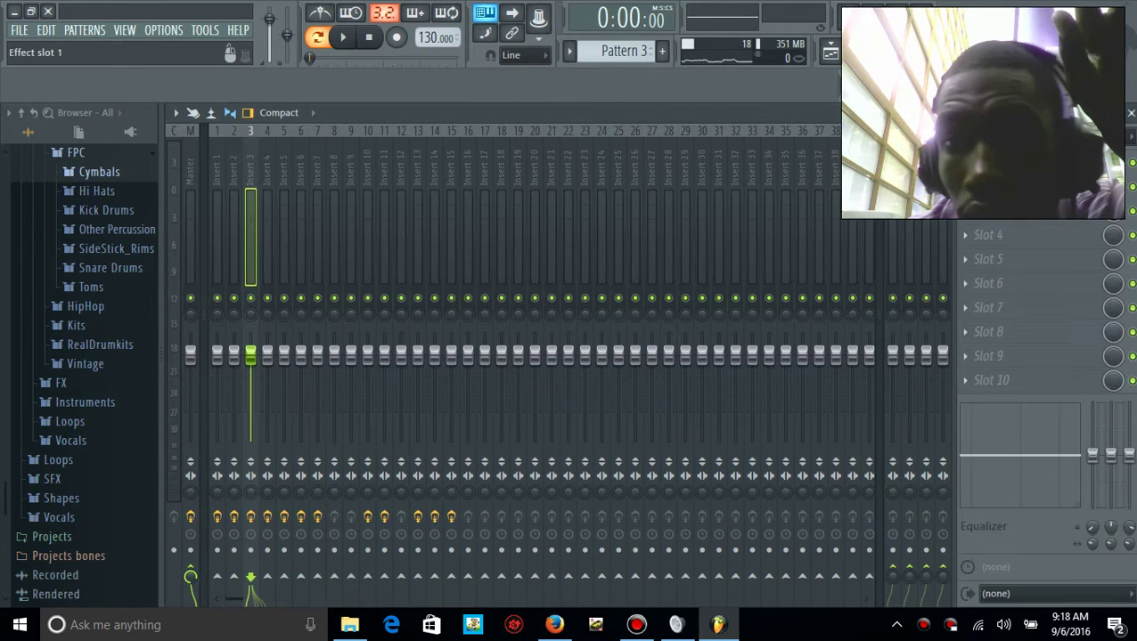
click(1007, 163)
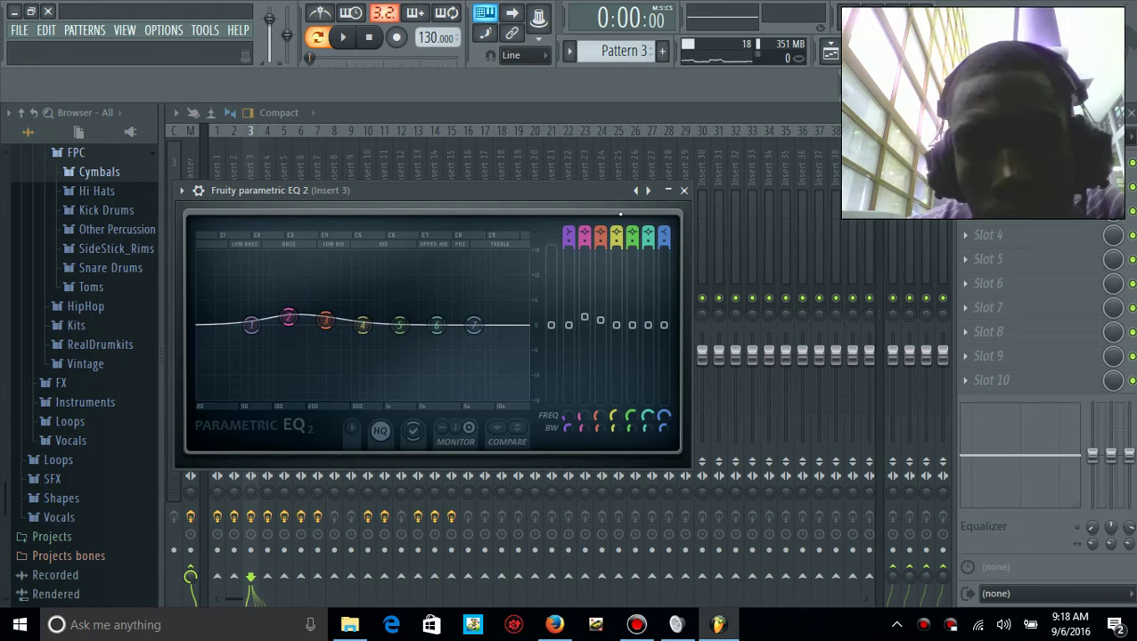
click(683, 190)
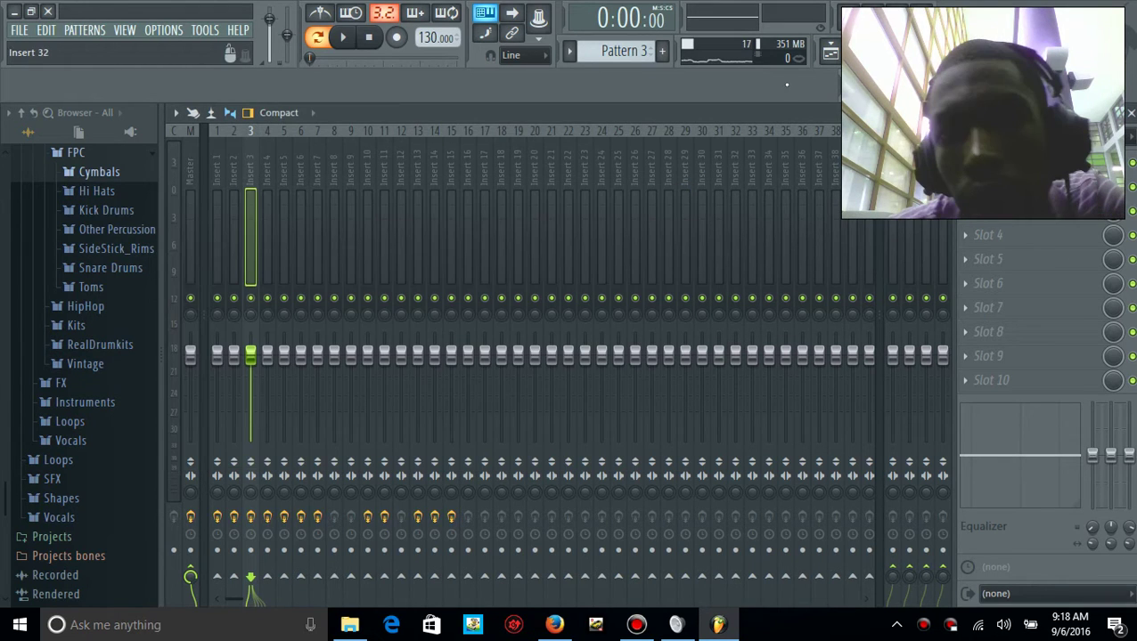
click(830, 52)
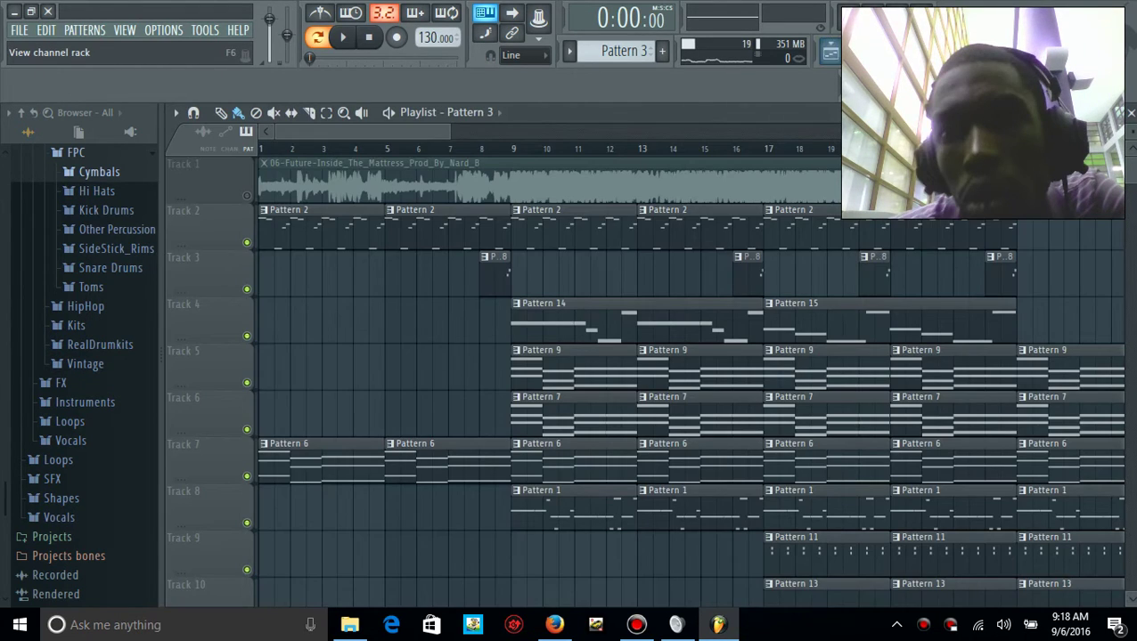
key(F6)
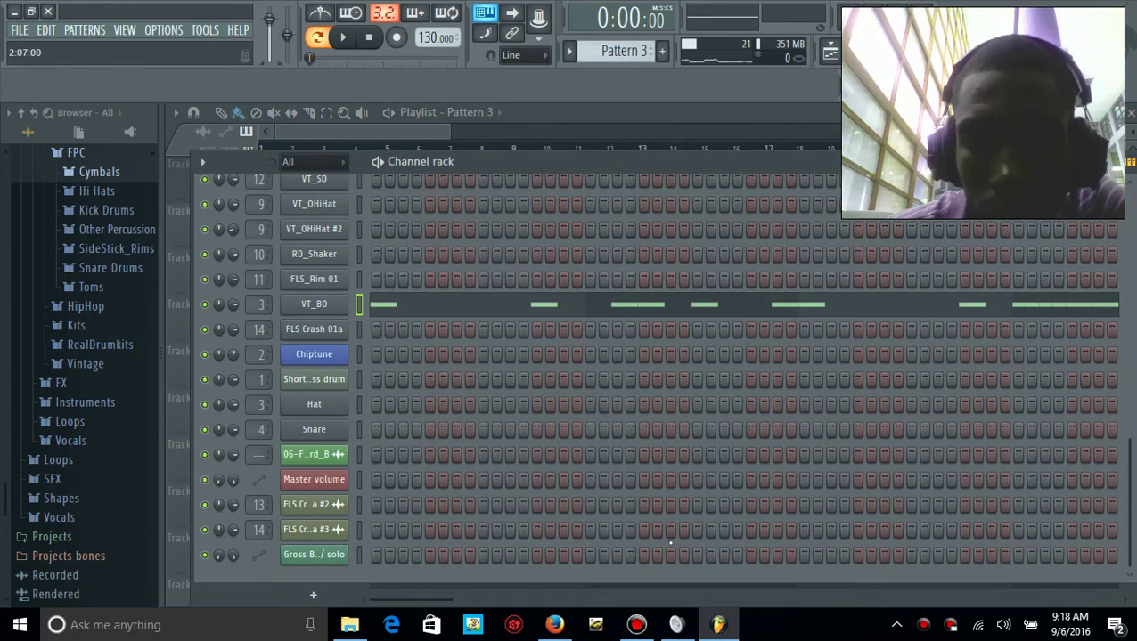
Switch to Firefox and go to youtube.com
click(574, 625)
click(479, 43)
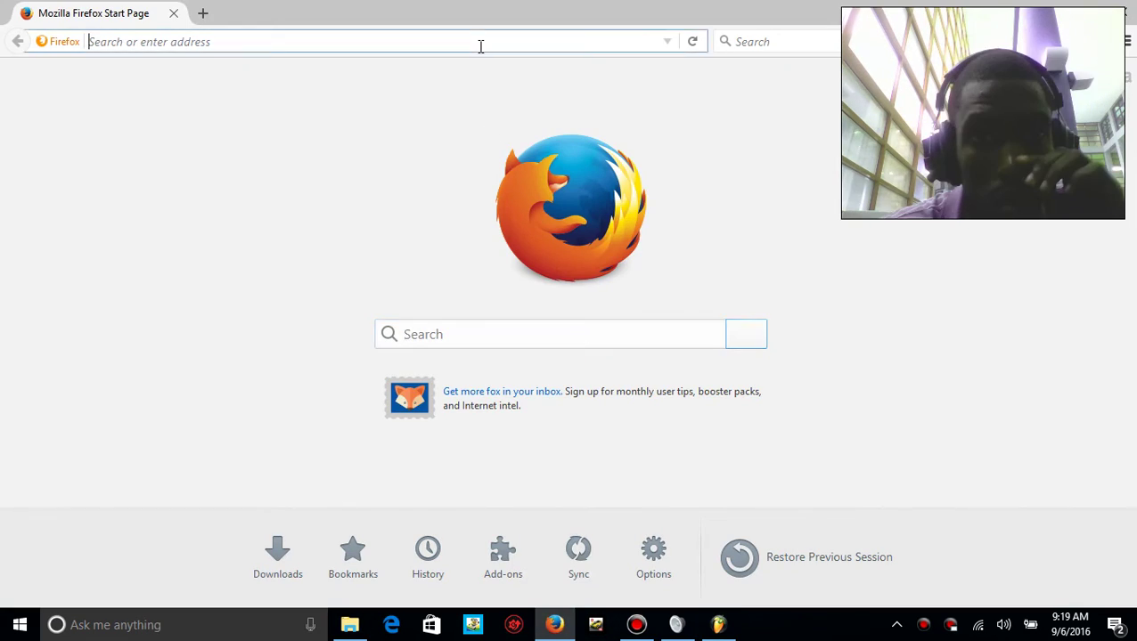
text(youtube.com/)
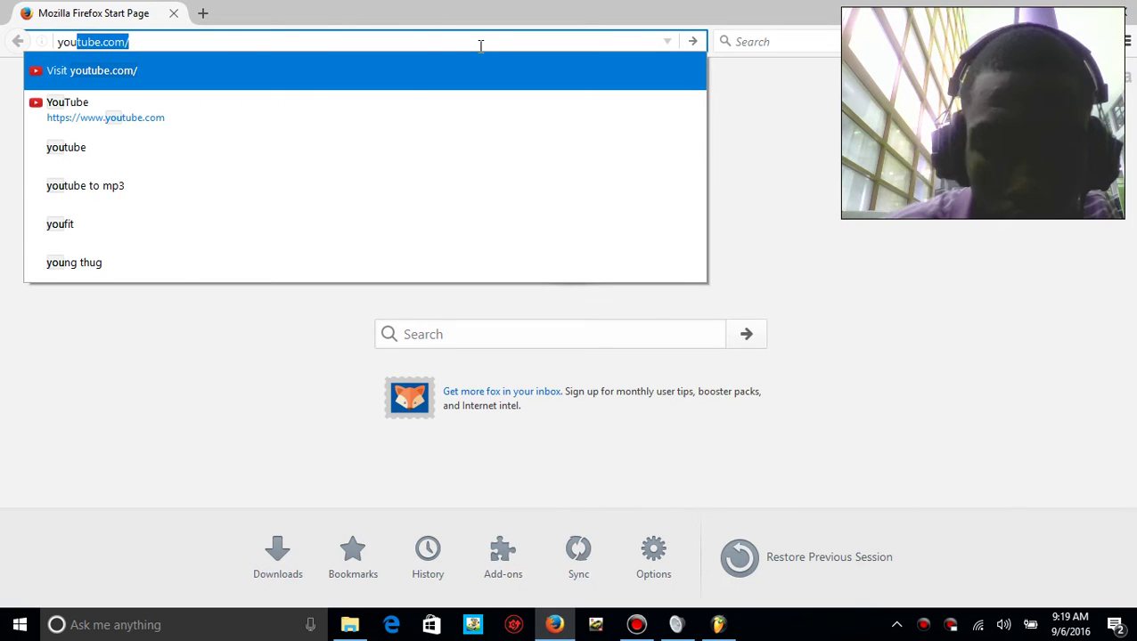
key(Return)
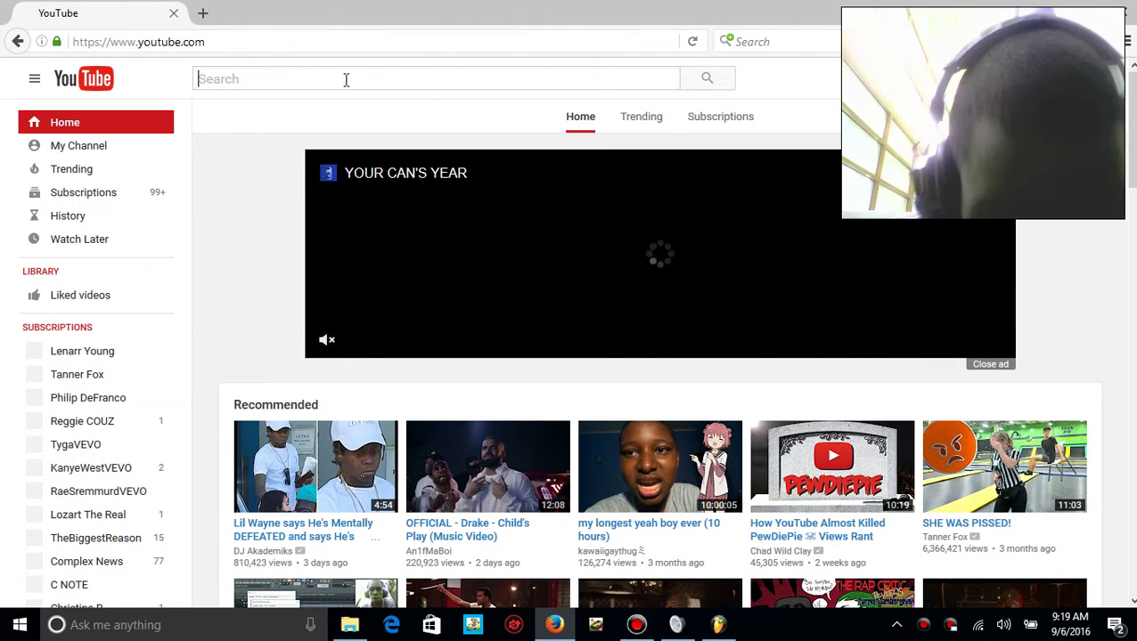
text(dr)
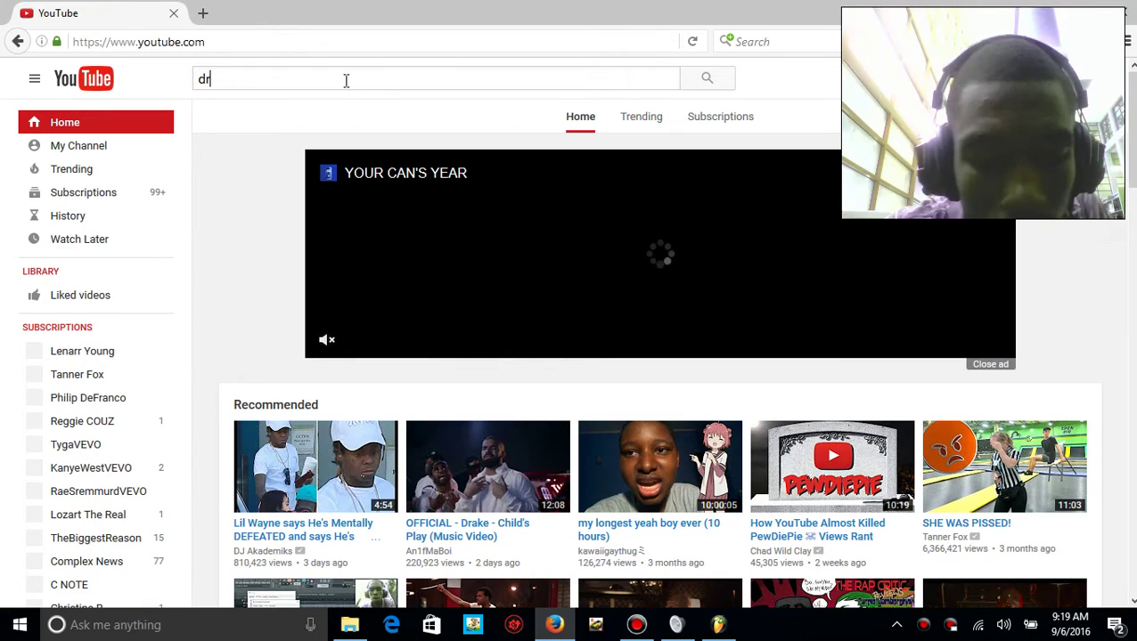
key(BackSpace)
key(BackSpace)
text(f)
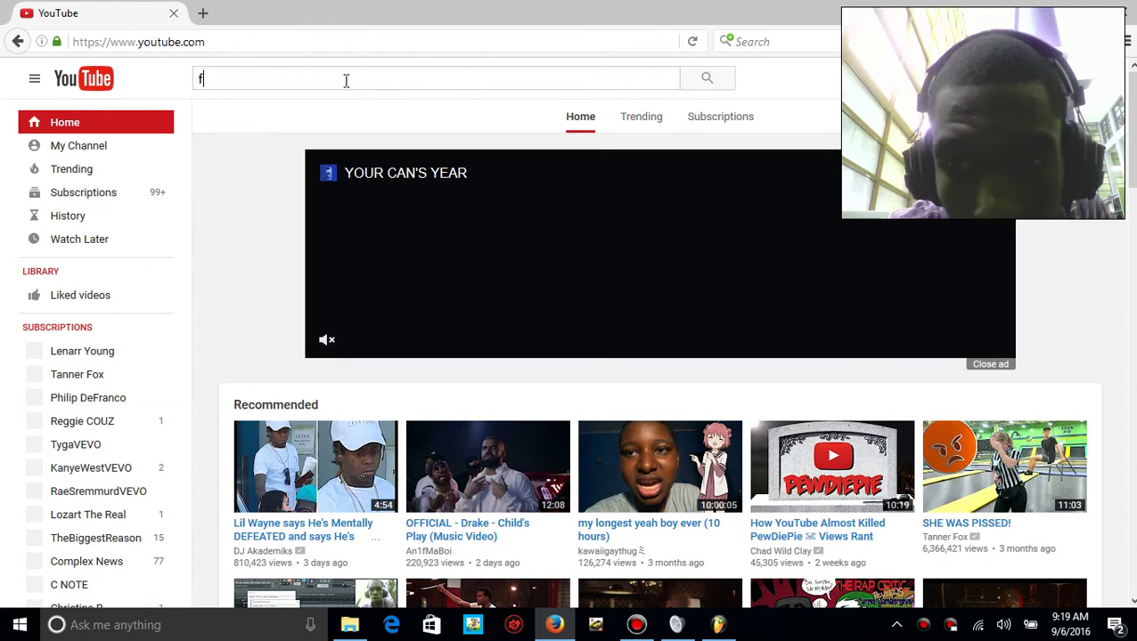
key(BackSpace)
key(BackSpace)
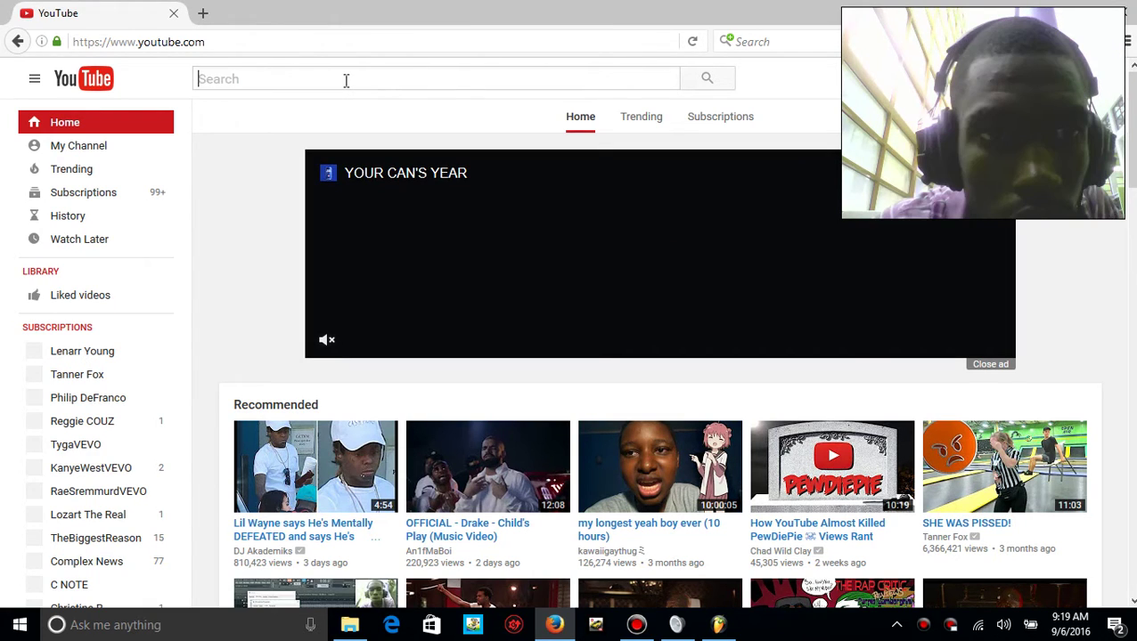
Search YouTube for "nard and b inside the mattress" using the suggested query, and browse the video results
text(nard a)
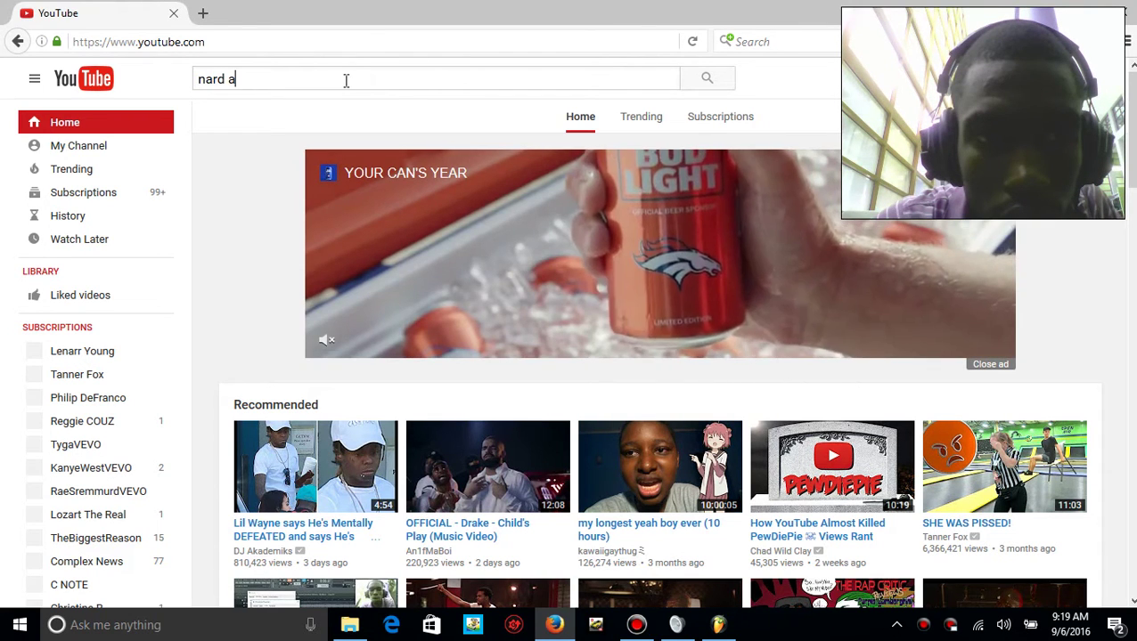
text(n)
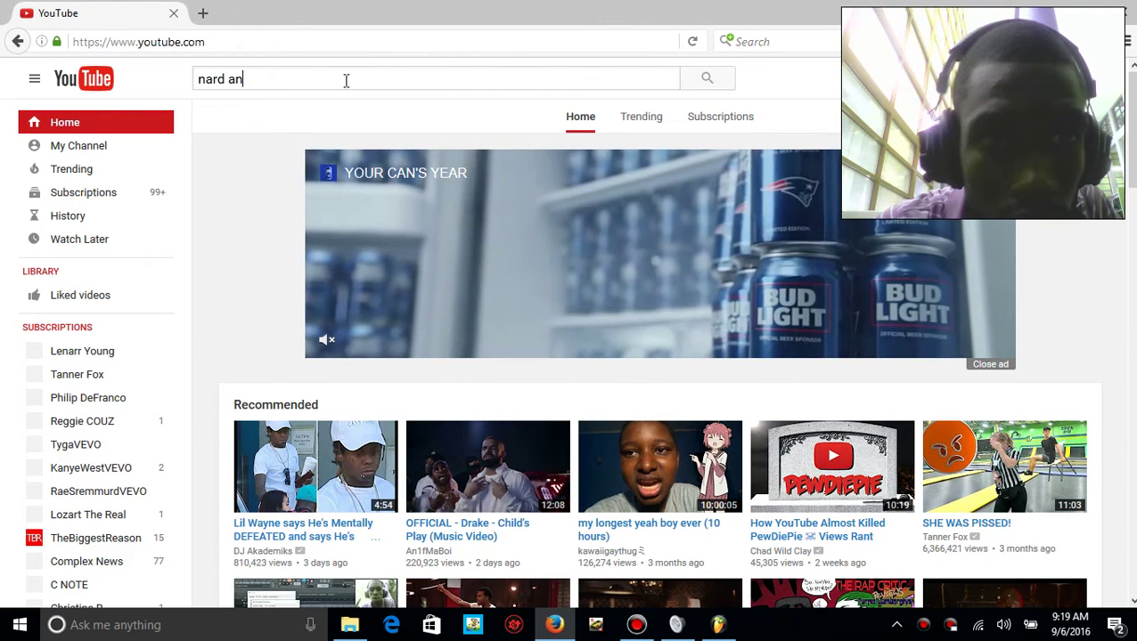
text(d)
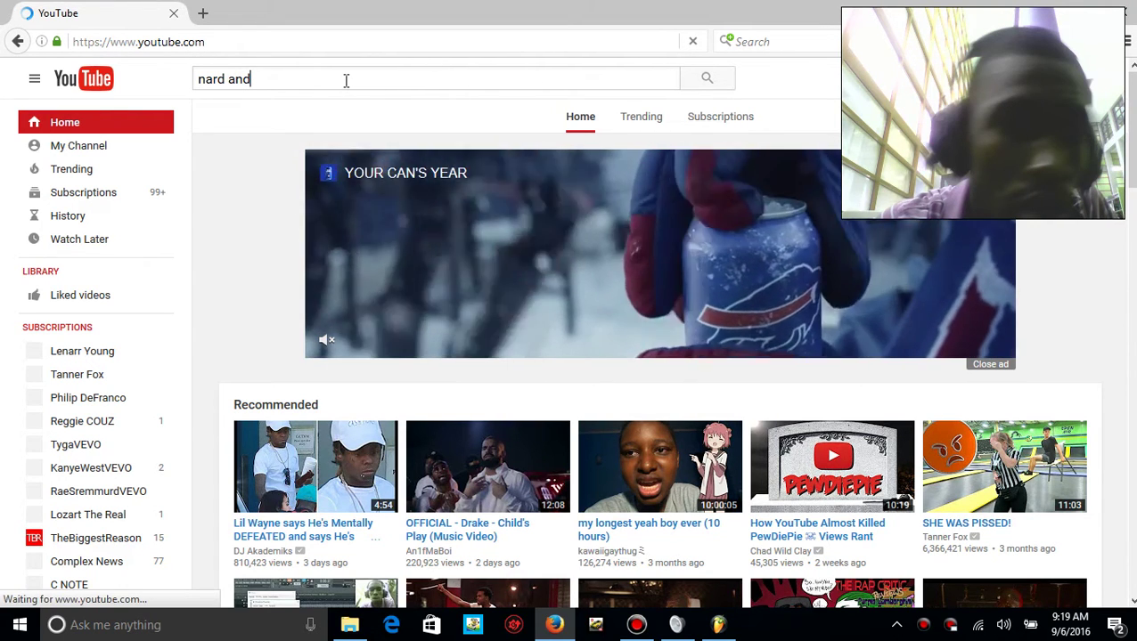
text( b inside )
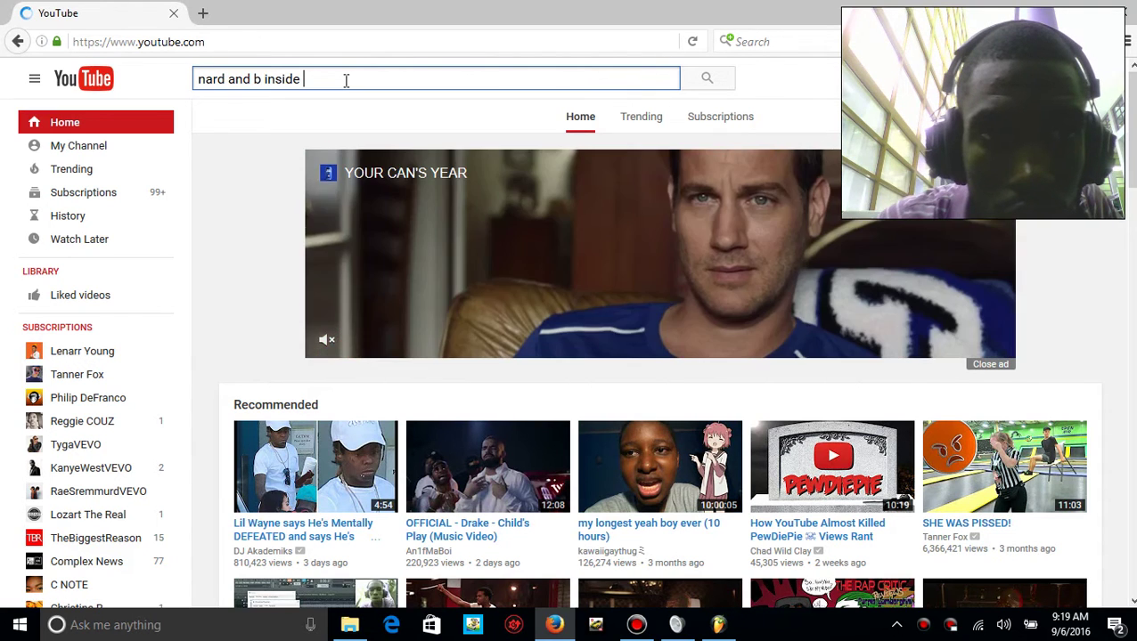
text(the ma)
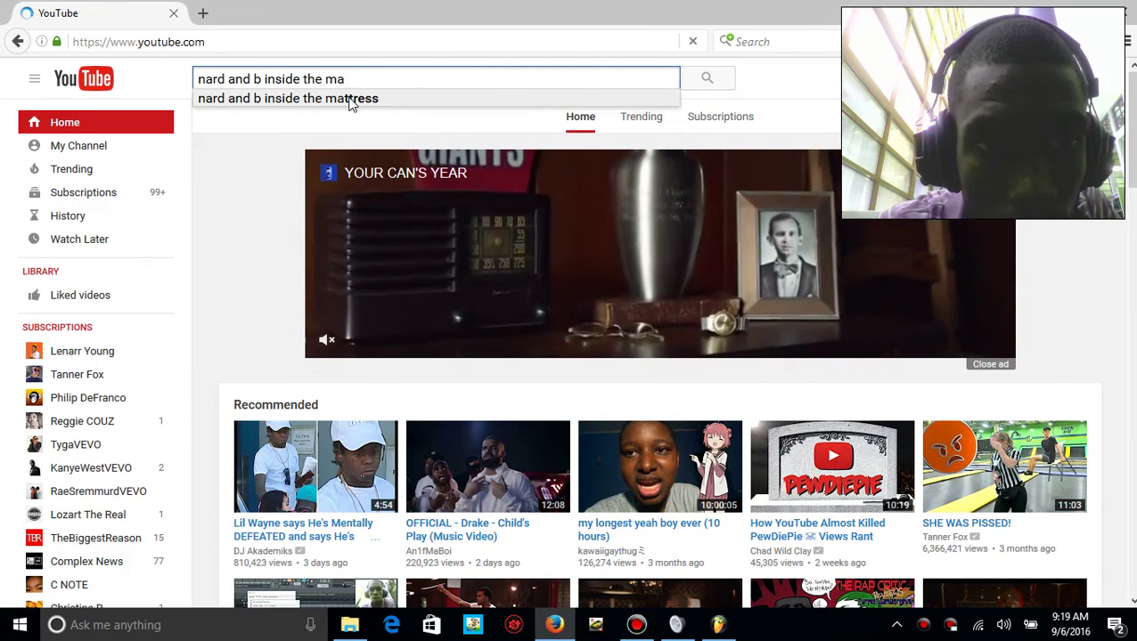
click(351, 100)
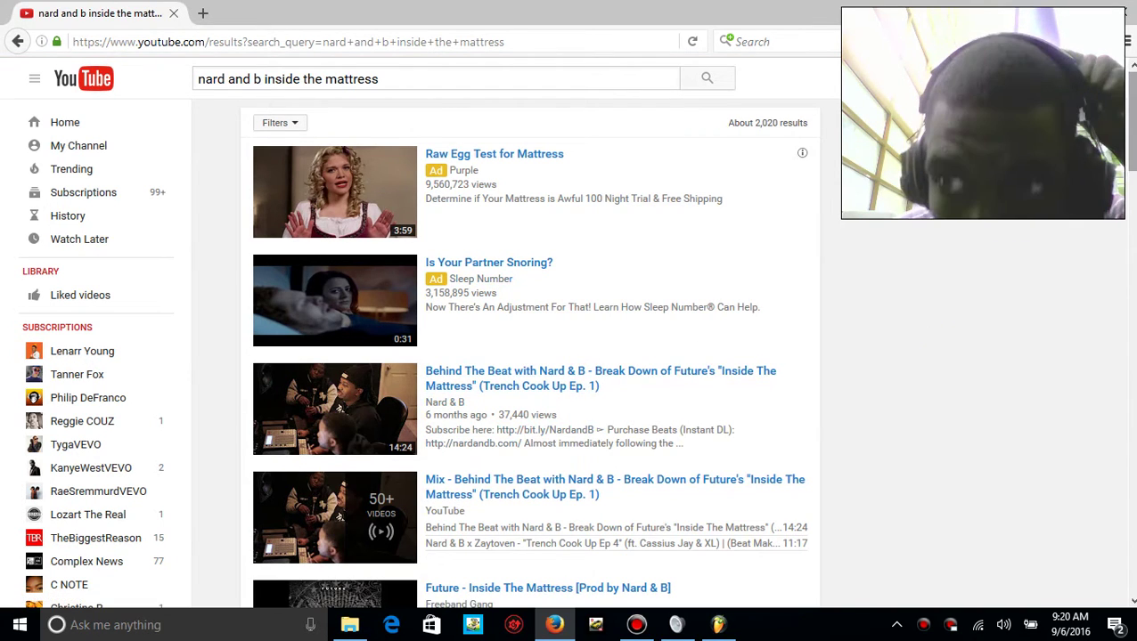
scroll(530, 356, down, 4)
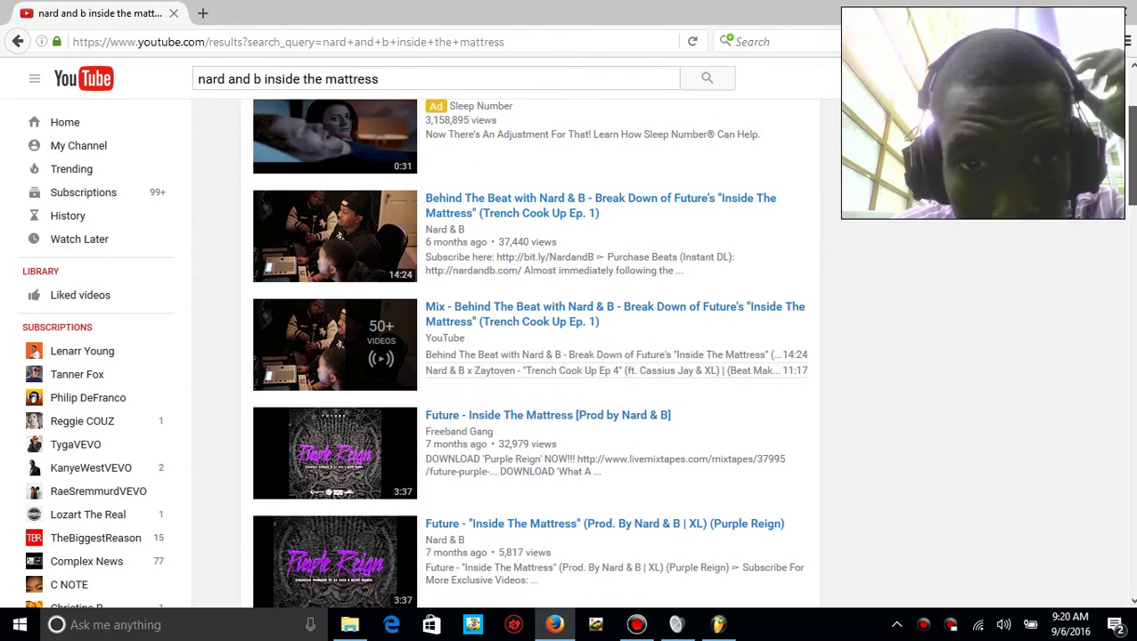
scroll(530, 356, up, 1)
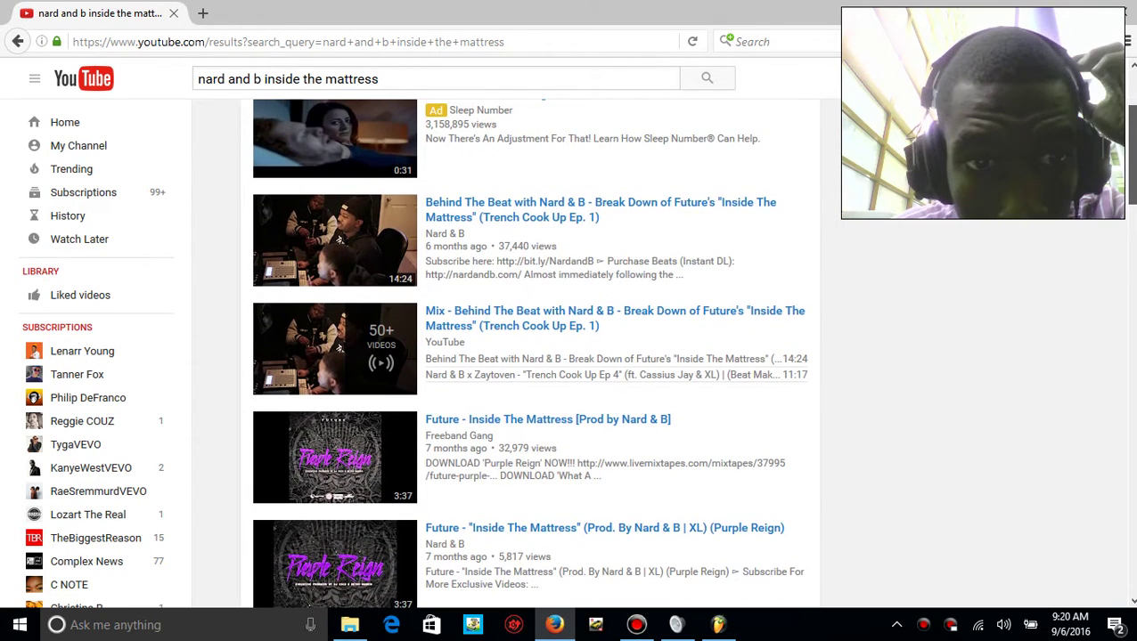
Visit the nardandb.com beat store linked from the "Behind The Beat" video result, browse its beat list, and close the page
scroll(530, 356, up, 1)
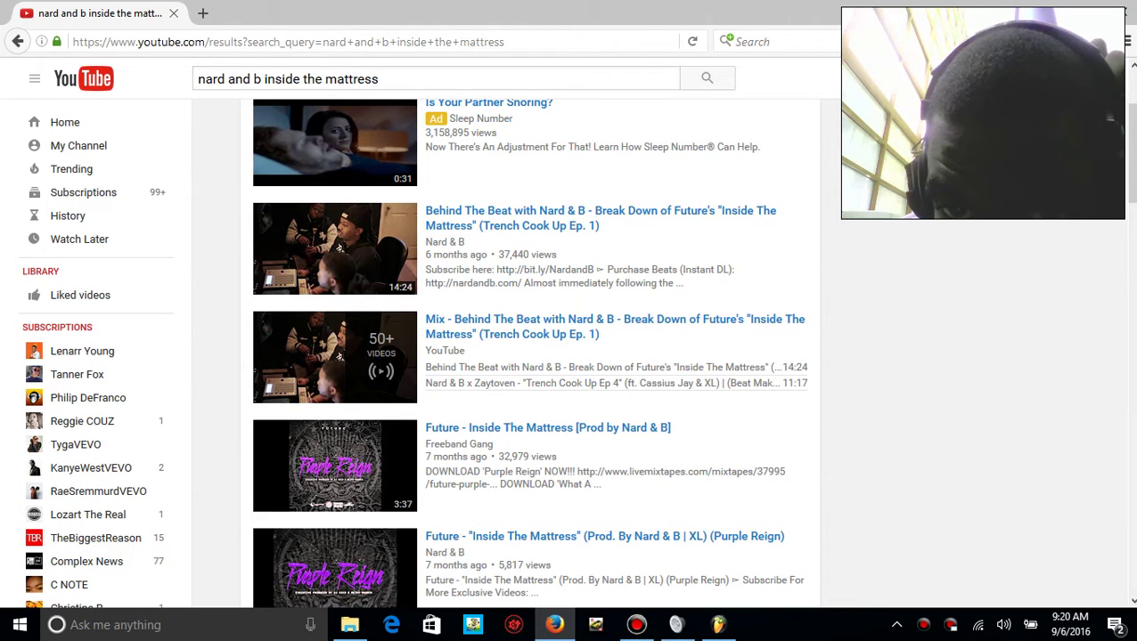
click(481, 288)
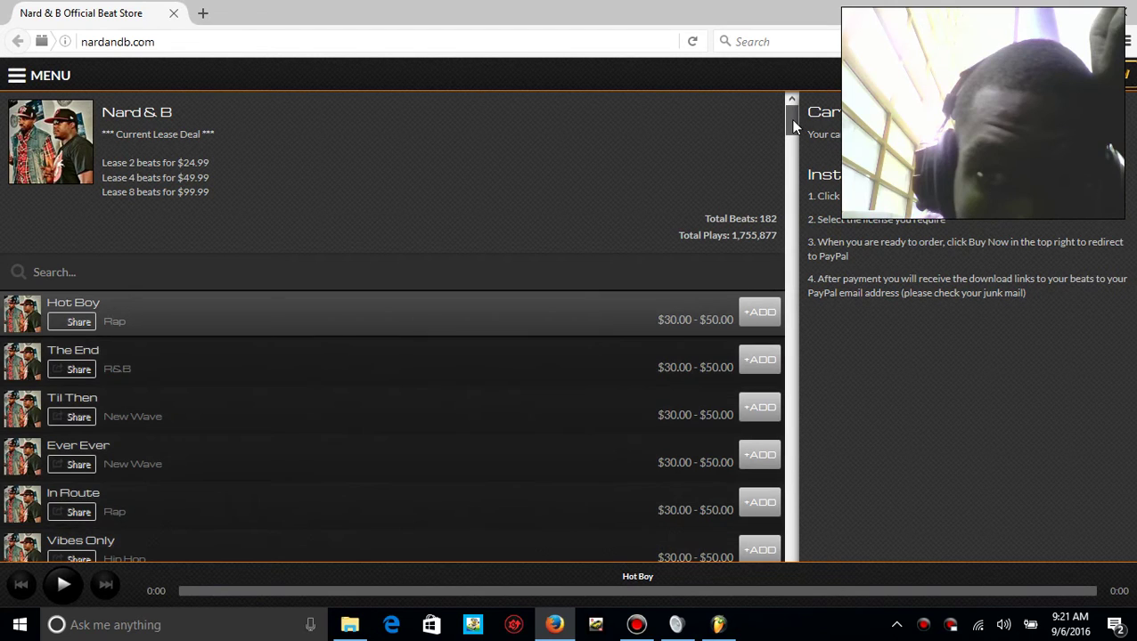
drag(789, 120, 788, 118)
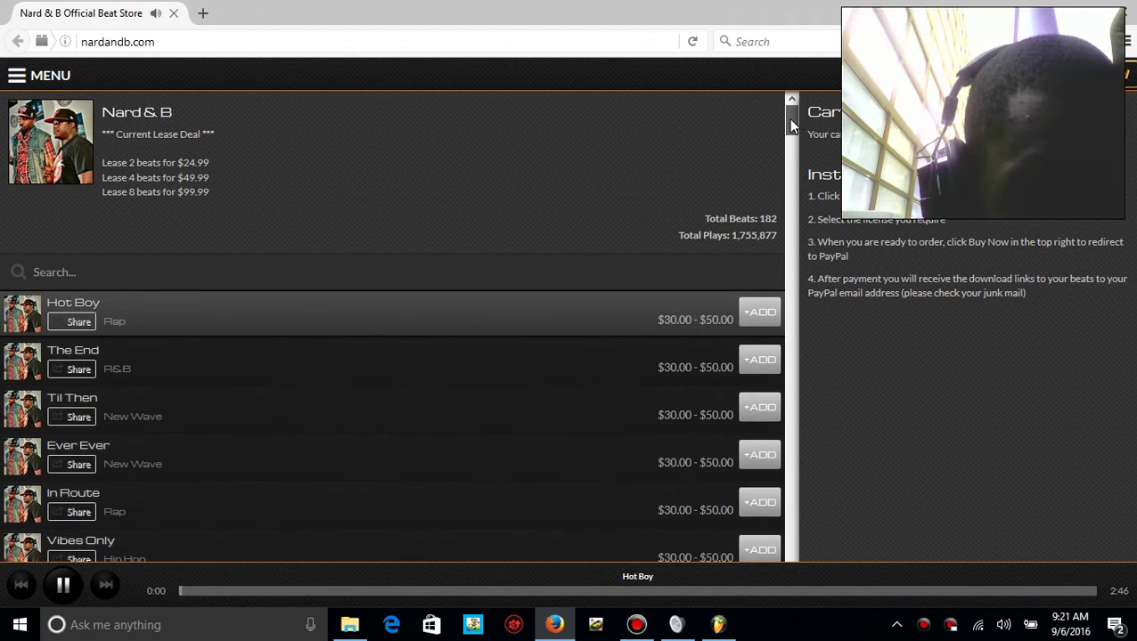
scroll(791, 124, down, 5)
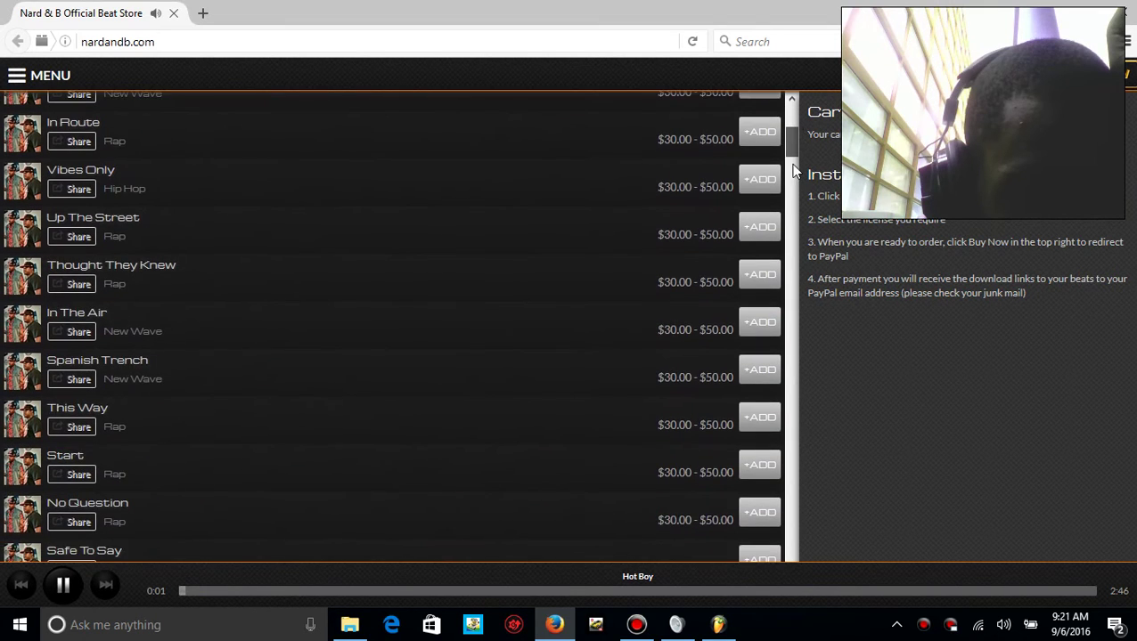
drag(793, 166, 837, 135)
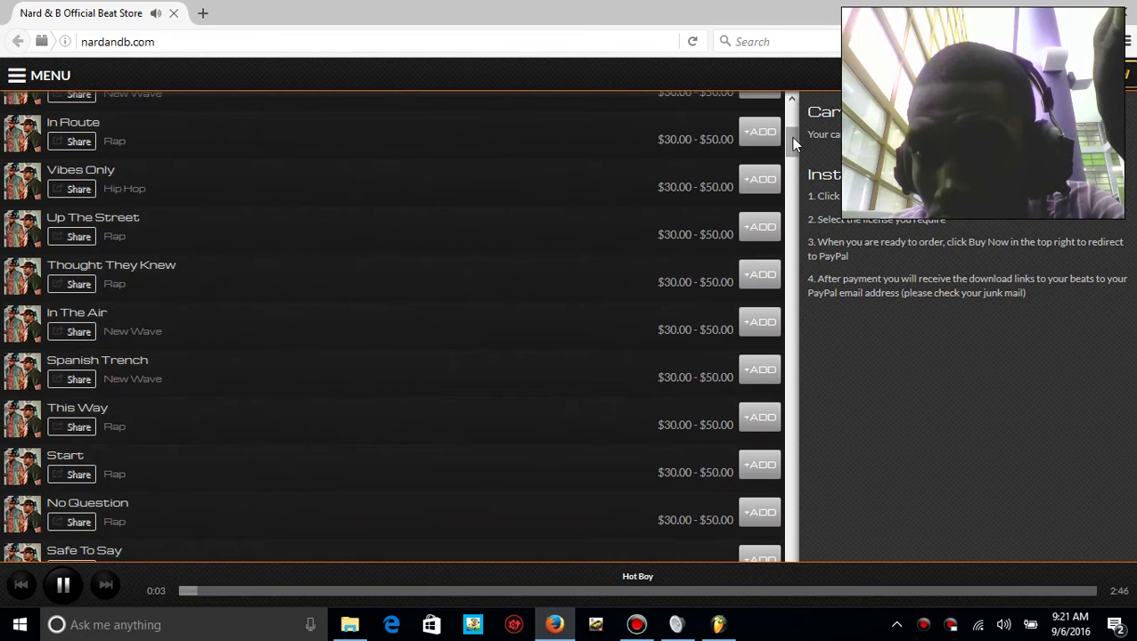
click(791, 112)
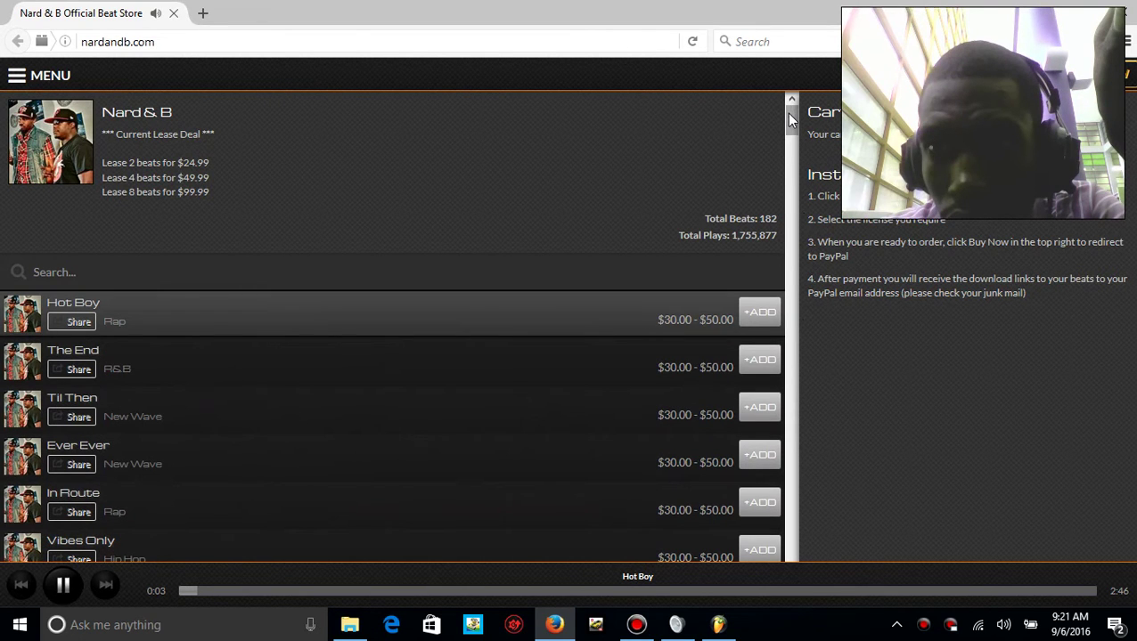
click(187, 593)
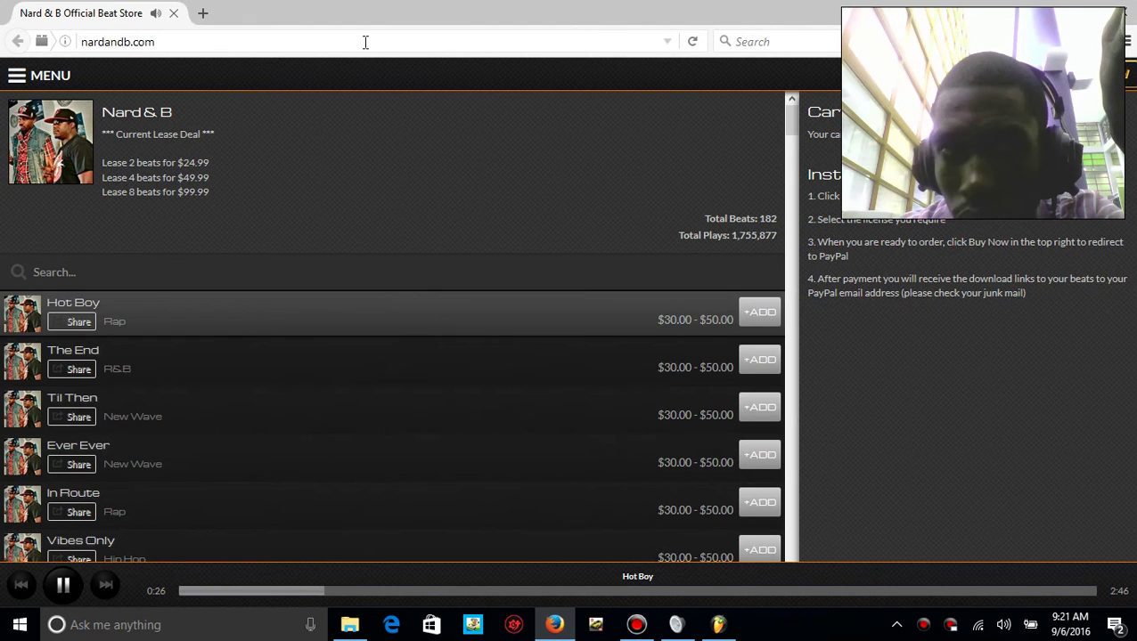
click(174, 12)
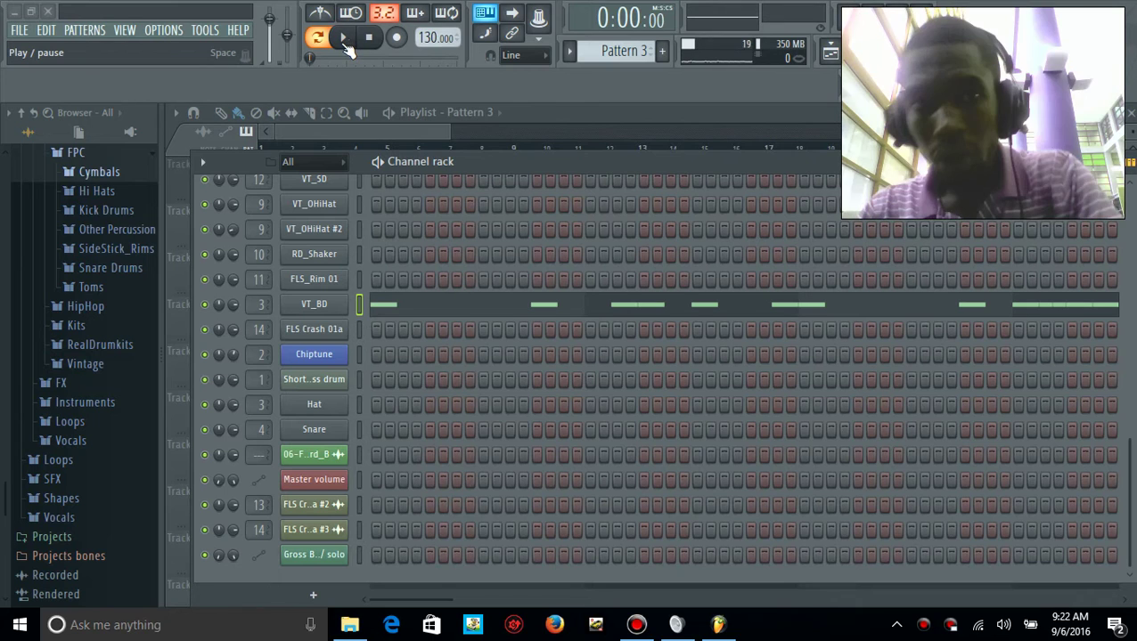
Play Pattern 3 while viewing the VT_BD notes in the piano roll, stop playback, and close the piano roll
click(344, 38)
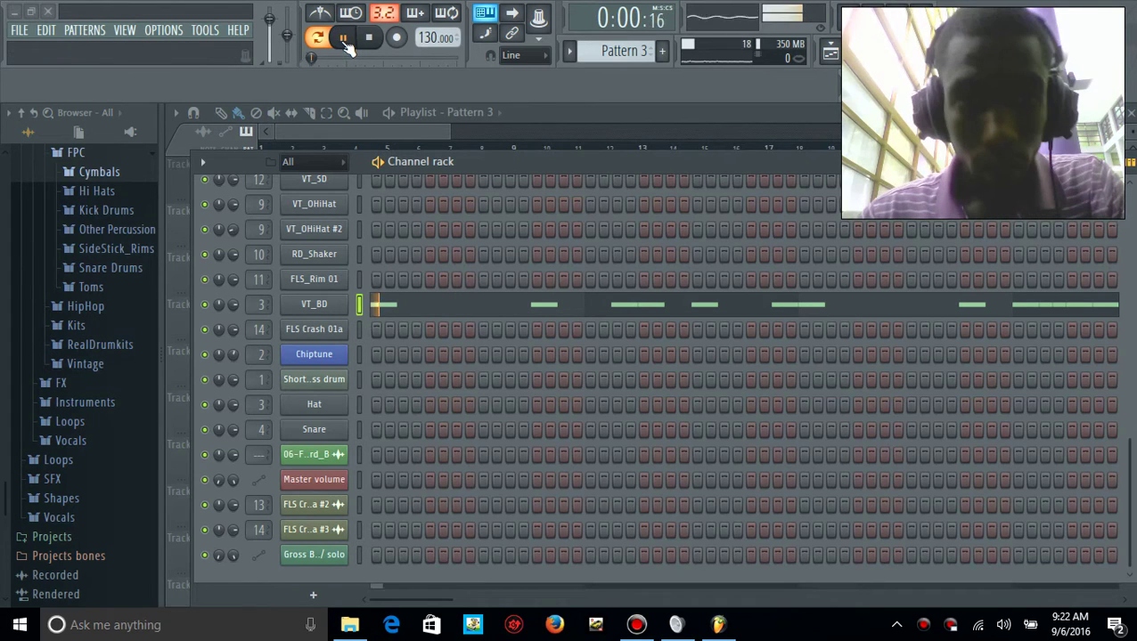
click(521, 306)
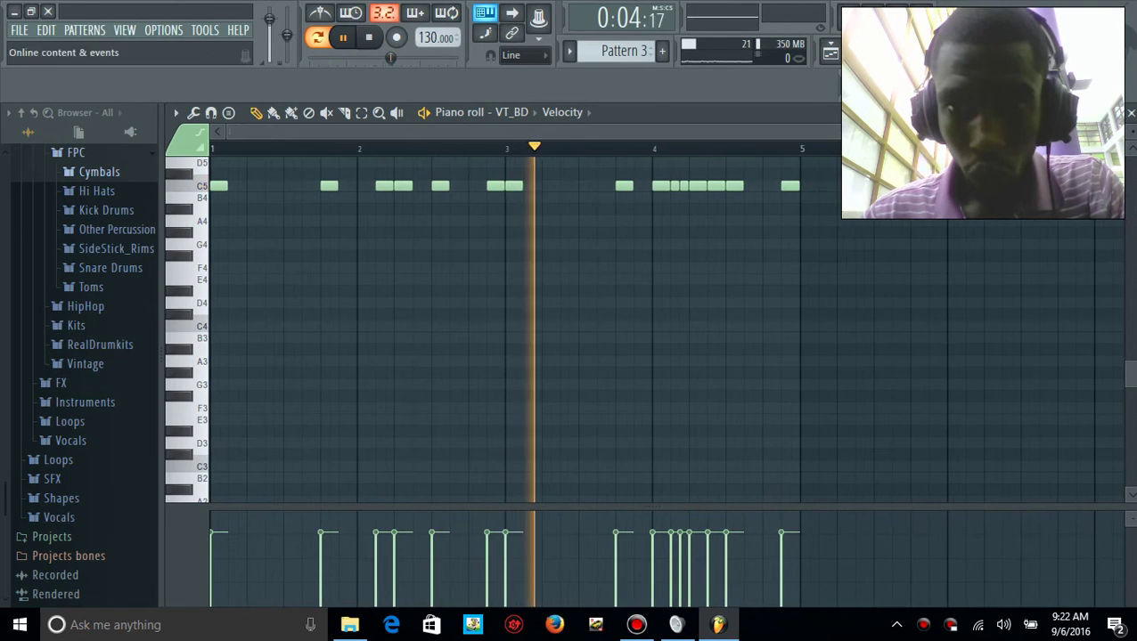
scroll(624, 330, up, 5)
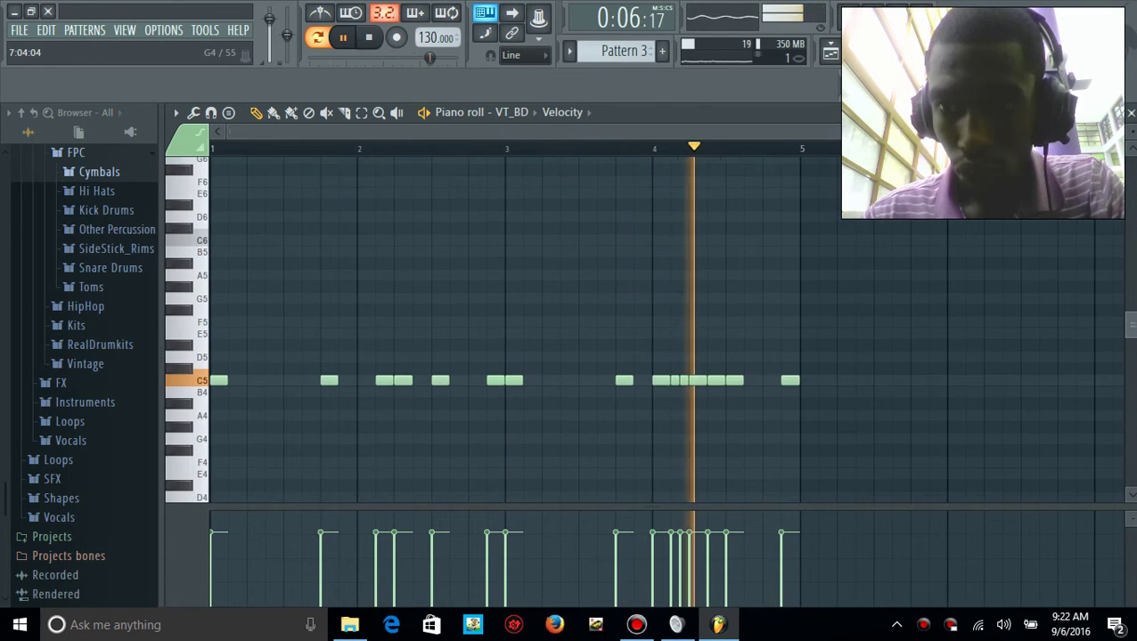
key(space)
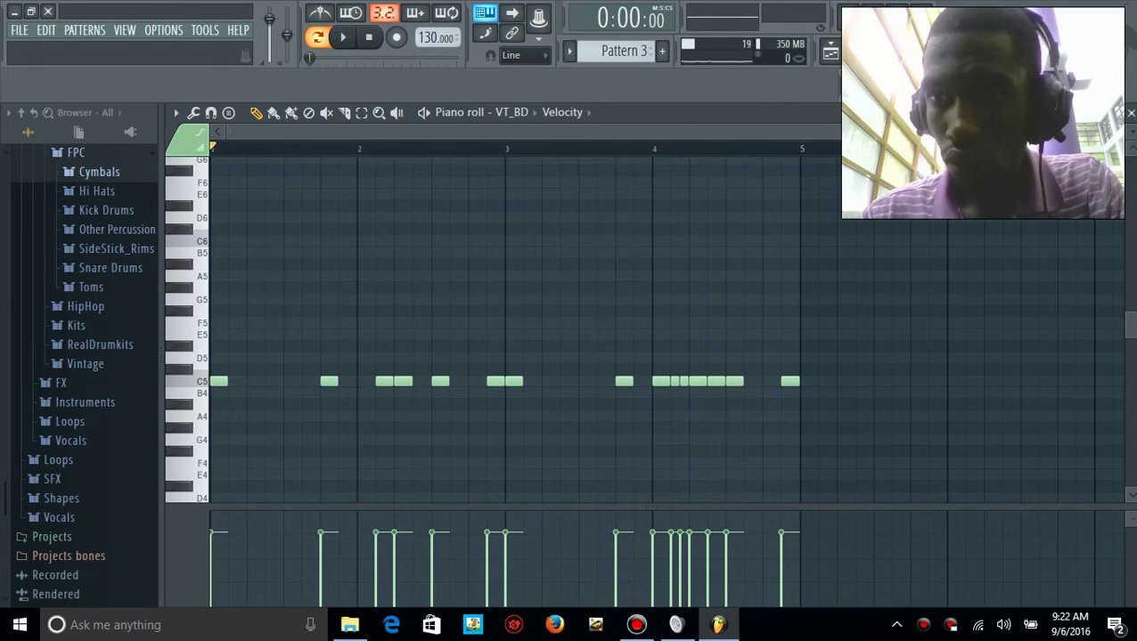
click(1131, 113)
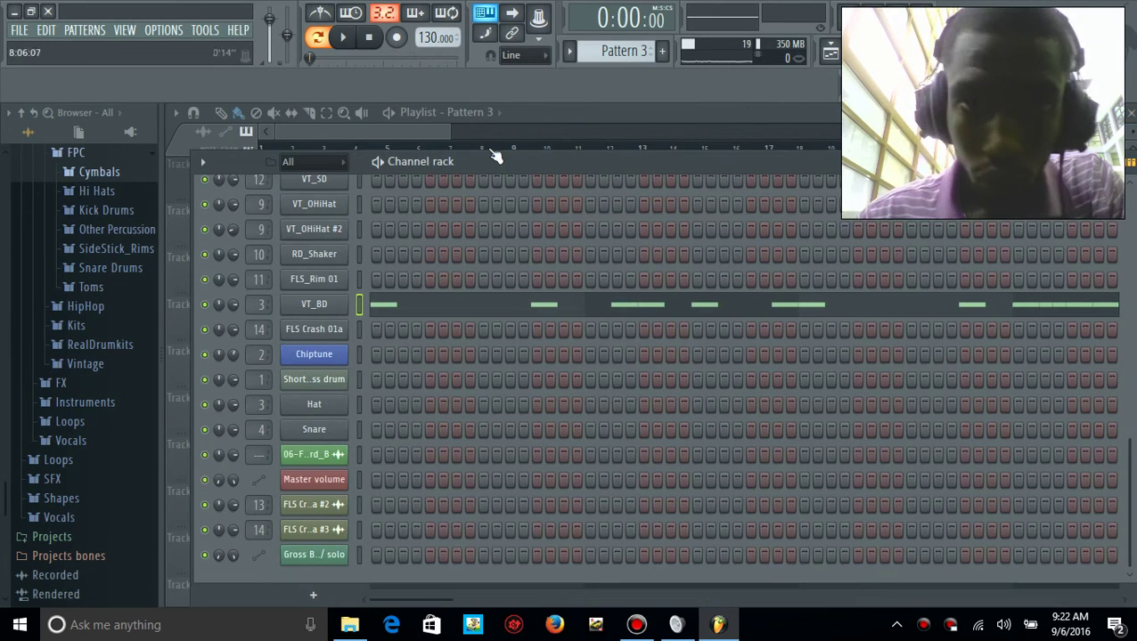
Switch to Pattern 4 and open the VT_HandClap notes in the piano roll
click(569, 51)
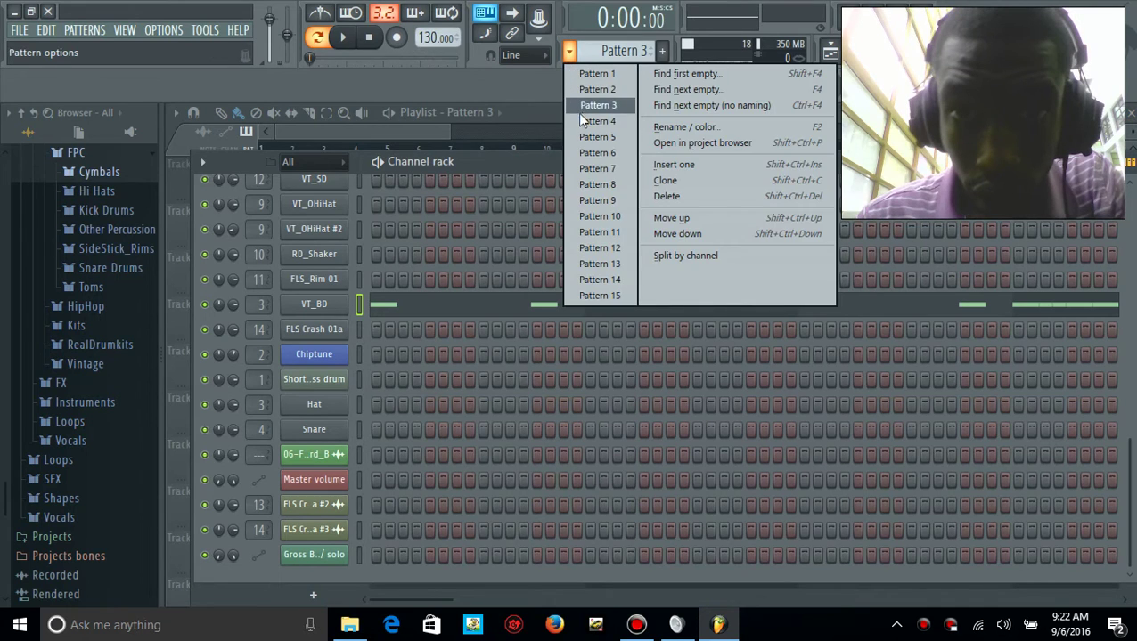
click(580, 118)
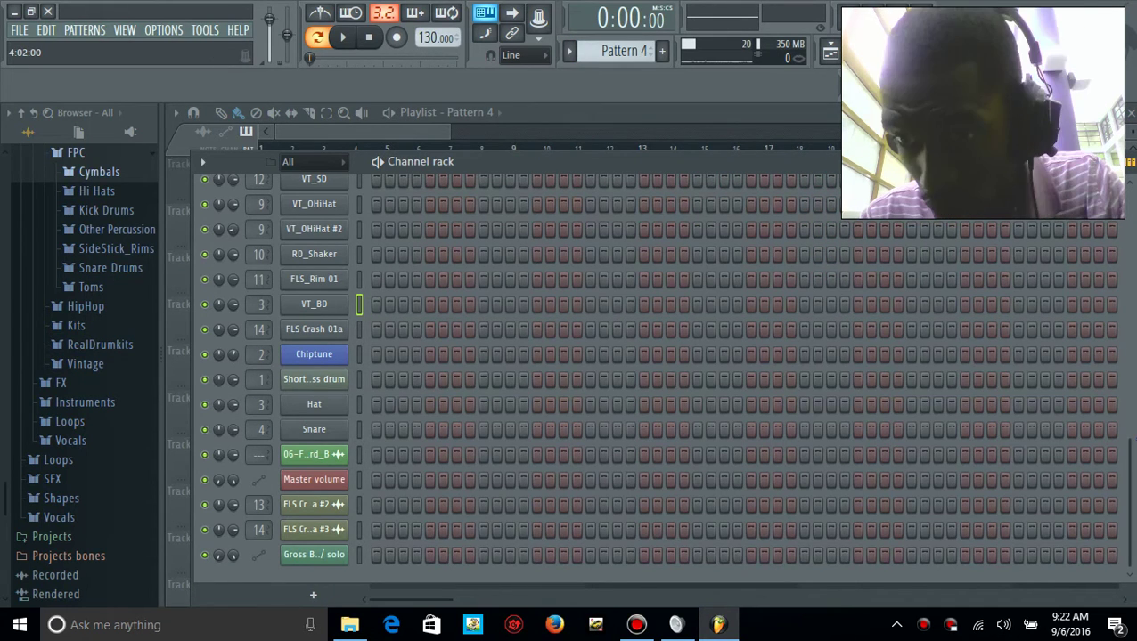
scroll(813, 369, up, 5)
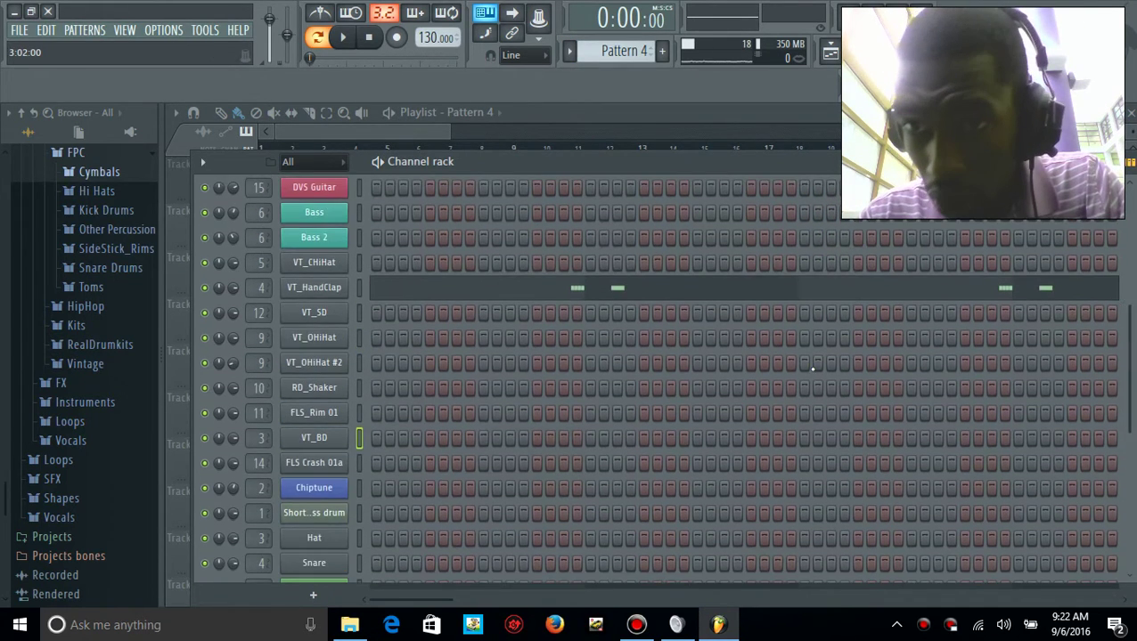
click(760, 294)
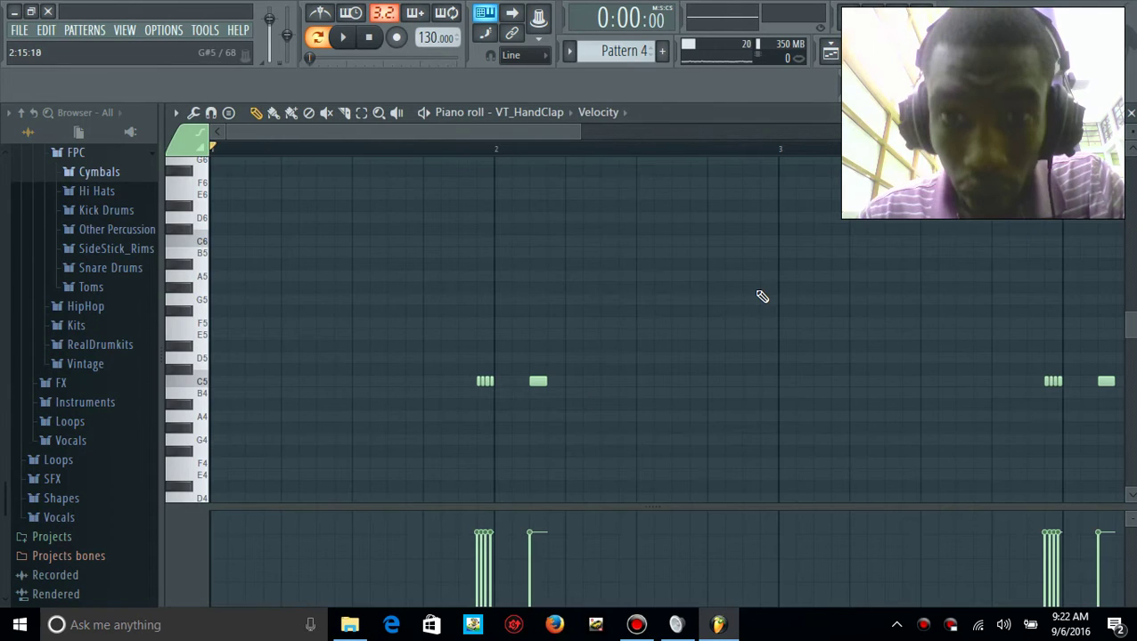
Review the slot 1 Fruity delay 2 on mixer Insert 4, including its Time step presets, and close it without changes
click(907, 54)
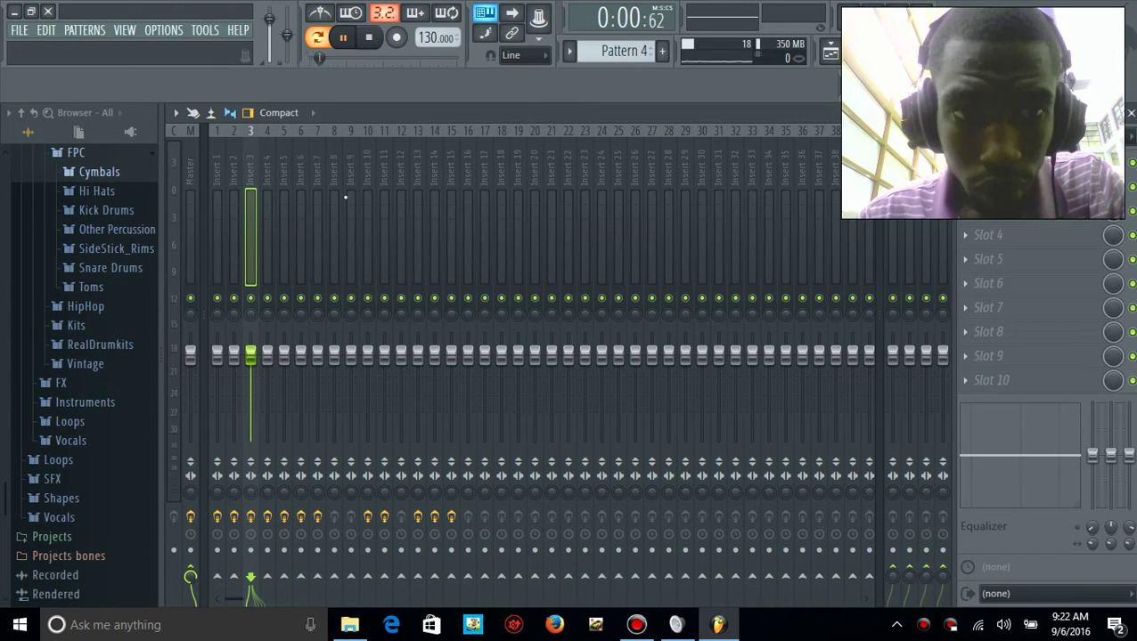
key(space)
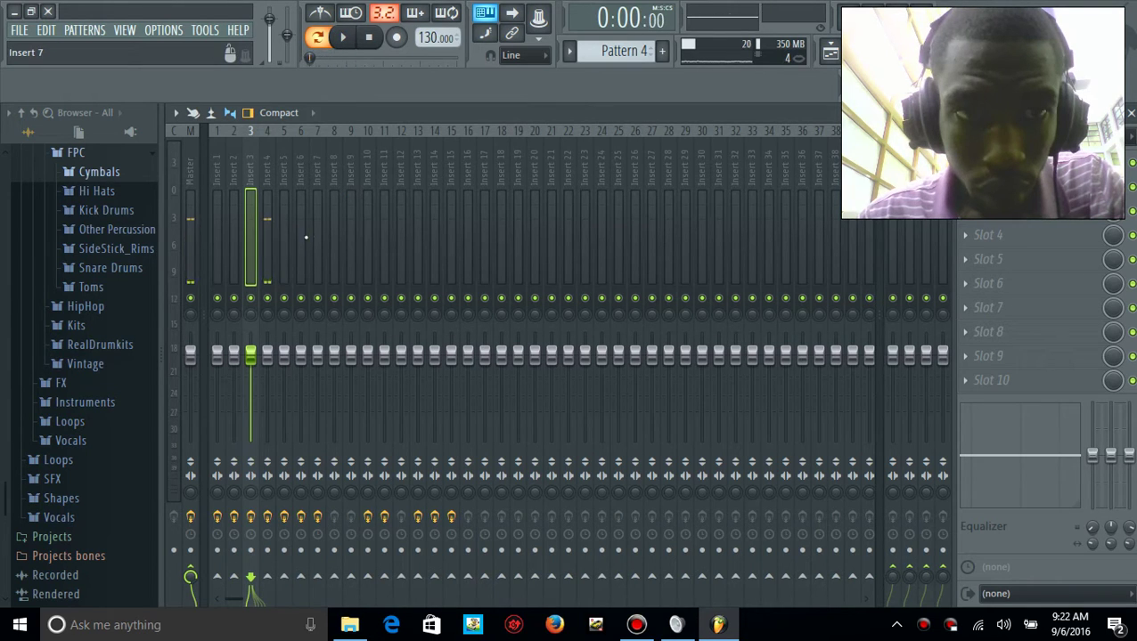
key(Right)
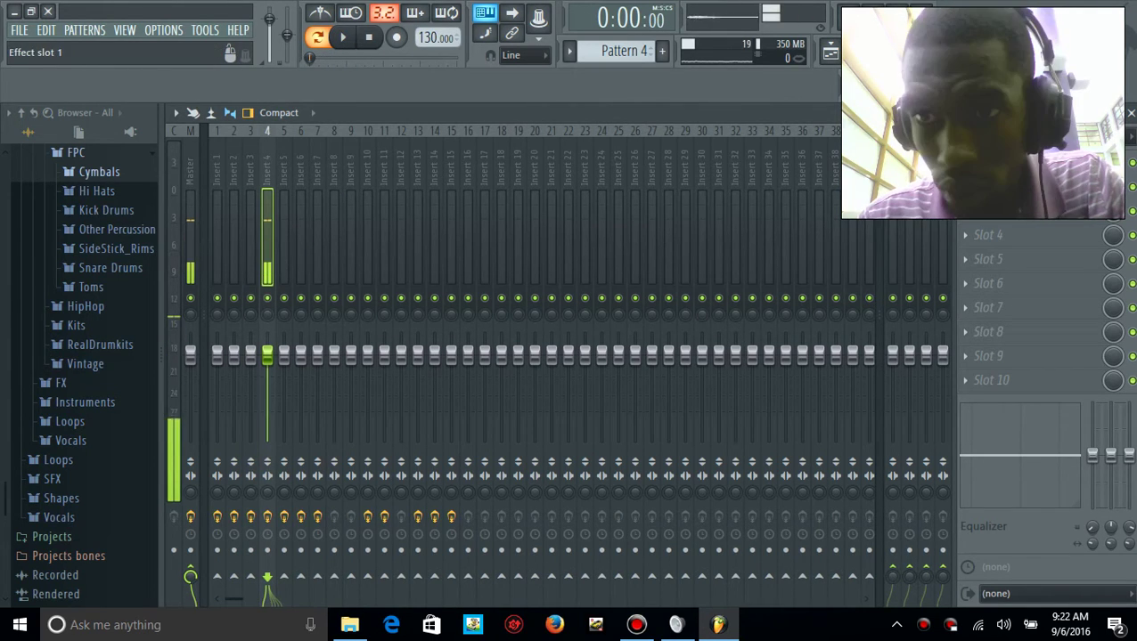
click(989, 162)
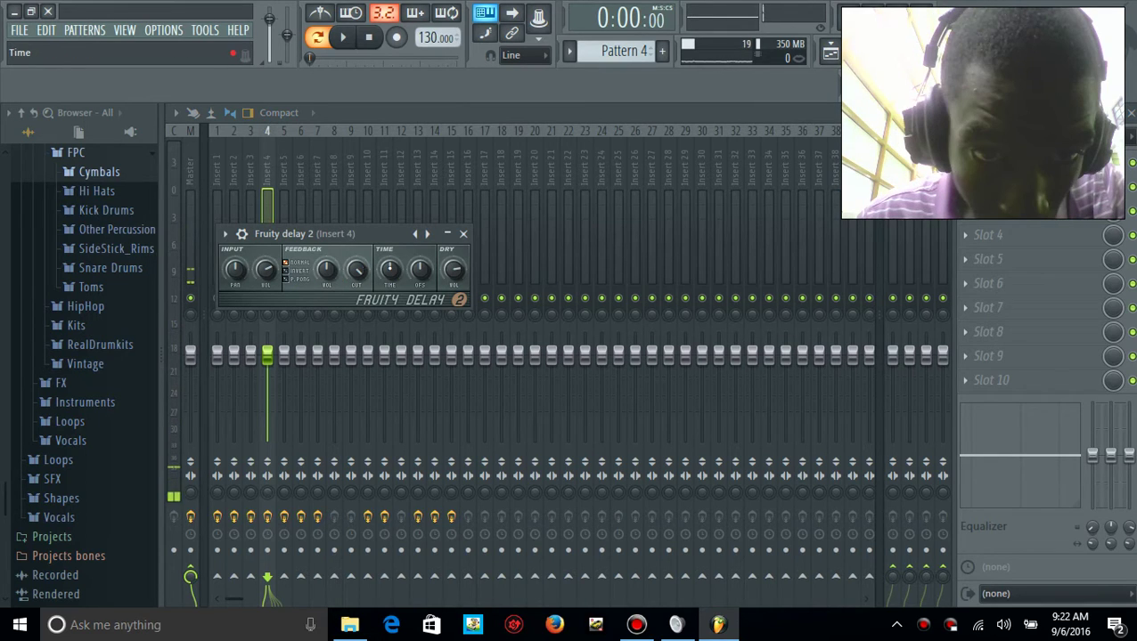
right_click(389, 270)
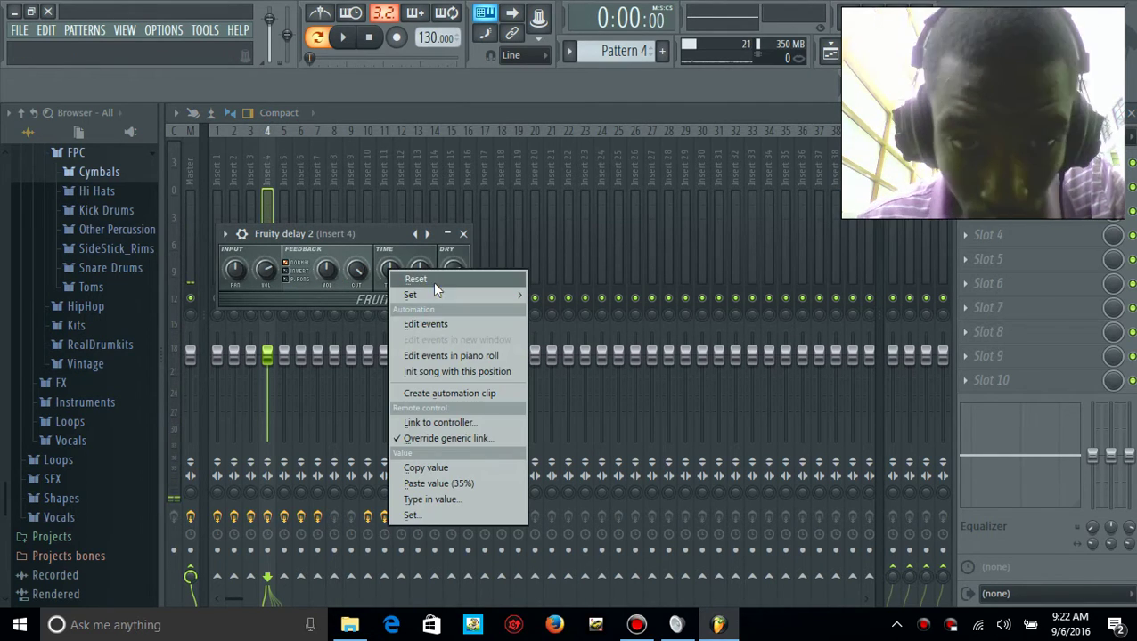
mouse_move(439, 294)
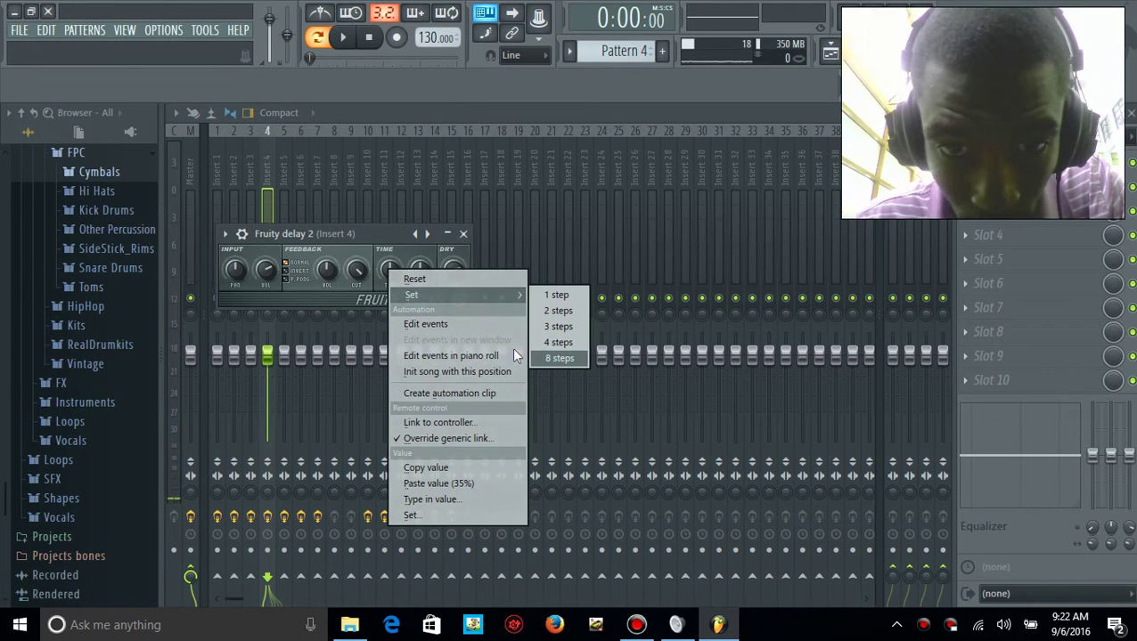
click(278, 300)
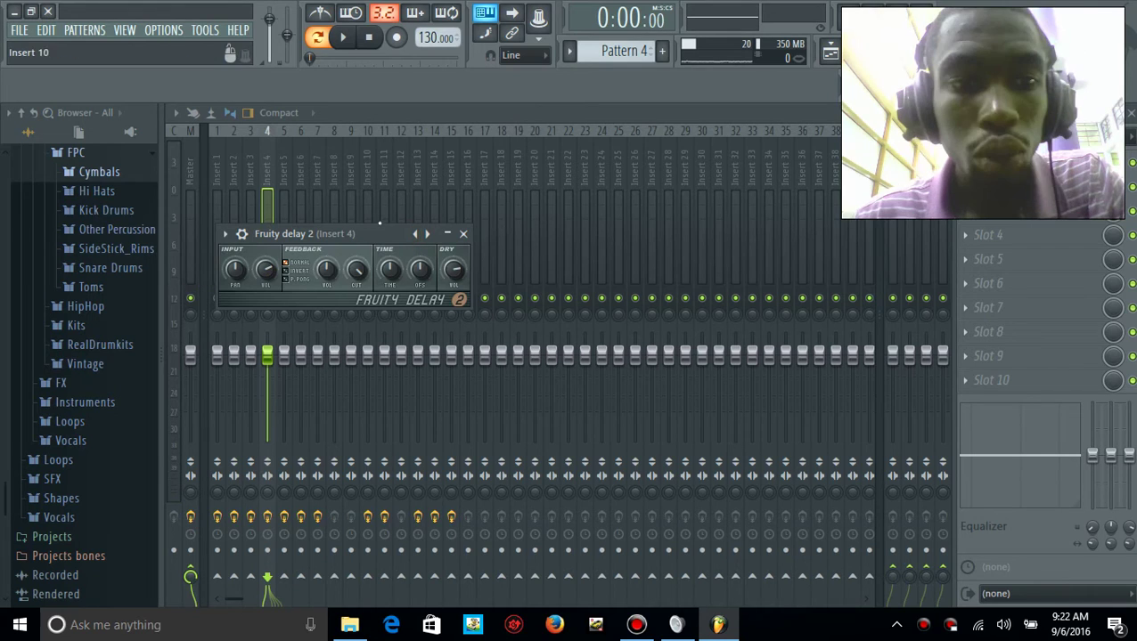
click(465, 233)
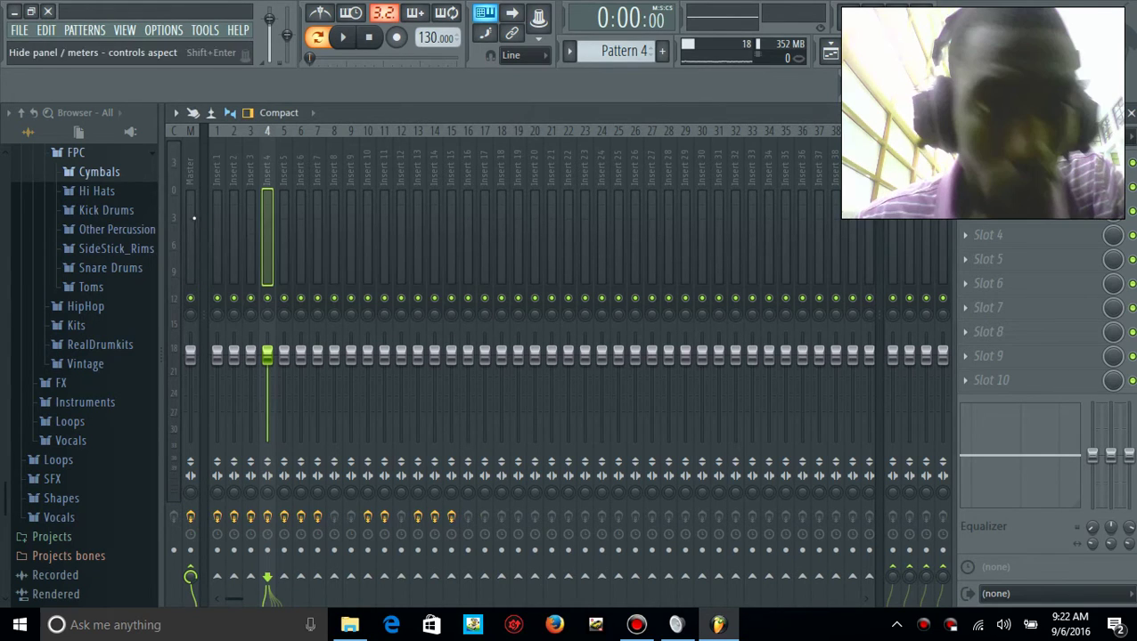
Check the Master track and the slot 1 Fruity parametric EQ 2 on Insert 3, closing the EQ when done
click(189, 210)
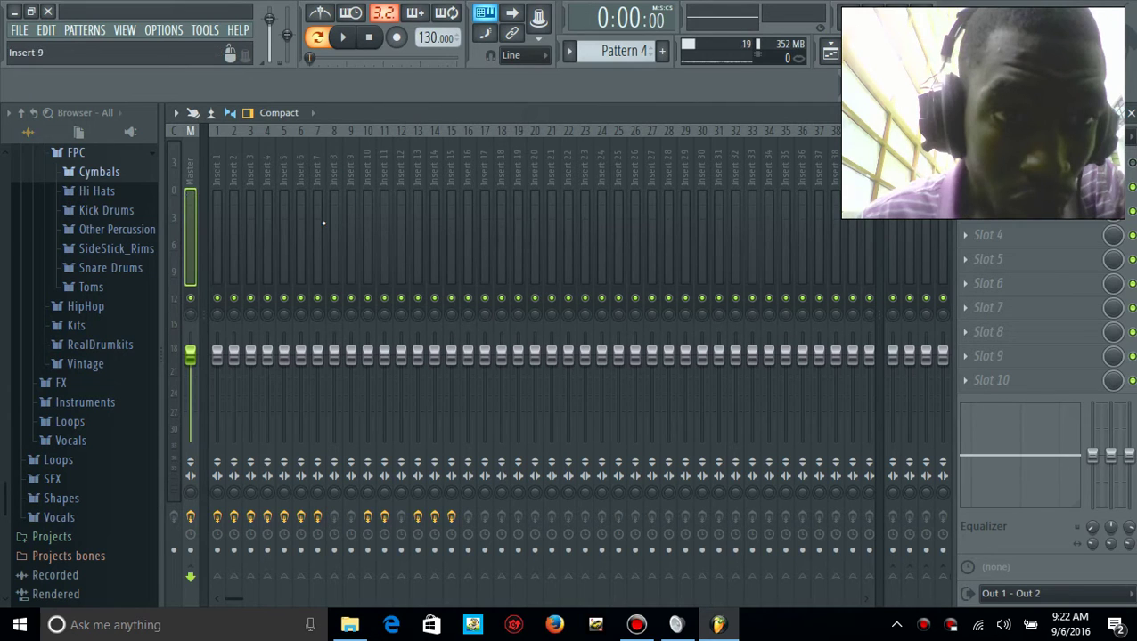
click(252, 244)
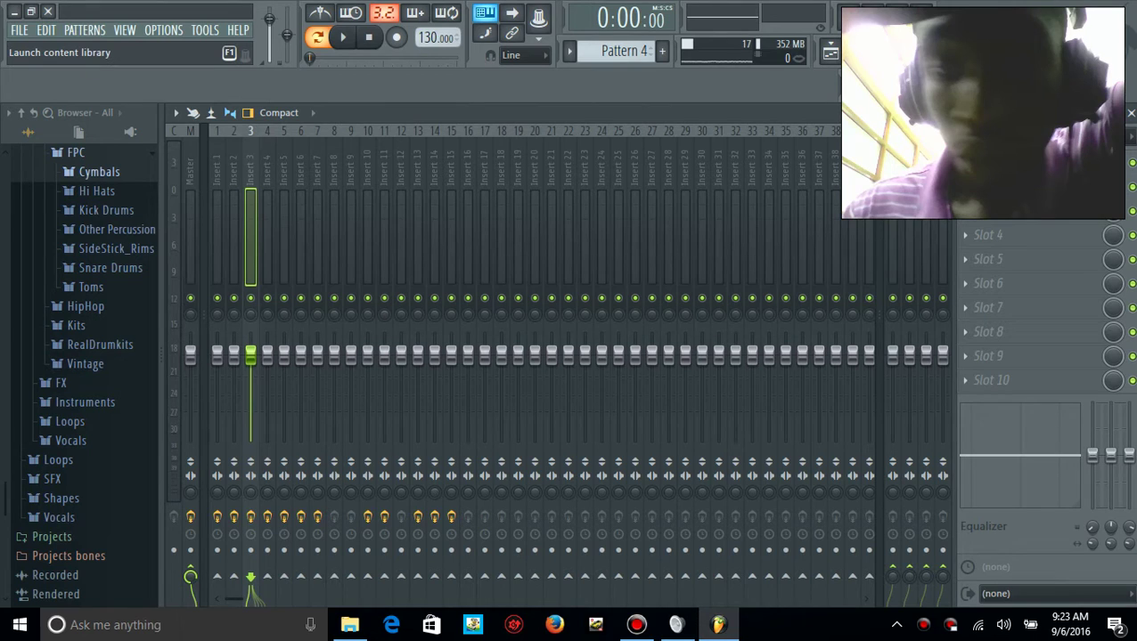
click(1006, 163)
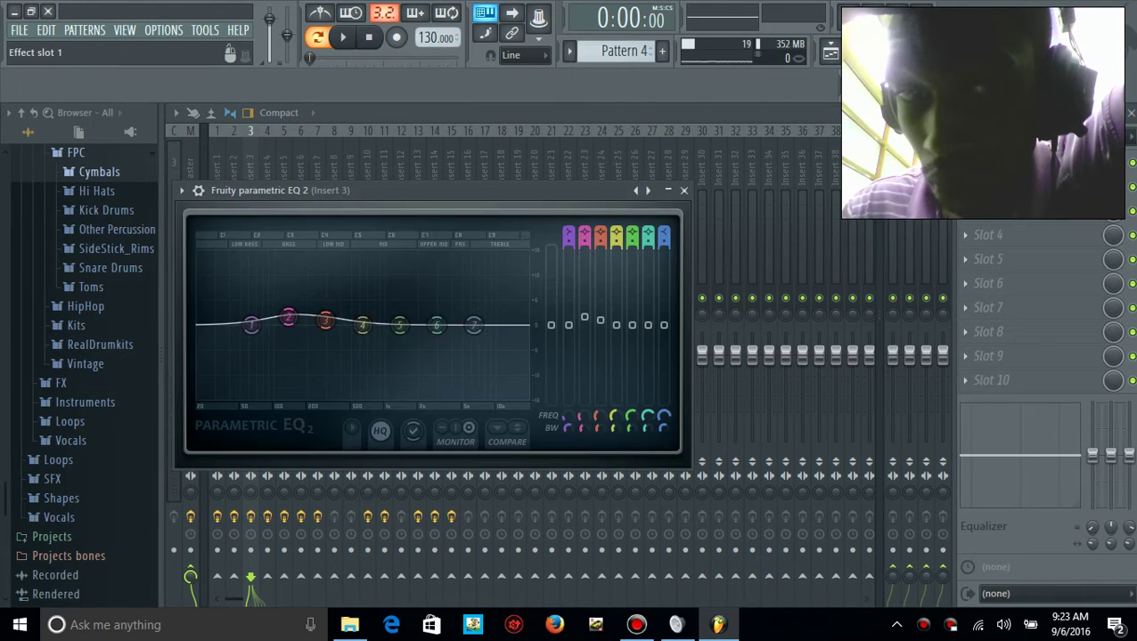
click(1007, 163)
Play Pattern 4 and recheck the Fruity delay 2 on Insert 4, closing the effect when done
key(space)
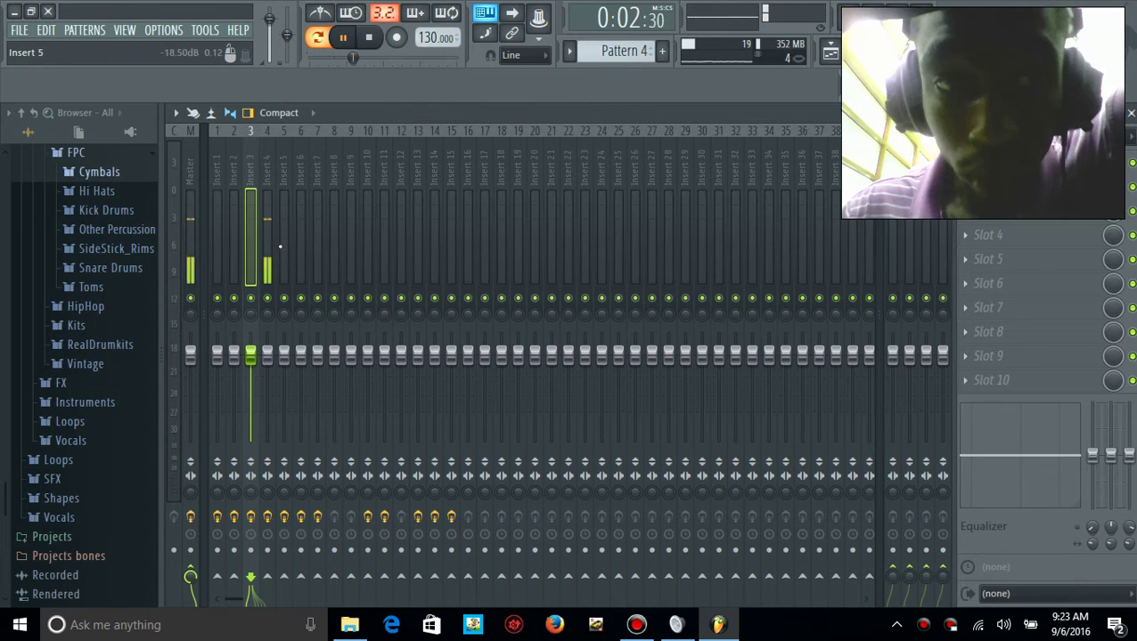
click(266, 214)
click(1007, 163)
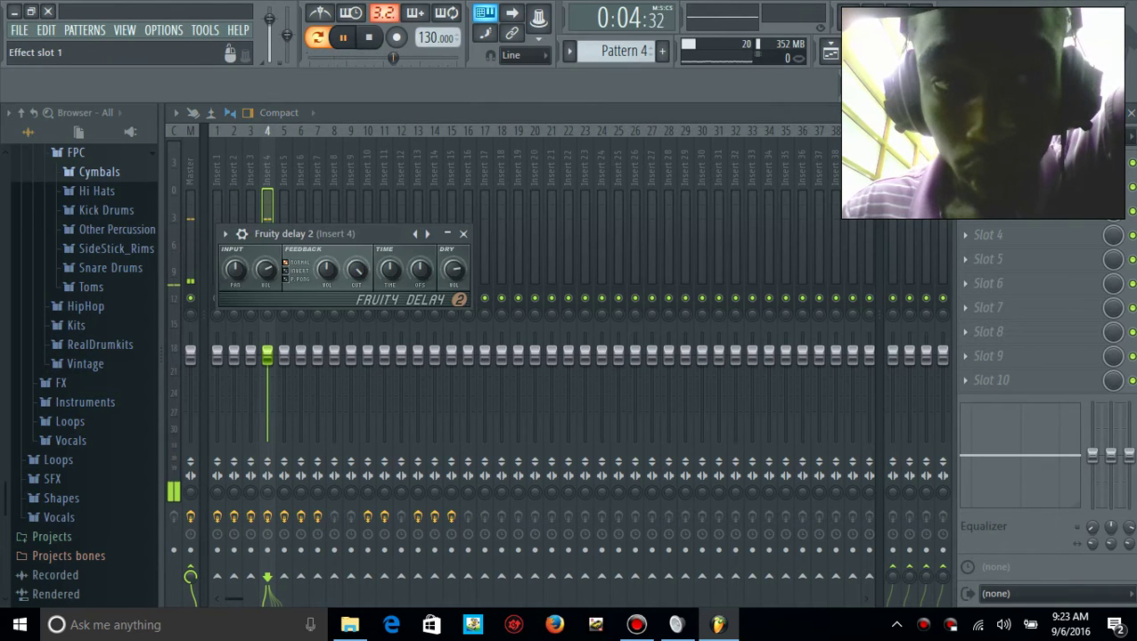
click(1007, 163)
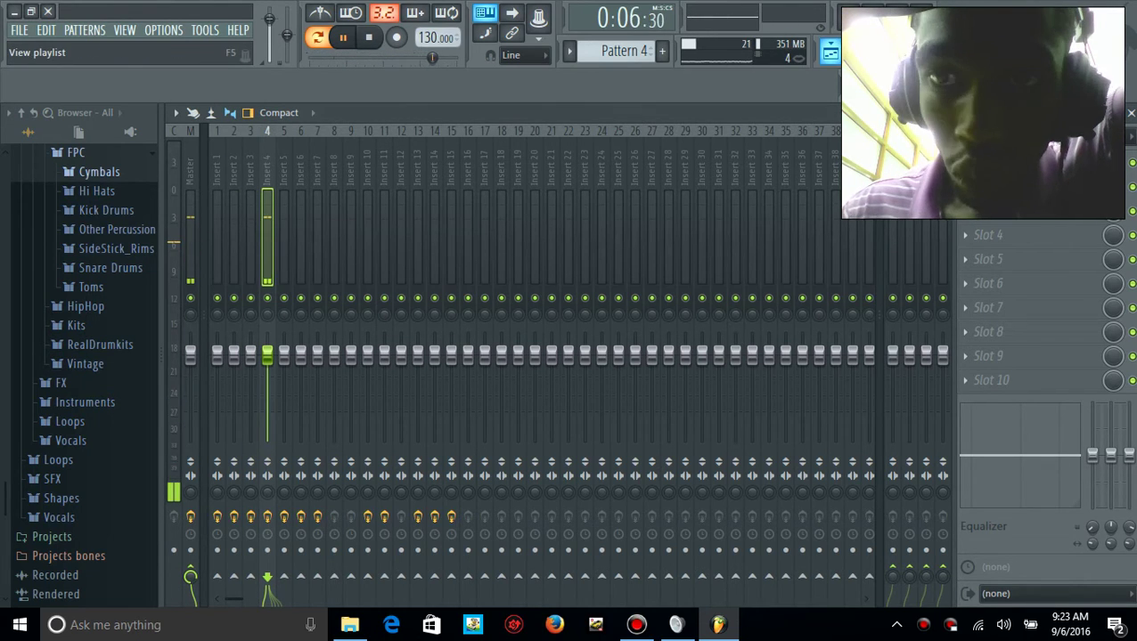
Stop playback, return to the channel rack, and examine the VT_HandClap notes around bar 2 in the piano roll at closer zoom
key(F6)
key(space)
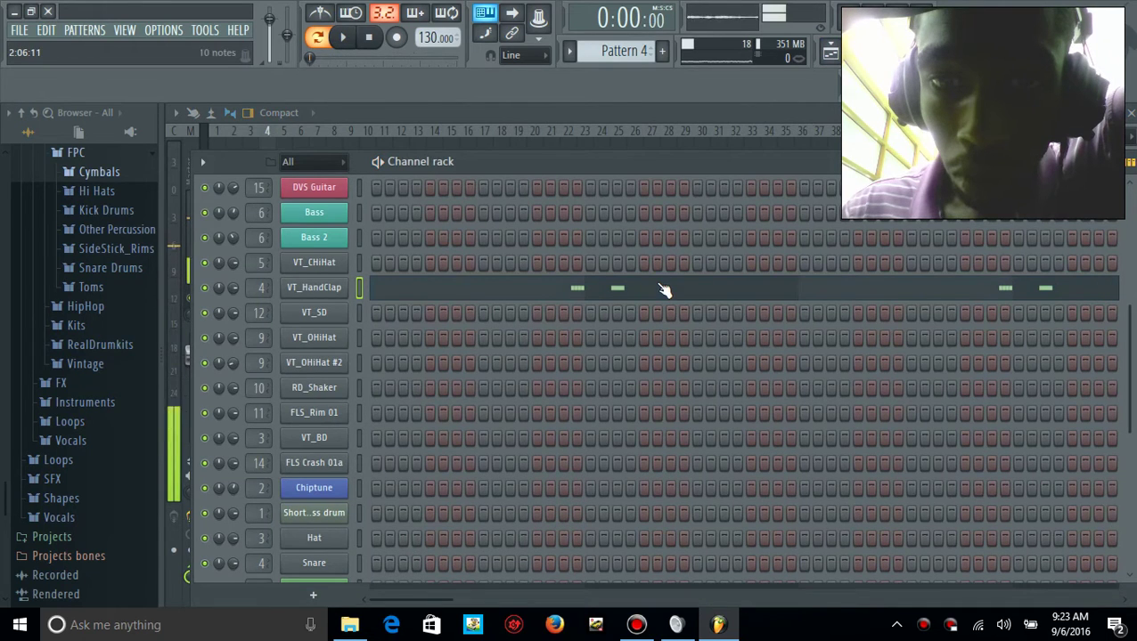
click(663, 290)
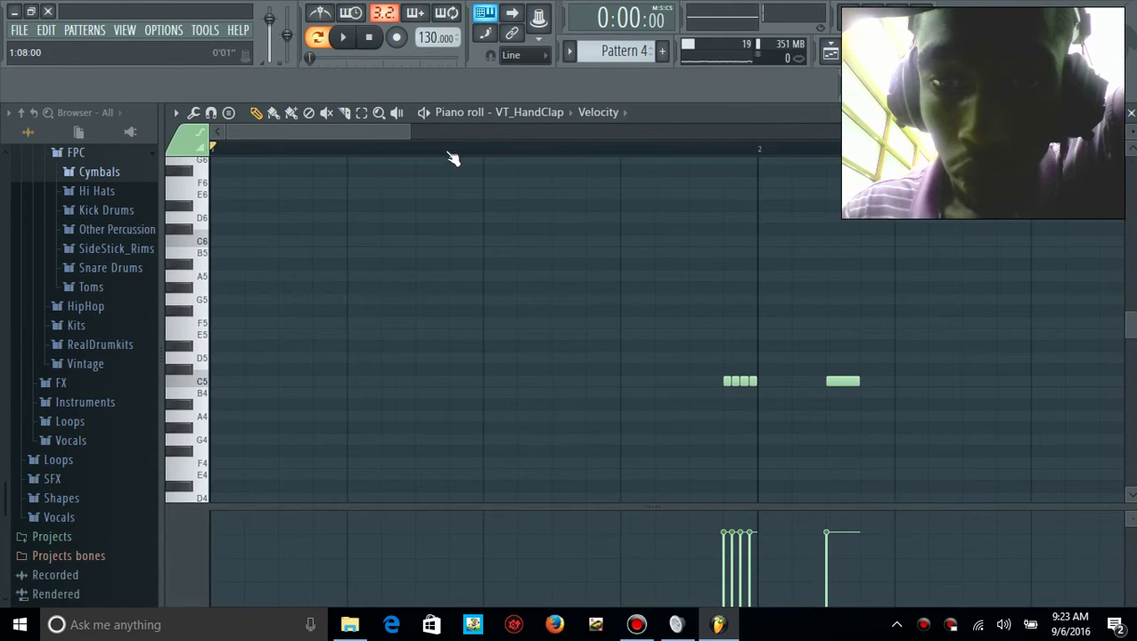
drag(410, 138, 384, 139)
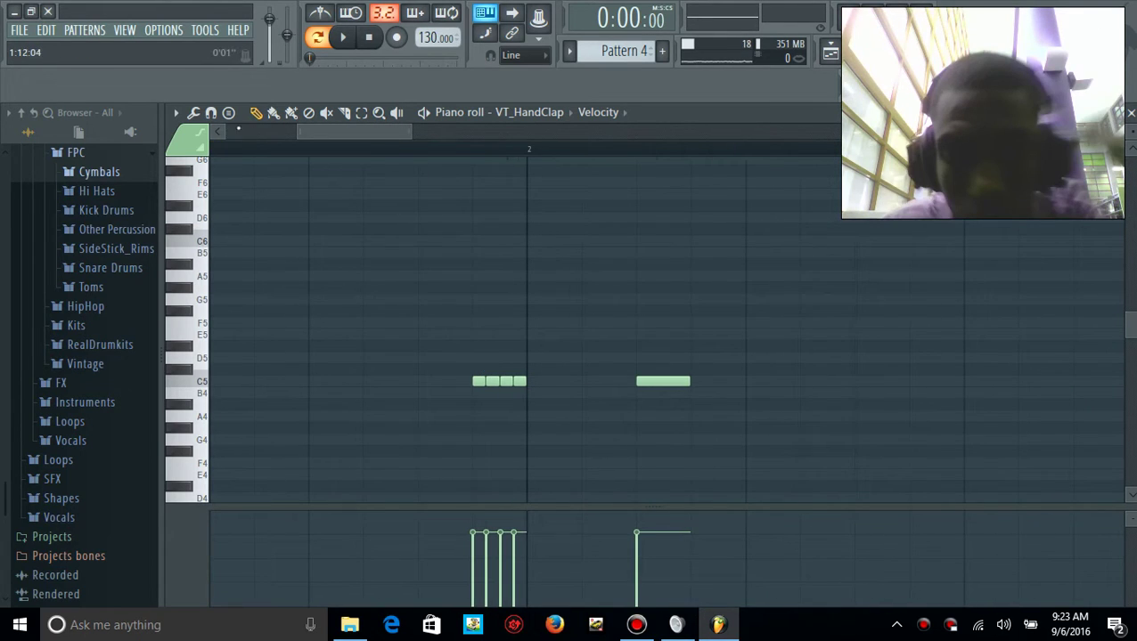
drag(402, 136, 371, 136)
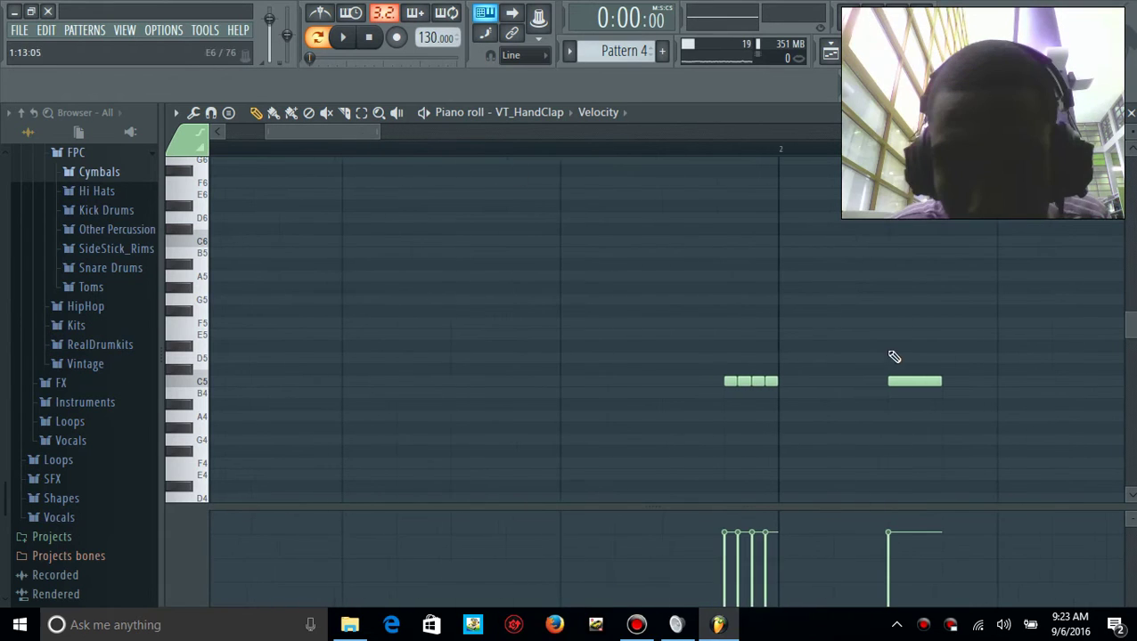
Preview the Chop tool's Default pattern on the existing VT_HandClap notes, then close the chopper without accepting
click(189, 115)
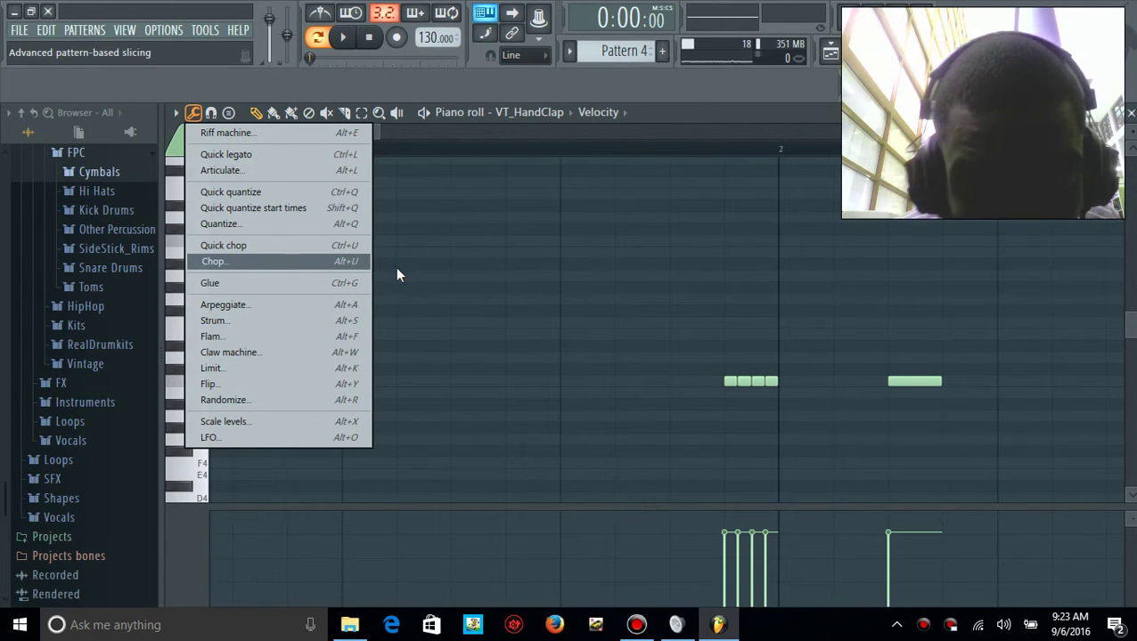
click(430, 232)
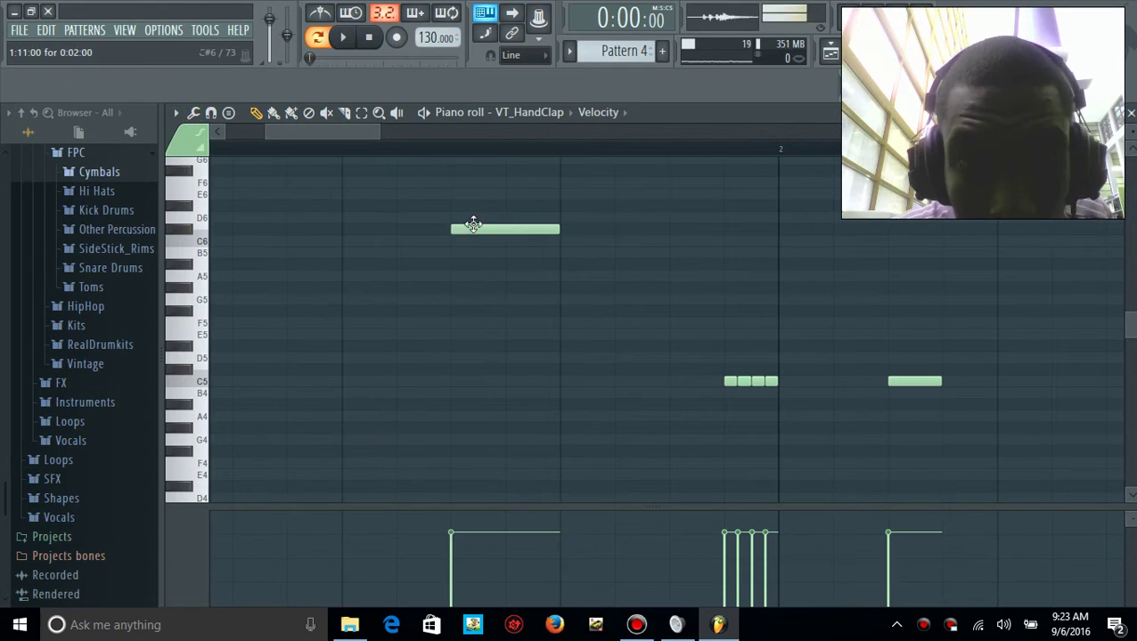
right_click(473, 226)
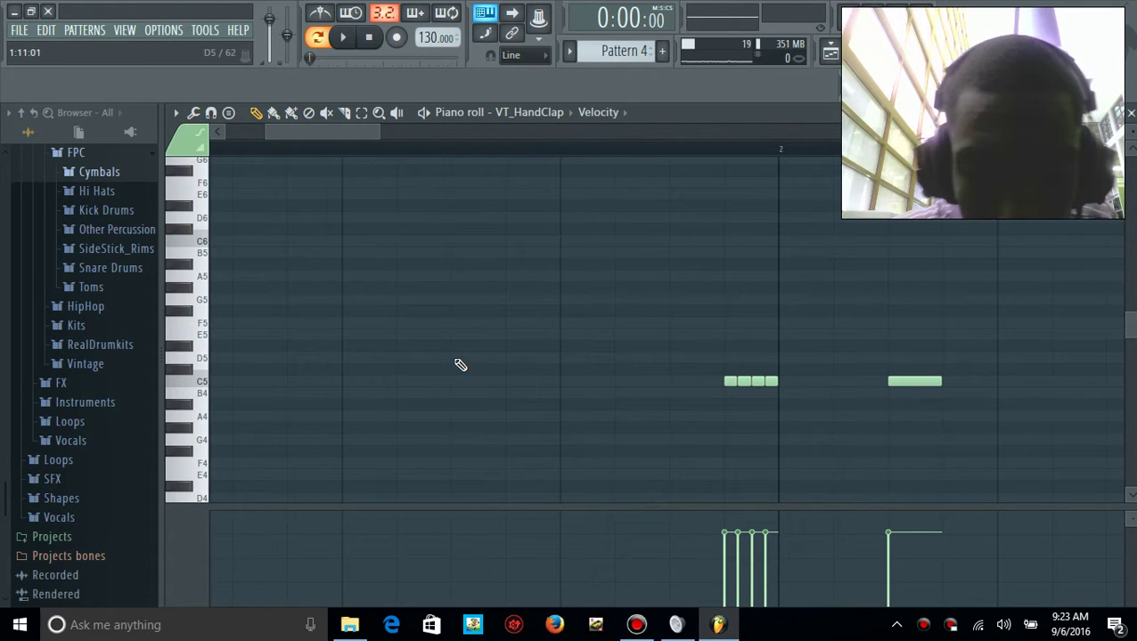
key(ctrl+u)
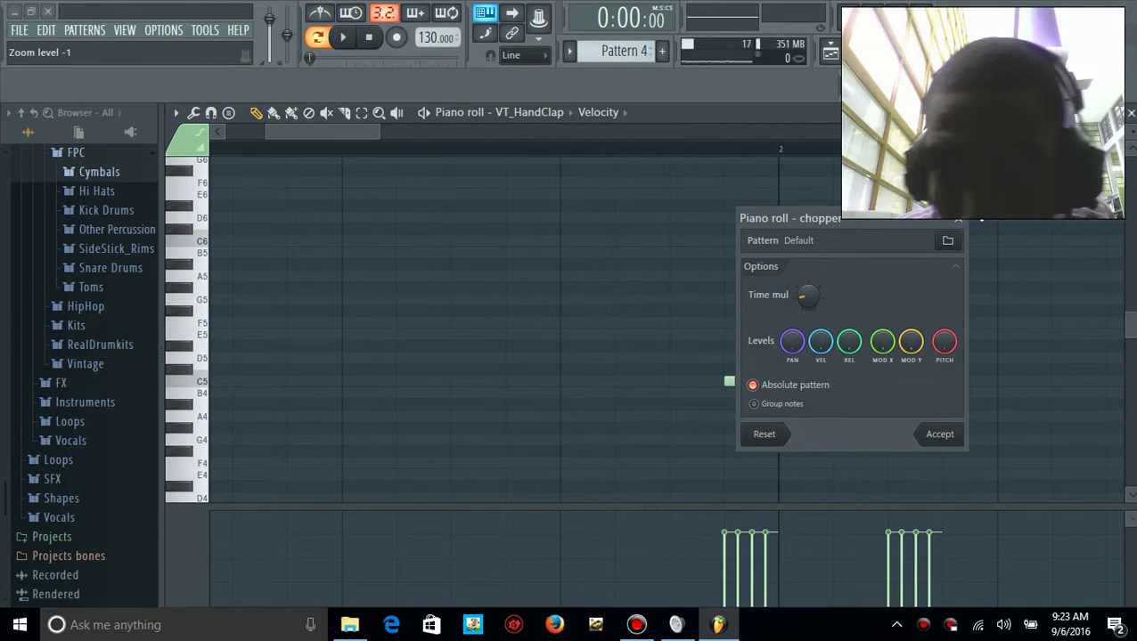
click(959, 223)
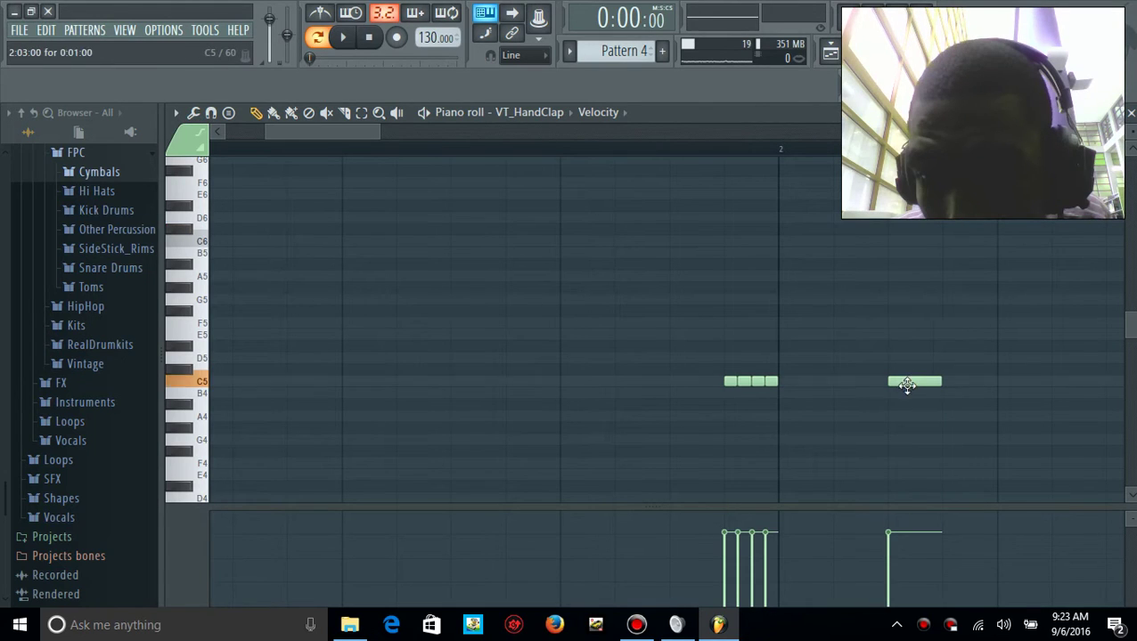
Add a trial C5 note before bar 2, preview the chopper on it alone, then cancel and delete the note
click(565, 382)
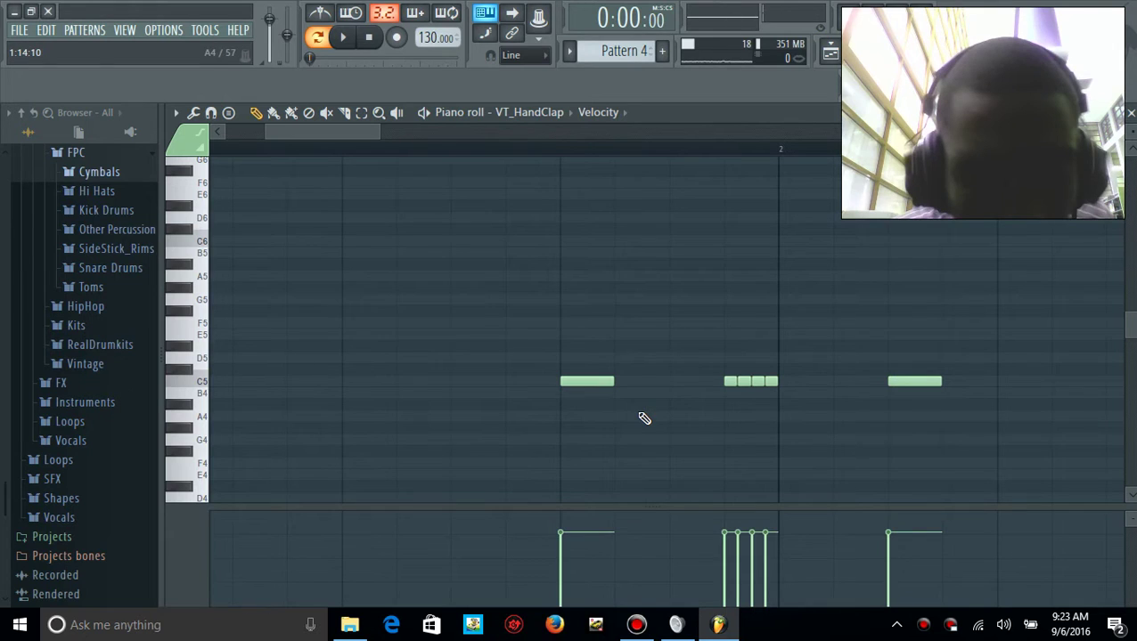
drag(638, 420, 554, 381)
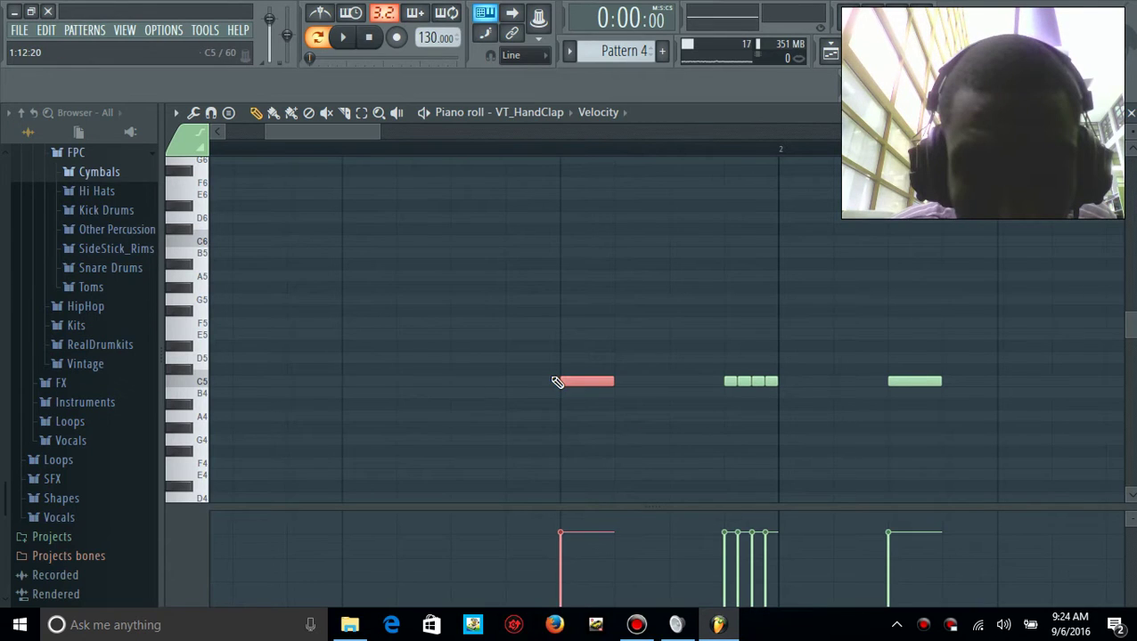
key(alt+u)
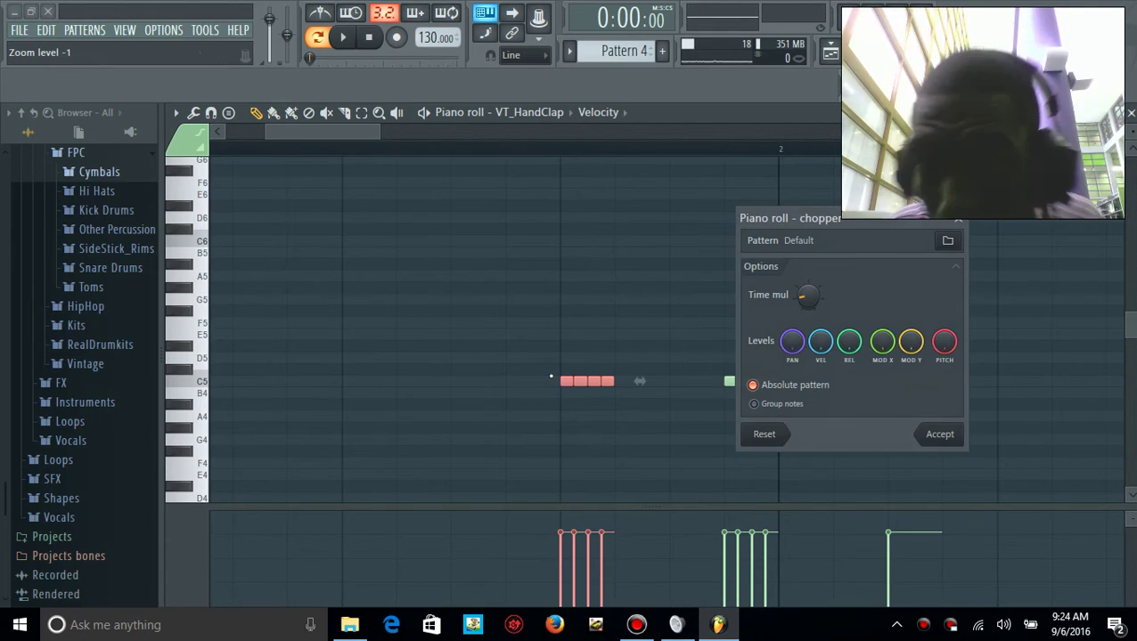
click(956, 222)
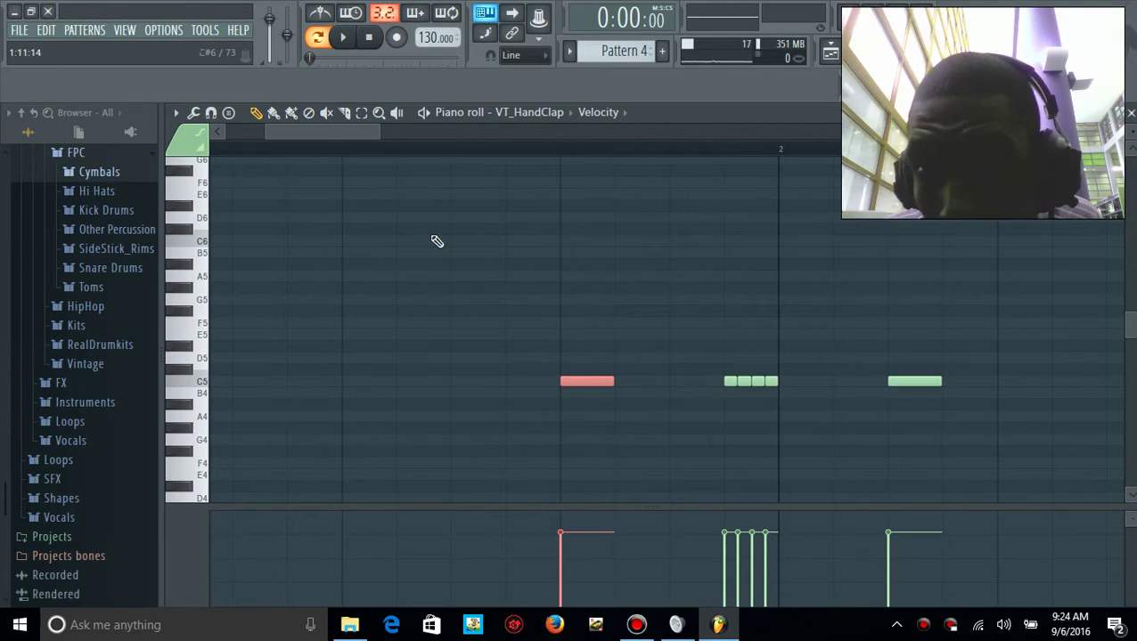
right_click(570, 378)
Try Quick chop on a trial C#5 note before bar 2, delete the pieces, and restore the main snap to Line
click(176, 114)
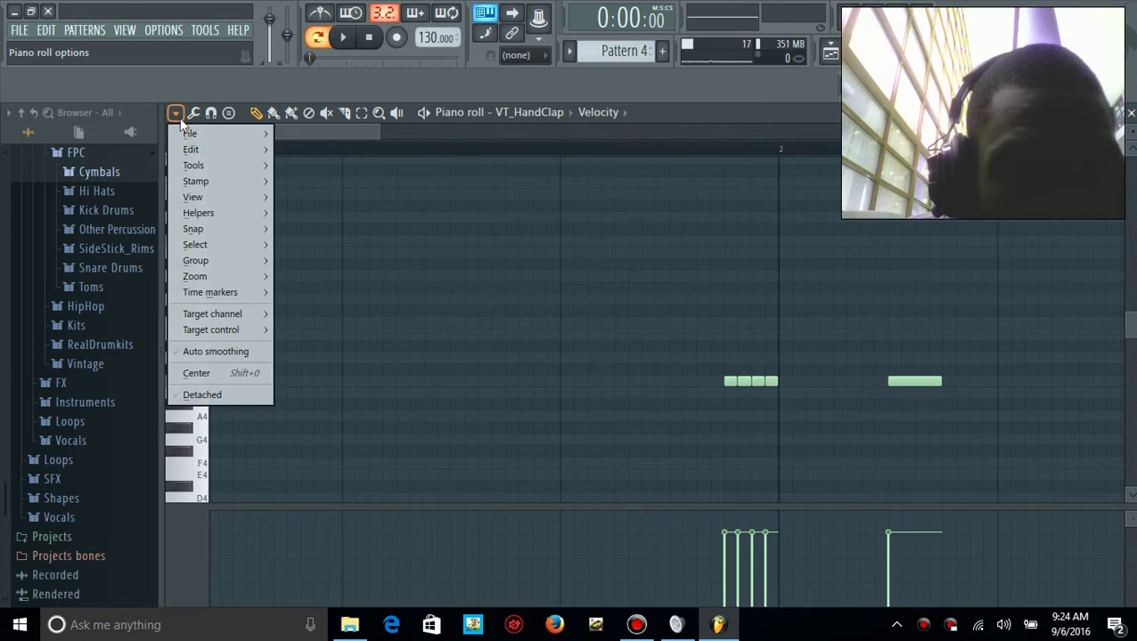
click(177, 116)
click(194, 116)
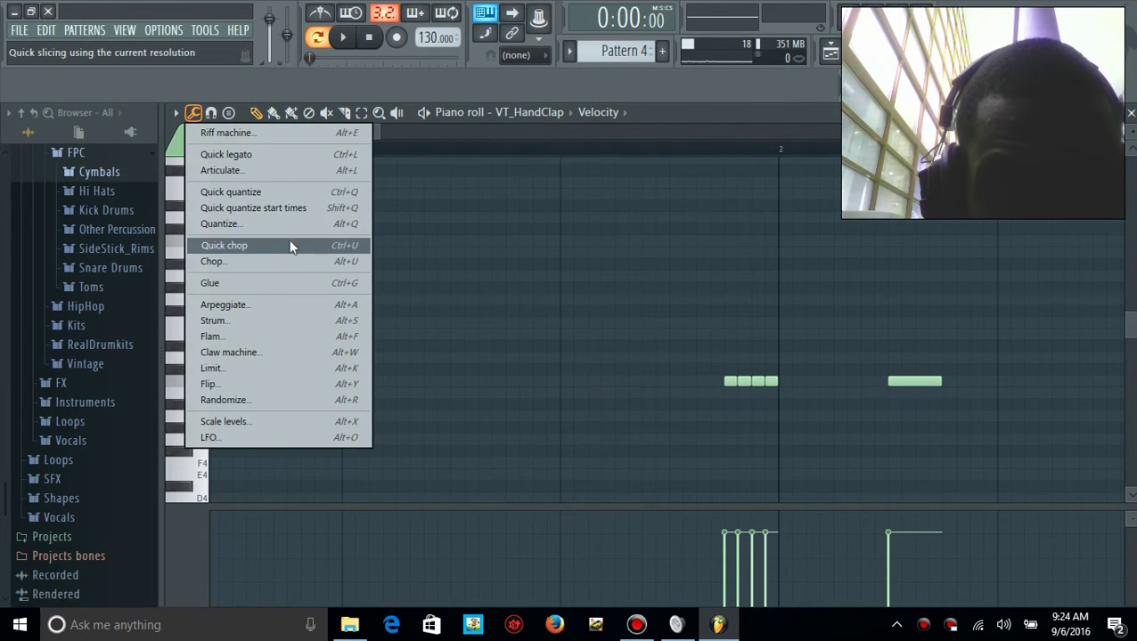
click(677, 102)
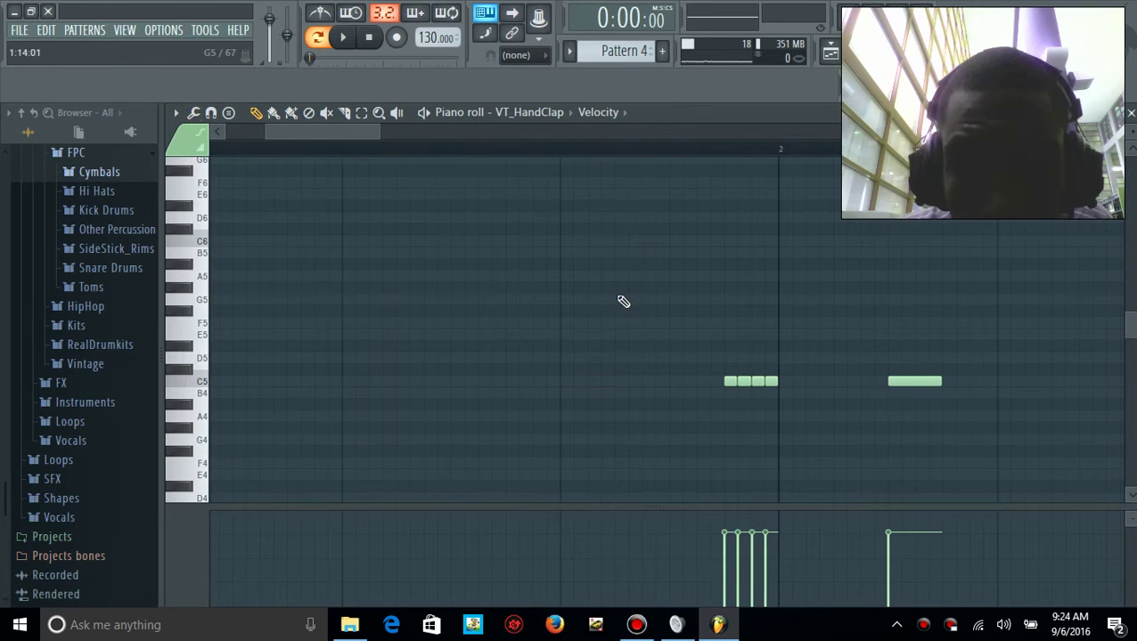
click(565, 370)
drag(665, 414, 561, 352)
right_click(594, 393)
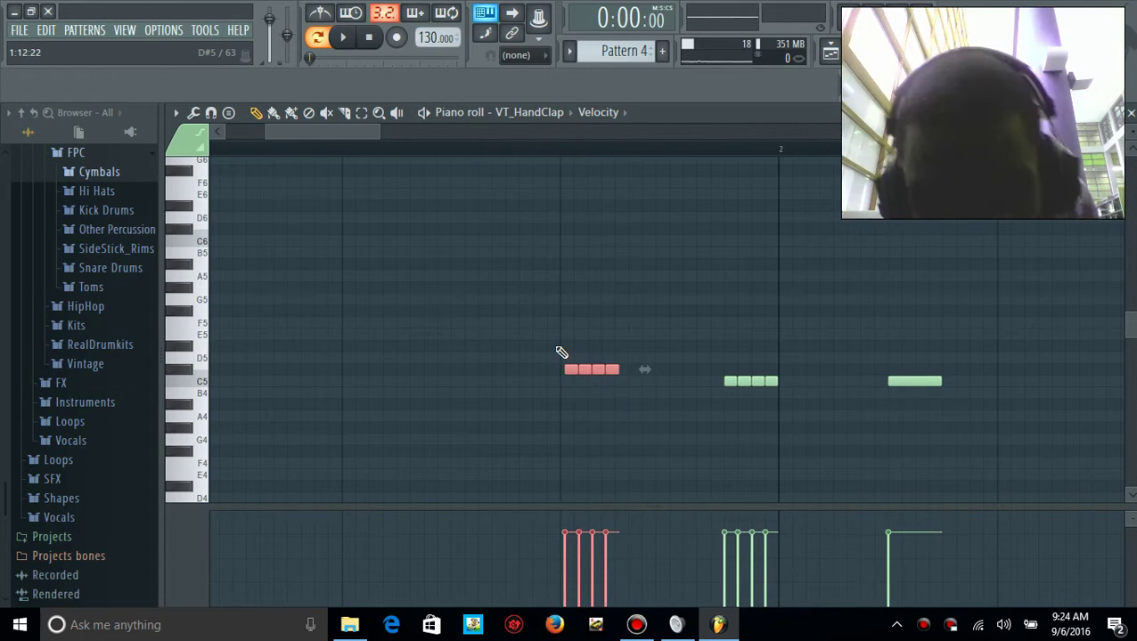
key(Delete)
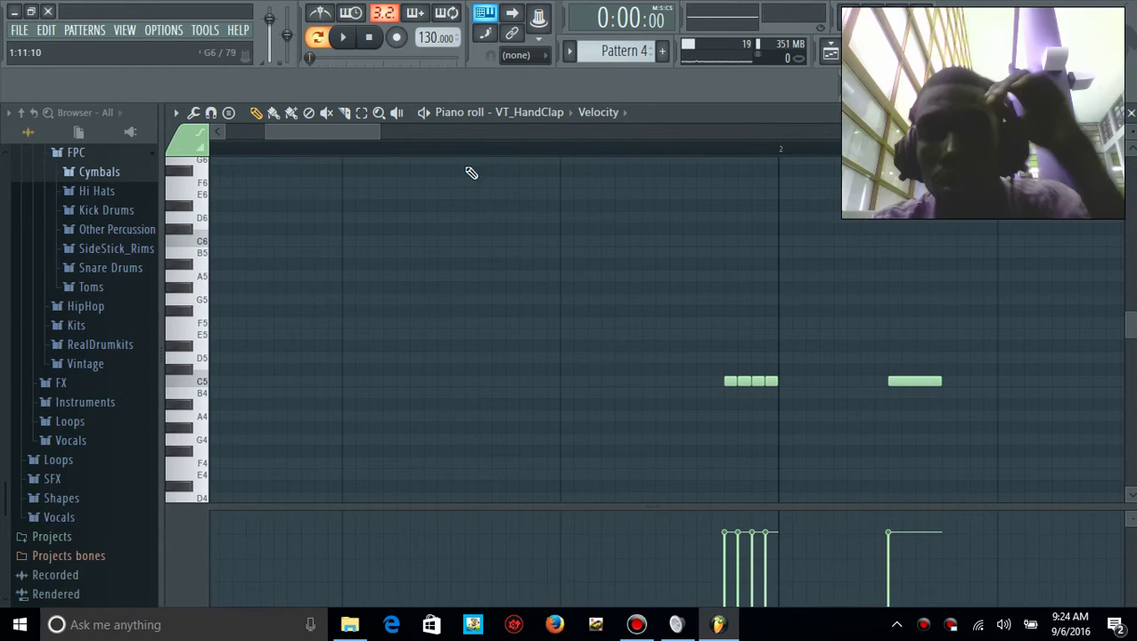
click(501, 60)
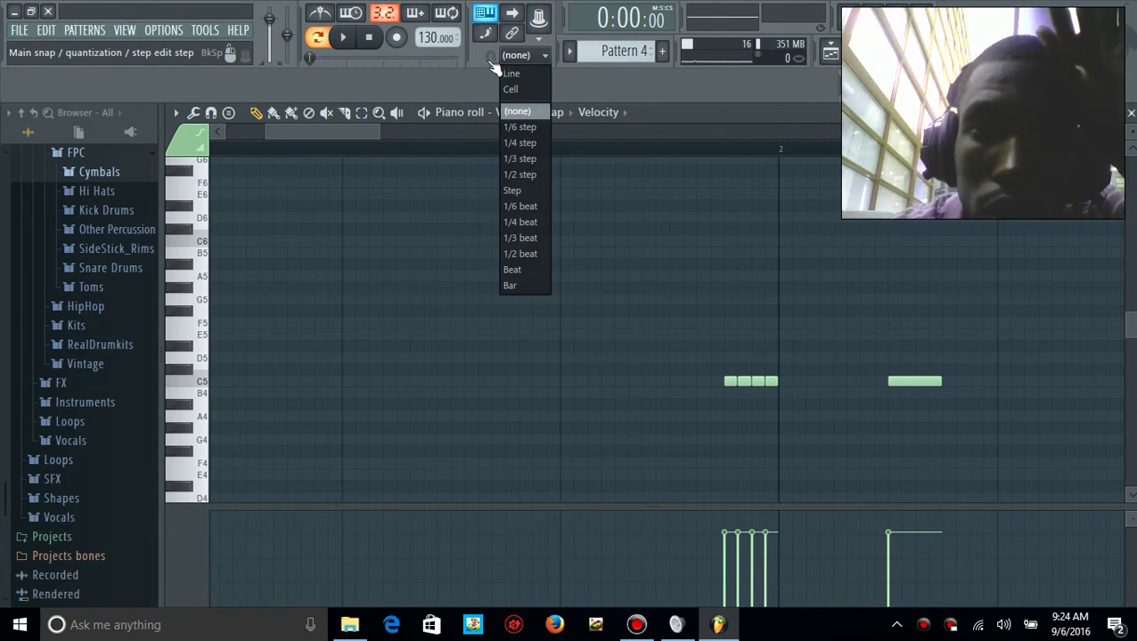
click(516, 70)
Play Pattern 4 and examine the VT_HandClap notes across bars 2 to 4, stopping playback when done
click(396, 113)
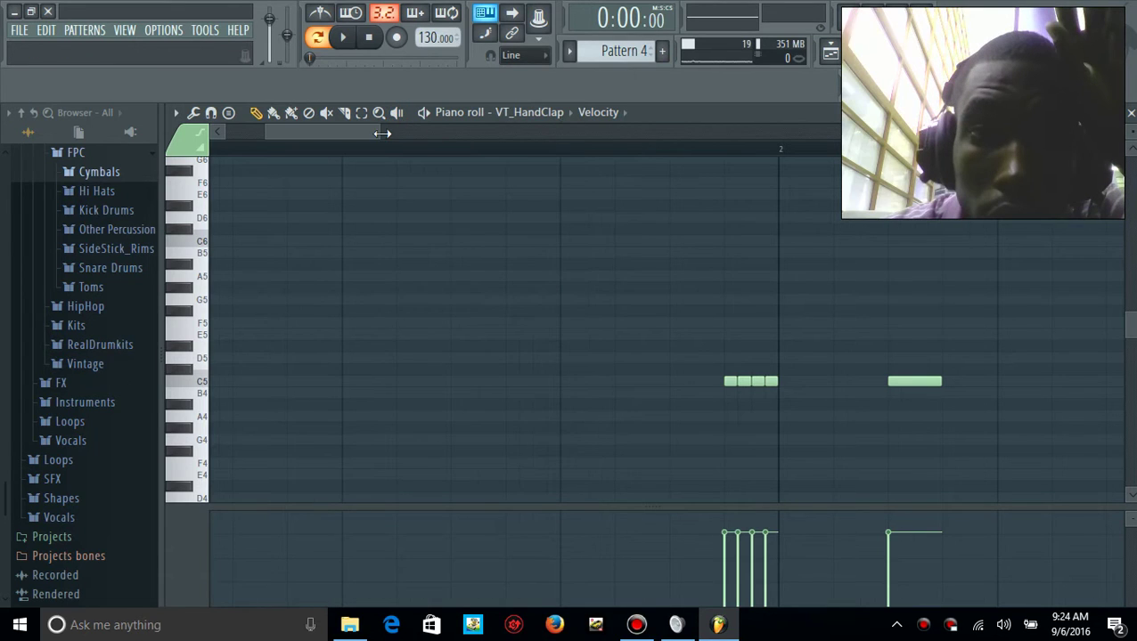
drag(383, 133, 656, 114)
key(space)
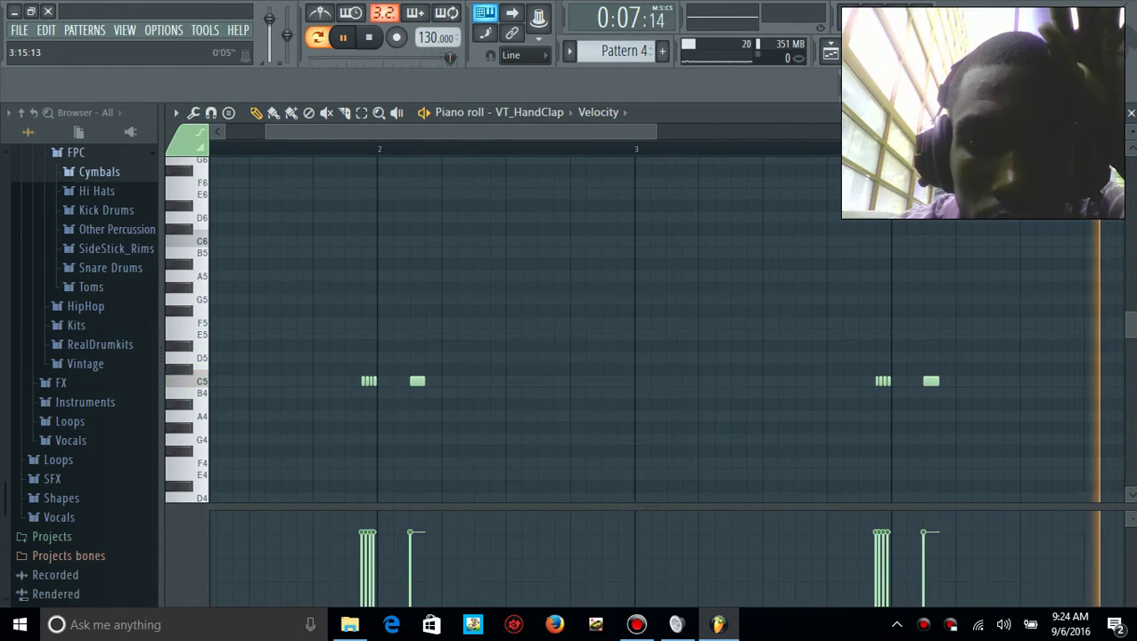
drag(586, 133, 657, 139)
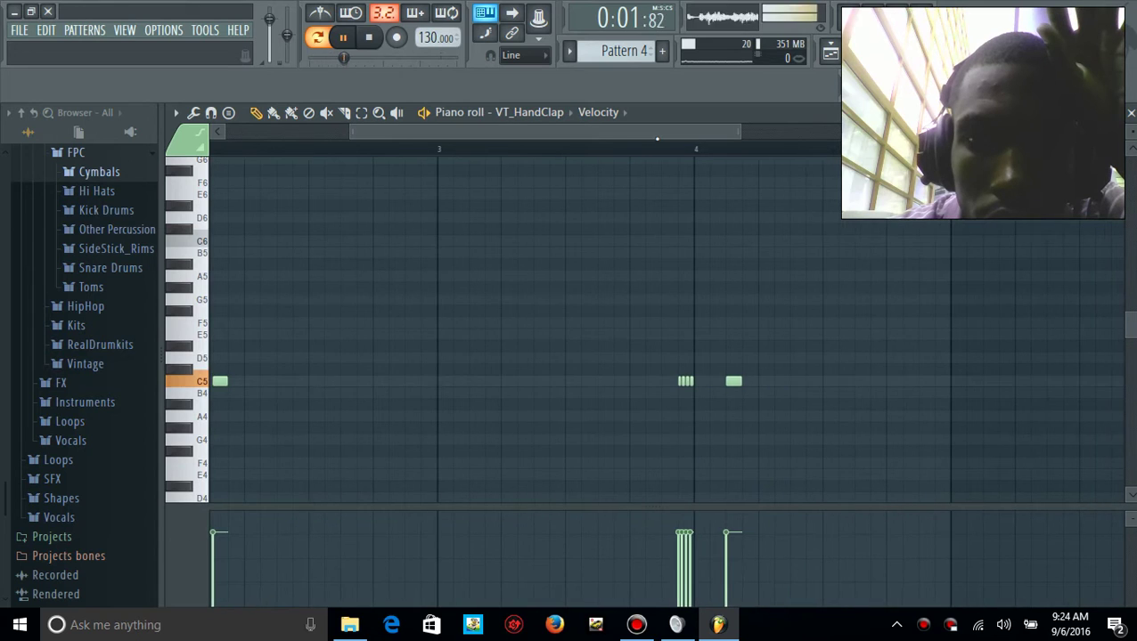
key(space)
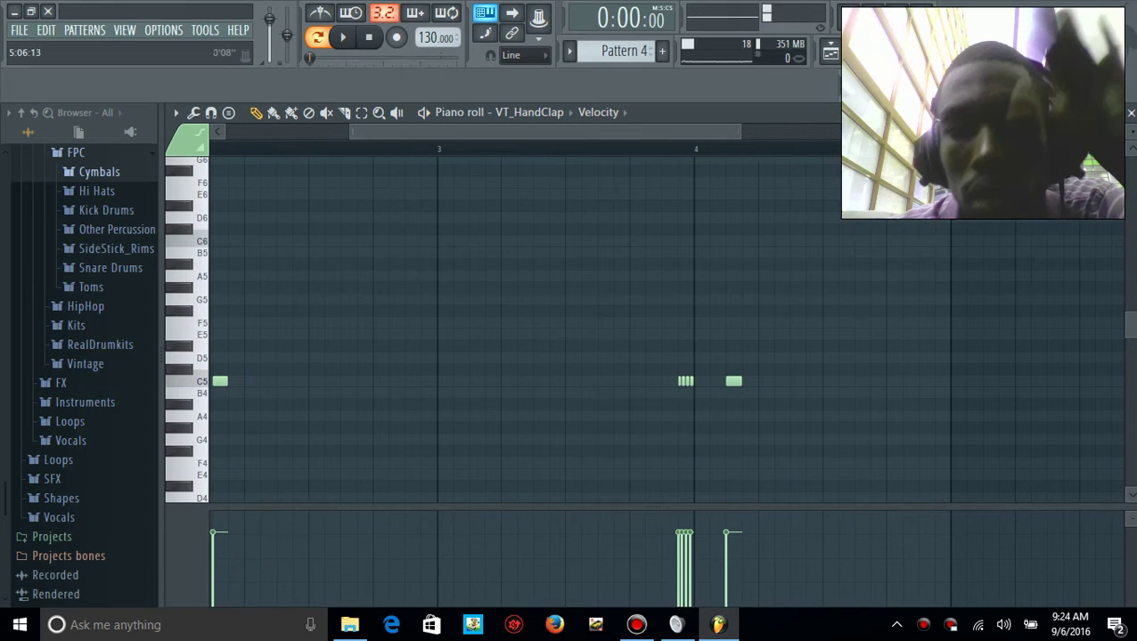
Switch to Pattern 5 and view the VT_CHiHat notes from bar 1 in the piano roll
click(882, 54)
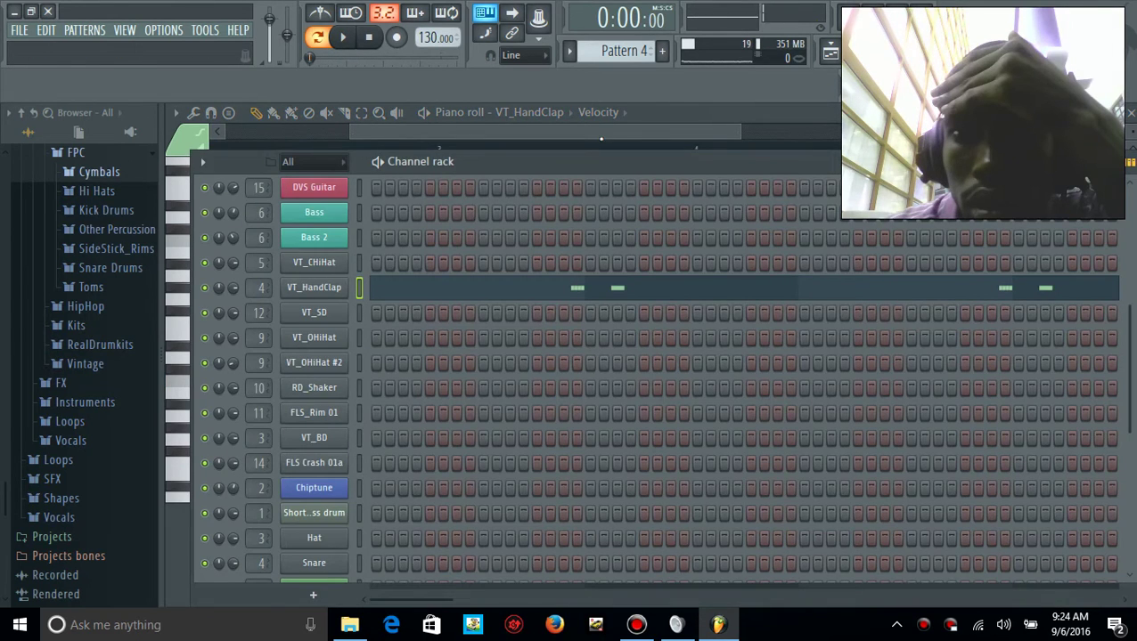
click(569, 51)
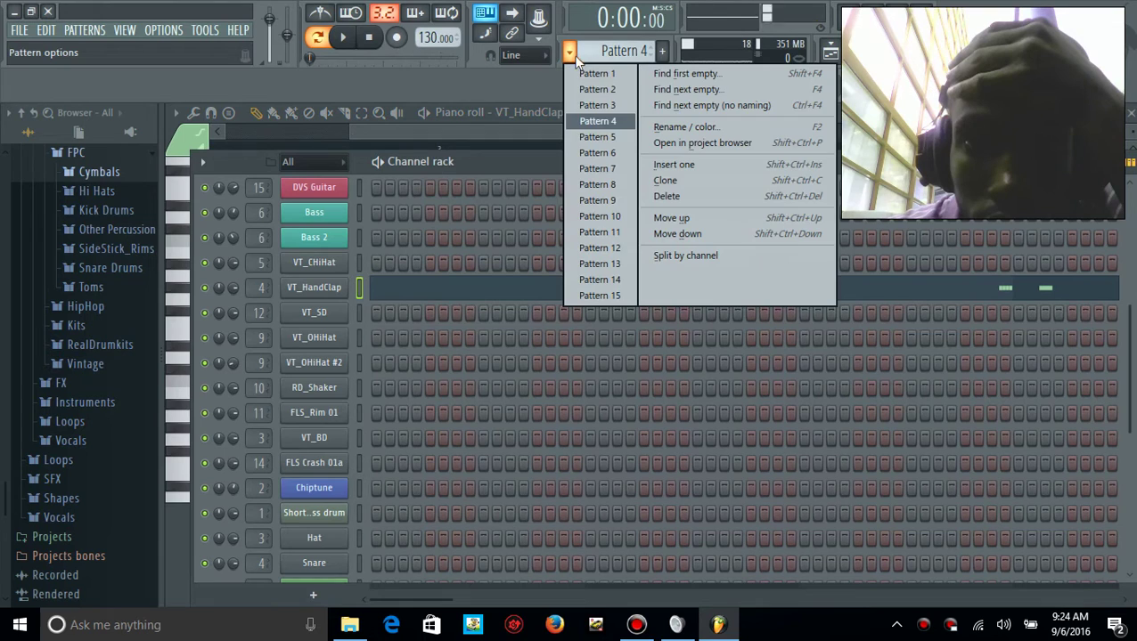
click(601, 138)
click(609, 260)
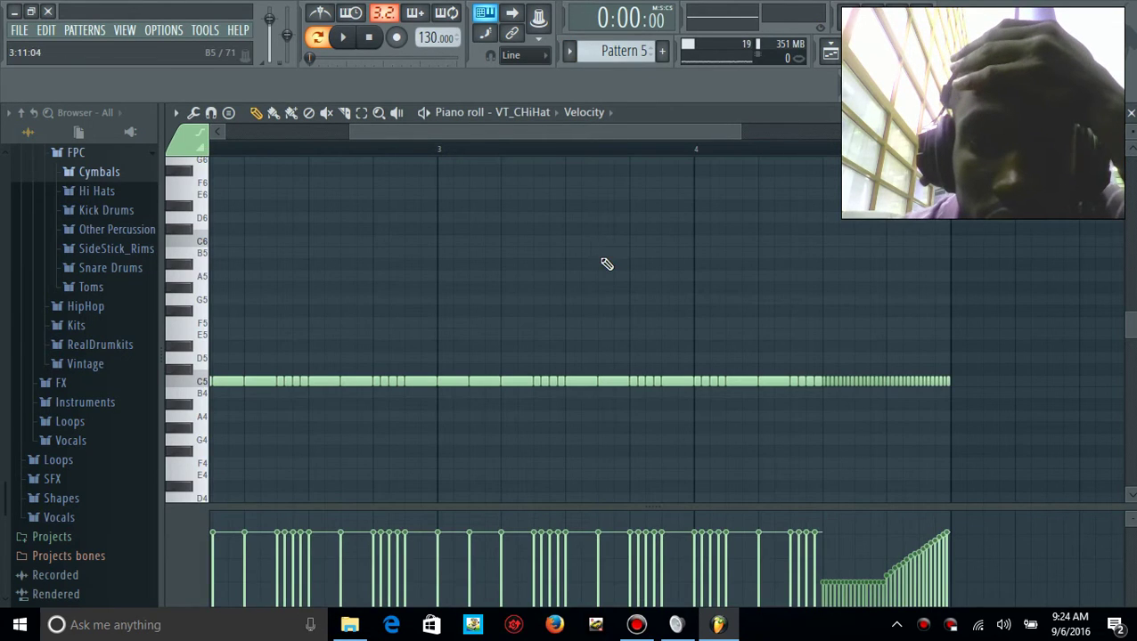
drag(687, 132, 565, 131)
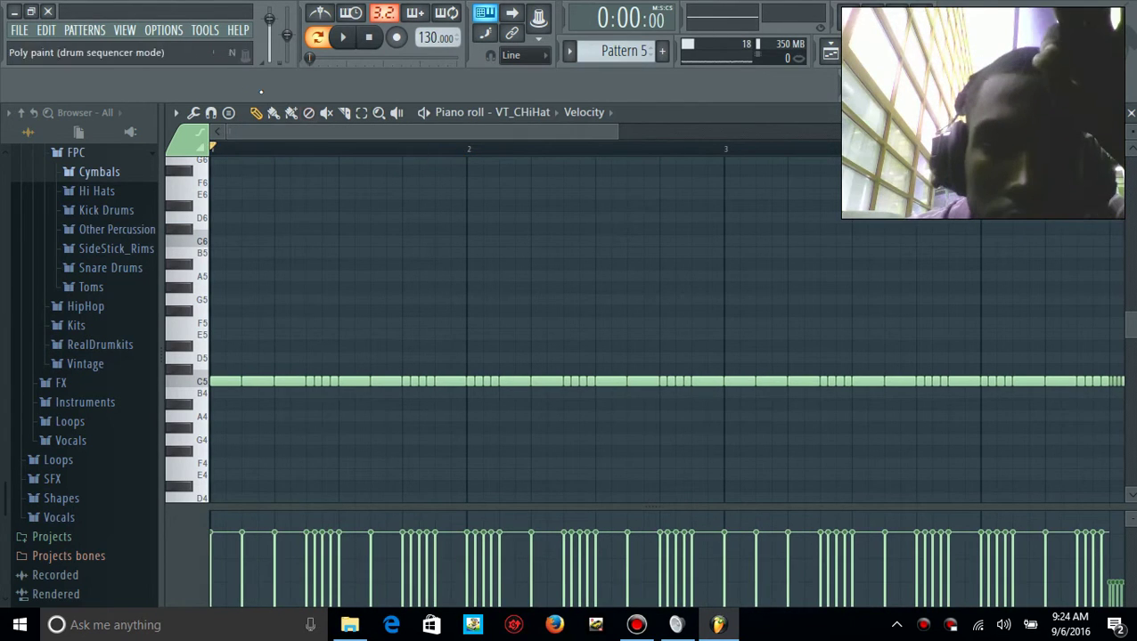
click(176, 114)
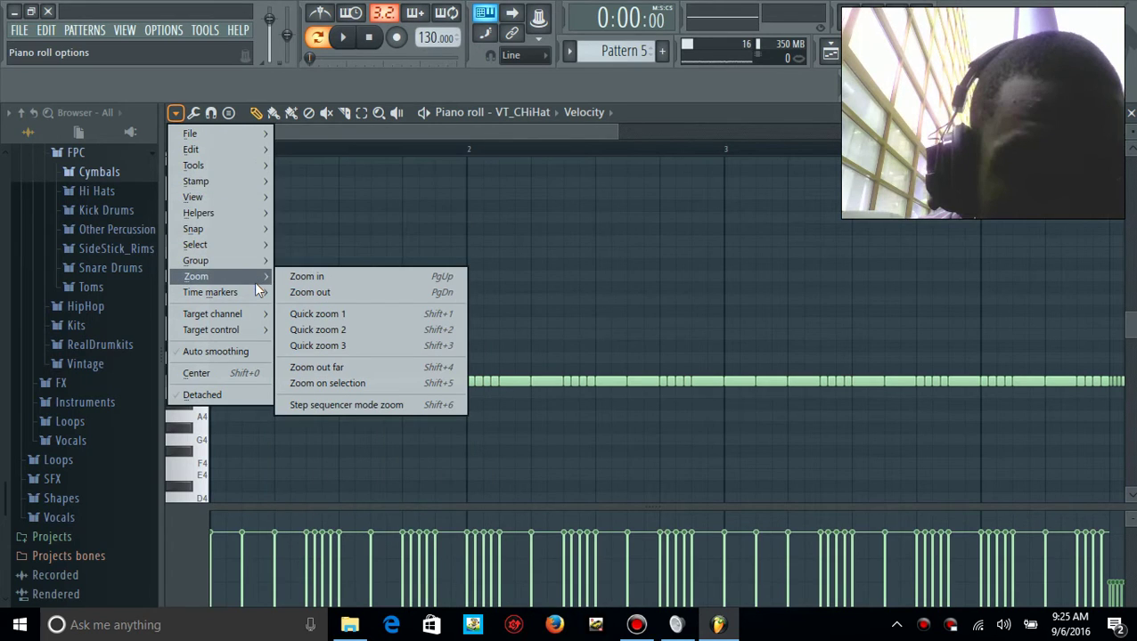
click(192, 114)
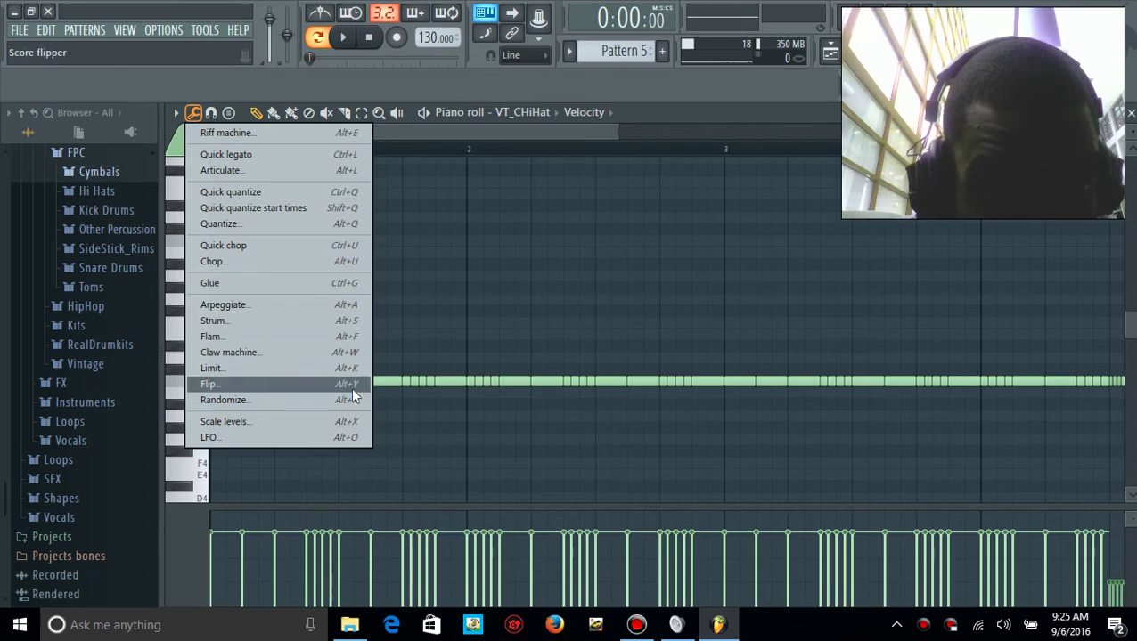
click(490, 127)
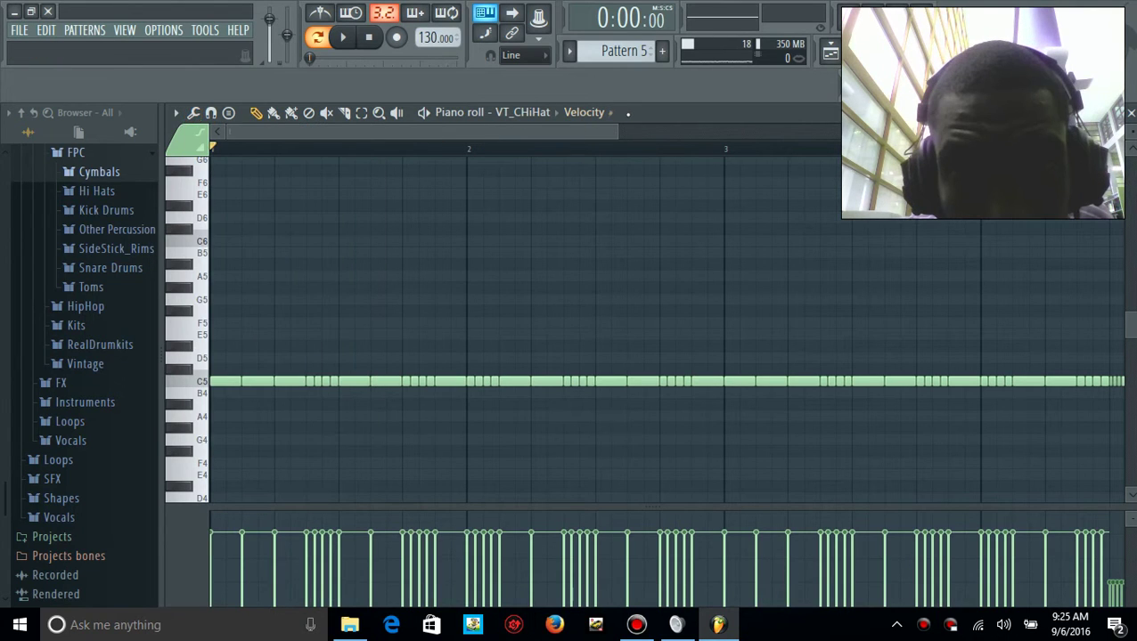
Play Pattern 5 twice with all four bars of VT_CHiHat notes in view, stopping after each pass
drag(615, 131, 731, 81)
key(space)
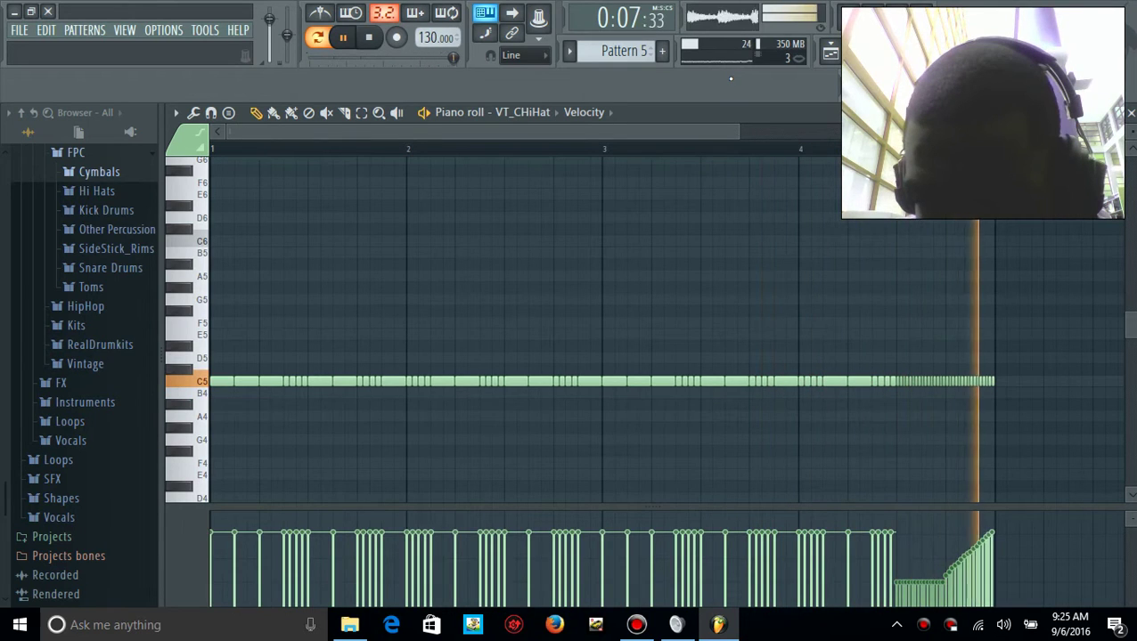
key(space)
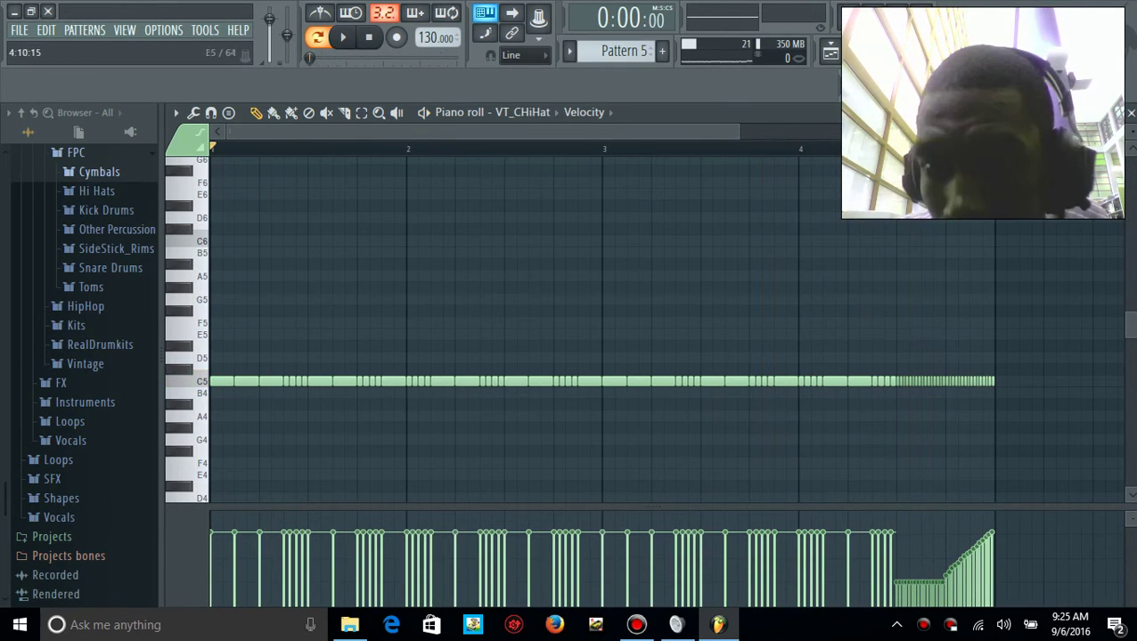
key(space)
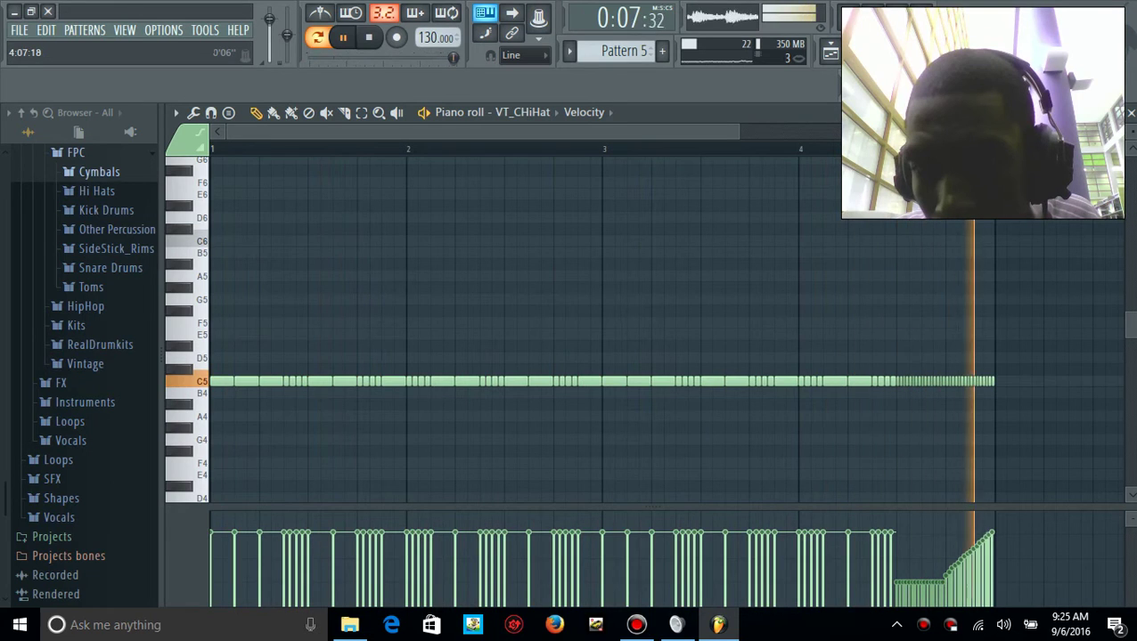
key(space)
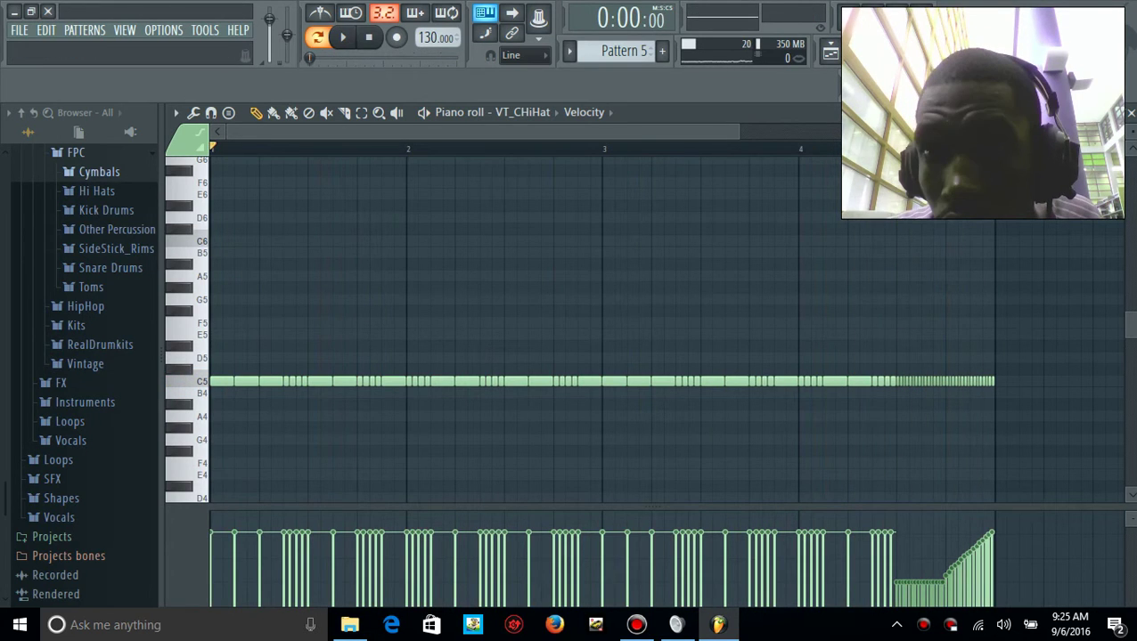
Close the VT_CHiHat piano roll and switch the channel rack to Pattern 6
click(1131, 113)
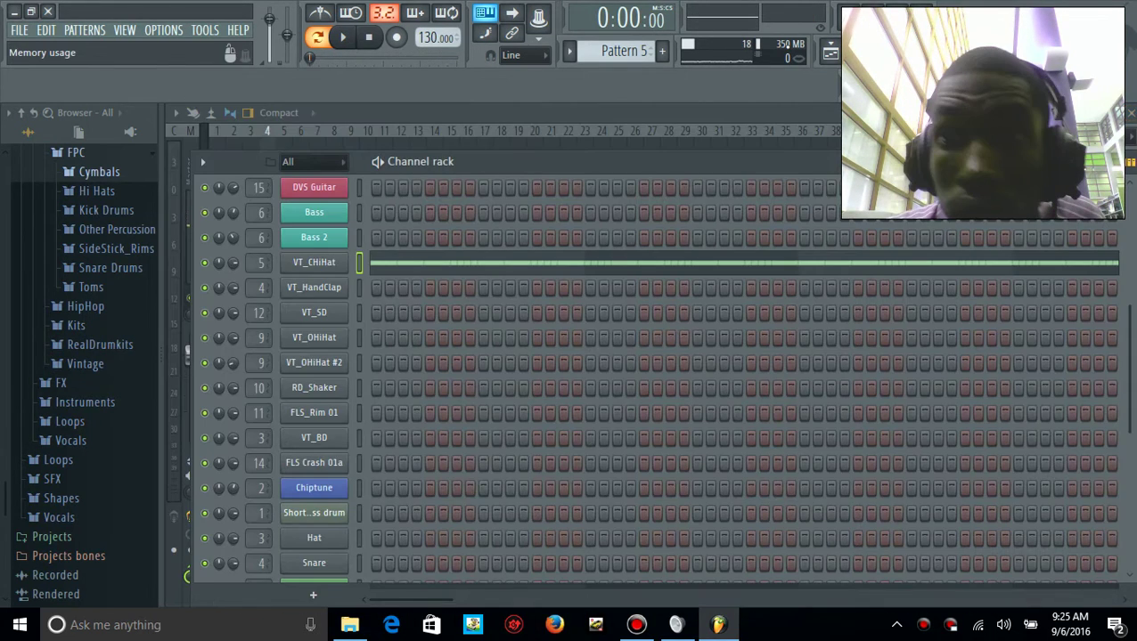
click(569, 51)
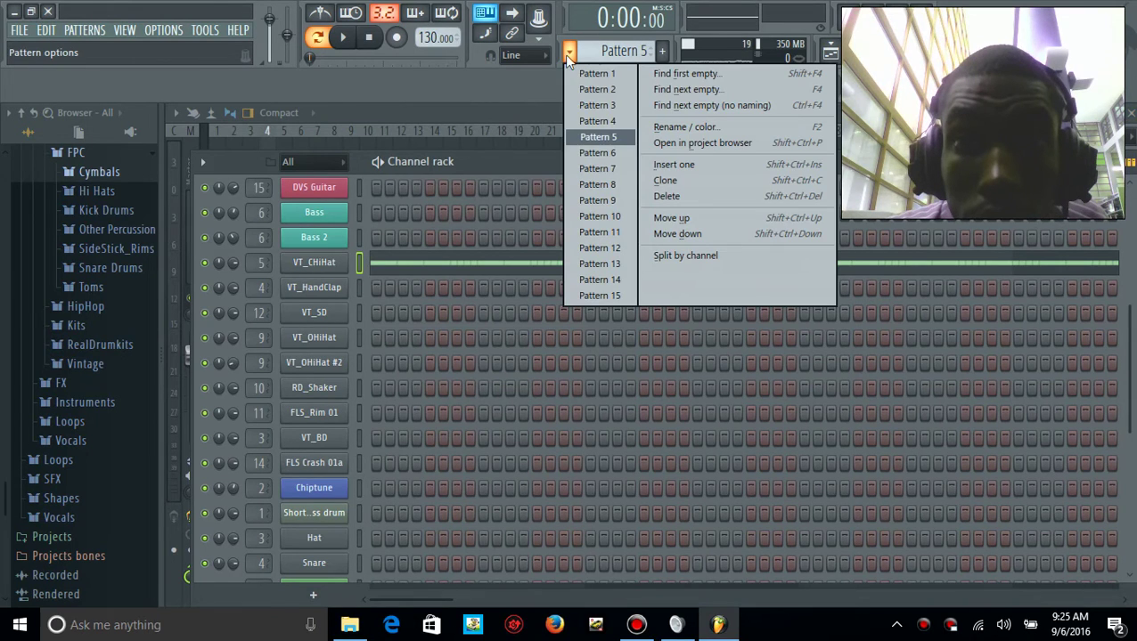
click(597, 150)
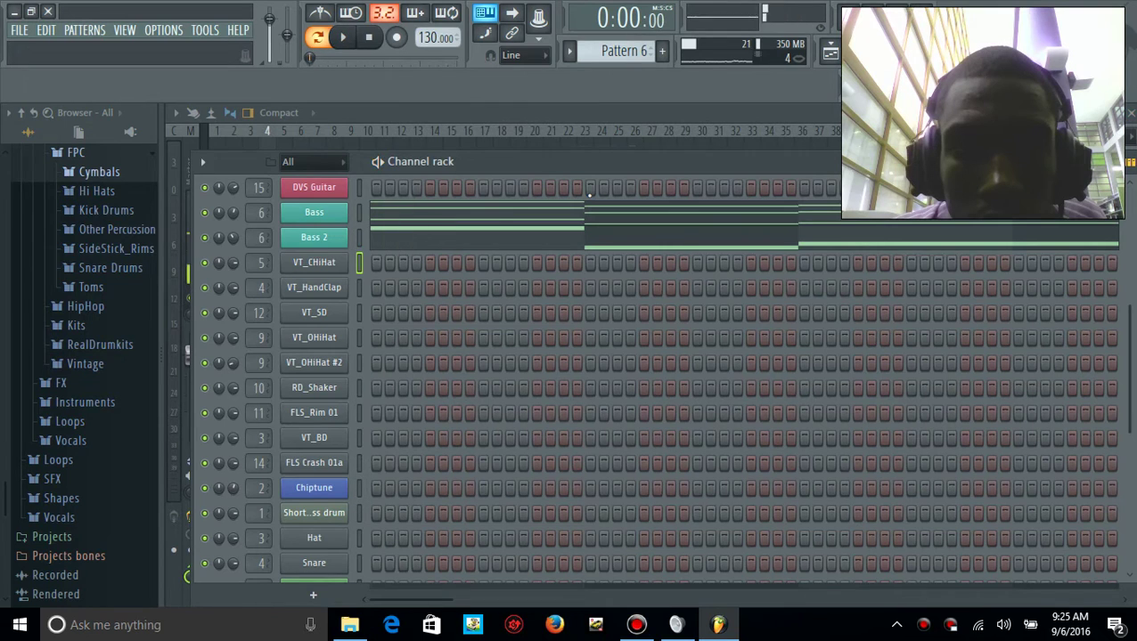
View the Bass channel's Sytrus plugin and load Fruity Reeverb 2 into effect slot 3 of mixer track Insert 6
click(333, 217)
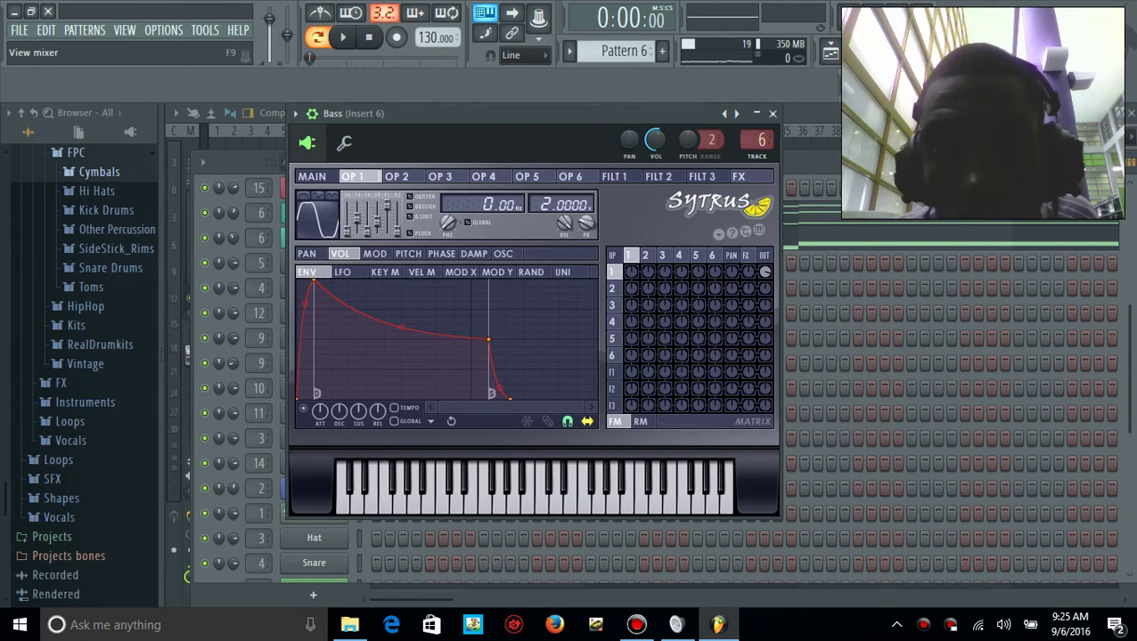
click(909, 53)
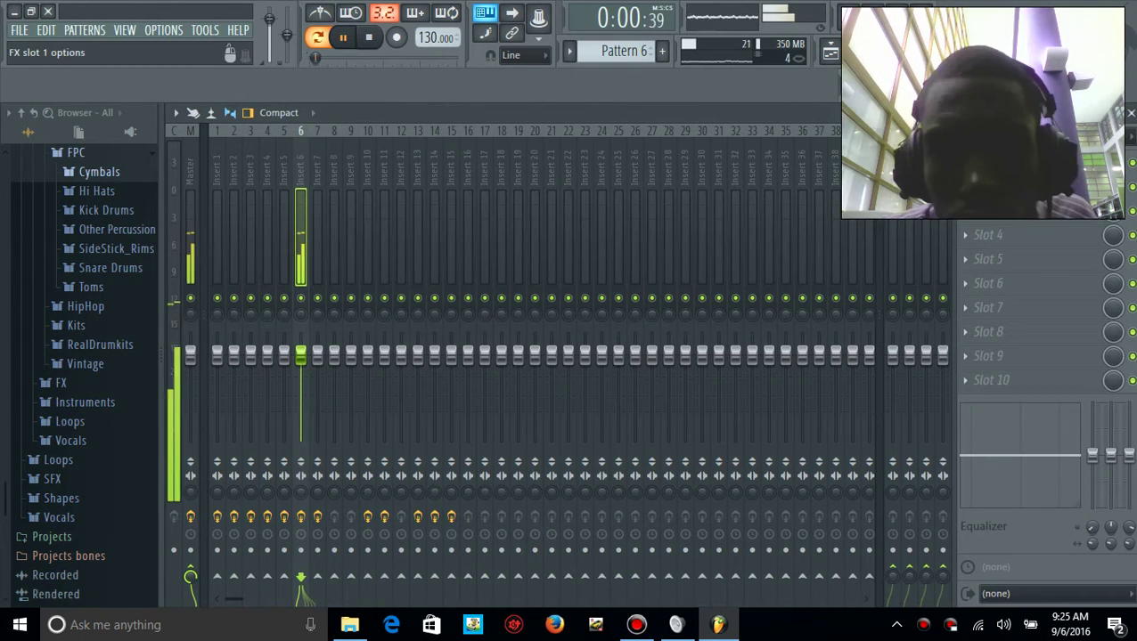
click(969, 223)
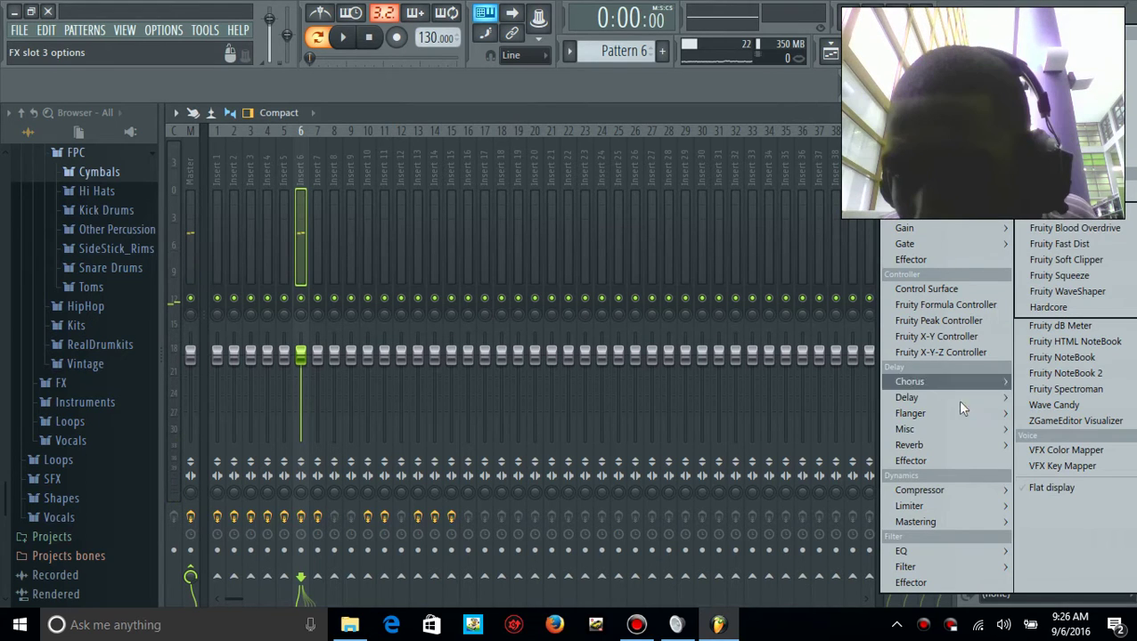
mouse_move(991, 447)
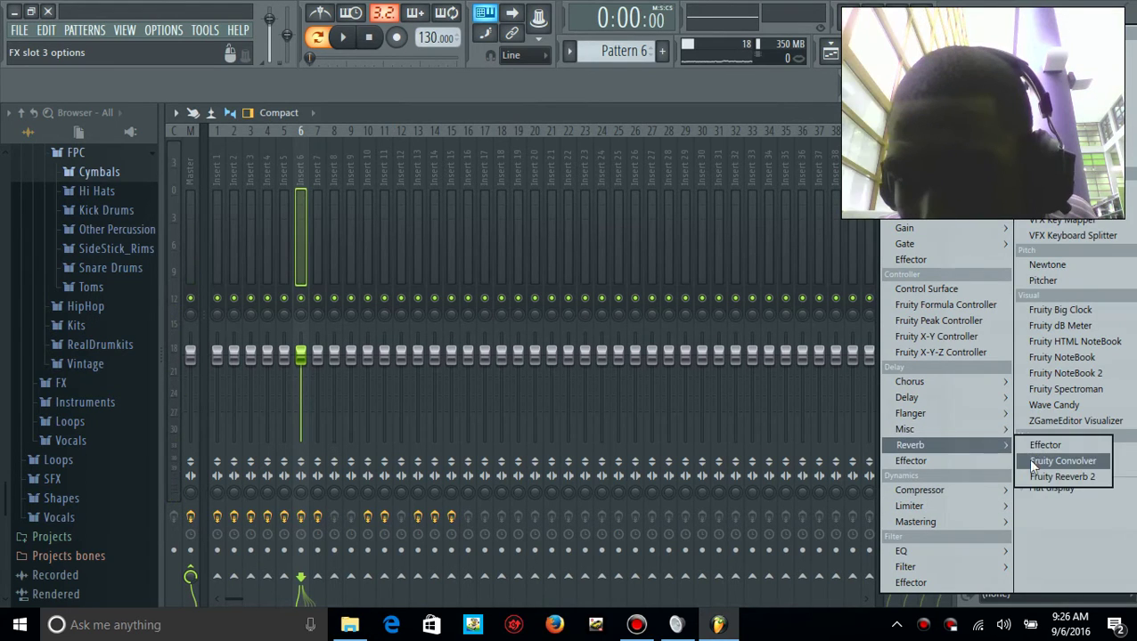
click(1039, 468)
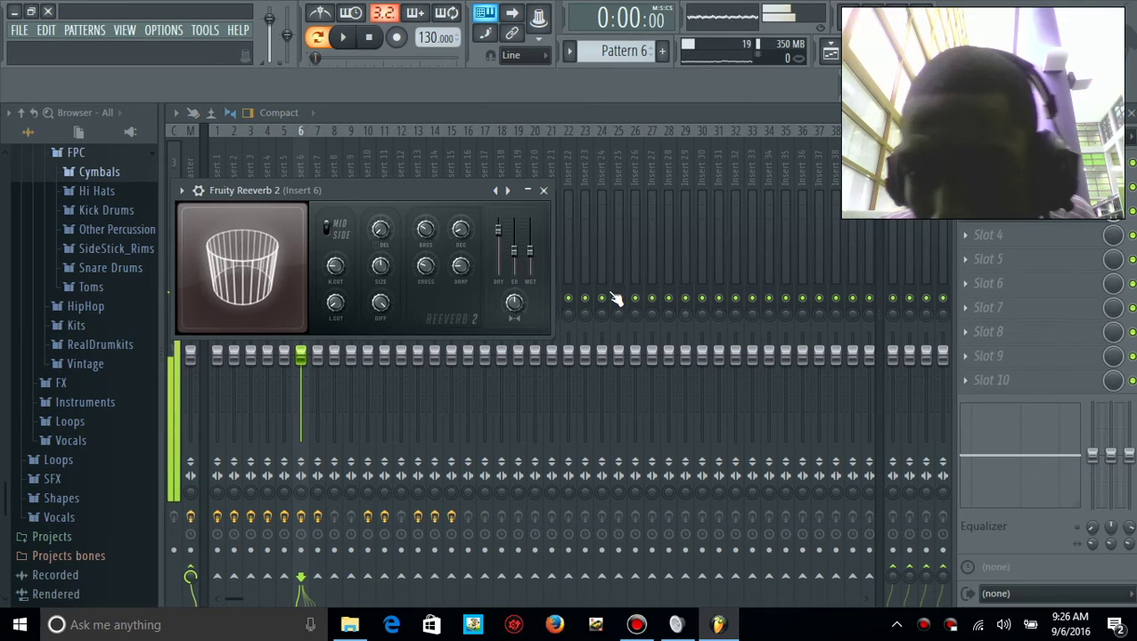
Lower the wet level of Fruity Reeverb 2 on Insert 6 to 10% and close the effect window
drag(529, 252, 529, 267)
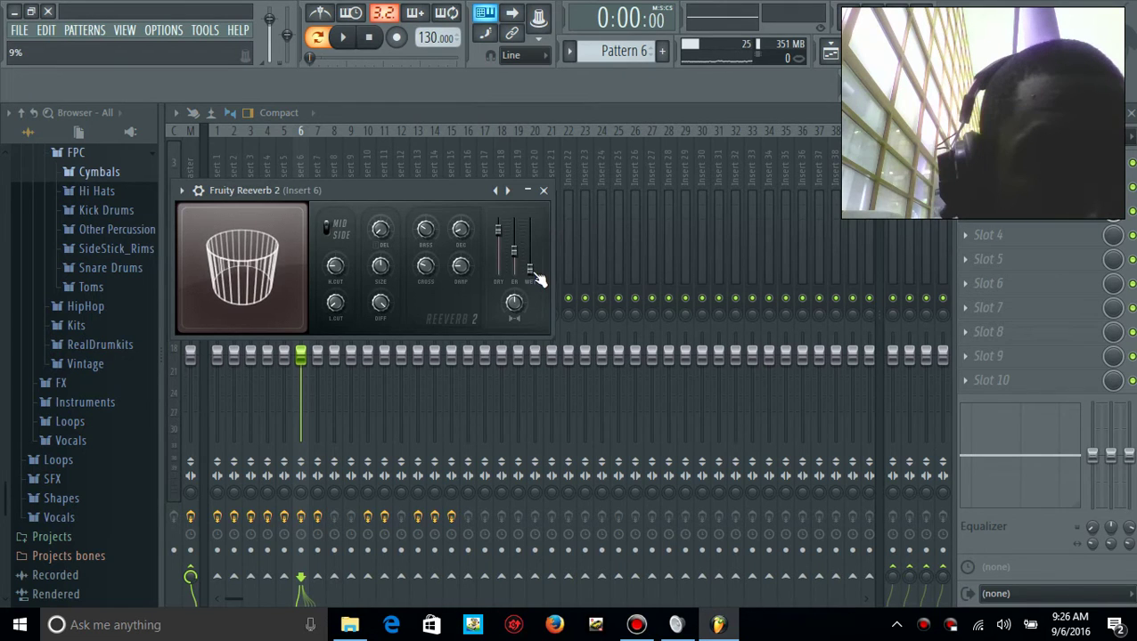
drag(531, 269, 532, 268)
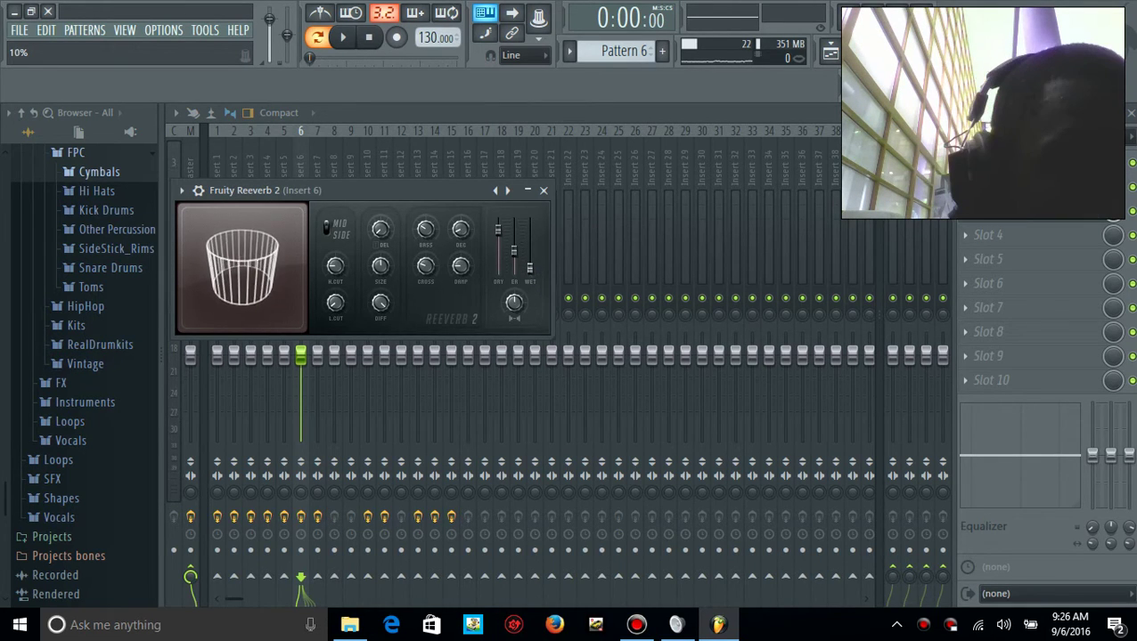
click(543, 190)
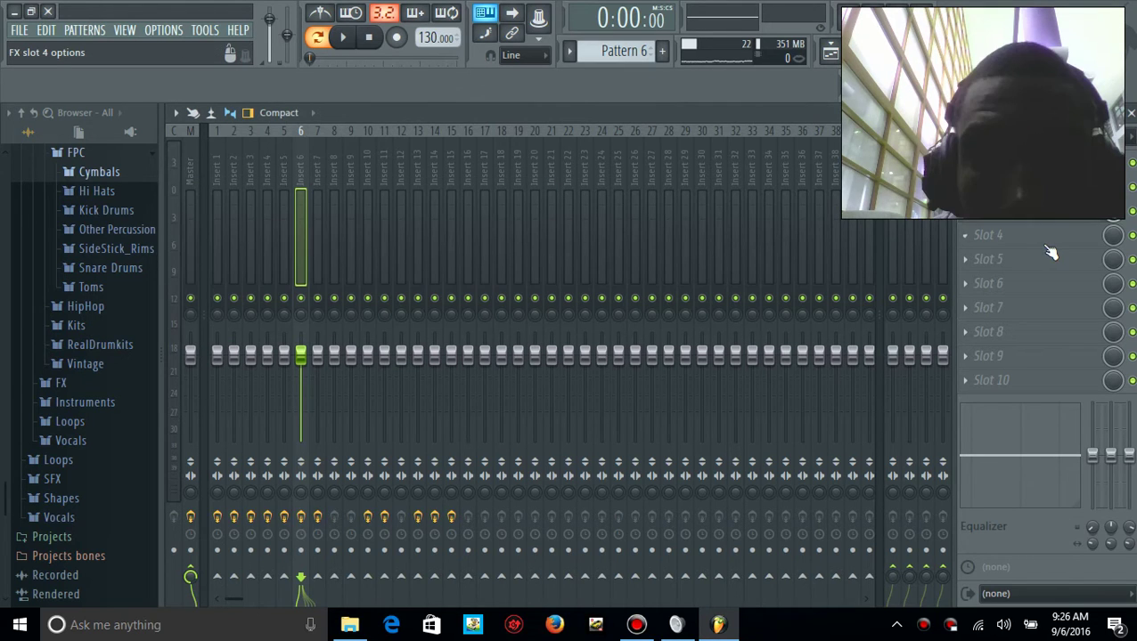
Load Fruity delay 2 into effect slot 4 of Insert 6 and play Pattern 6 to hear it, stopping playback when done
click(964, 234)
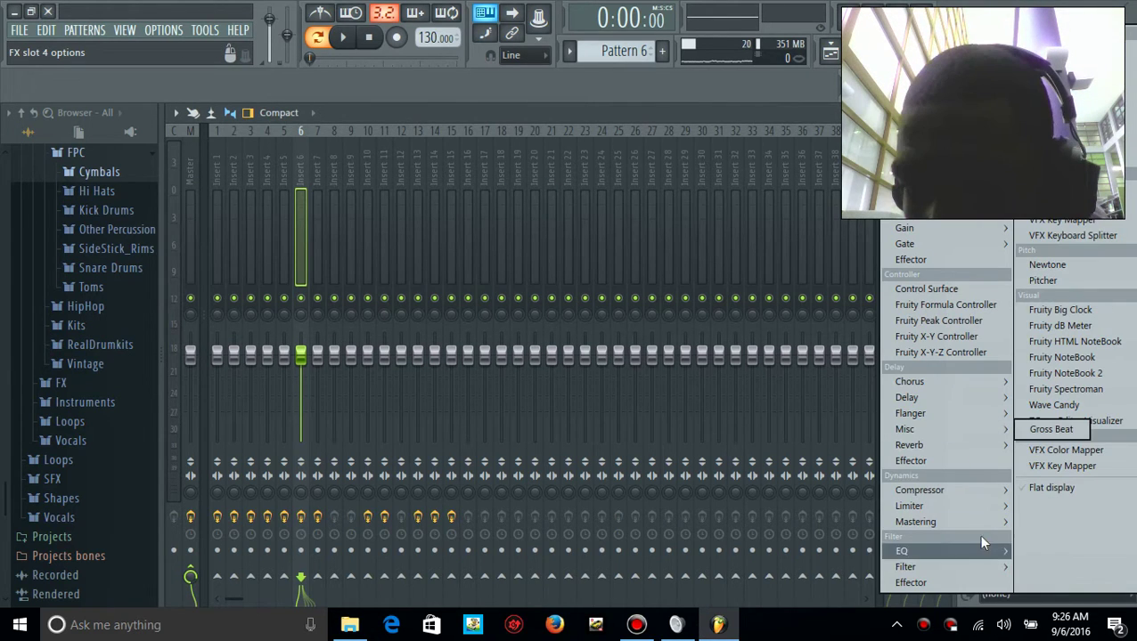
mouse_move(980, 397)
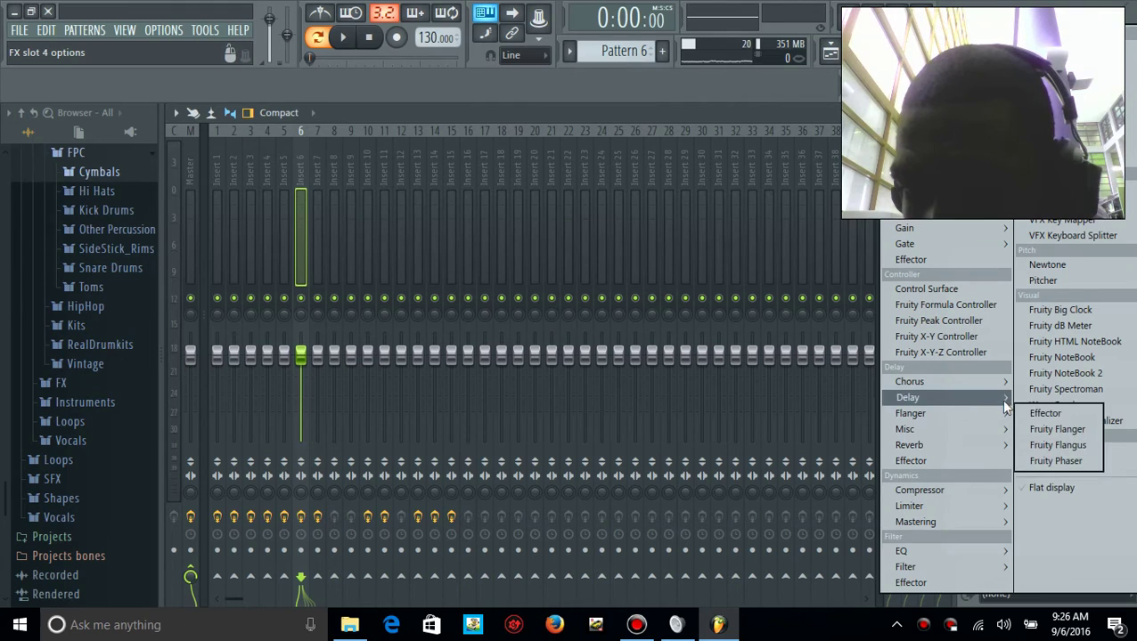
click(1038, 412)
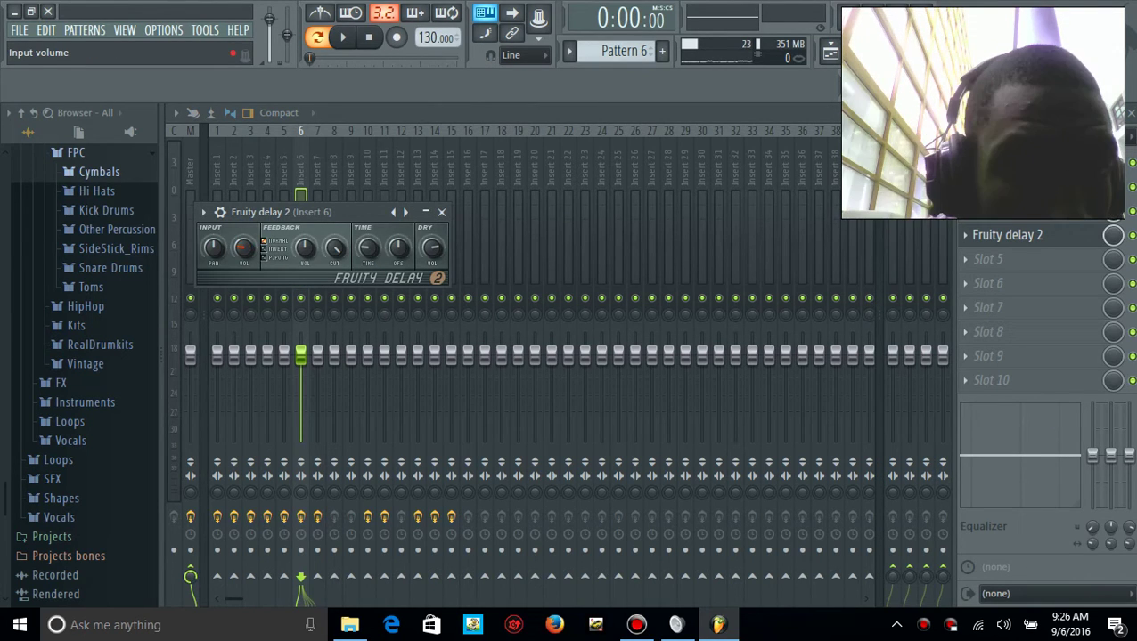
key(space)
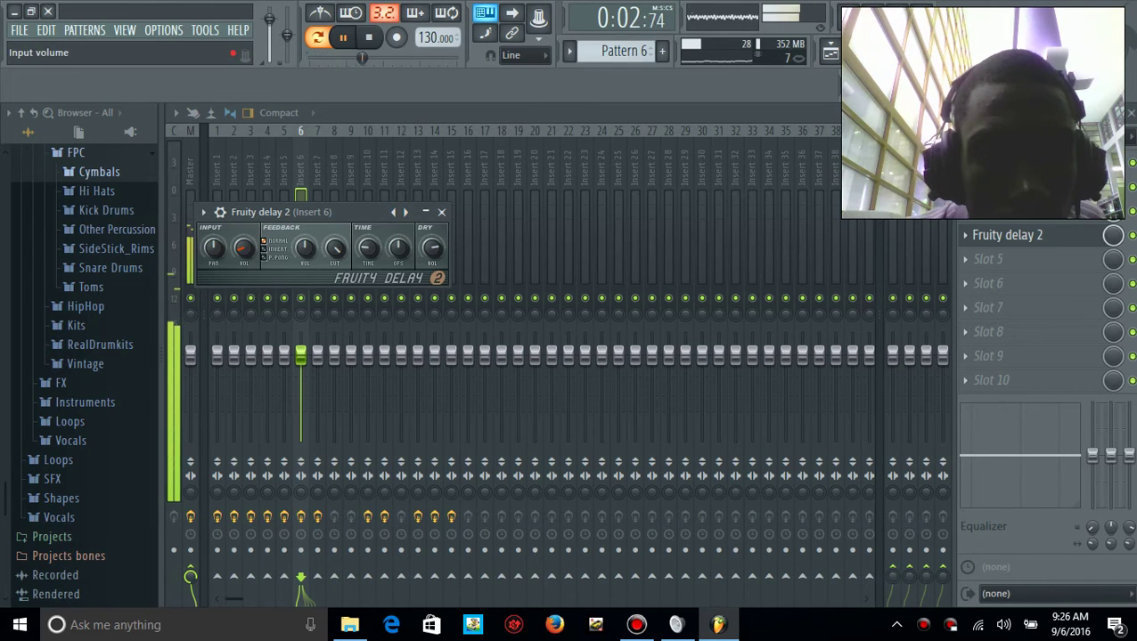
click(441, 213)
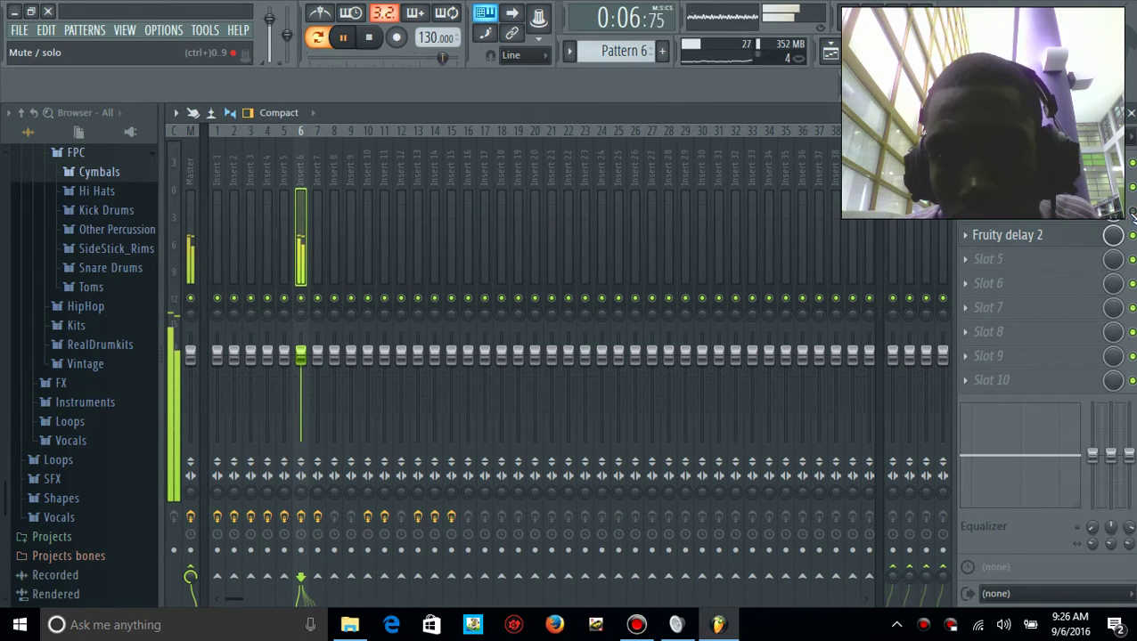
key(space)
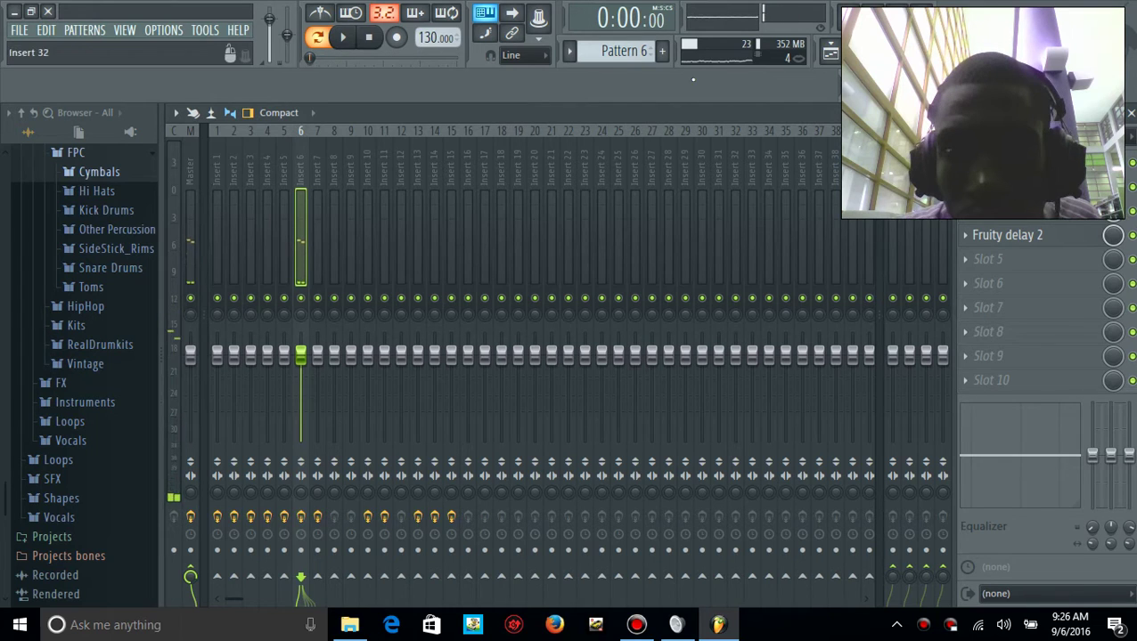
Return to the channel rack and examine the Bass channel's Sytrus operator 1 volume envelope
click(887, 53)
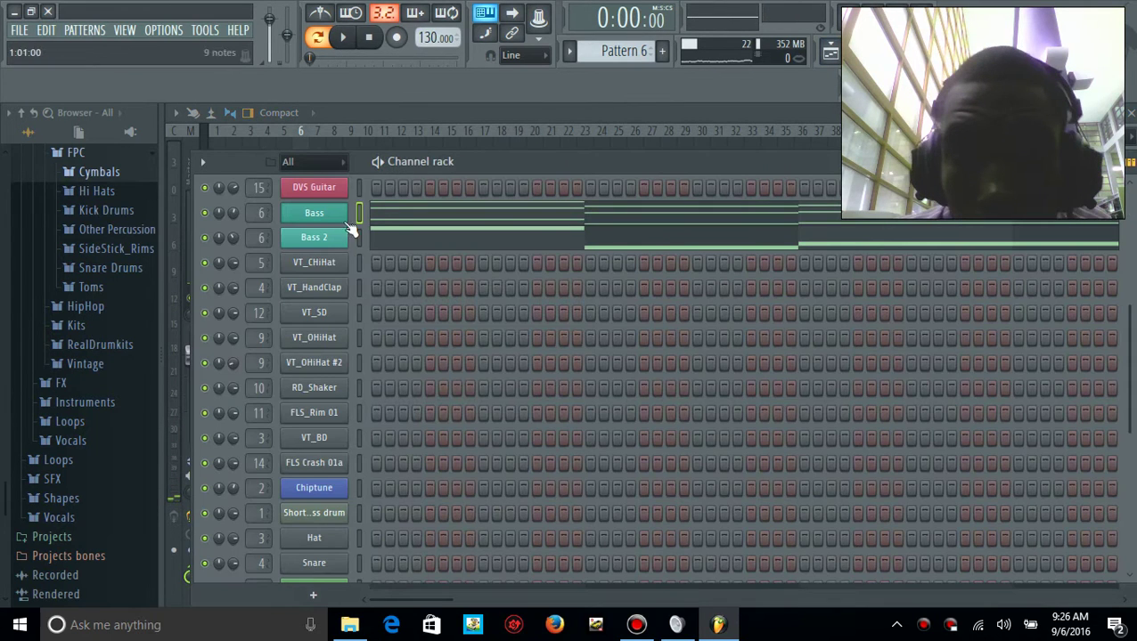
click(312, 218)
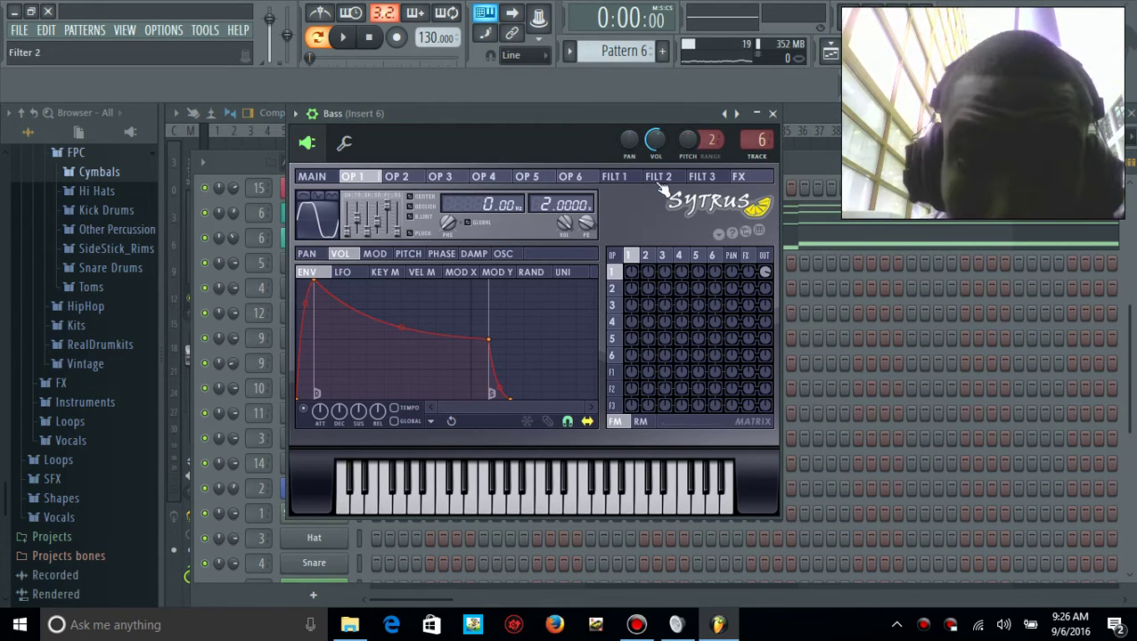
drag(660, 181, 364, 173)
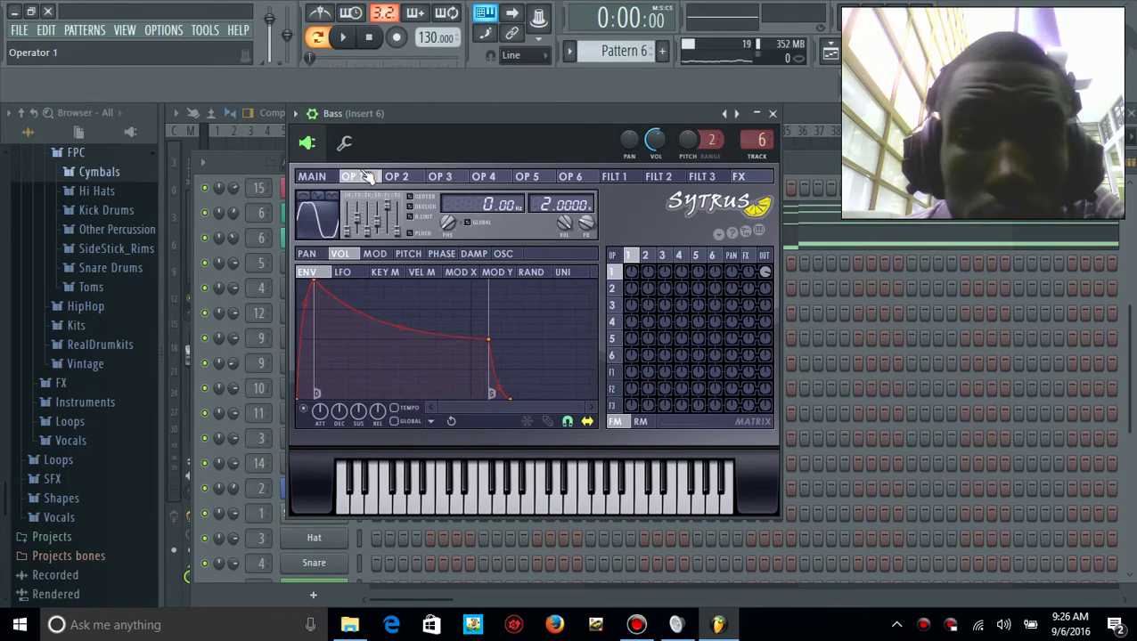
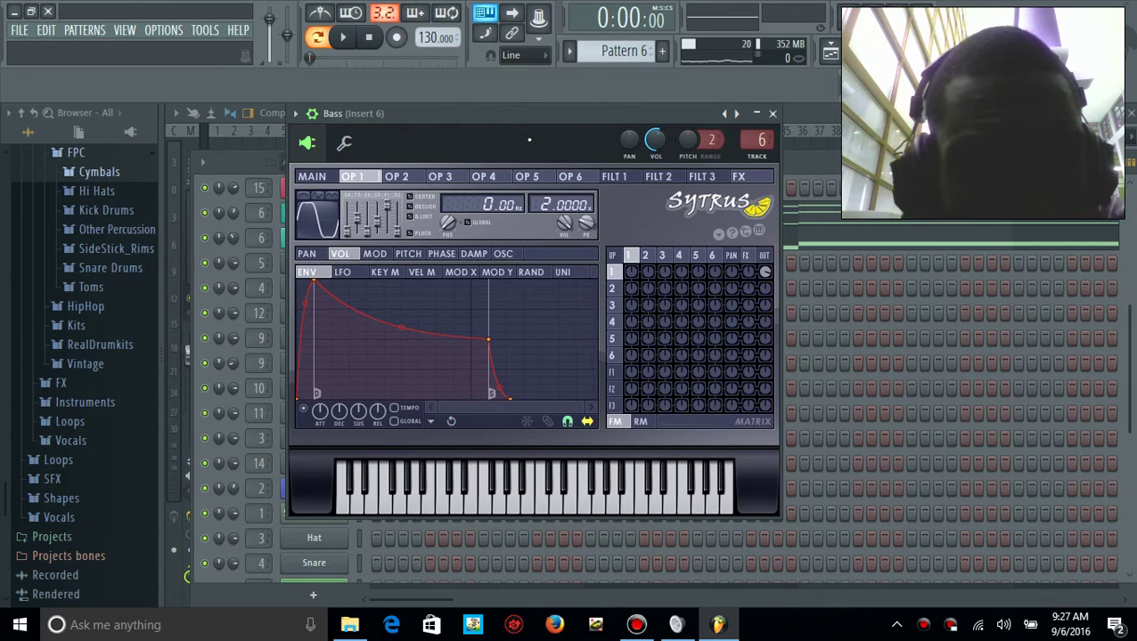
click(773, 114)
Compare the Sytrus operator 1 settings of Bass 2 and Bass, and play Pattern 6 briefly
click(321, 241)
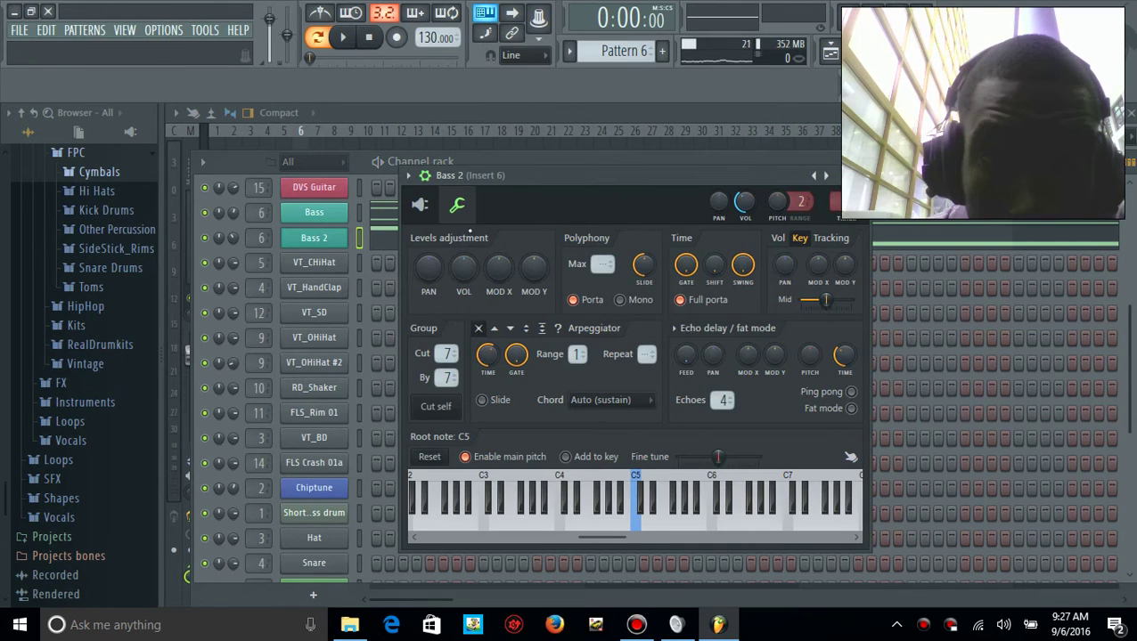
click(422, 206)
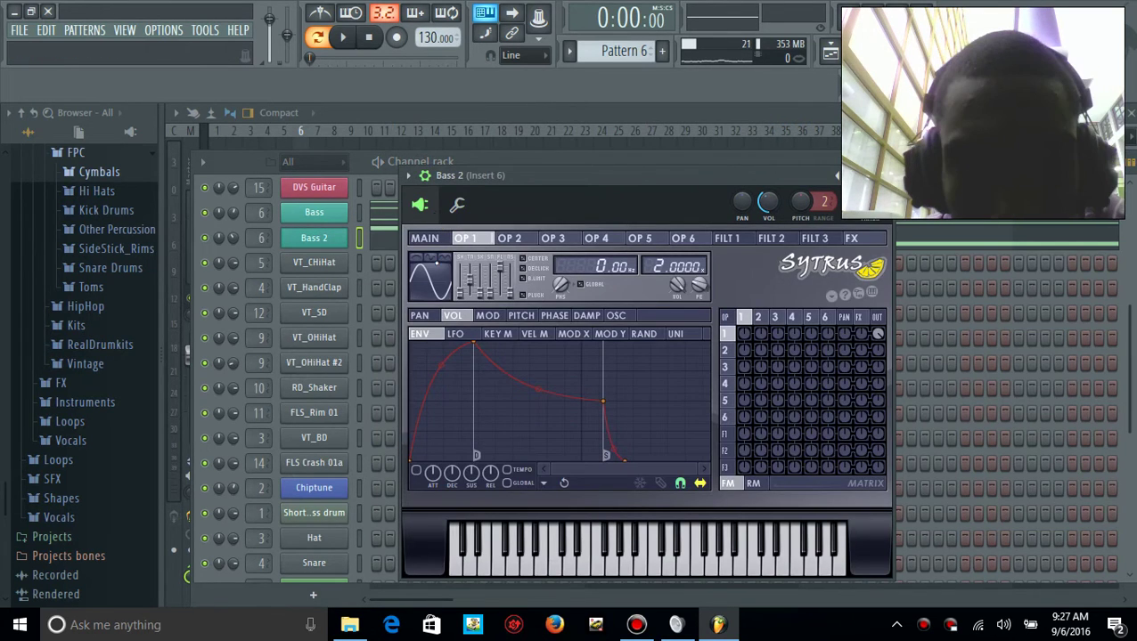
click(330, 219)
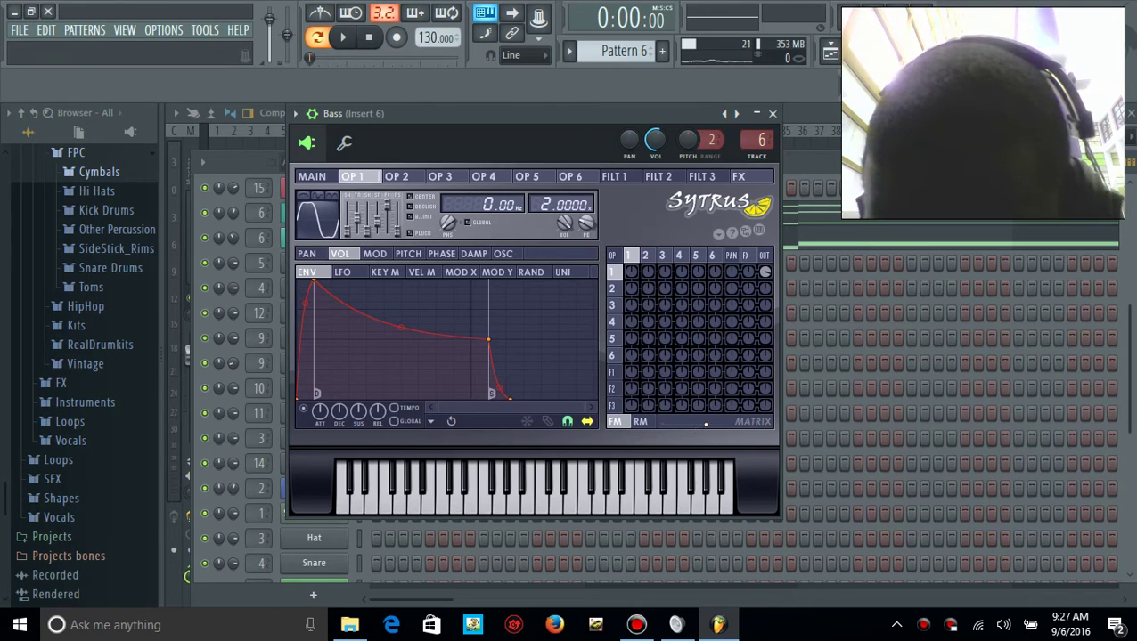
click(773, 114)
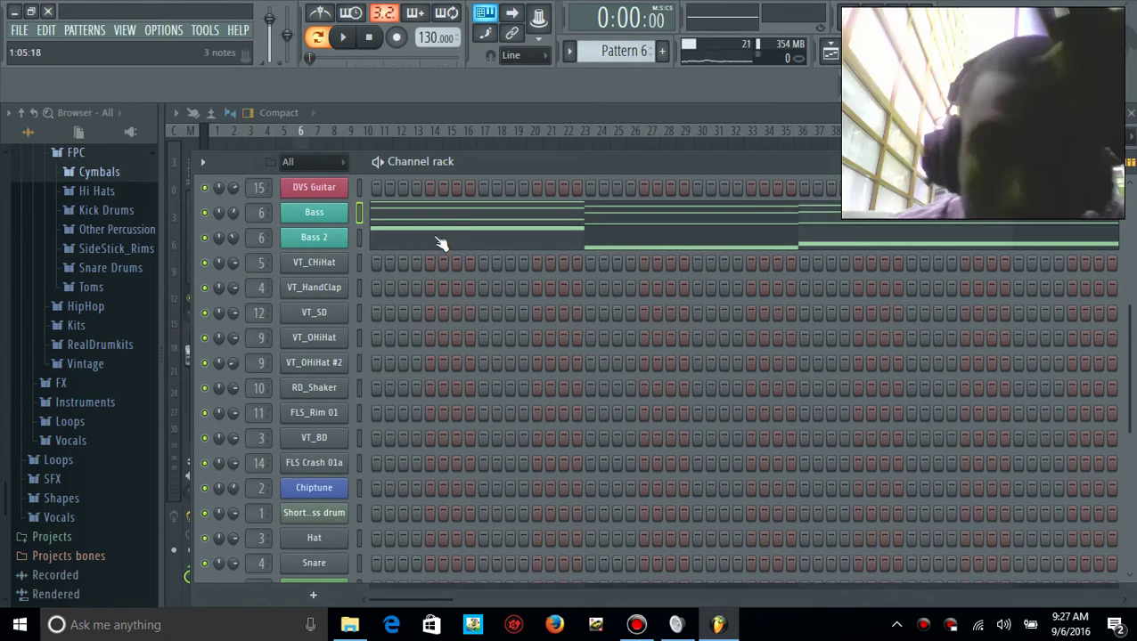
key(space)
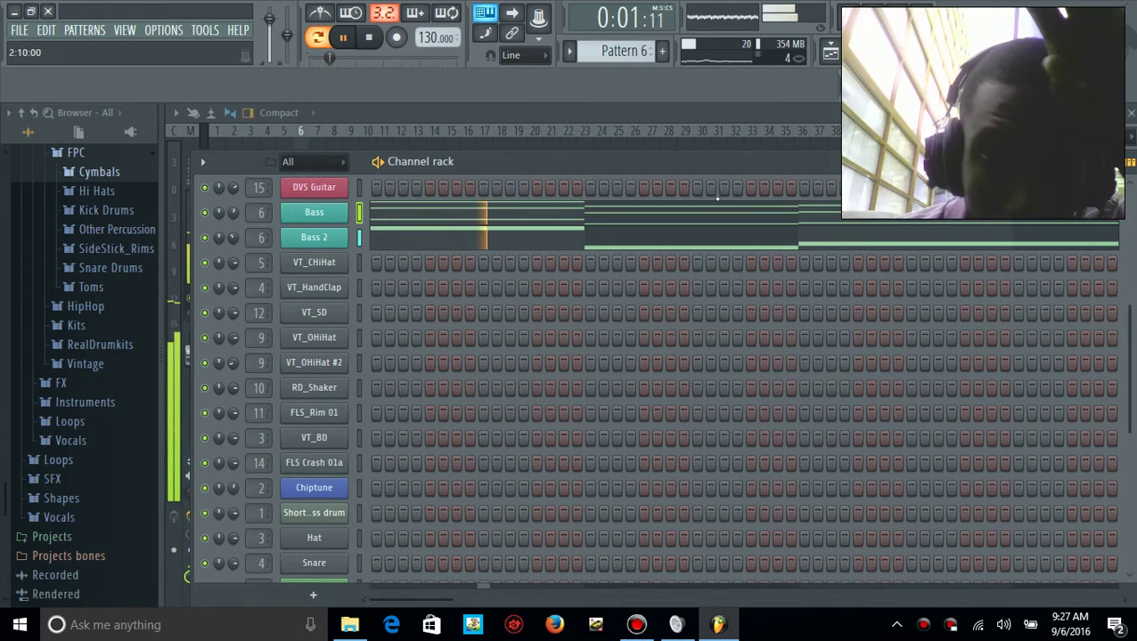
key(space)
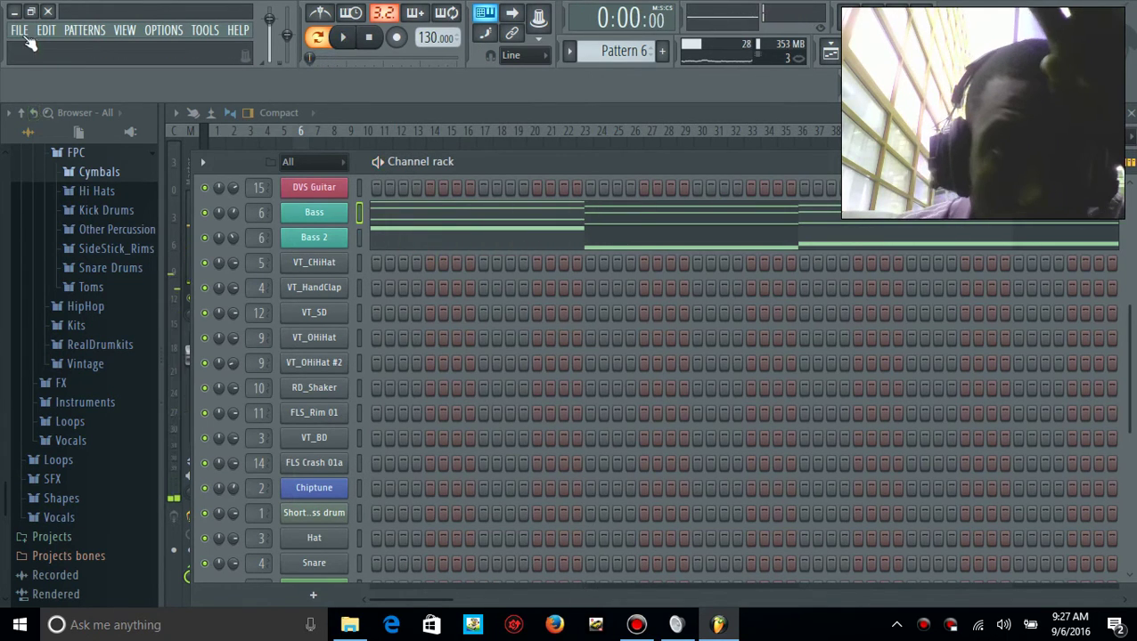
Save the project, plus a copy as the zipped loop file "Future - Inside the Mattress" in the 32GB folder, replacing the existing zip
click(22, 32)
click(36, 101)
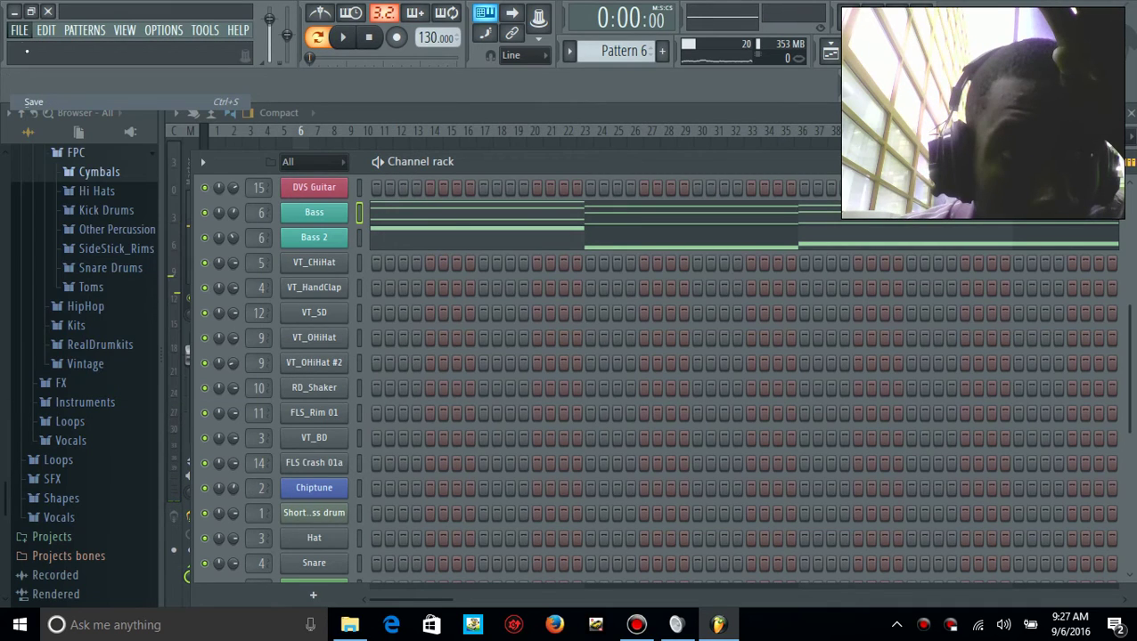
click(20, 33)
click(59, 112)
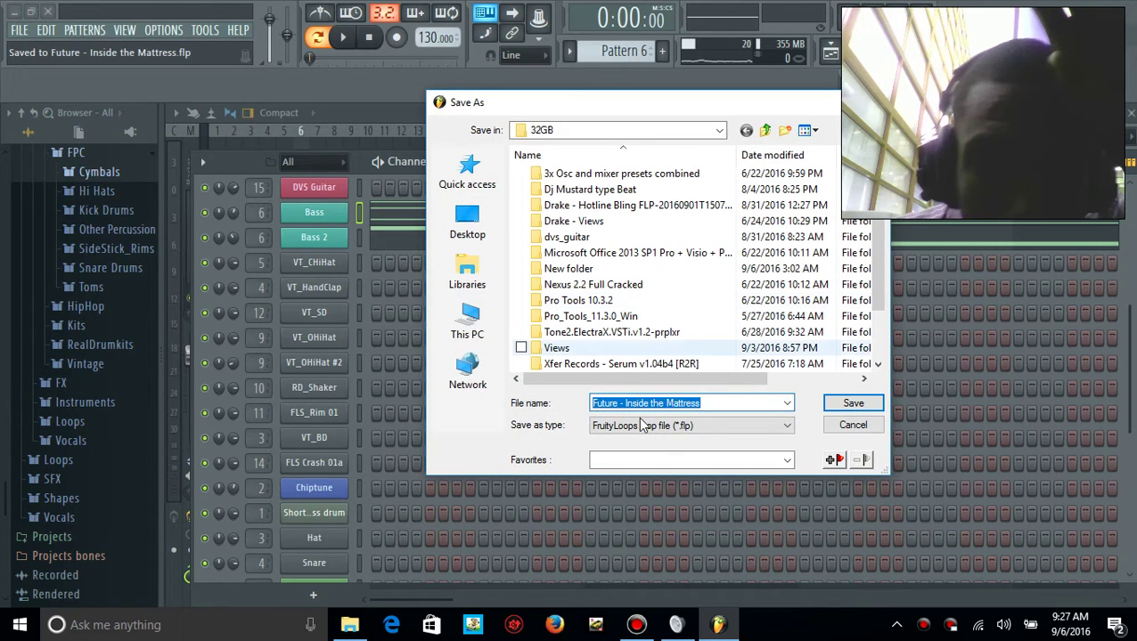
click(651, 426)
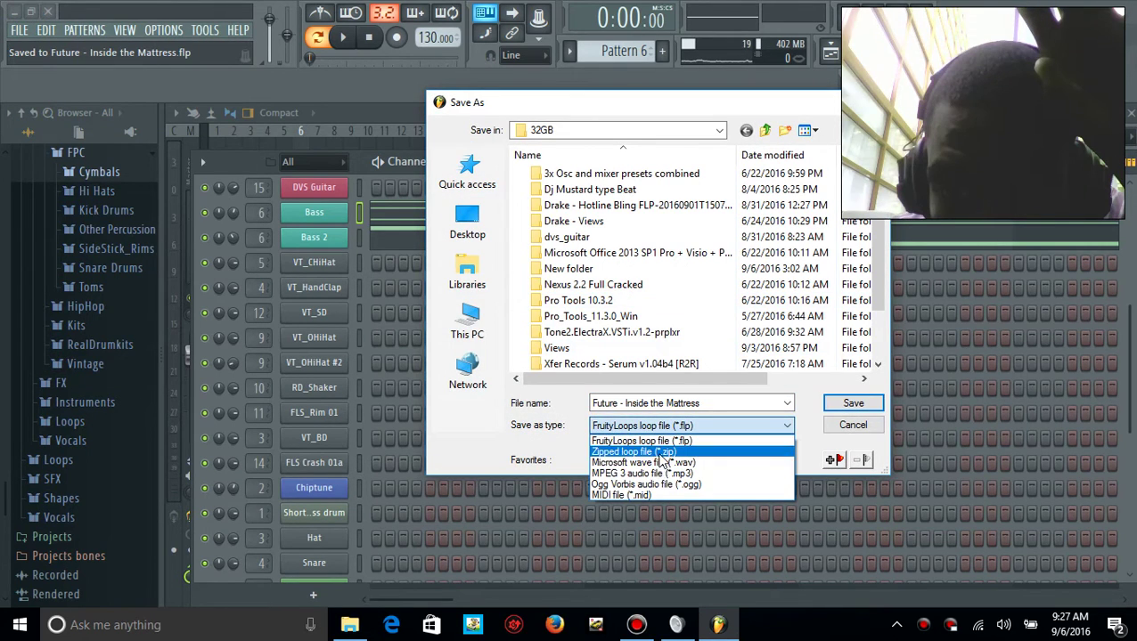
click(659, 450)
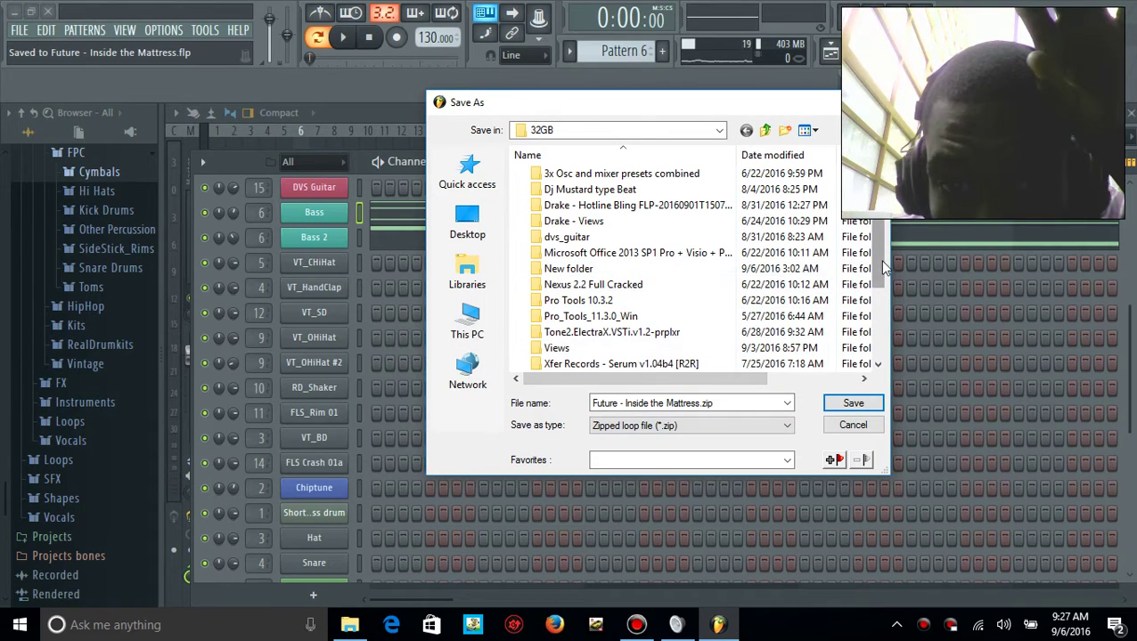
click(879, 332)
drag(878, 327, 877, 346)
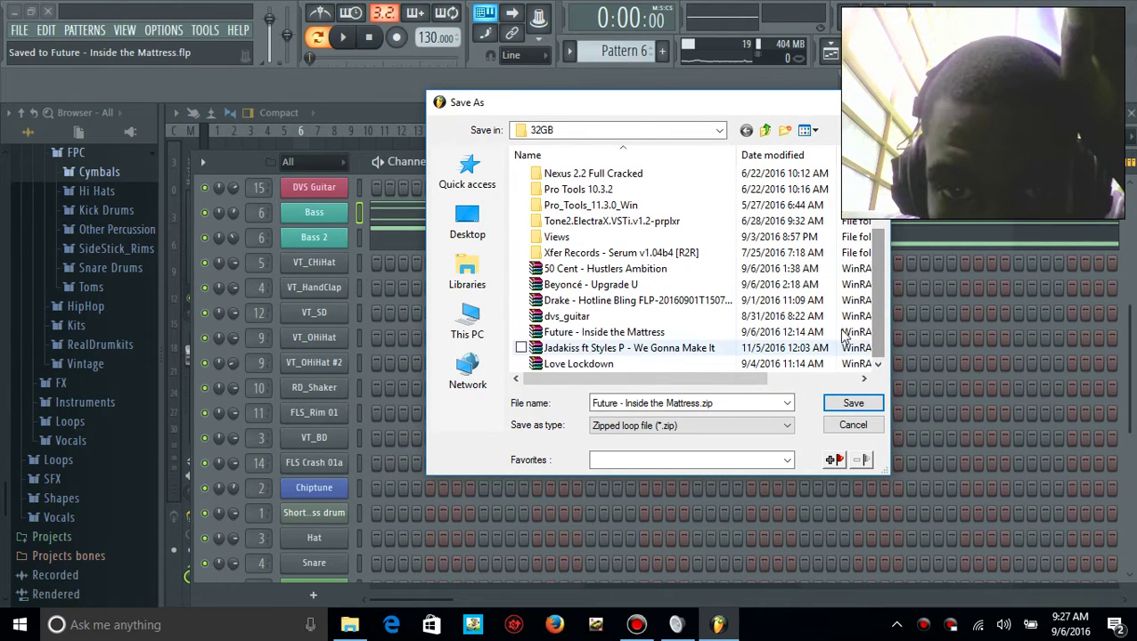
click(756, 332)
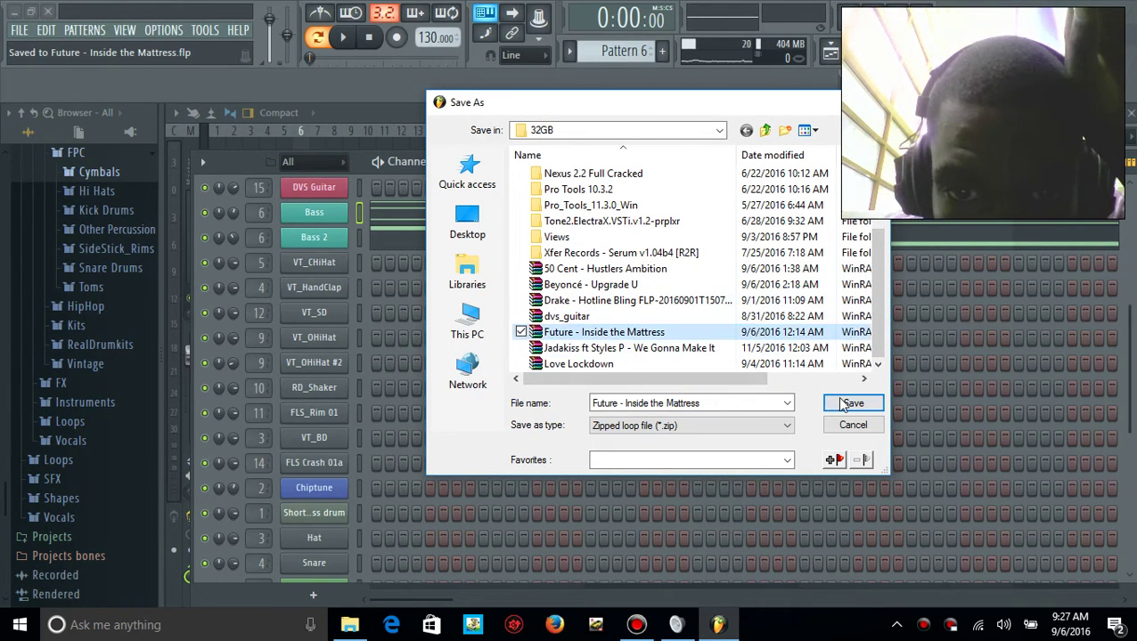
click(842, 402)
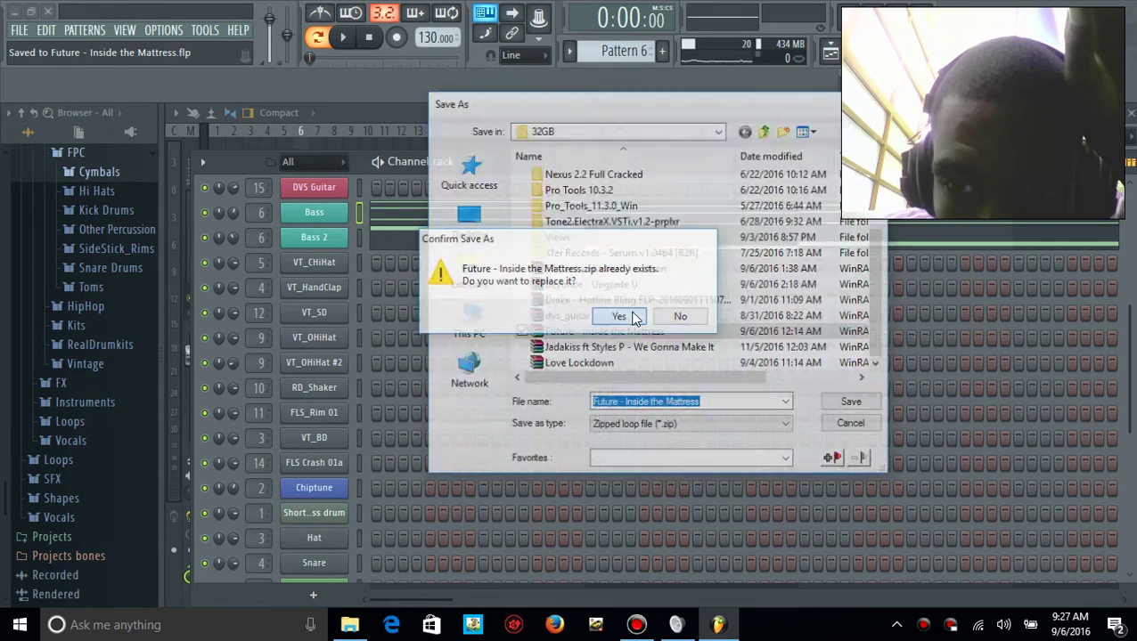
click(621, 316)
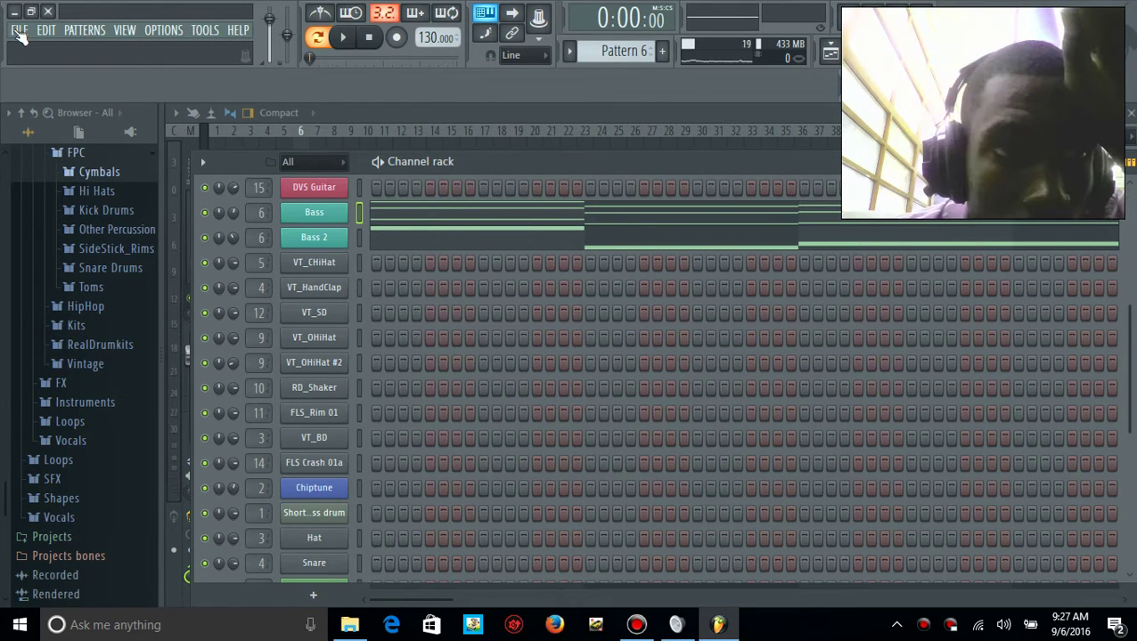
Save the project as the FruityLoops loop file "Future - Inside the Mattress.flp" in the 32GB folder, replacing the existing file
click(17, 29)
click(58, 106)
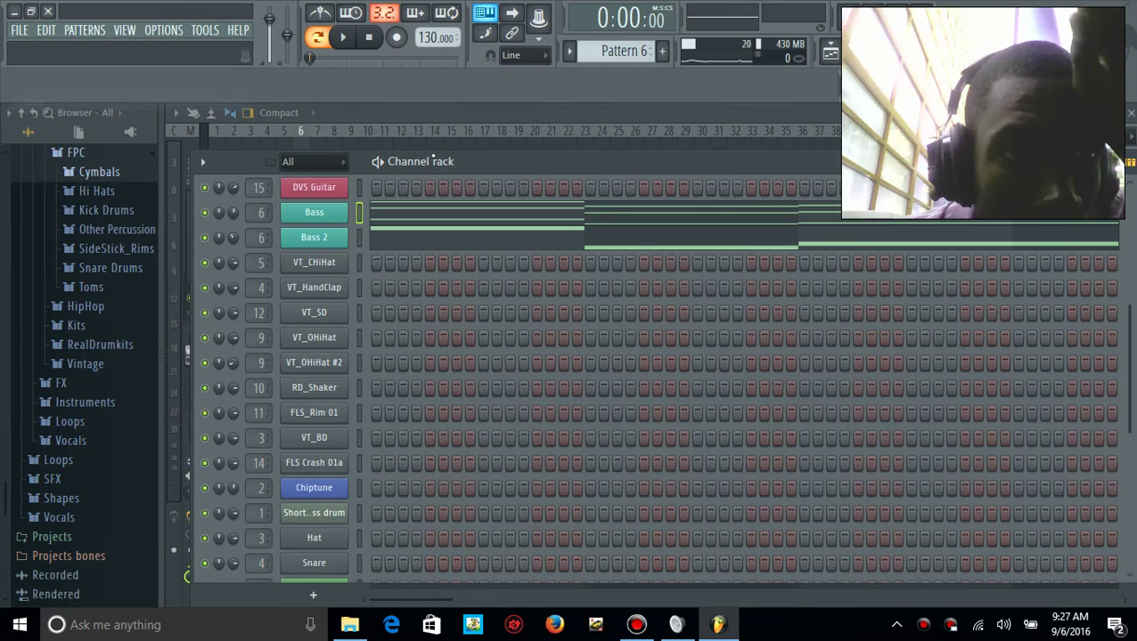
click(649, 425)
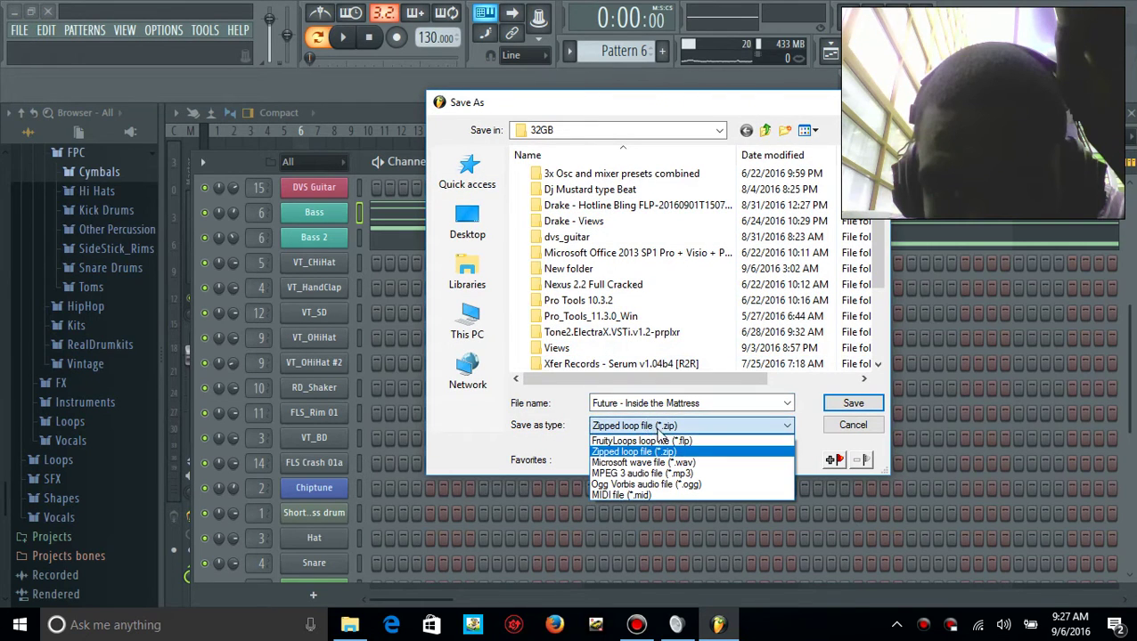
click(667, 444)
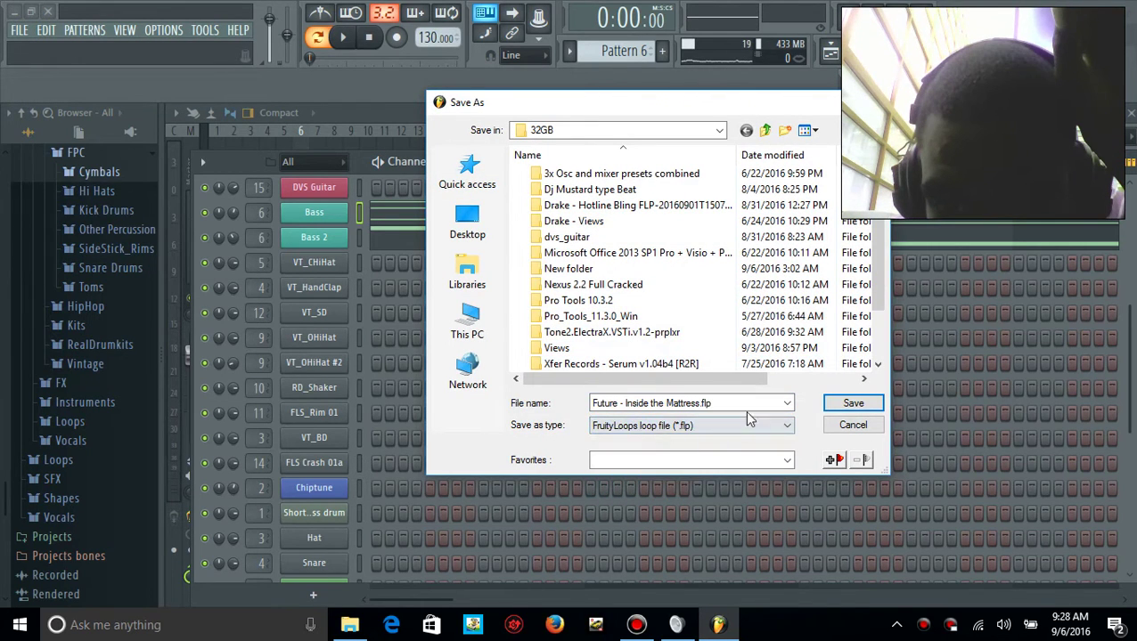
click(854, 404)
click(619, 317)
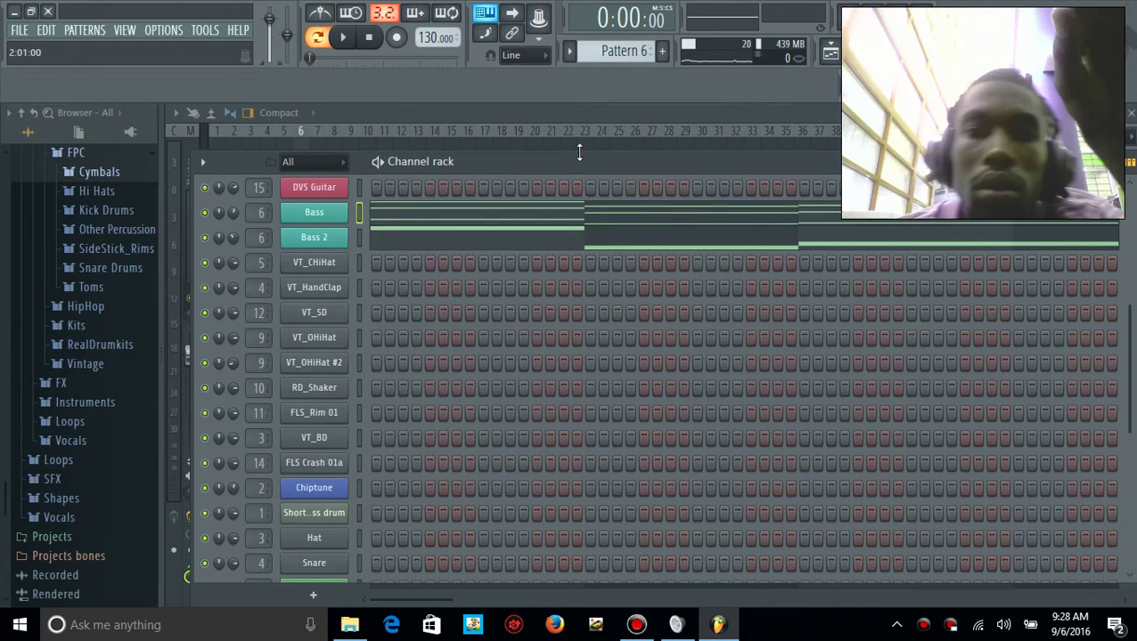
Play Pattern 6 briefly and stop it, and switch to Pattern 7 to view its Phased Guitar and SINGLE Talkbox channels
key(space)
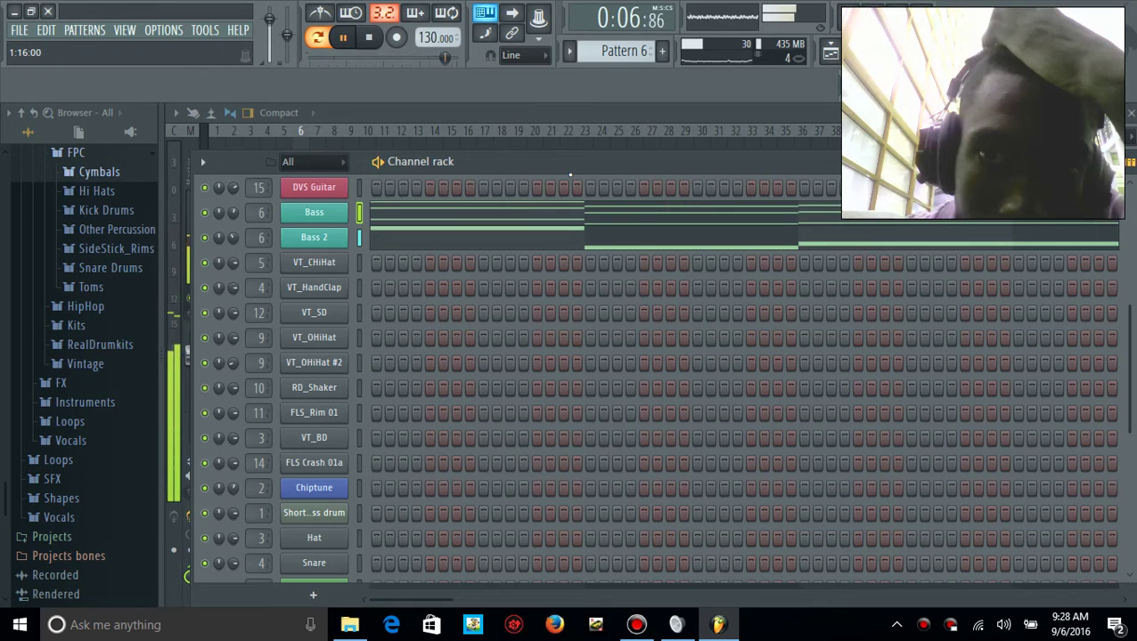
key(space)
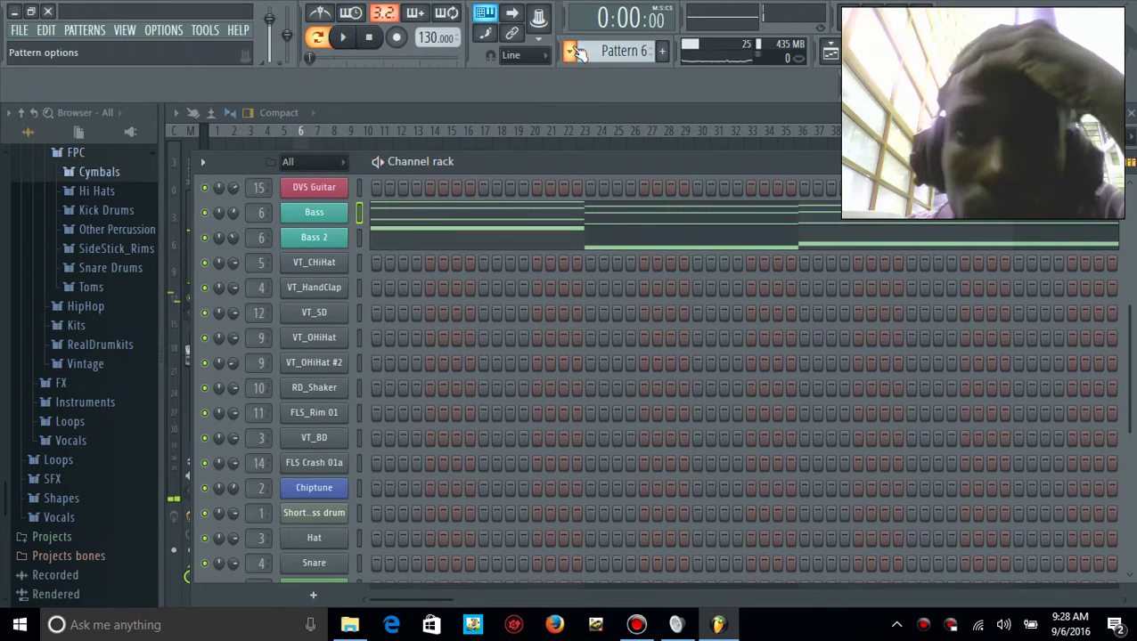
click(572, 51)
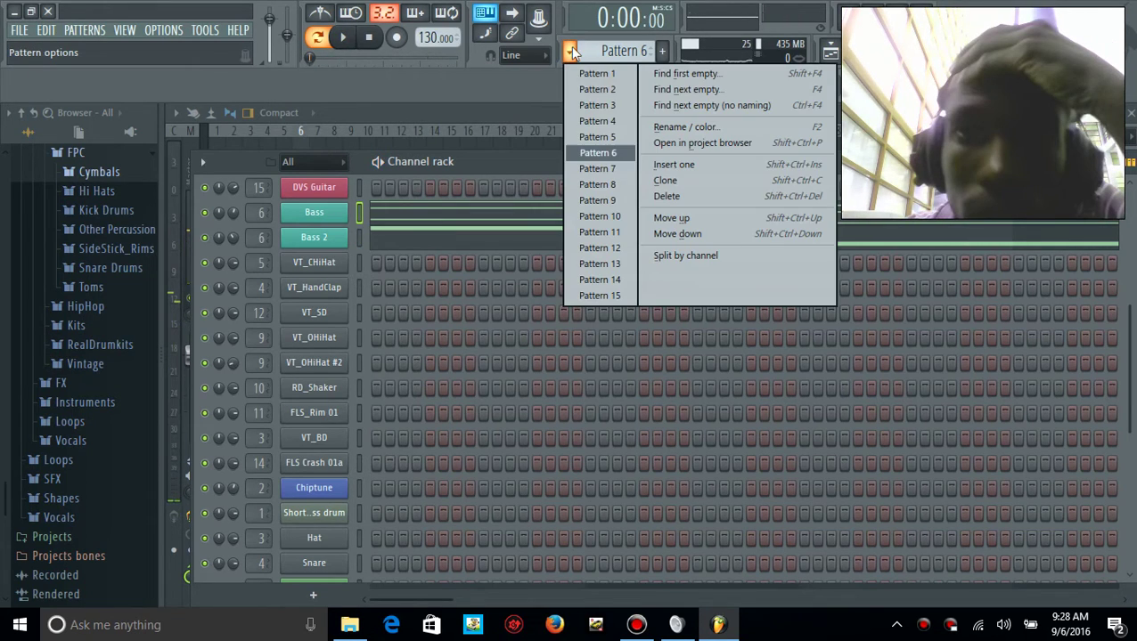
click(597, 167)
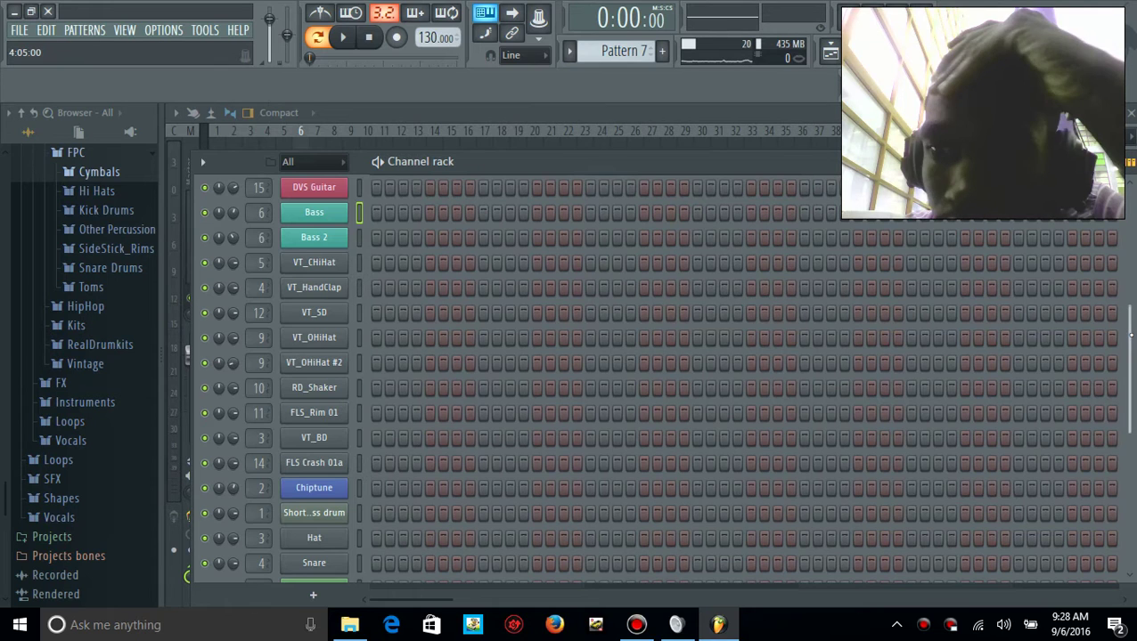
scroll(654, 383, up, 4)
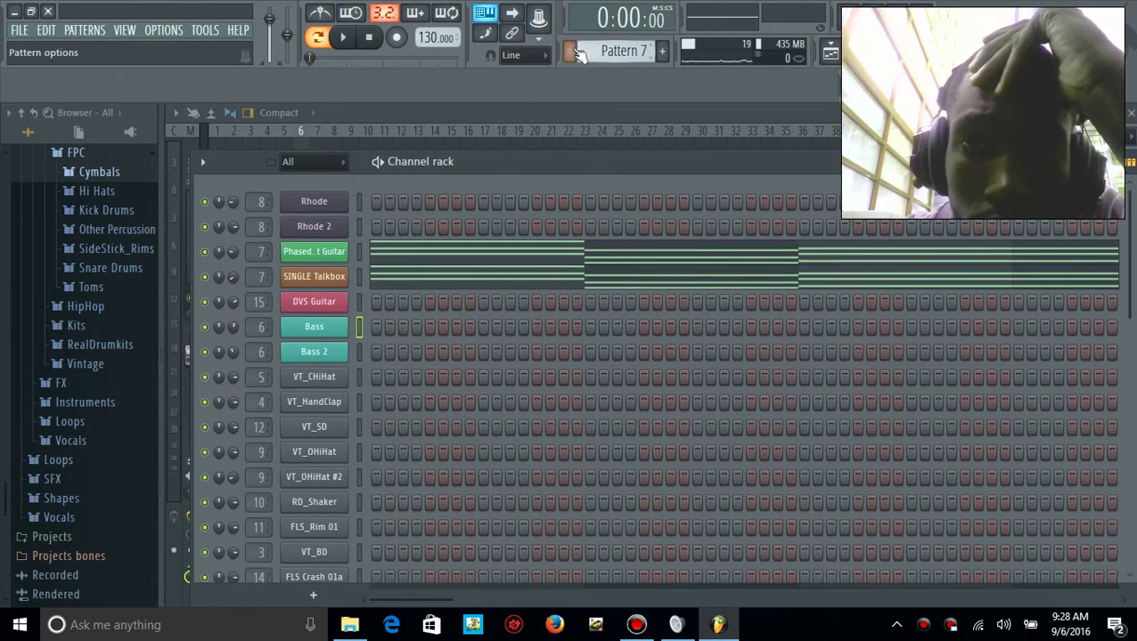
Switch to Pattern 8 and play it back, and bring up Pattern 9 in the channel rack
click(575, 52)
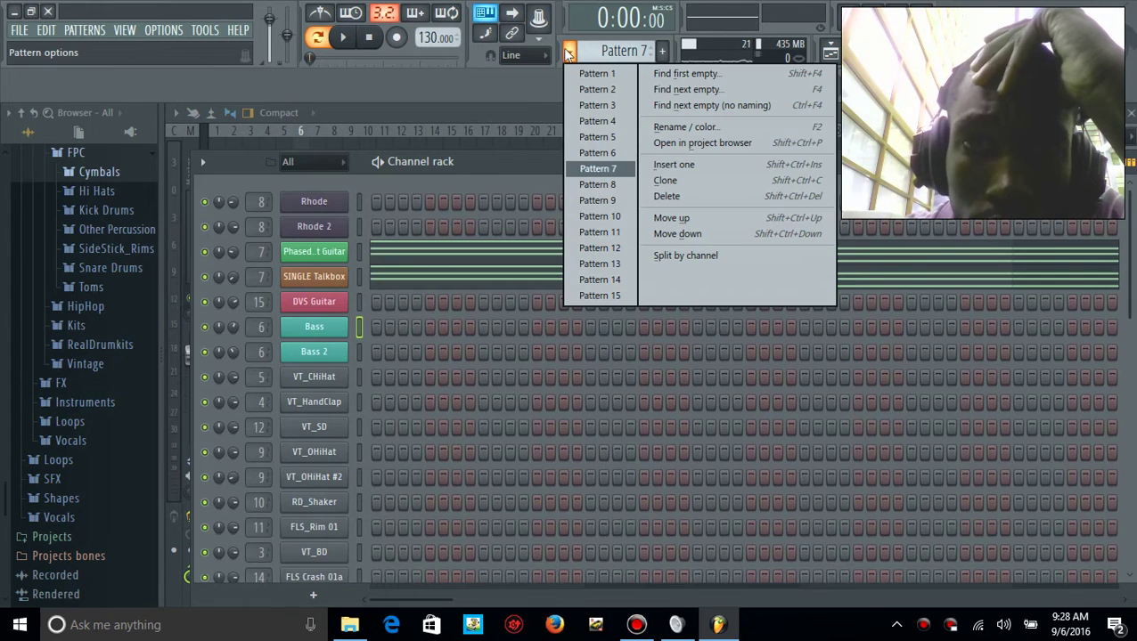
click(588, 184)
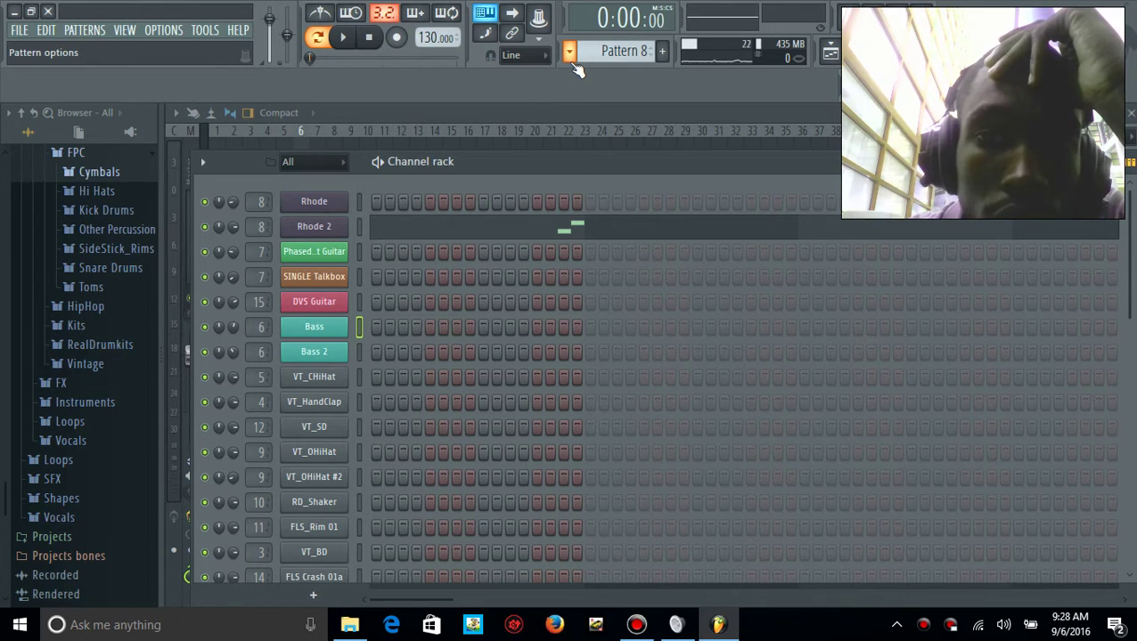
key(space)
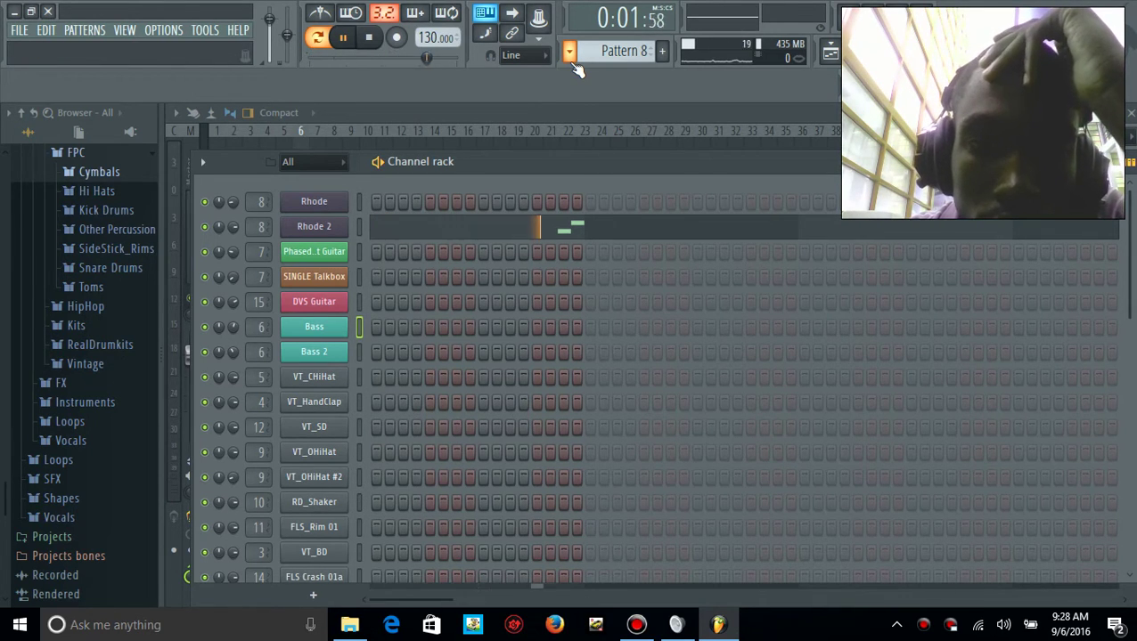
key(space)
click(569, 53)
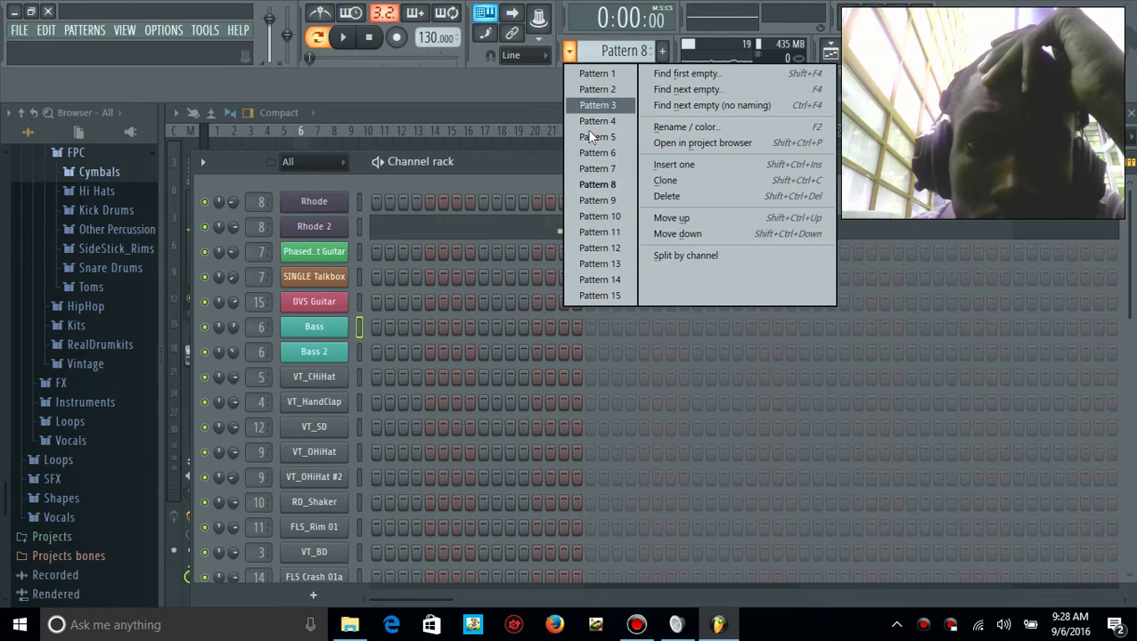
click(602, 201)
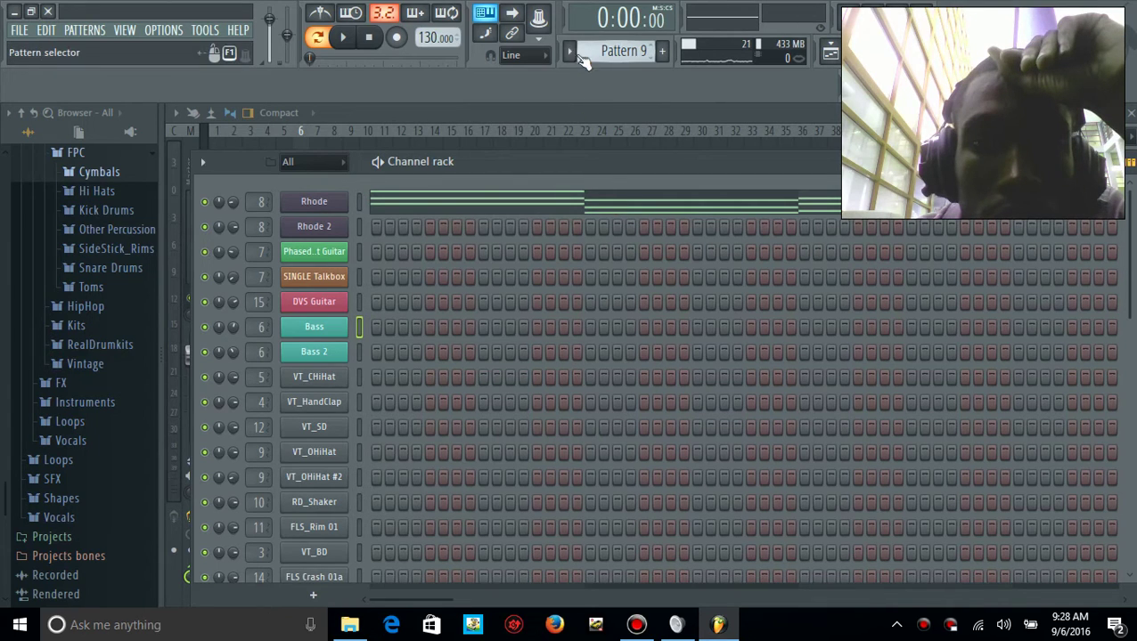
Select Pattern 10 and view the VT_OHiHat channel's notes in the piano roll
click(570, 52)
click(605, 216)
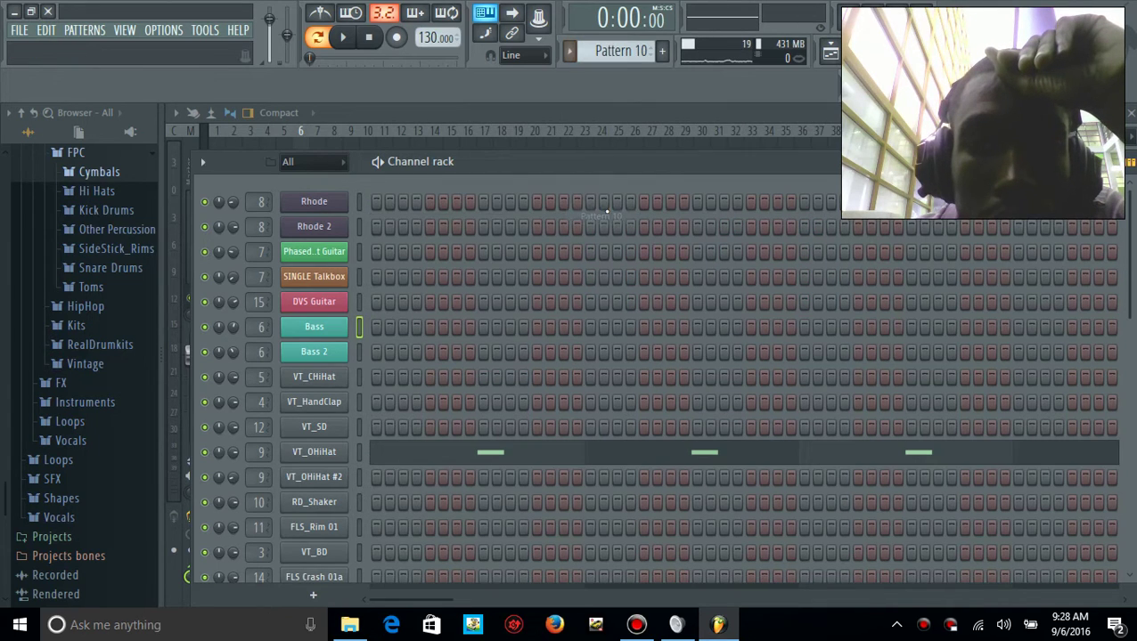
click(596, 459)
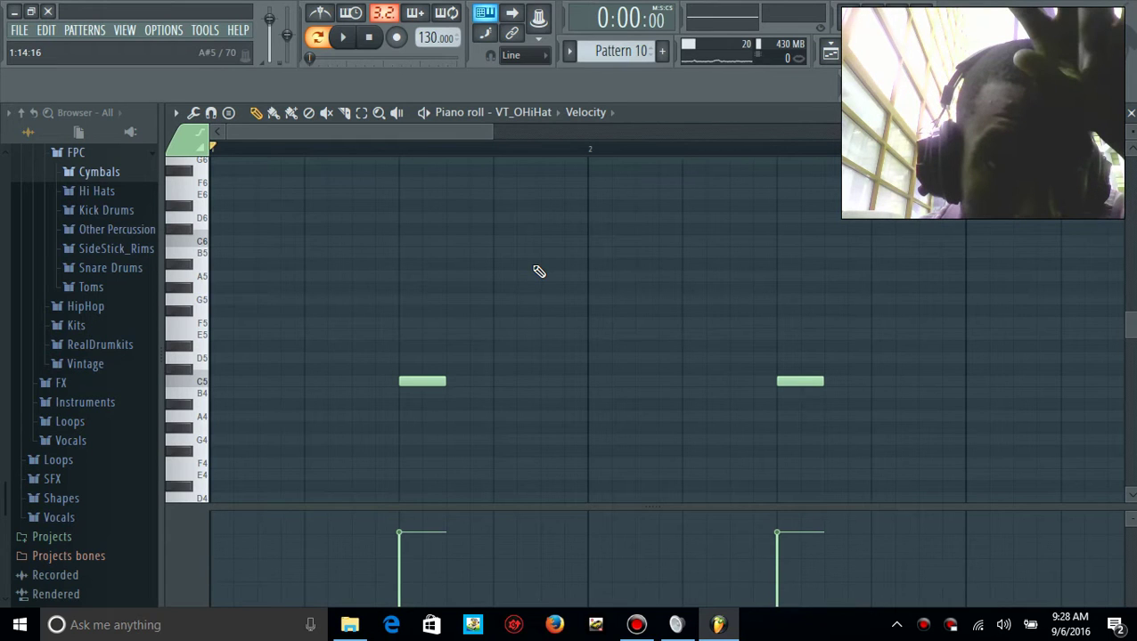
click(871, 15)
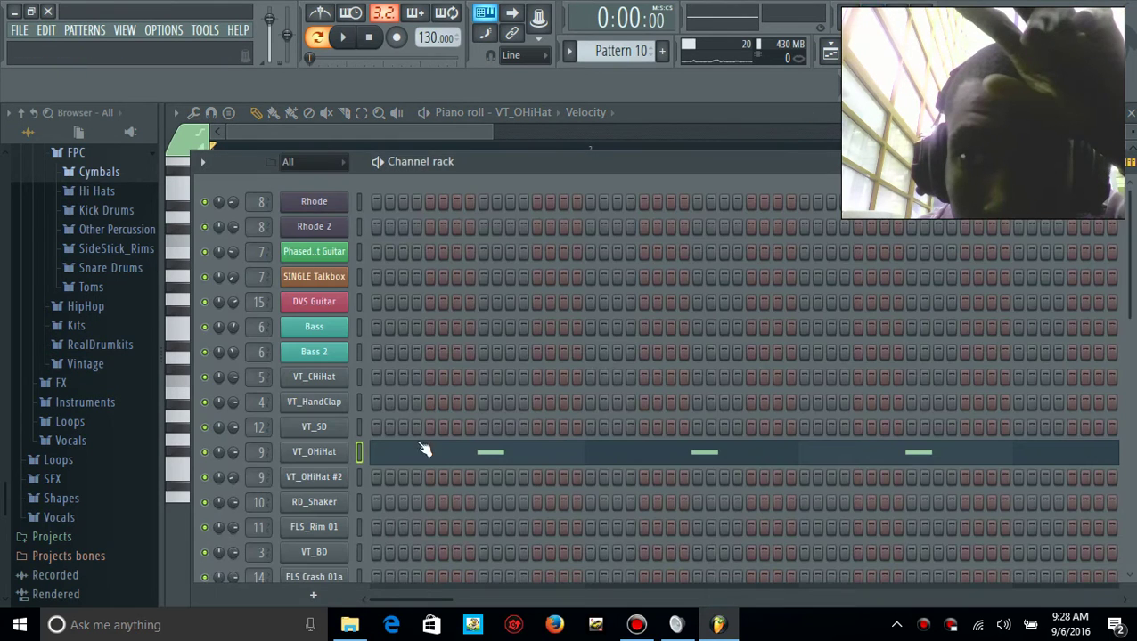
Inspect the VT_OHiHat channel's sample settings and play back Pattern 10
click(339, 455)
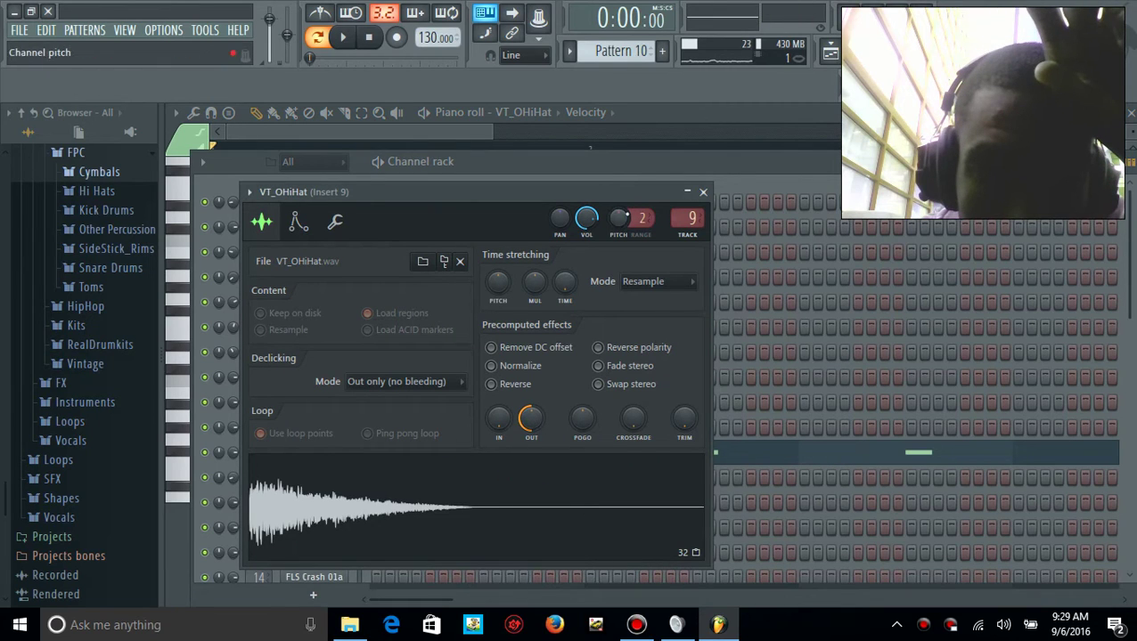
click(703, 193)
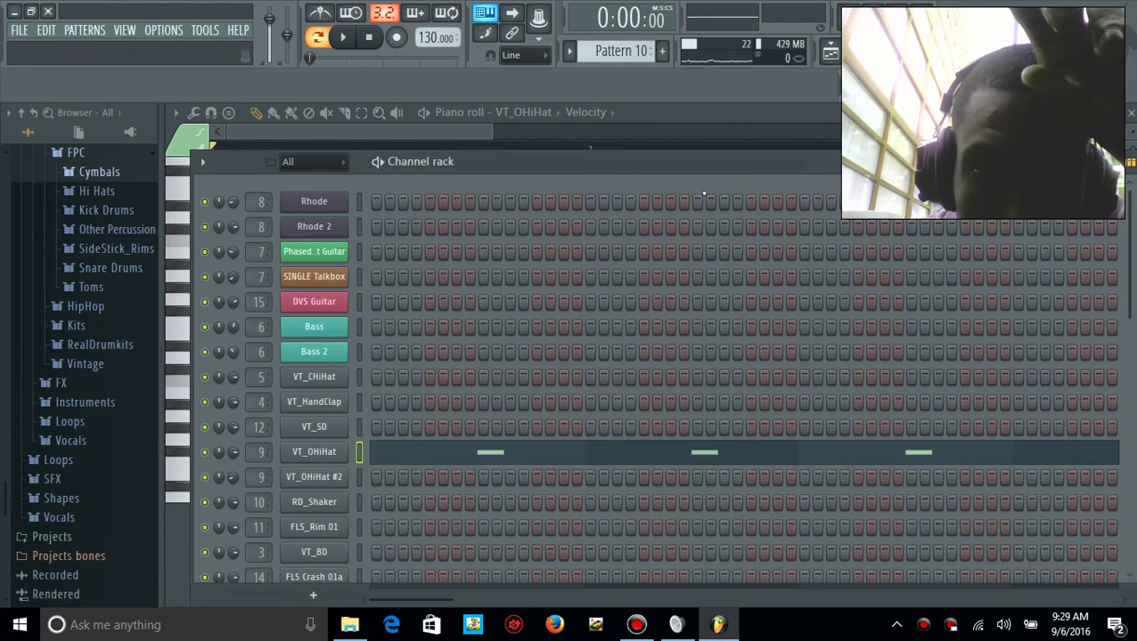
key(space)
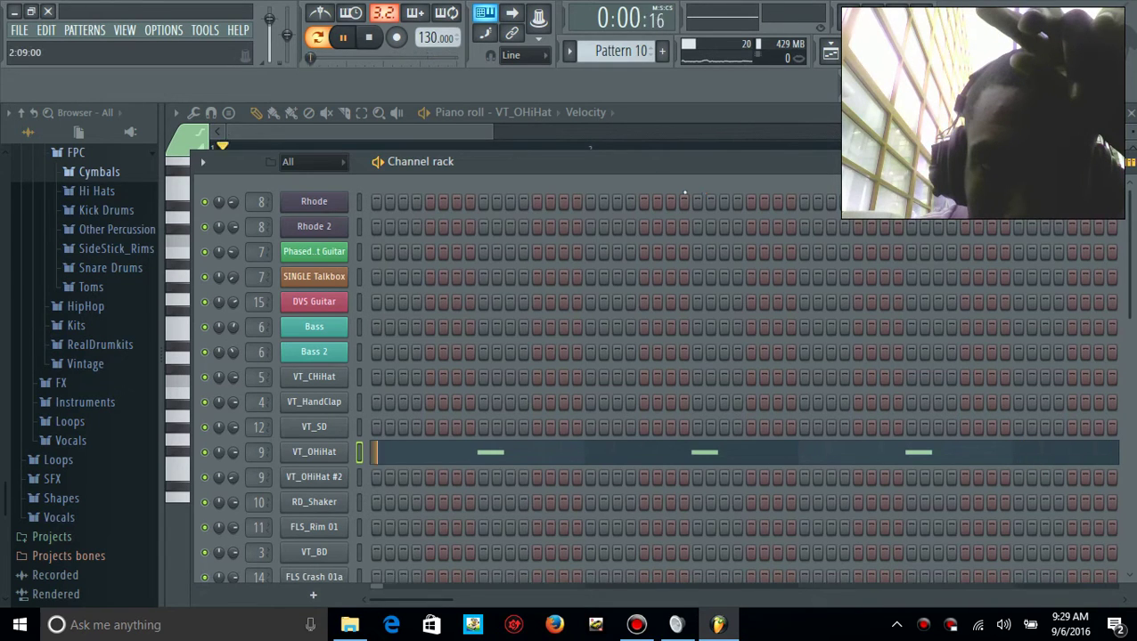
key(space)
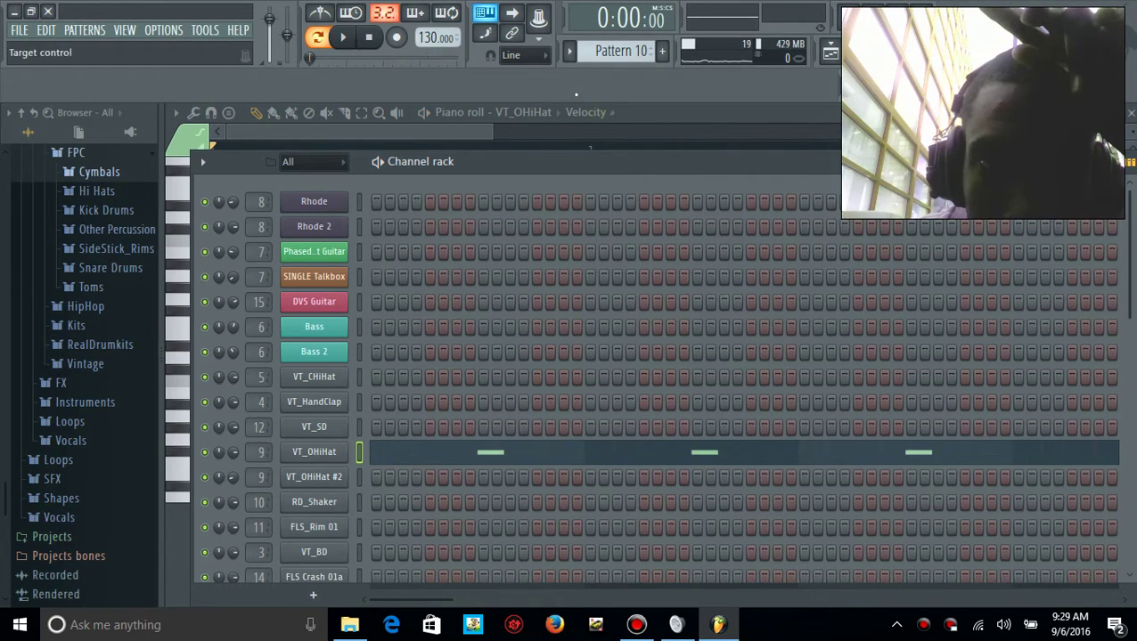
Switch to Pattern 11 and play it while viewing the VT_OHiHat #2 notes in the piano roll
click(570, 50)
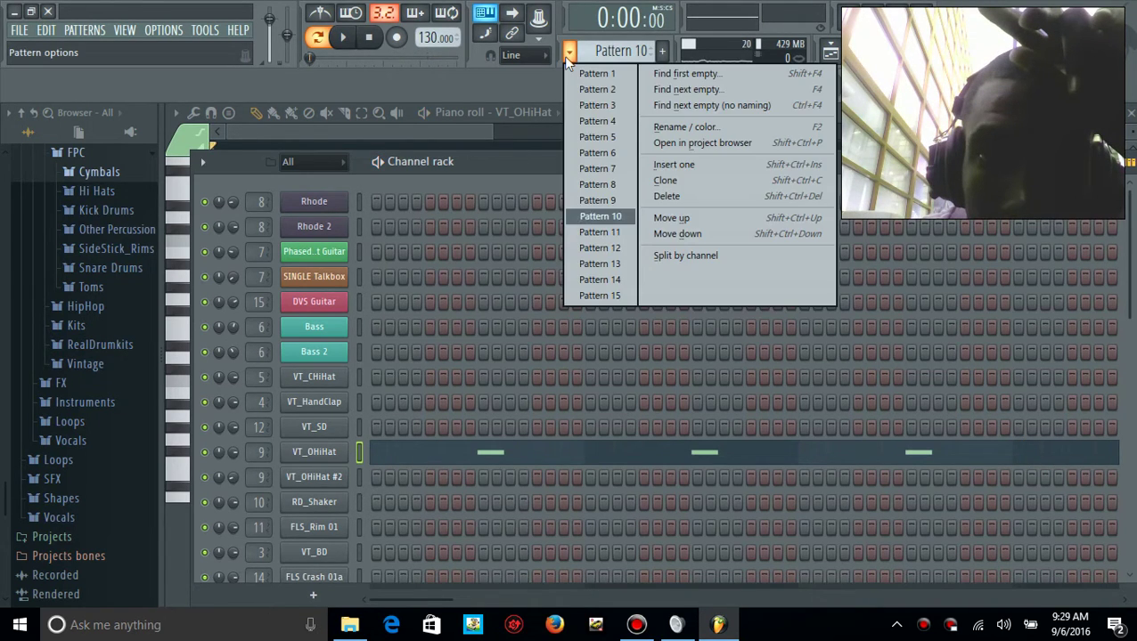
click(602, 233)
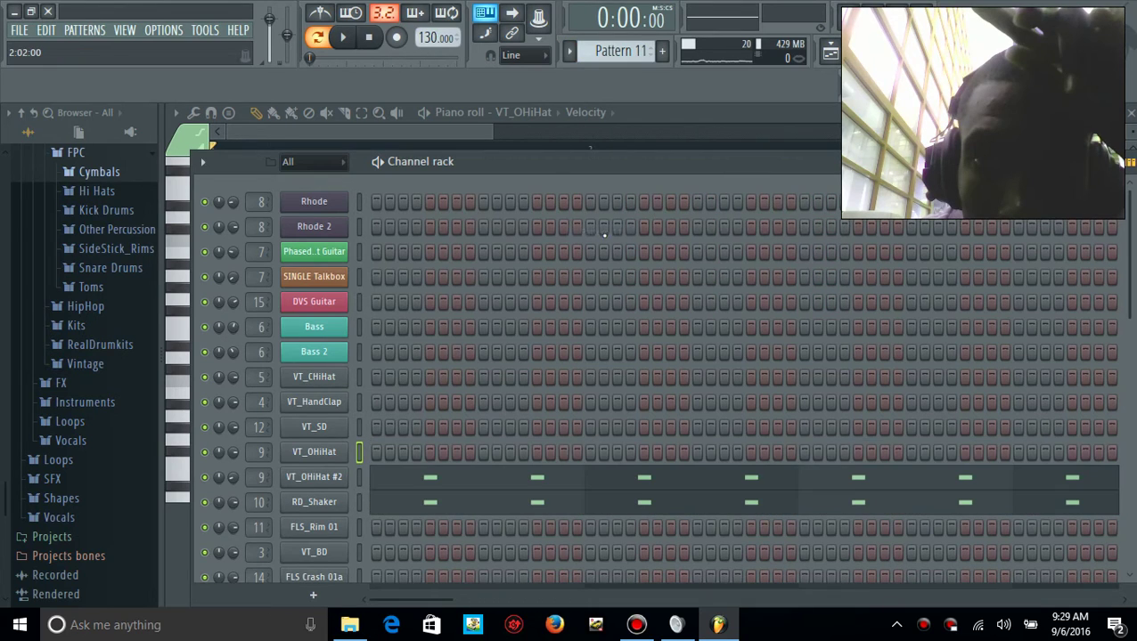
click(477, 485)
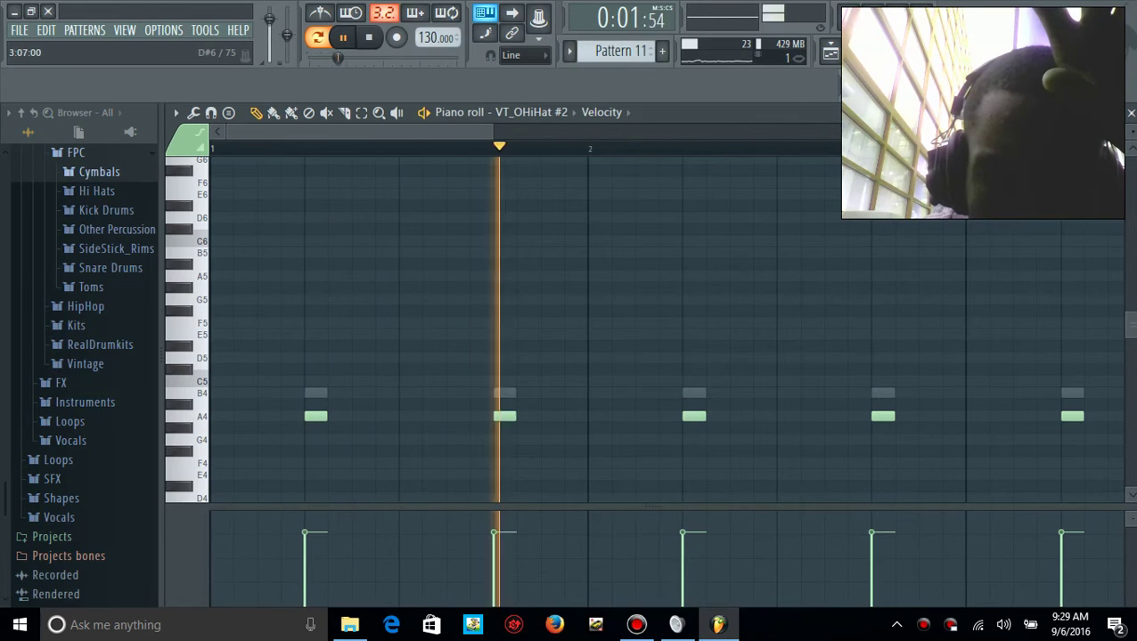
click(1130, 112)
key(space)
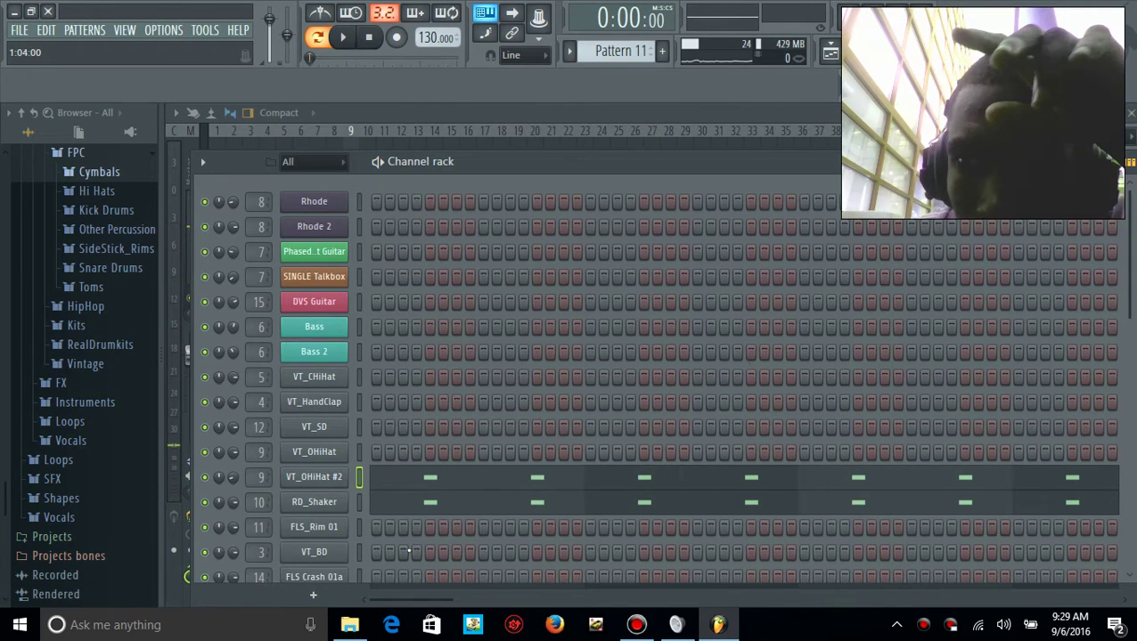
Preview the VT_OHiHat #2 sample in its channel settings and play back Pattern 11
click(336, 477)
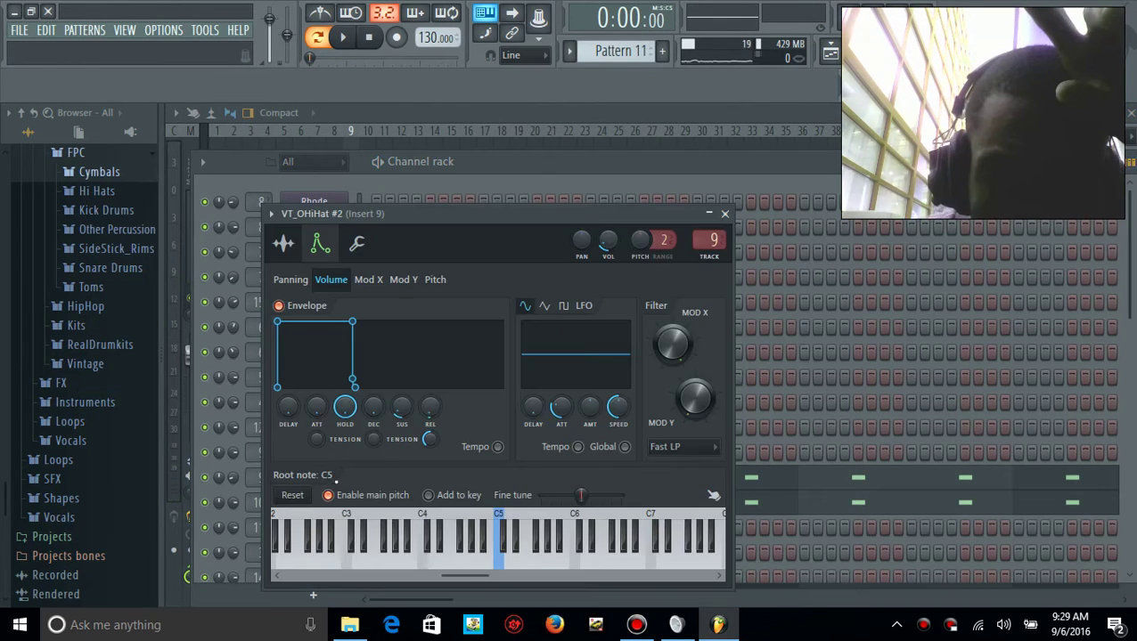
click(287, 243)
click(457, 528)
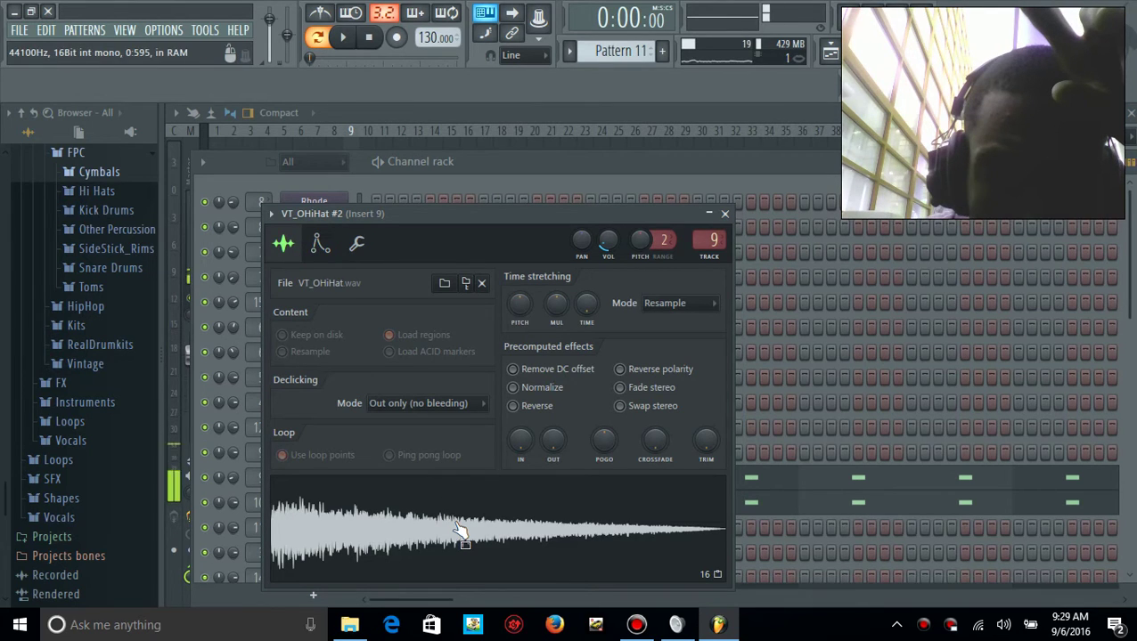
click(724, 214)
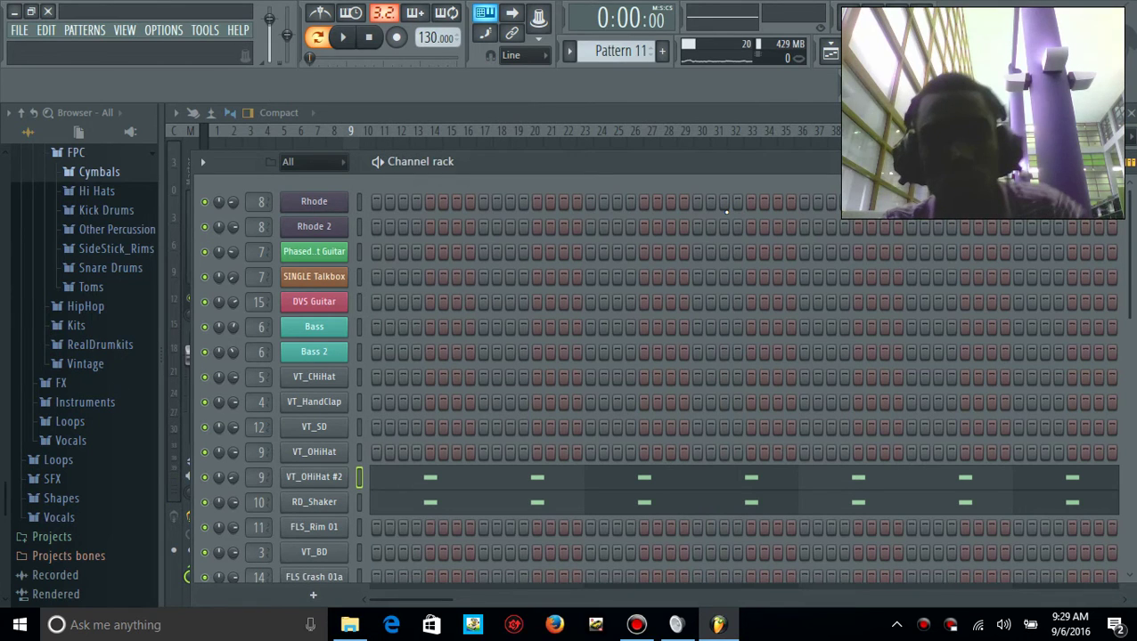
key(space)
key(space)
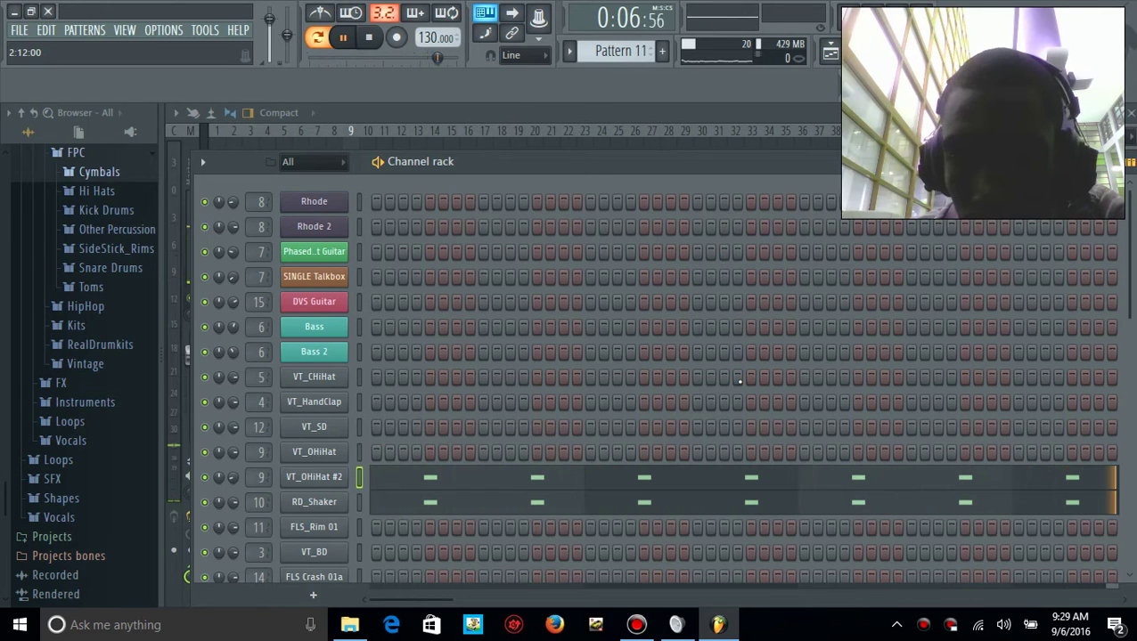
key(space)
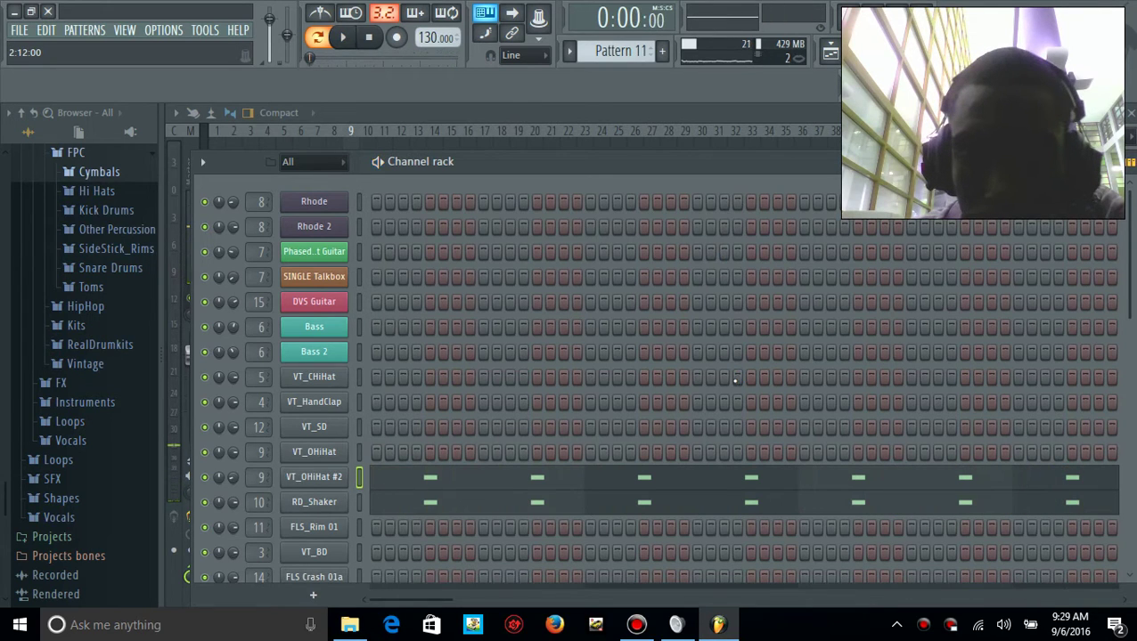
Switch to Pattern 12 and play its FLS_Rim 01 notes in the piano roll from within bar 4
click(578, 53)
click(598, 249)
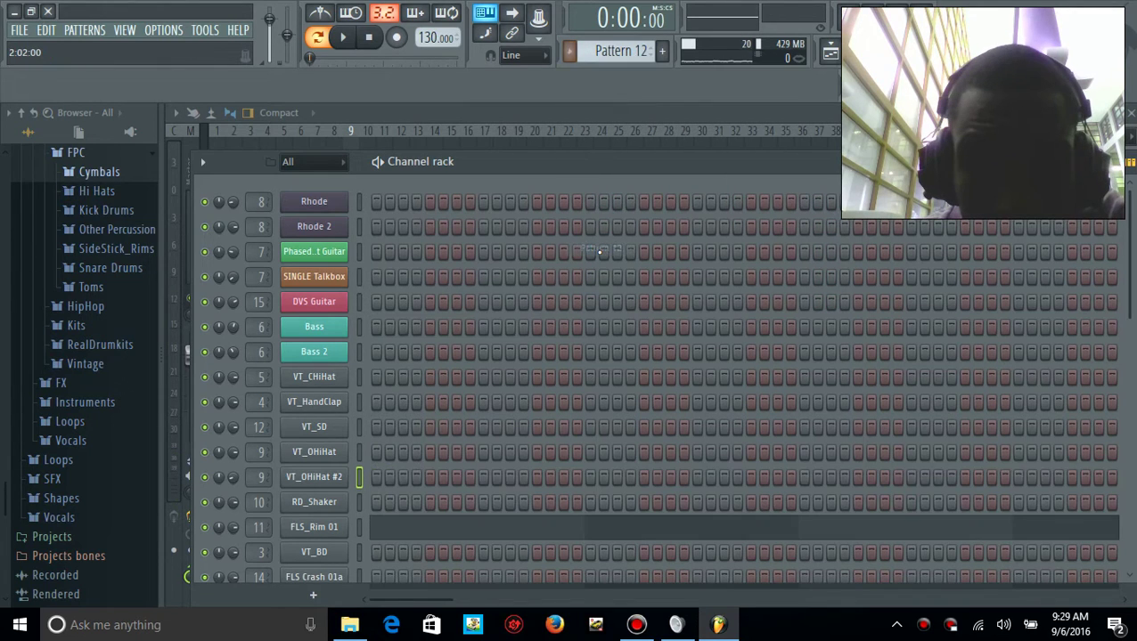
click(599, 535)
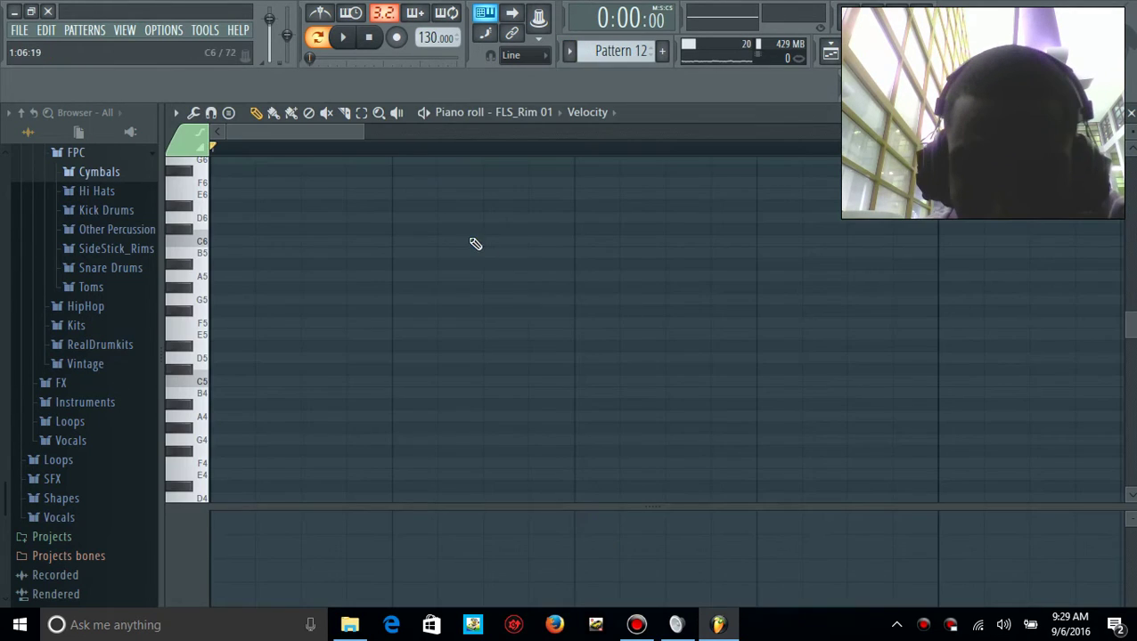
drag(328, 132, 637, 132)
click(424, 149)
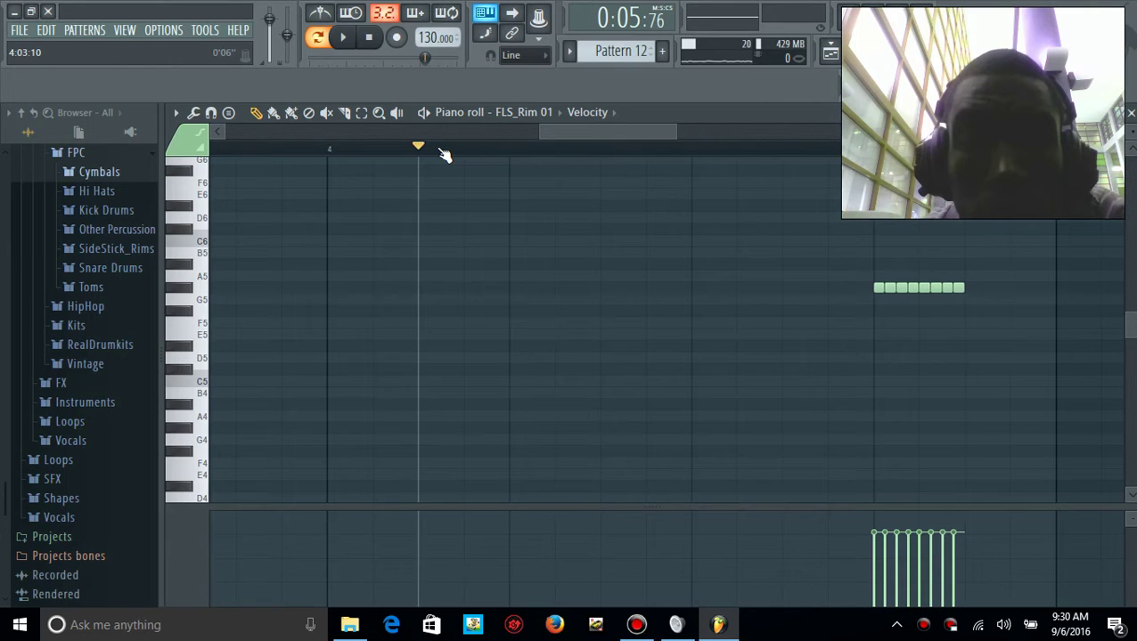
key(space)
key(space)
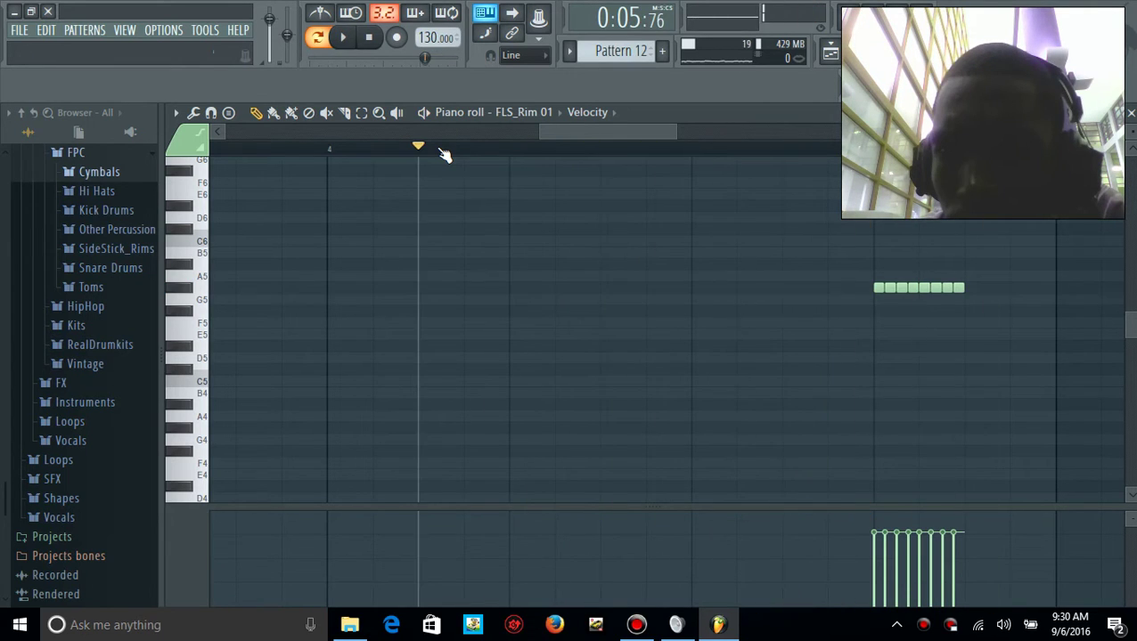
Examine the Fruity parametric EQ 2 and Fruity delay 2 effects on mixer Insert 11
click(538, 17)
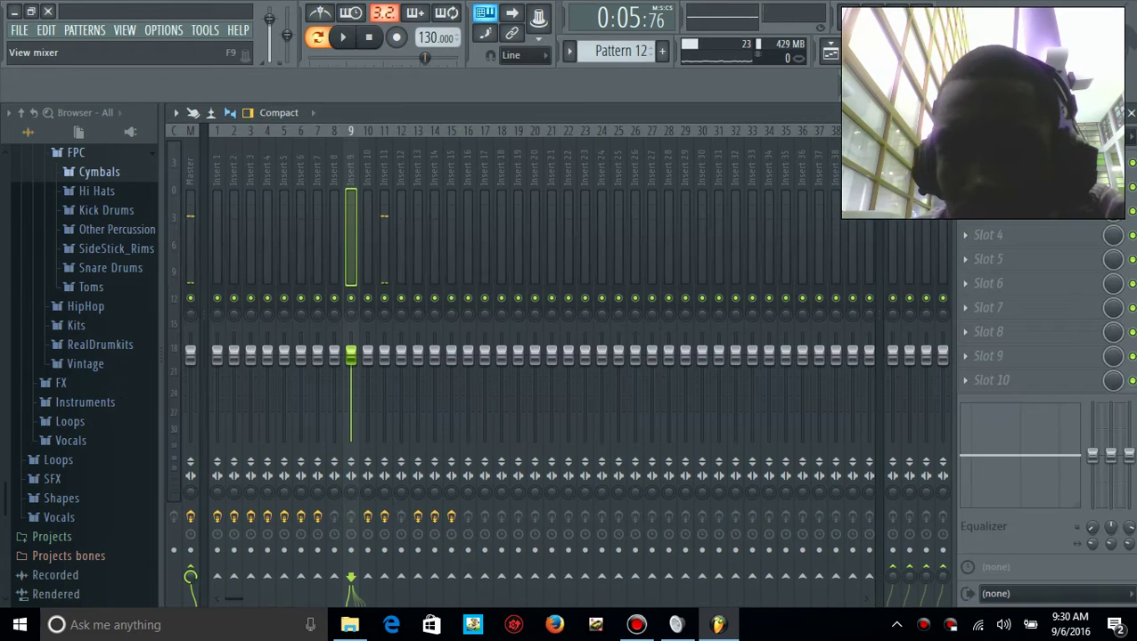
click(385, 234)
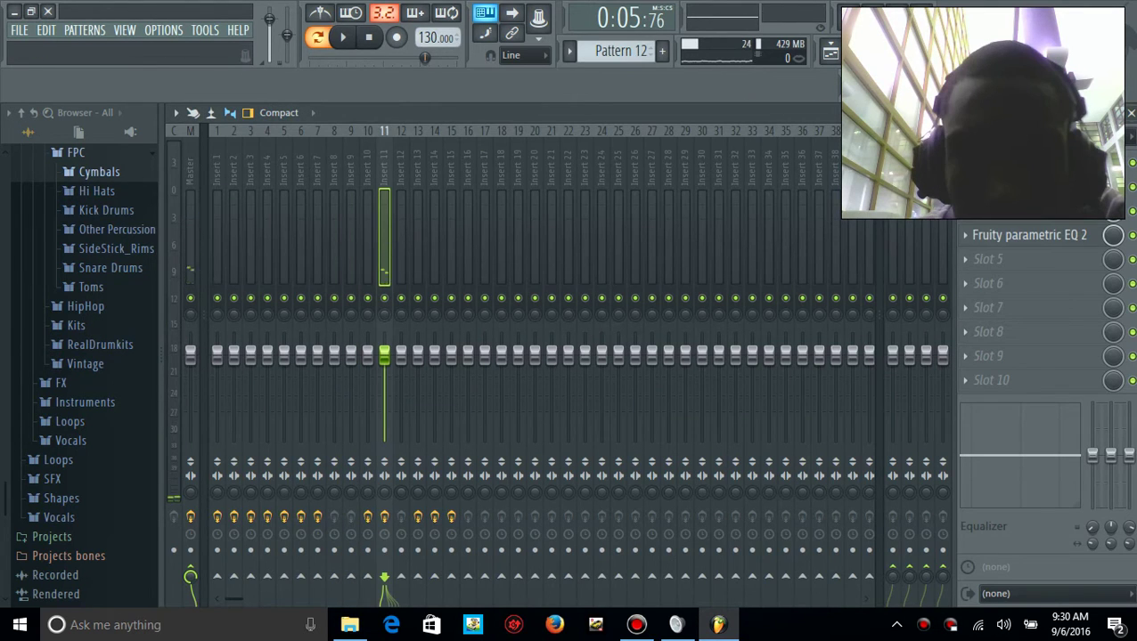
click(1065, 225)
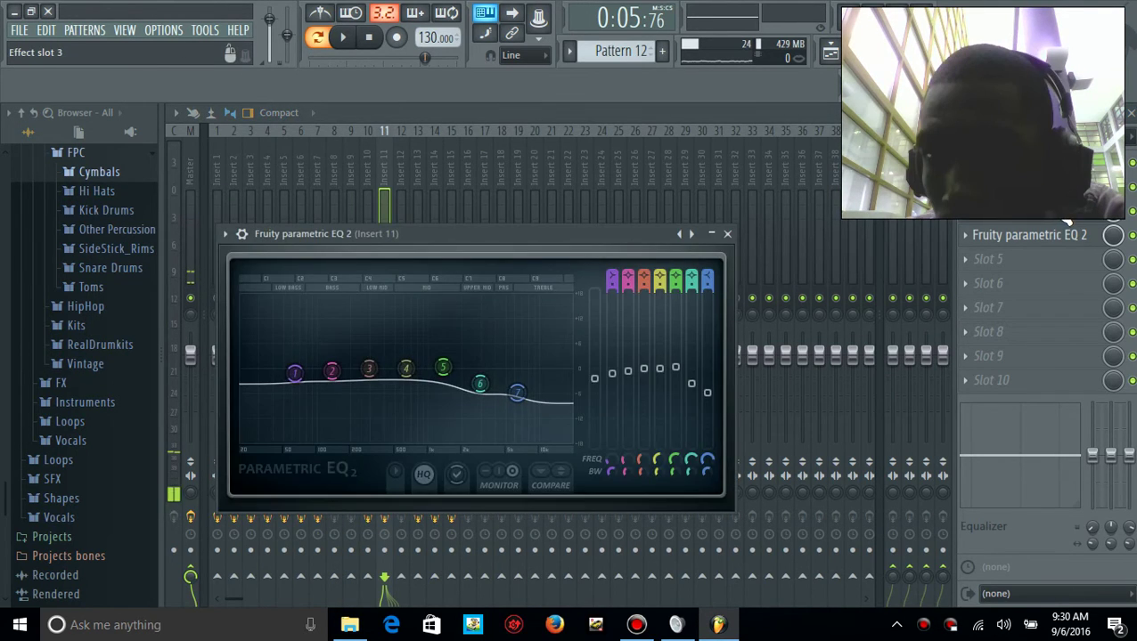
click(1065, 233)
click(1062, 233)
click(1062, 233)
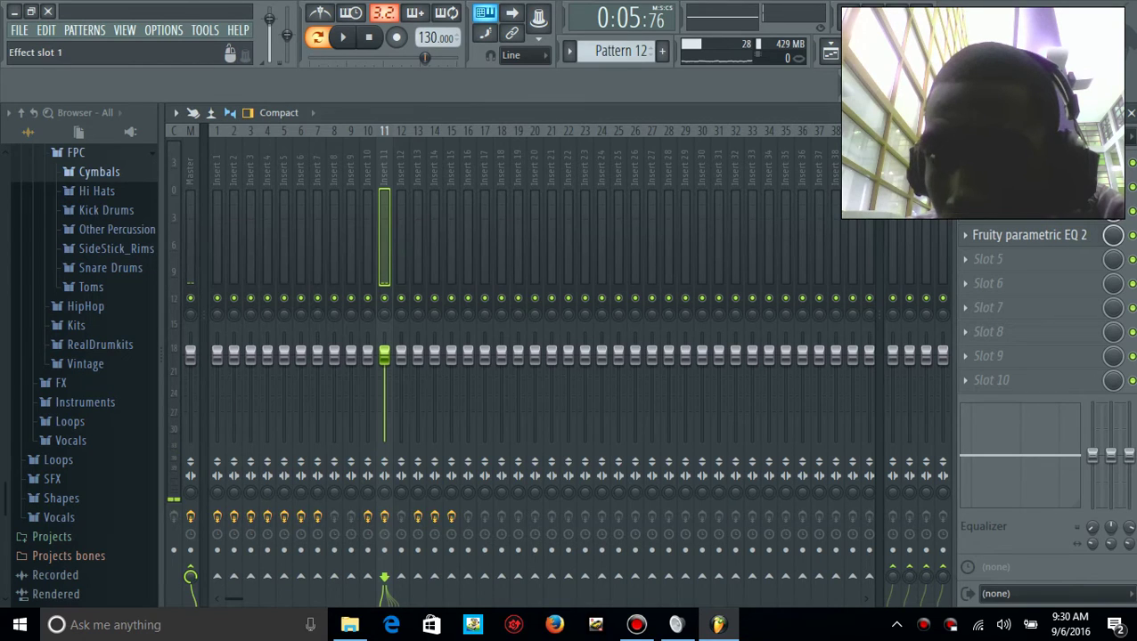
click(1034, 163)
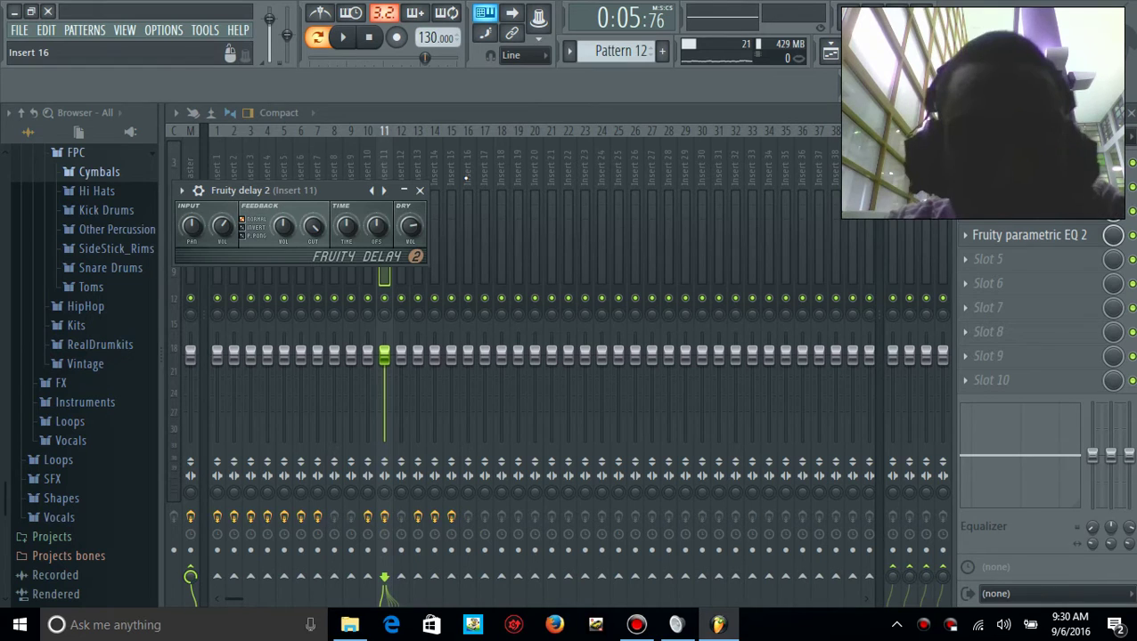
click(420, 192)
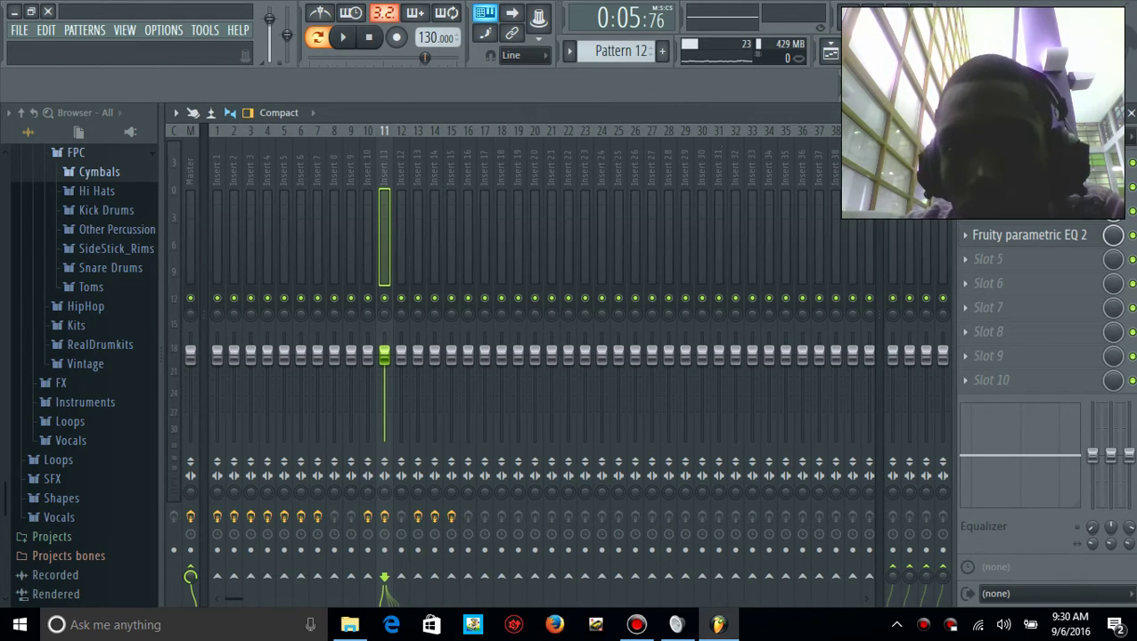
Open Pattern 13 from Track 10 of the playlist to view its VT_SD notes in the piano roll
click(1131, 113)
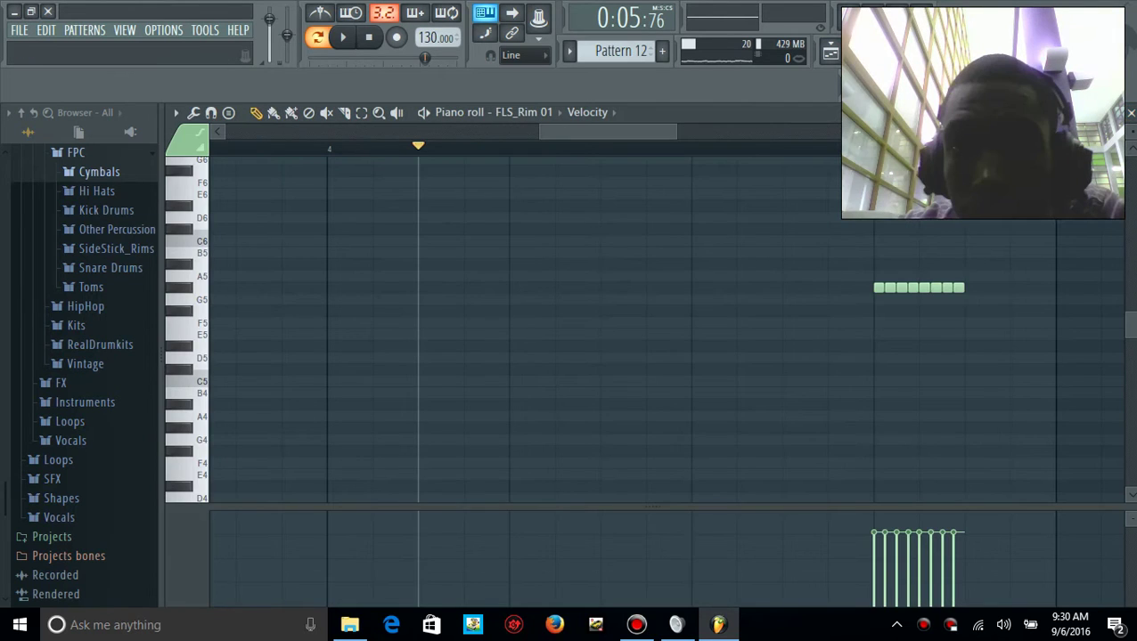
click(1130, 113)
click(1128, 160)
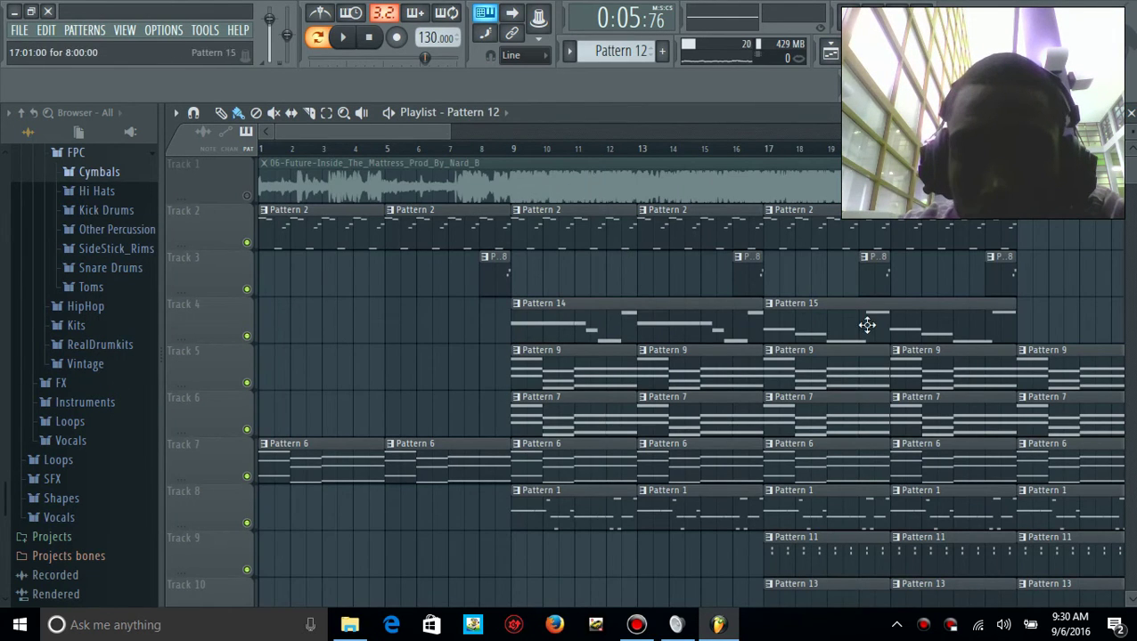
scroll(1099, 248, down, 5)
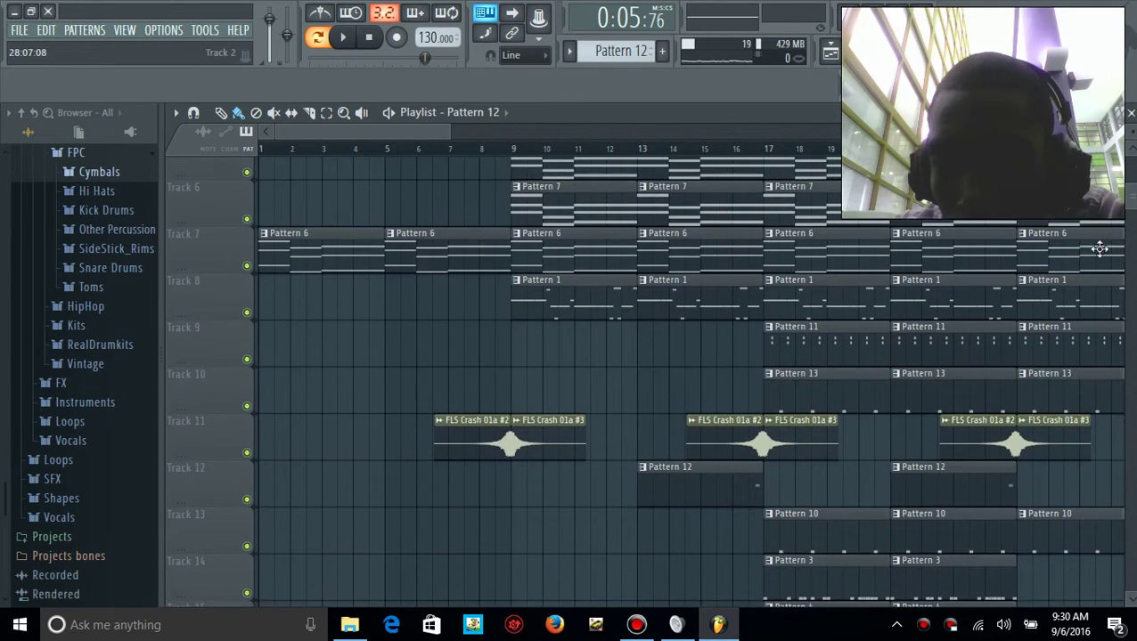
double_click(840, 388)
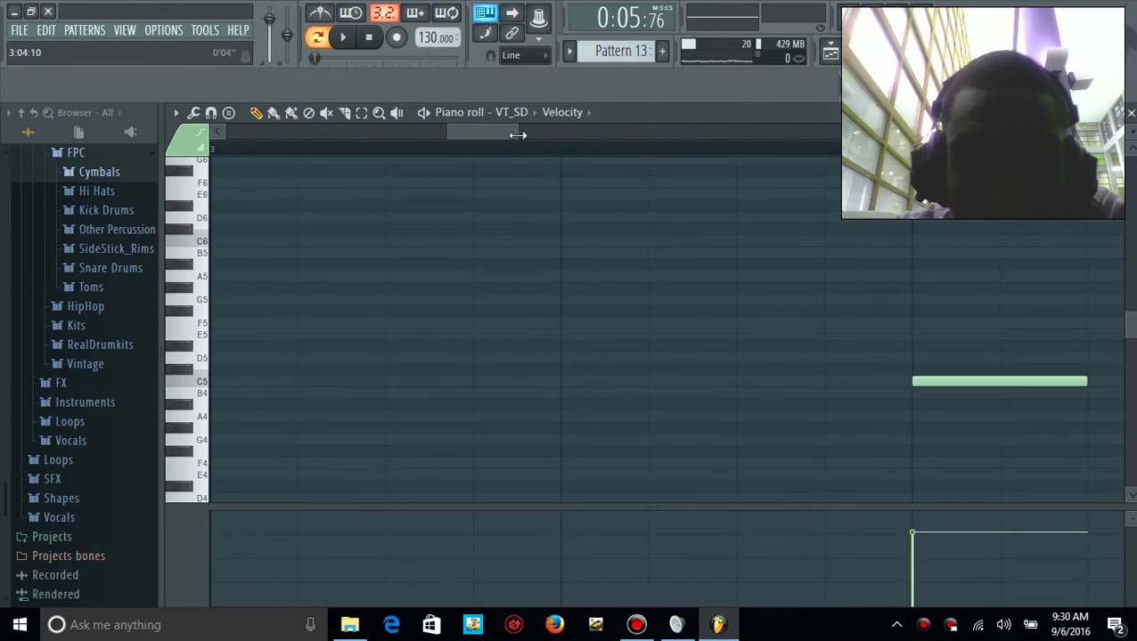
Switch back to Pattern 12 and briefly play it from within bar 4 in the VT_SD piano roll
drag(516, 133, 1105, 135)
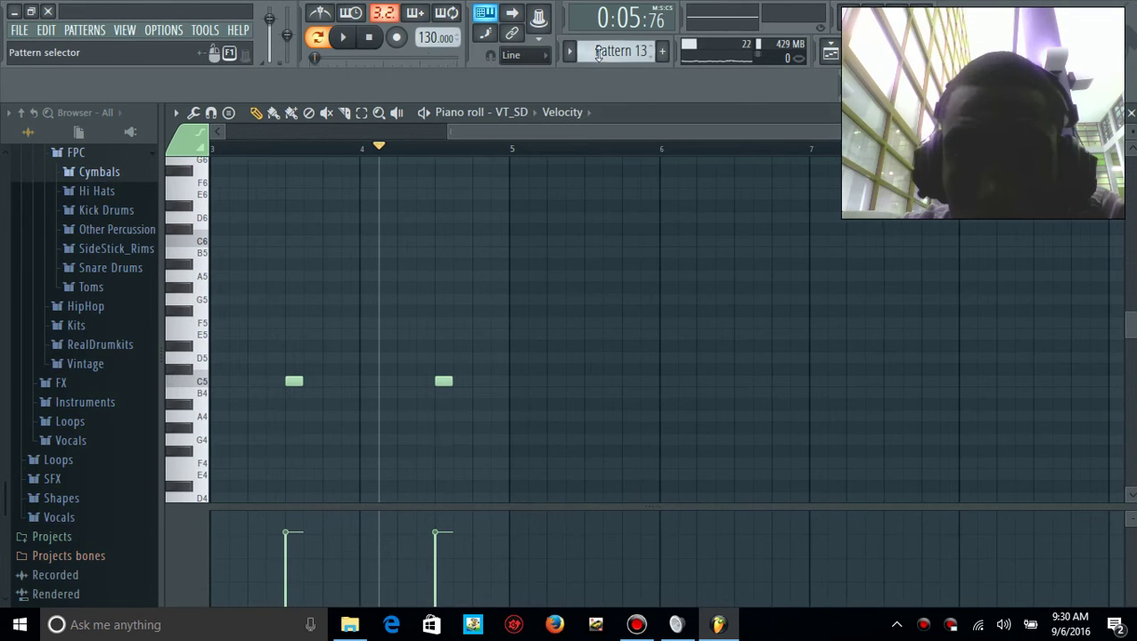
click(569, 50)
click(608, 248)
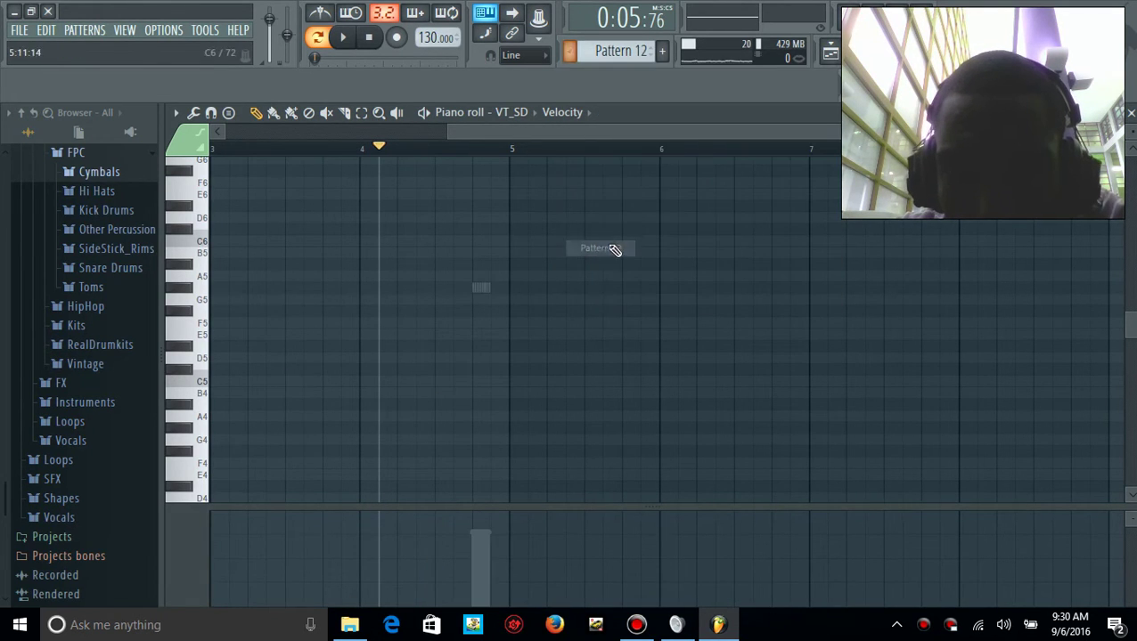
key(space)
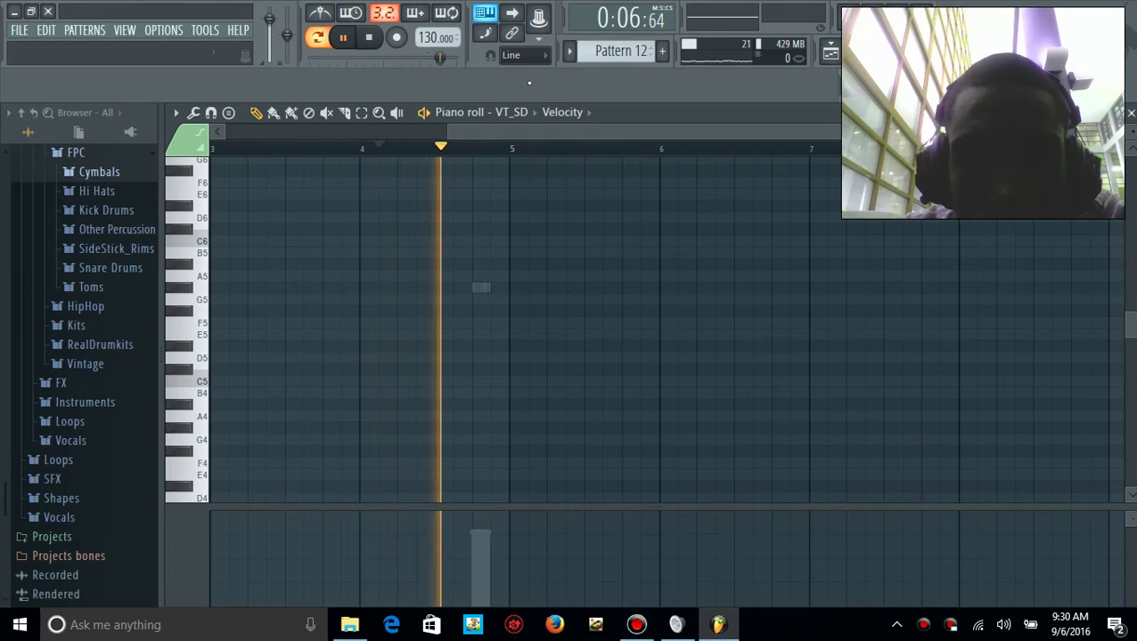
key(space)
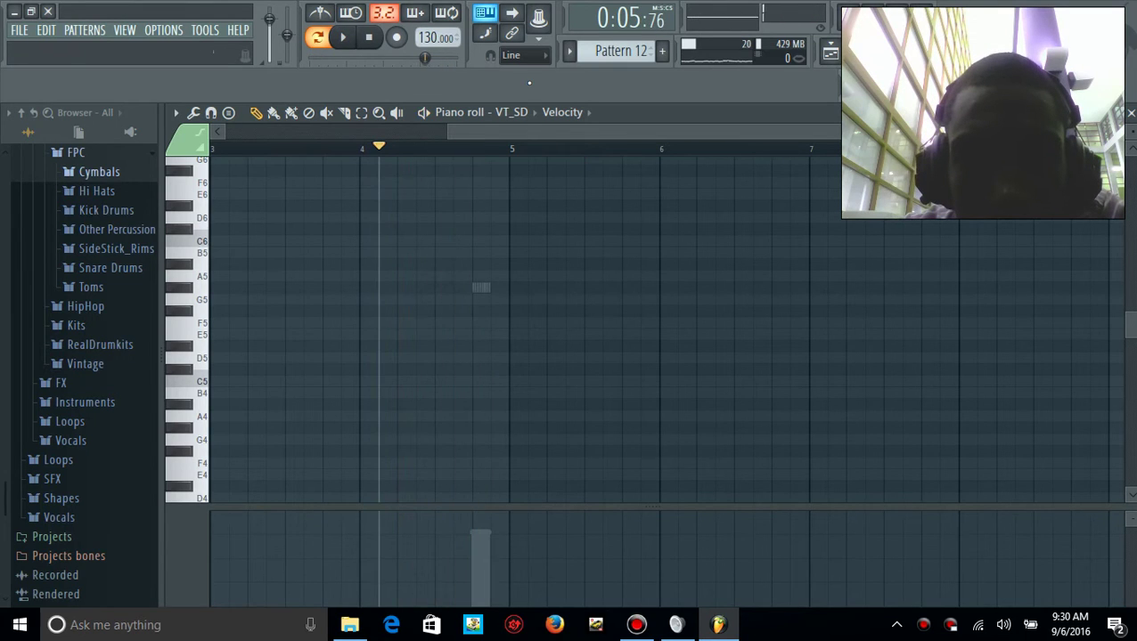
Switch to Pattern 13 and play its VT_SD notes in the piano roll from the start of bar 1
click(569, 51)
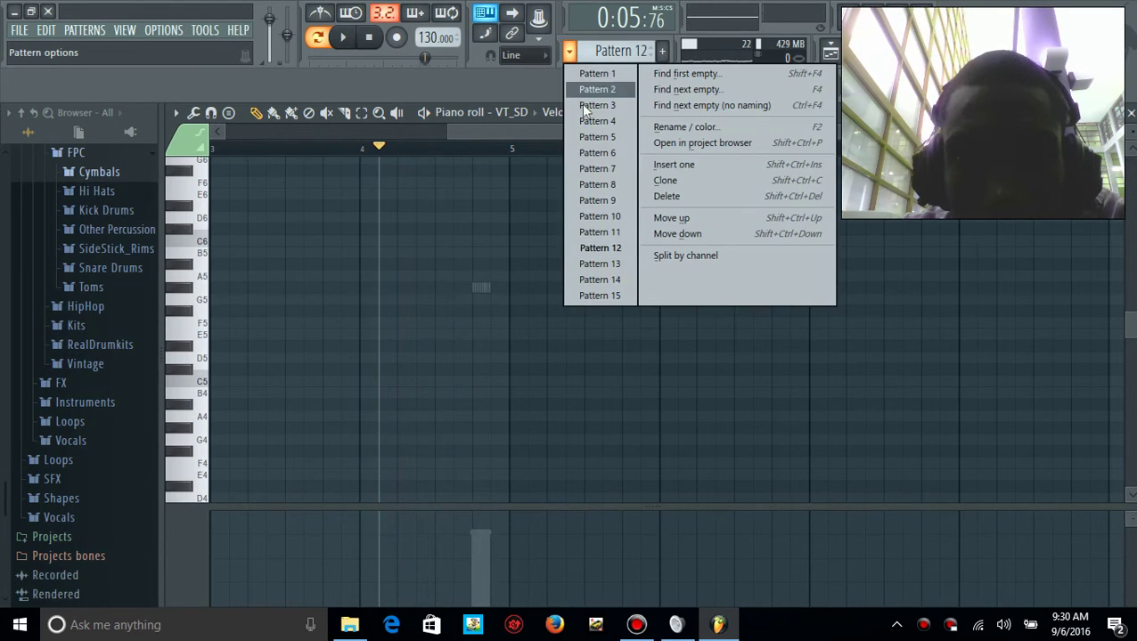
click(615, 264)
drag(635, 137, 204, 159)
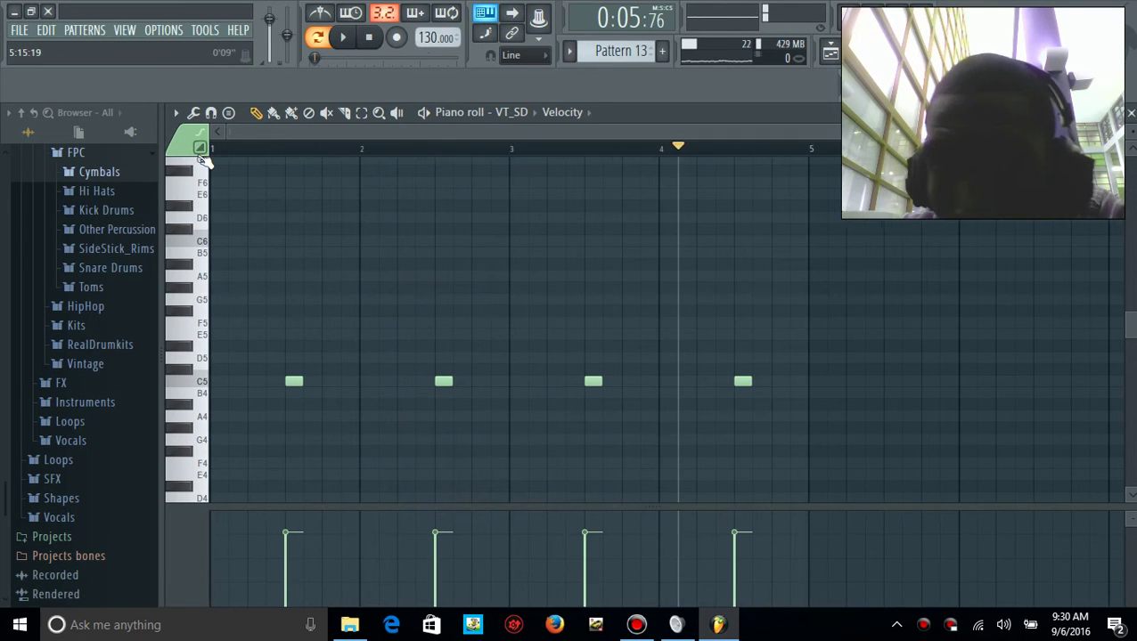
click(214, 150)
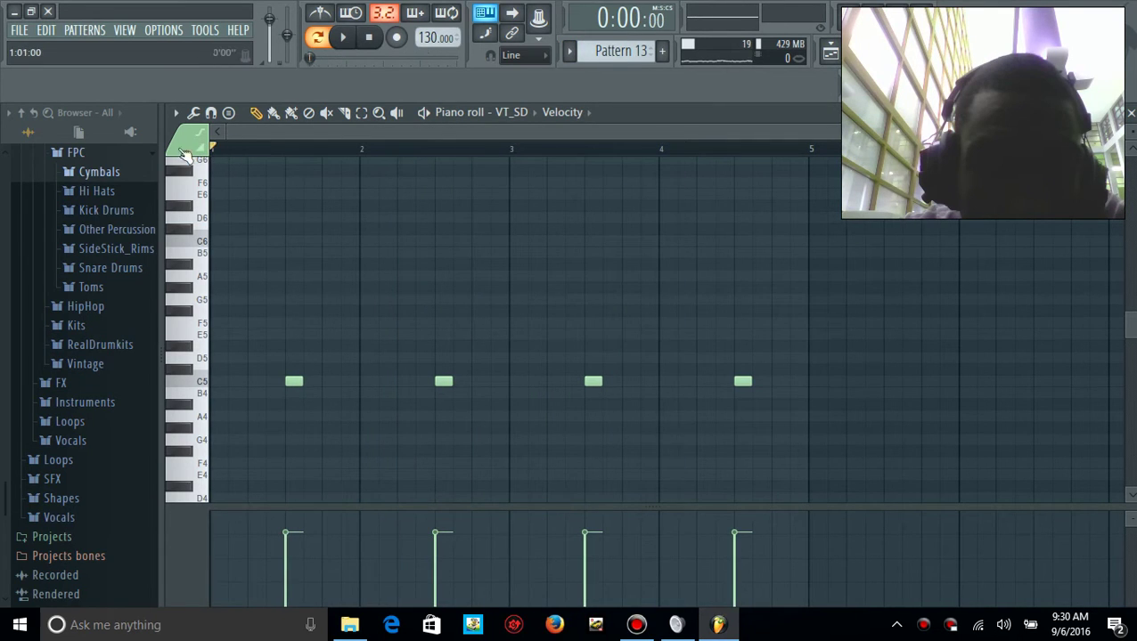
key(space)
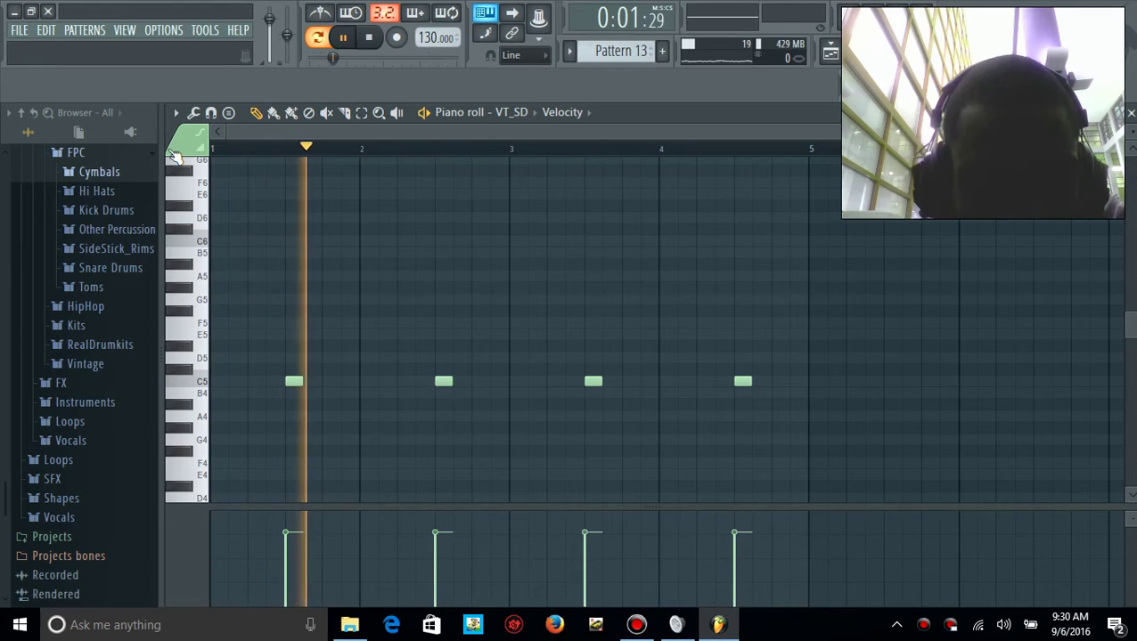
key(space)
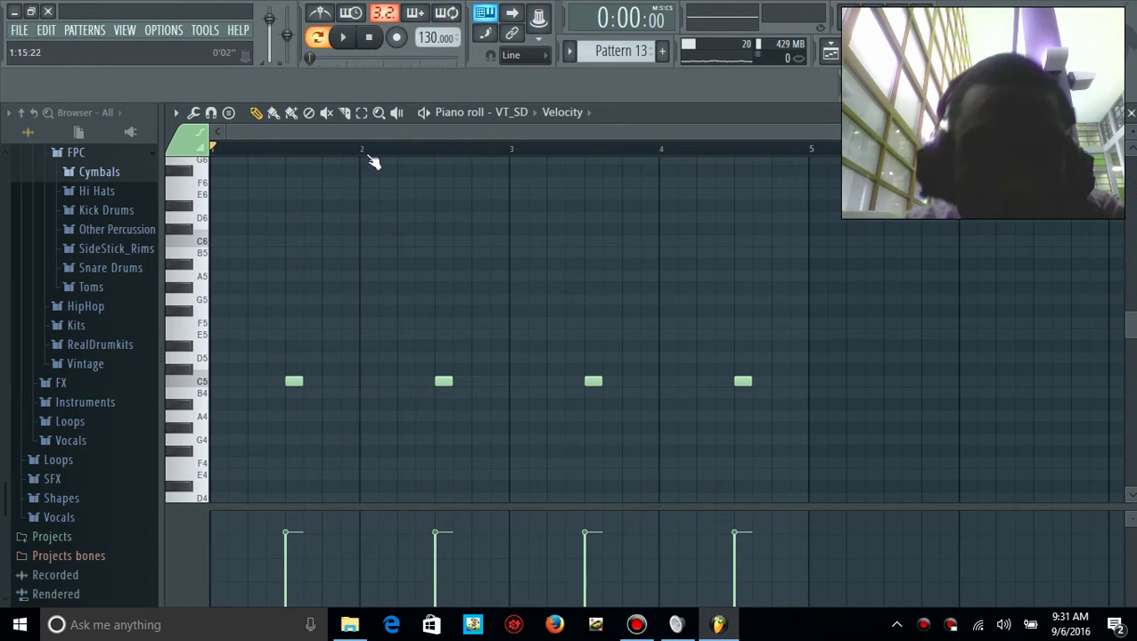
Close the piano roll and view the VT_SD sample in its channel settings
click(1131, 113)
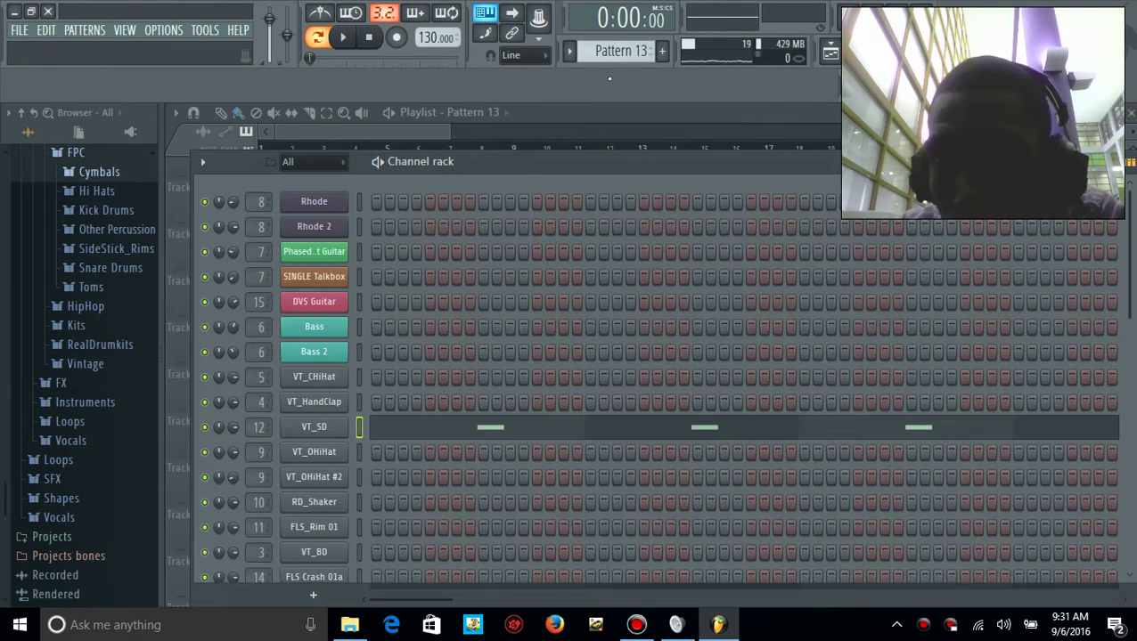
click(335, 427)
click(215, 242)
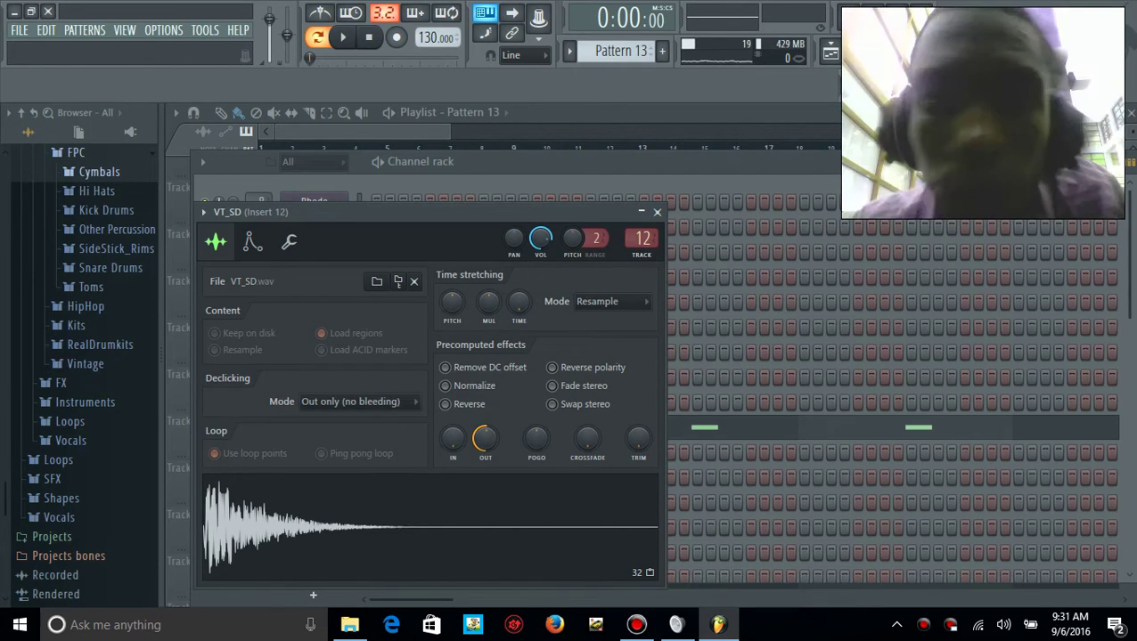
Check mixer Insert 12 for effects while playing back Pattern 13
click(923, 53)
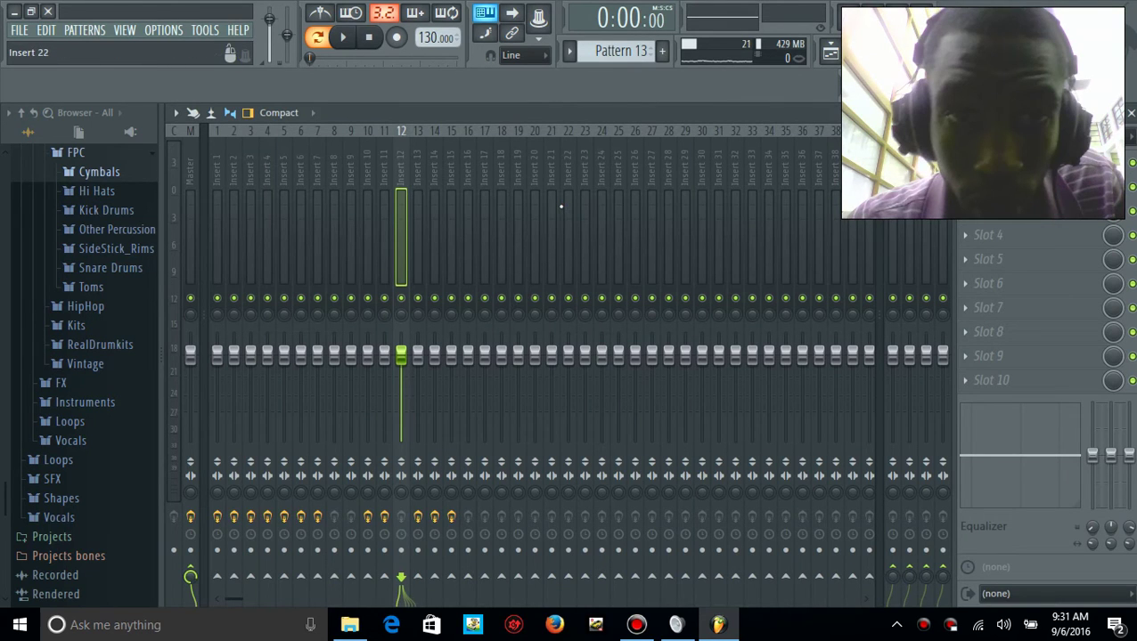
key(space)
key(space)
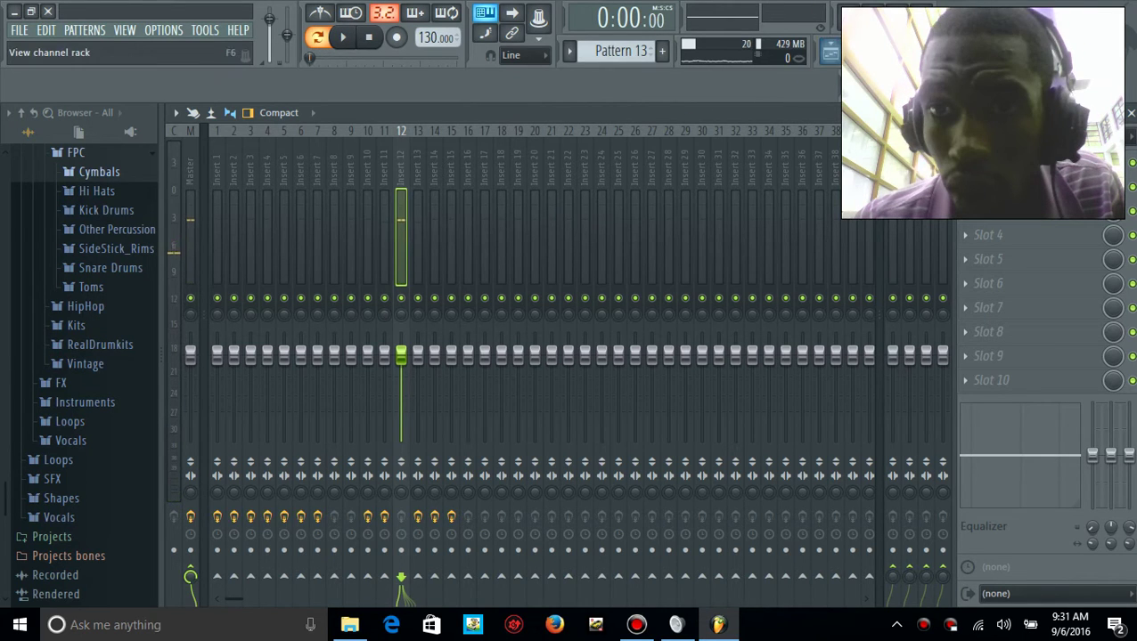
Review the envelope and miscellaneous settings of the VT_SD channel from the channel rack
click(829, 52)
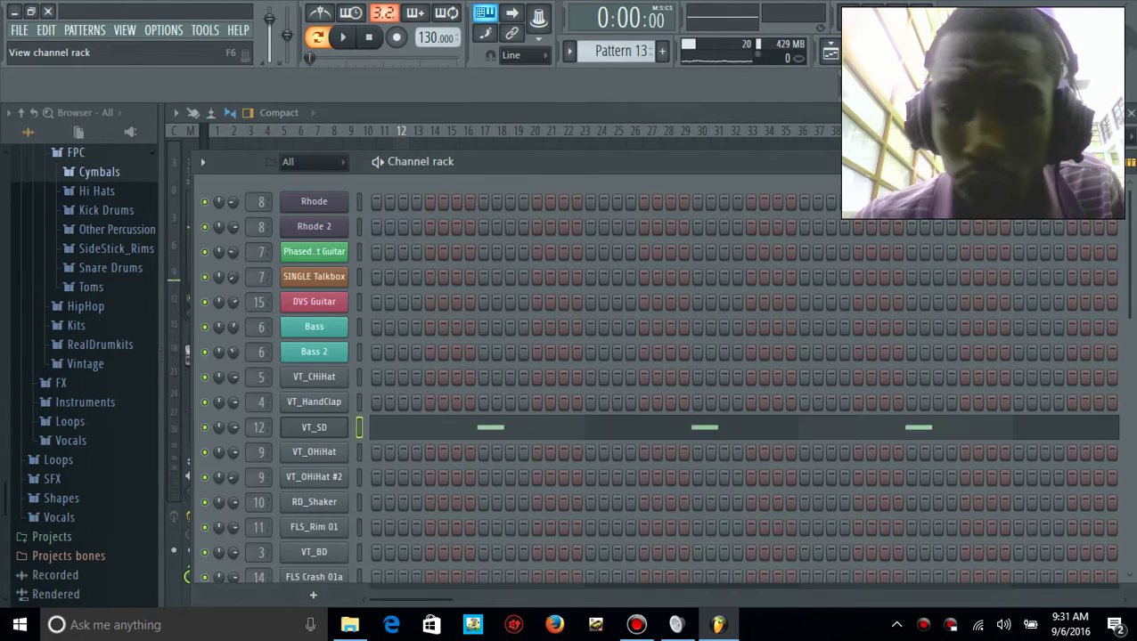
click(334, 432)
click(253, 243)
click(289, 245)
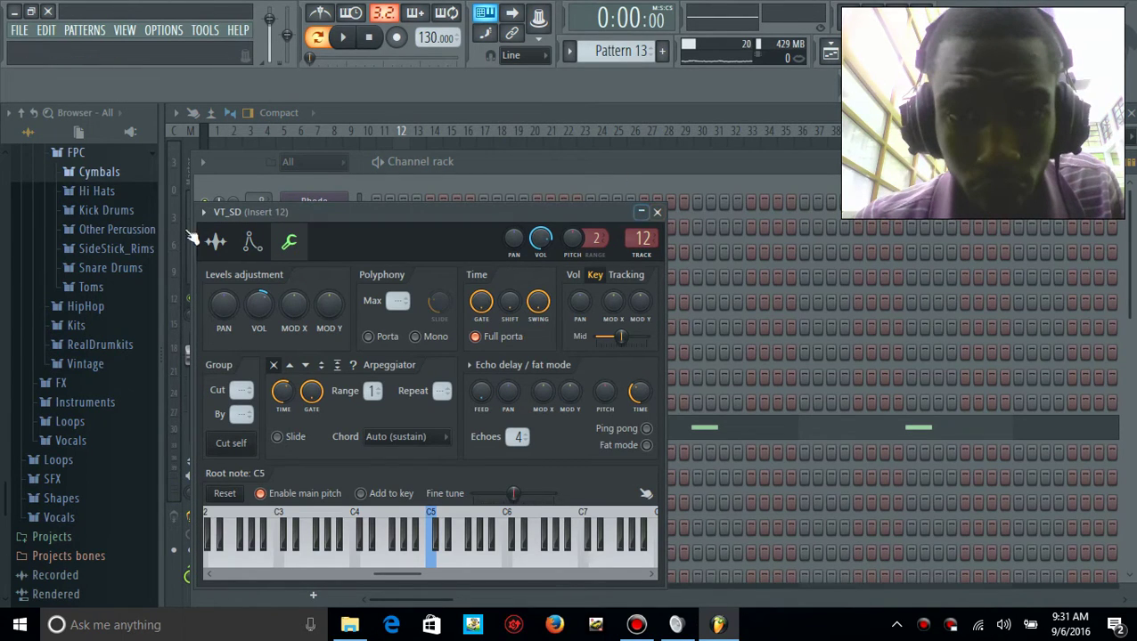
click(656, 214)
Switch to Pattern 14, view its DVS Guitar notes in the piano roll and inspect the DVS Guitar plugin
click(570, 50)
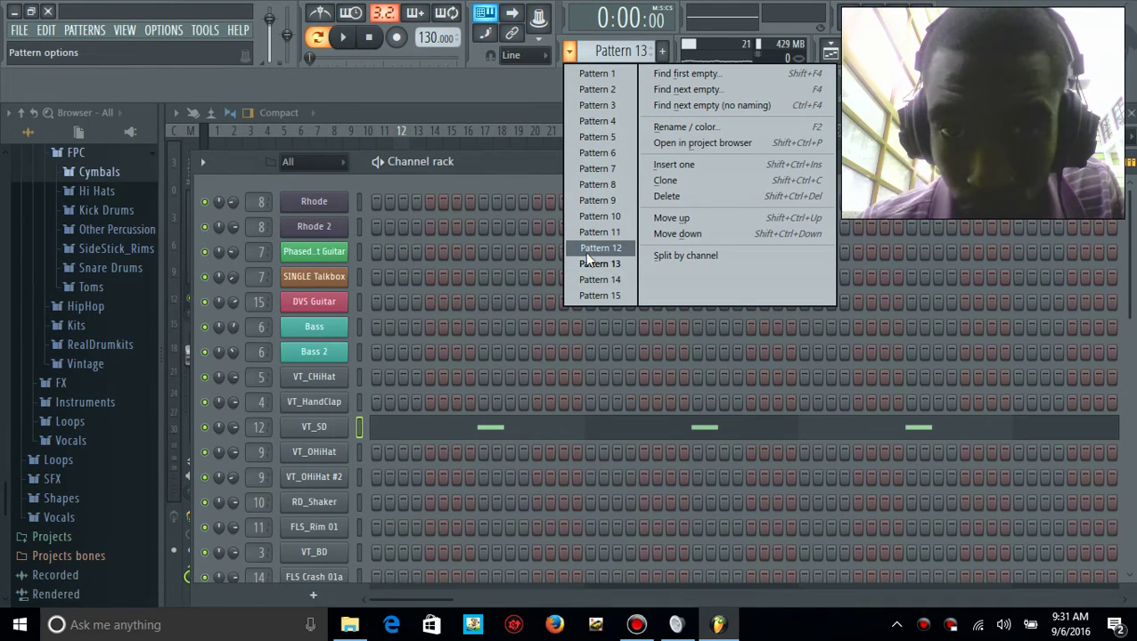
click(596, 277)
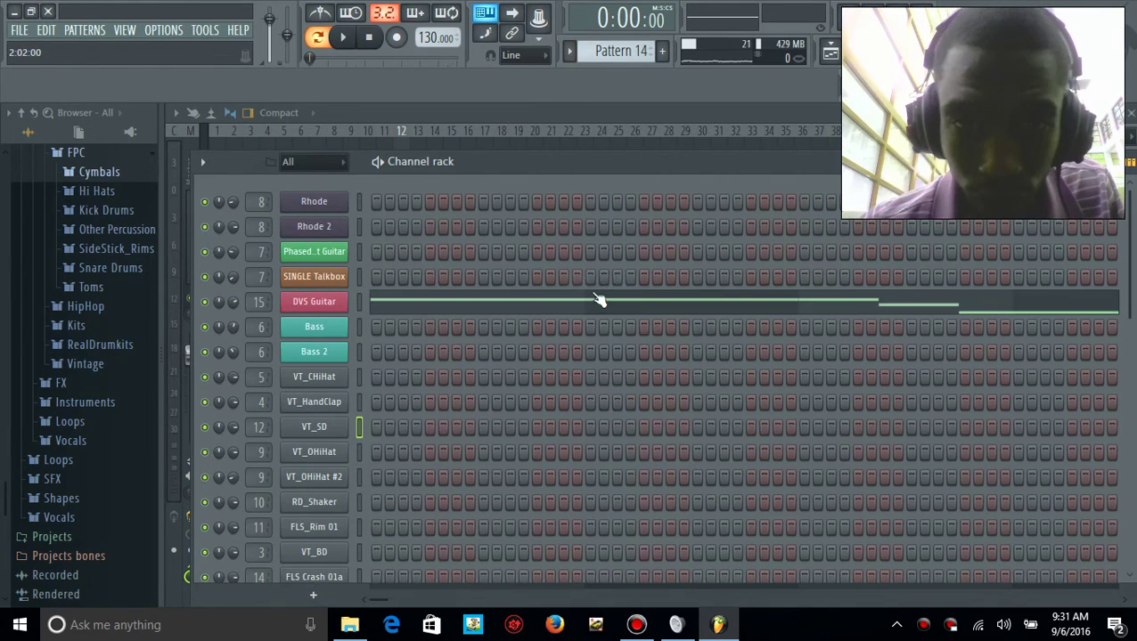
click(594, 304)
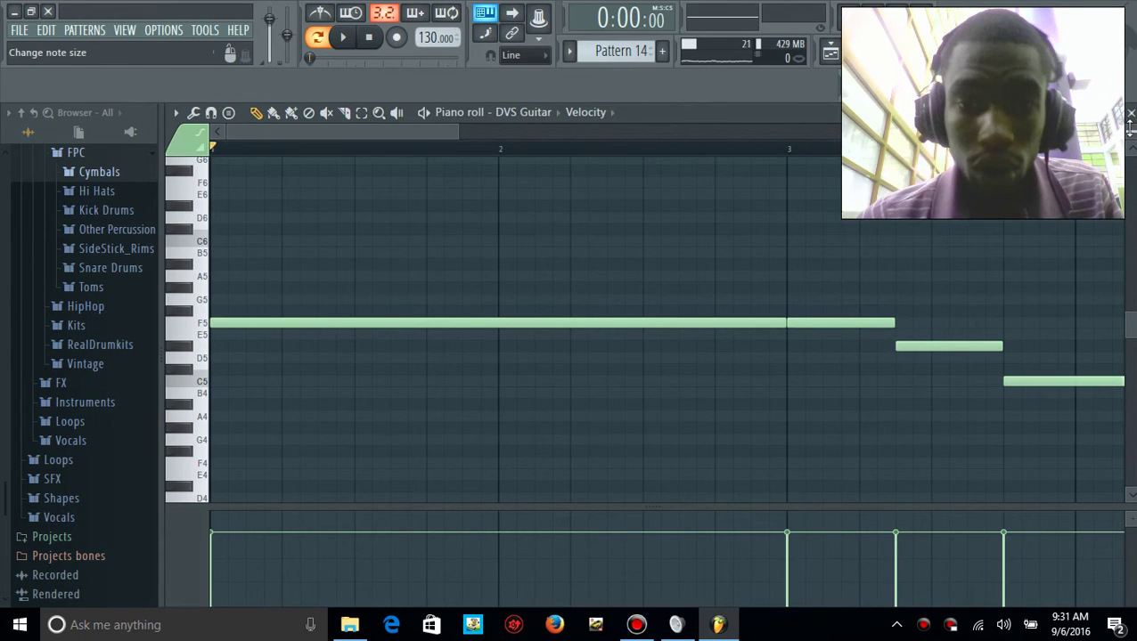
click(1130, 113)
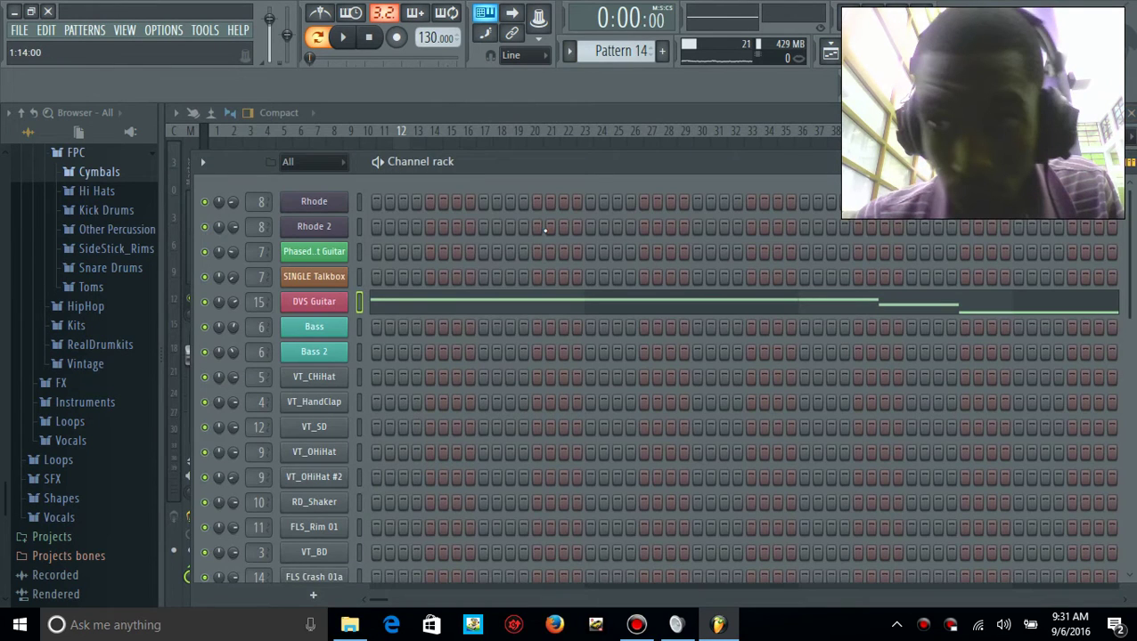
click(314, 302)
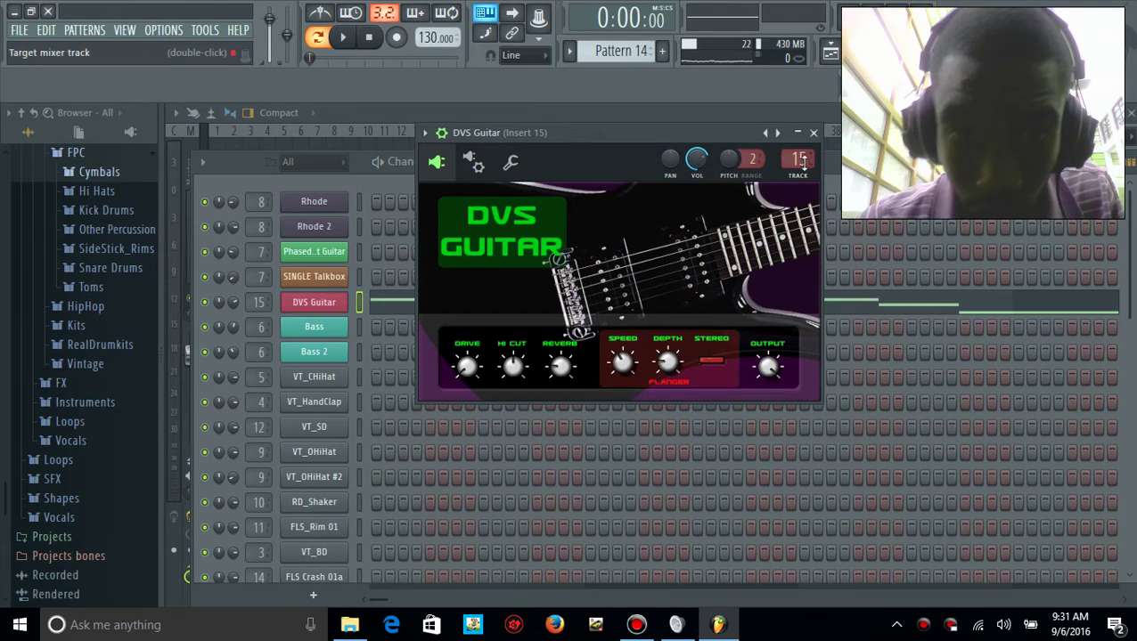
click(813, 133)
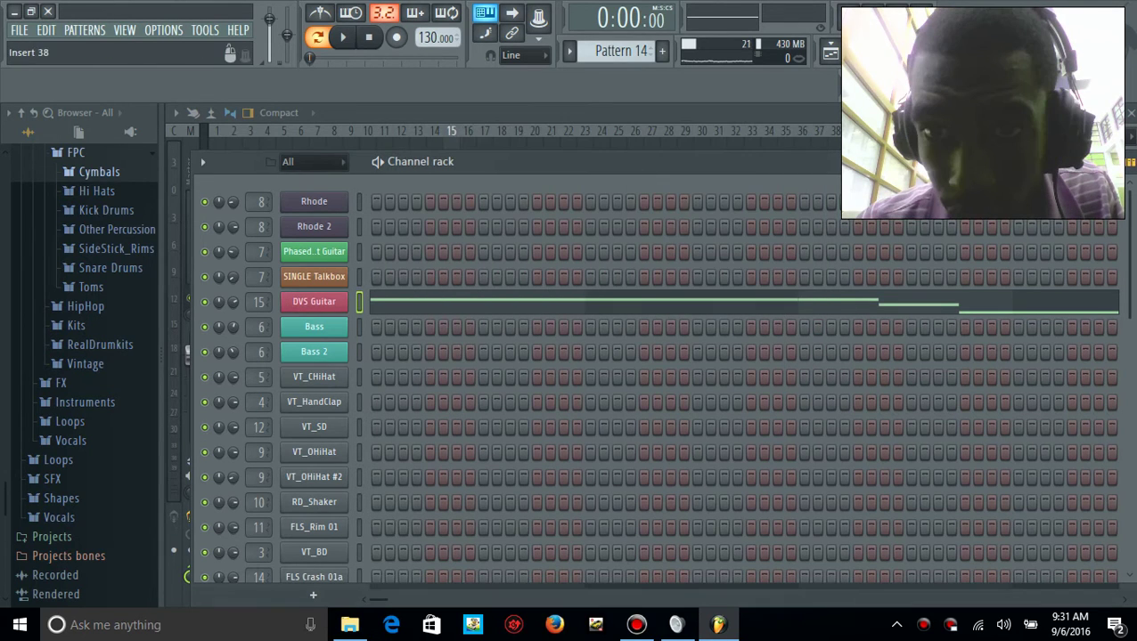
Play Pattern 14 with the mixer open and inspect the Fruity Flangus effect on Insert 15
key(F9)
key(space)
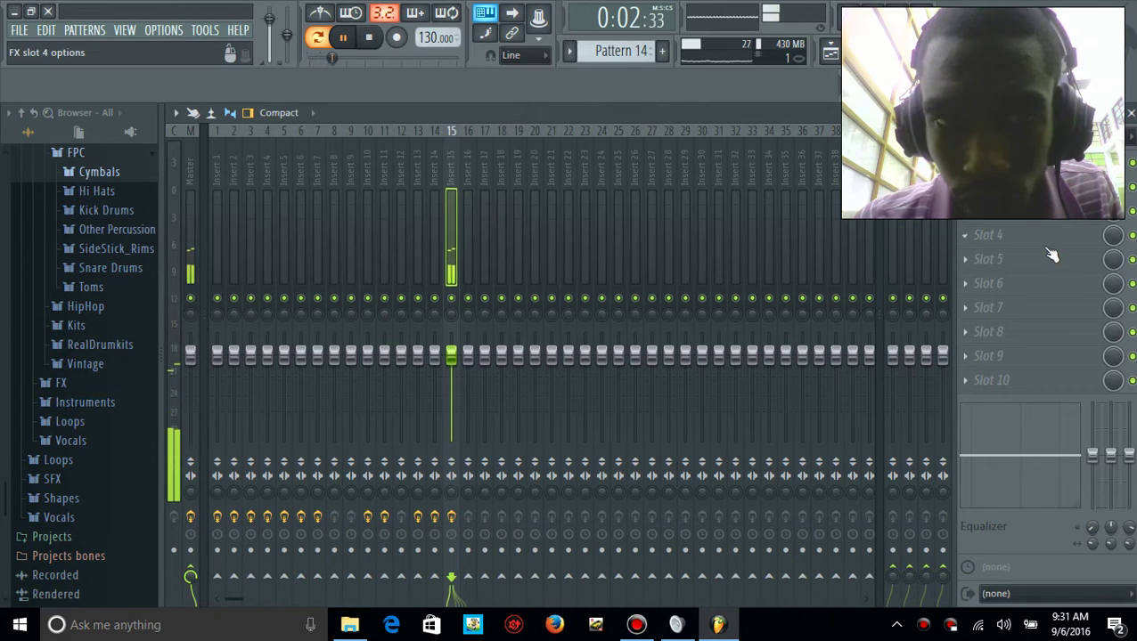
key(space)
click(1002, 163)
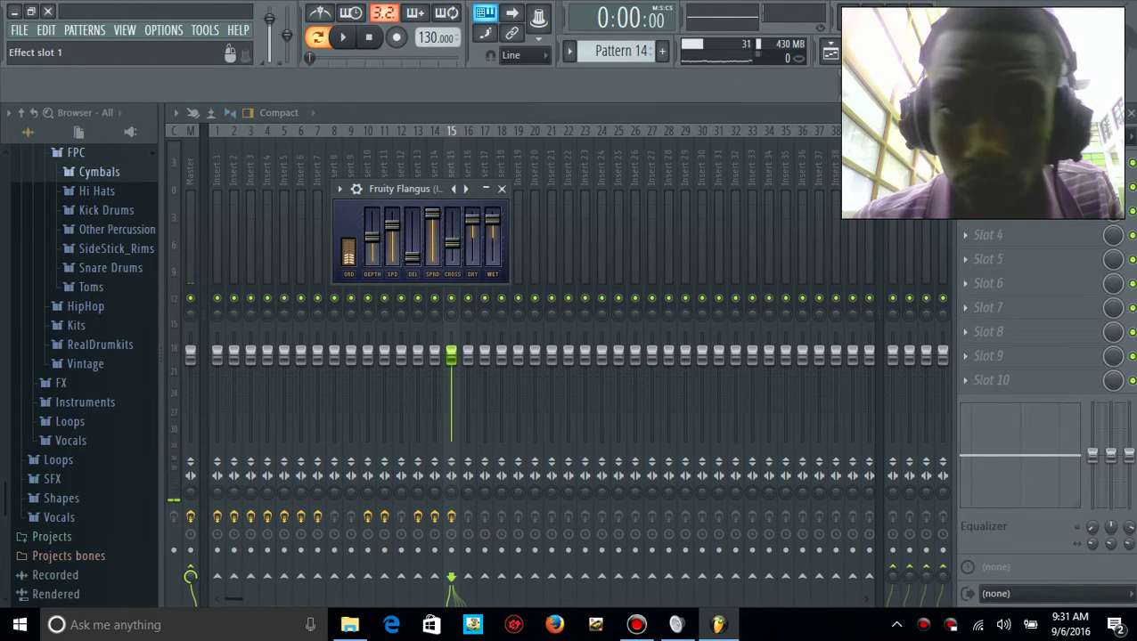
Switch to Bandicam to check the running screen recording, and return to the FL Studio mixer
click(627, 627)
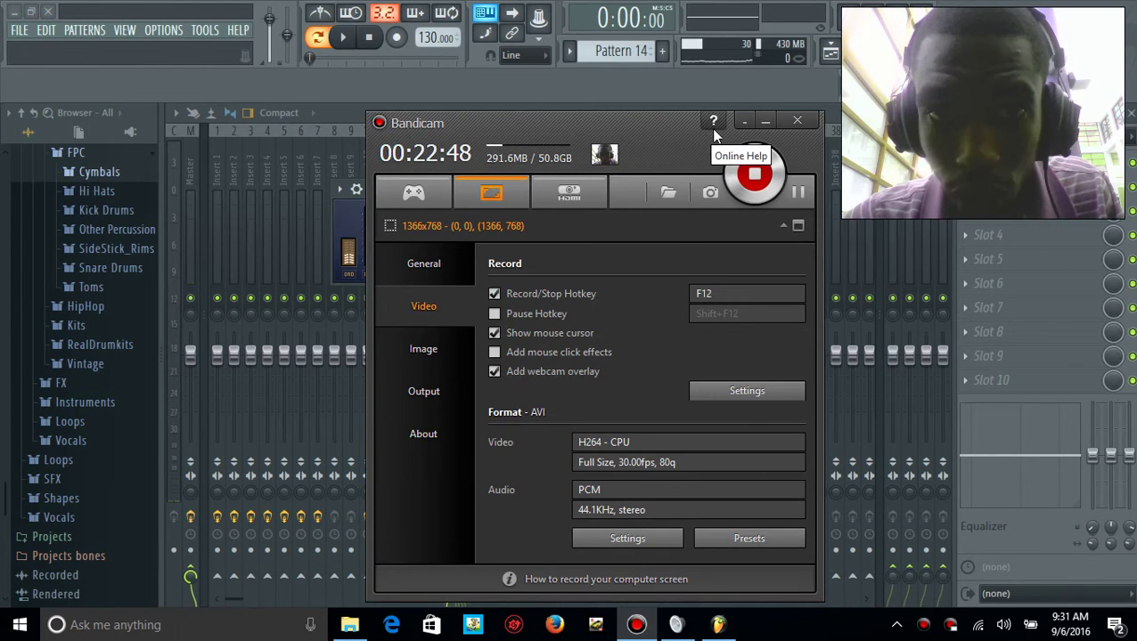
click(744, 121)
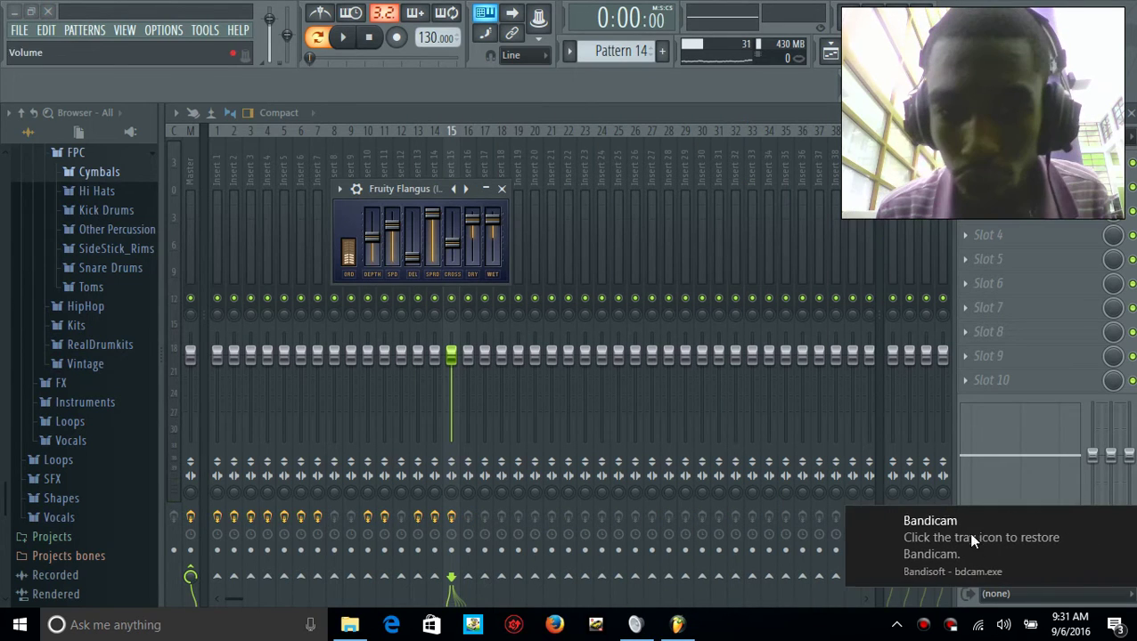
click(926, 624)
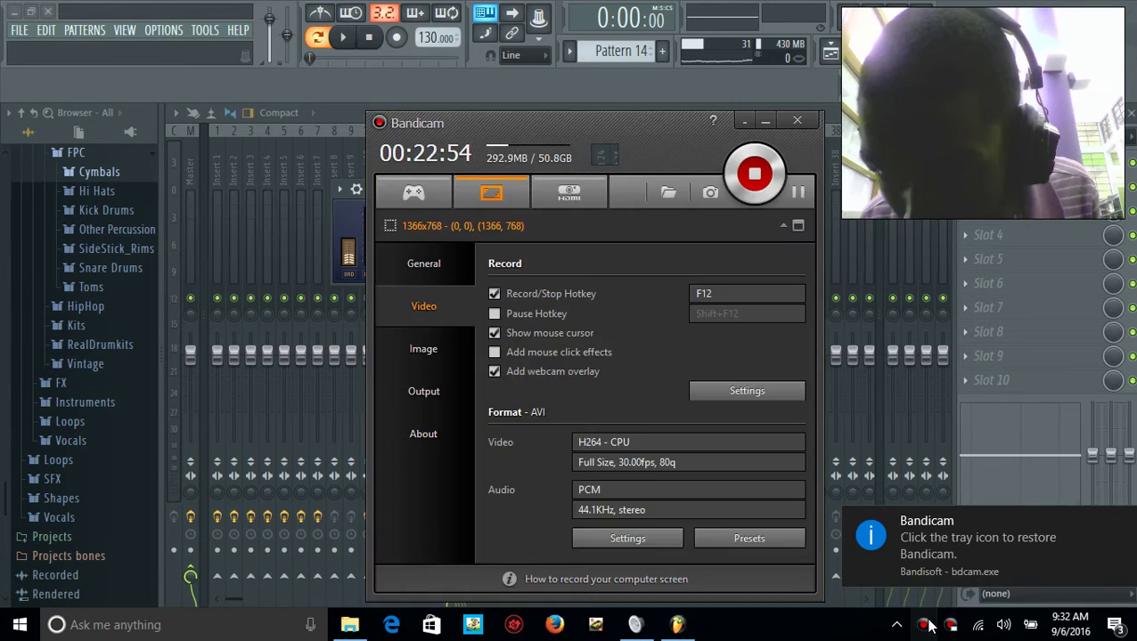
click(744, 122)
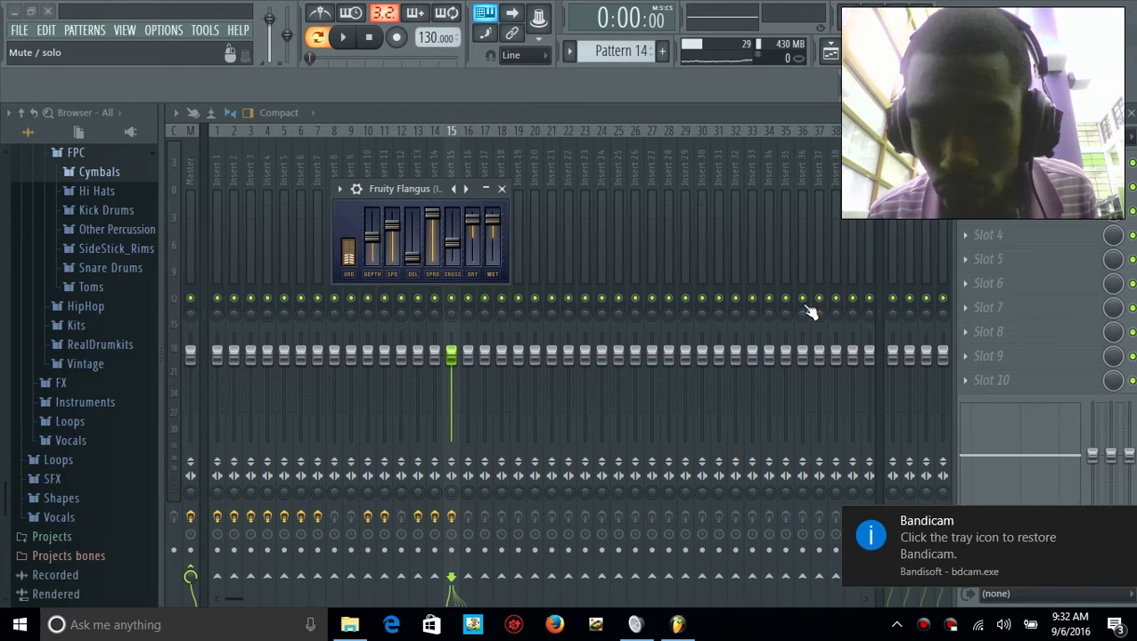
click(923, 625)
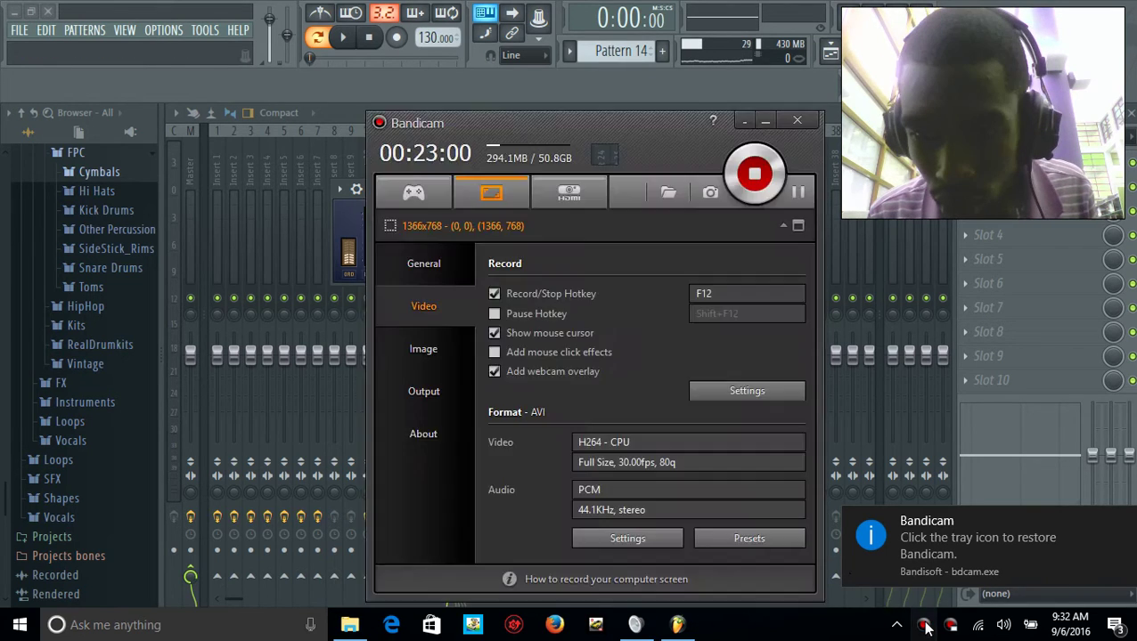
click(765, 123)
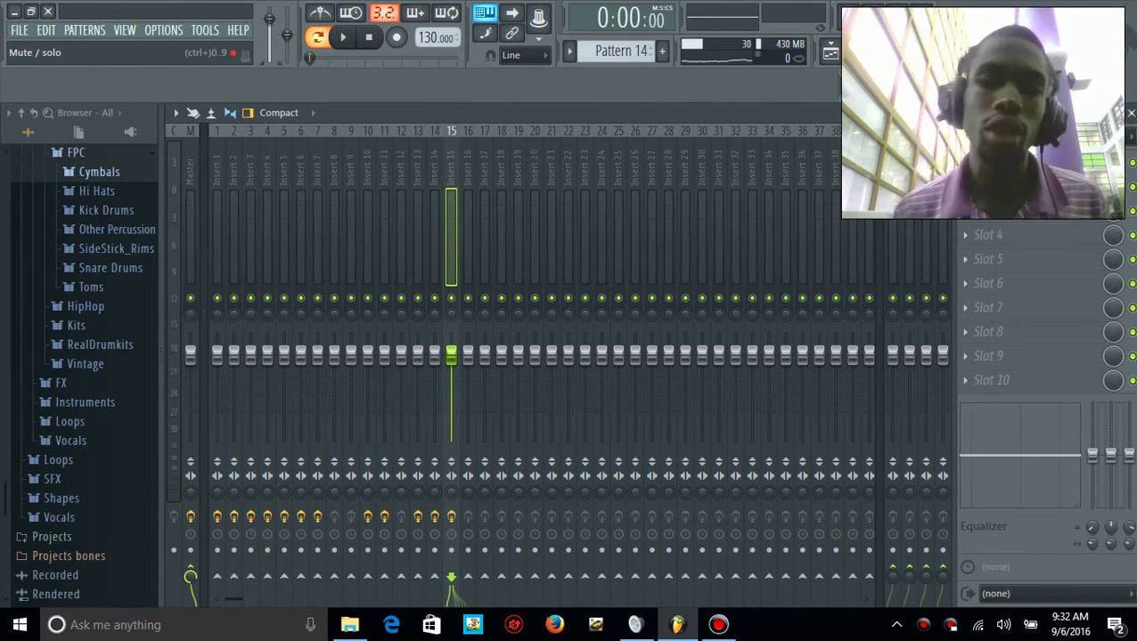
Audition the DVS Guitar sound by playing single notes such as C5, E5, A4 and G4 live
key(q)
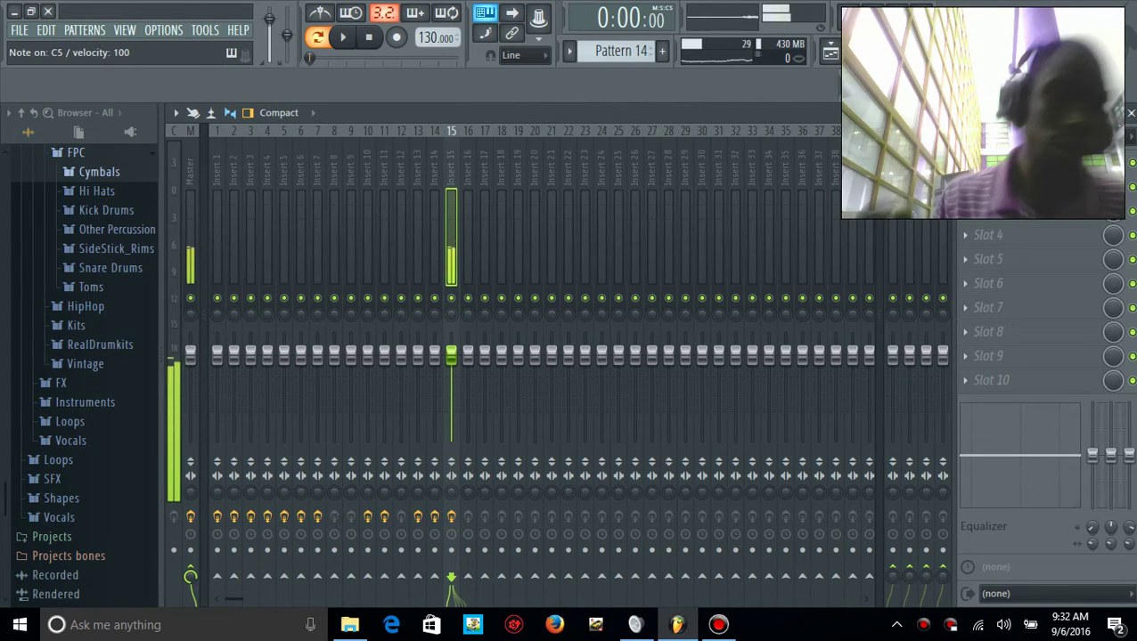
key(q)
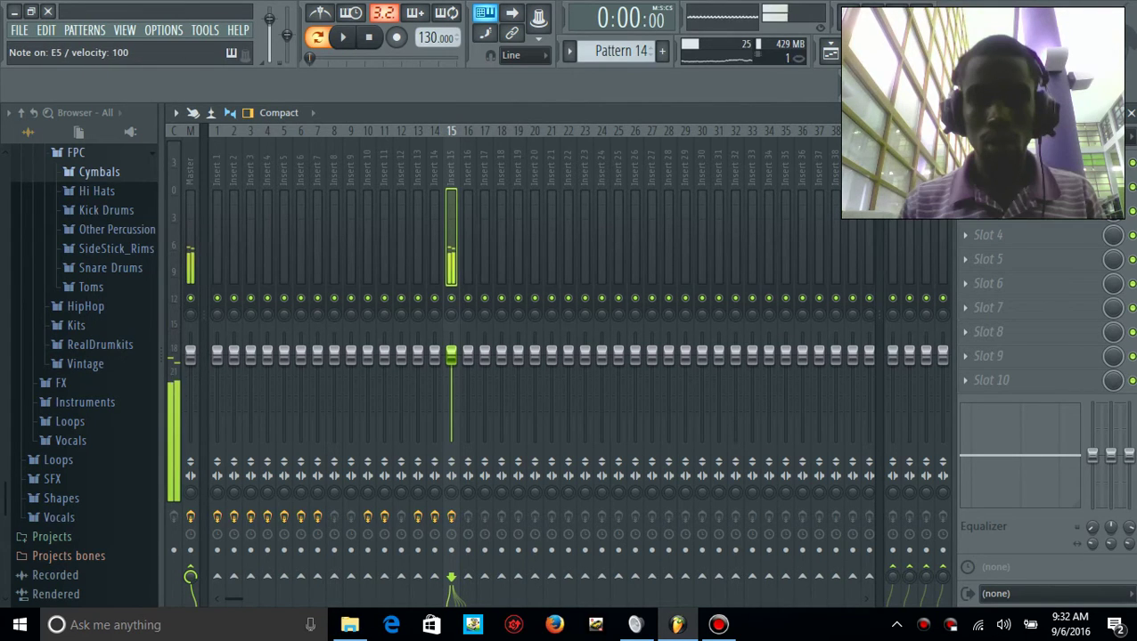
key(v)
key(n)
key(n)
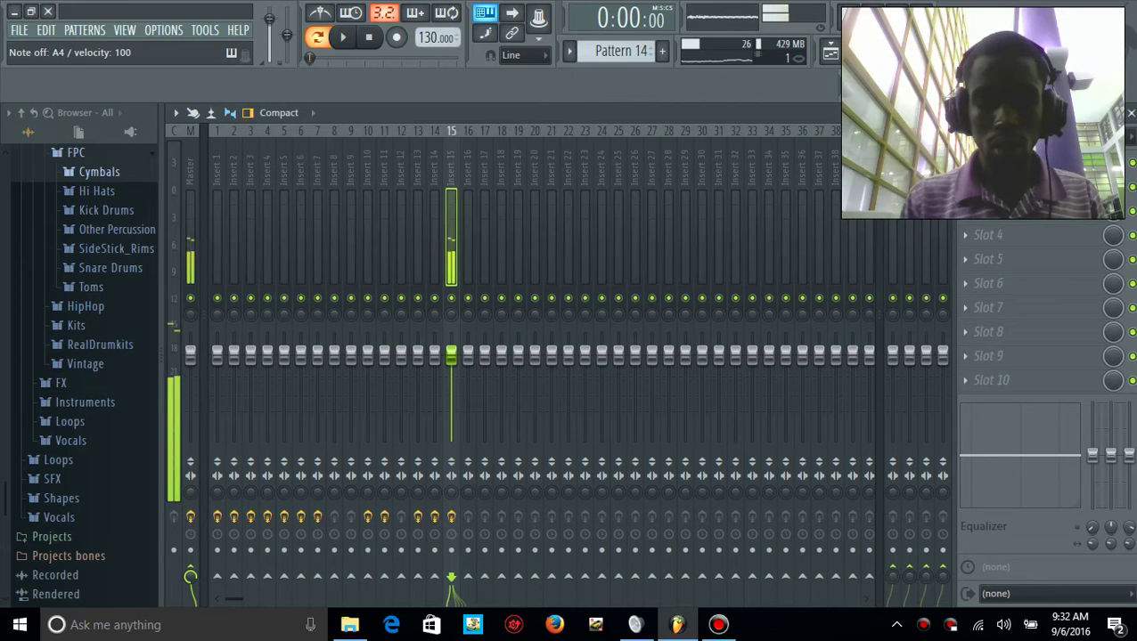
key(n)
key(n)
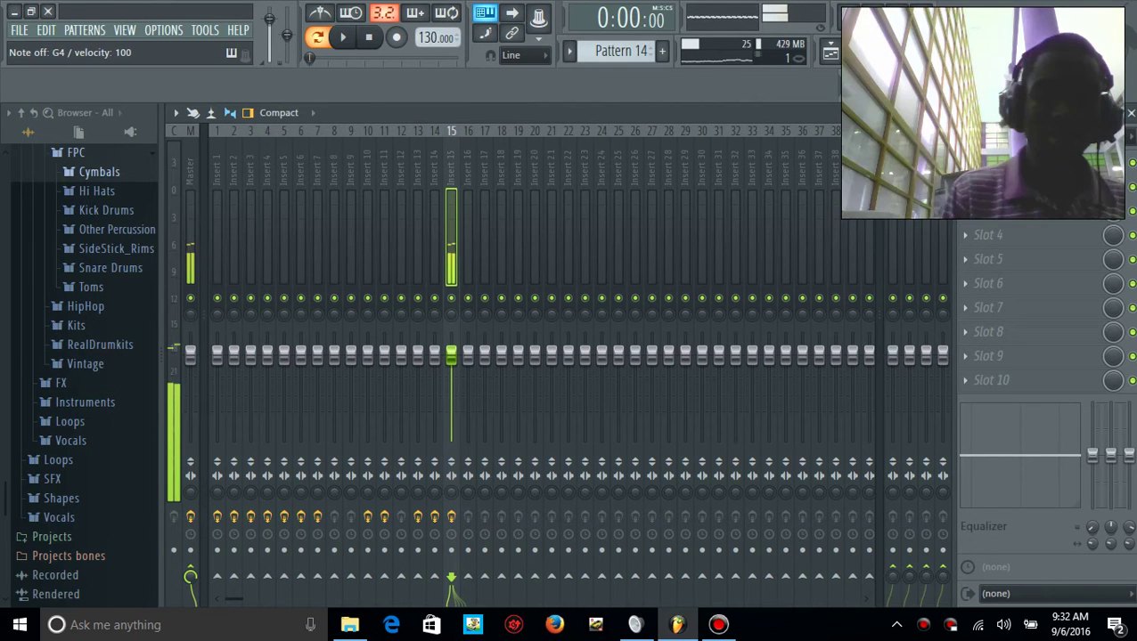
key(m)
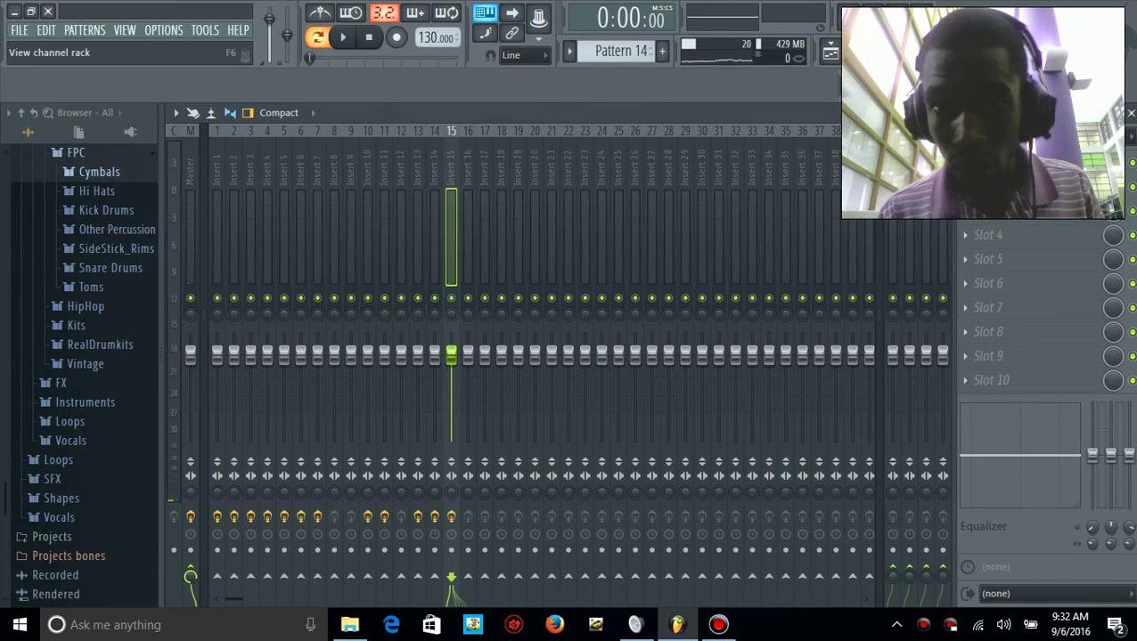
Play Pattern 14 from the channel rack, view its DVS Guitar notes and check the DVS Guitar plugin settings
click(831, 52)
key(space)
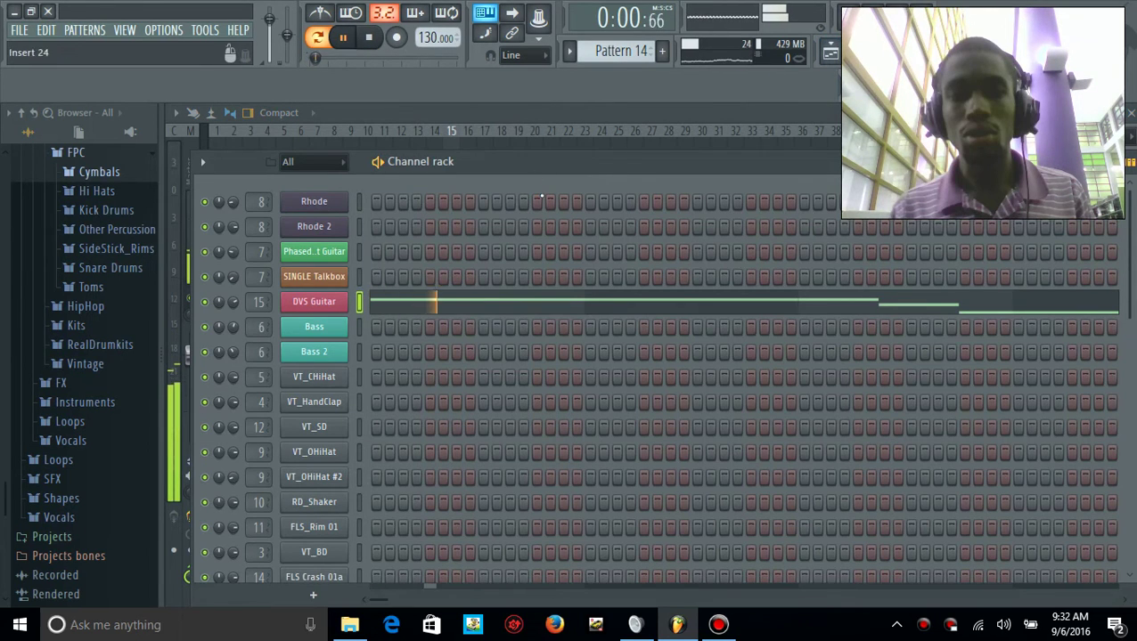
click(605, 312)
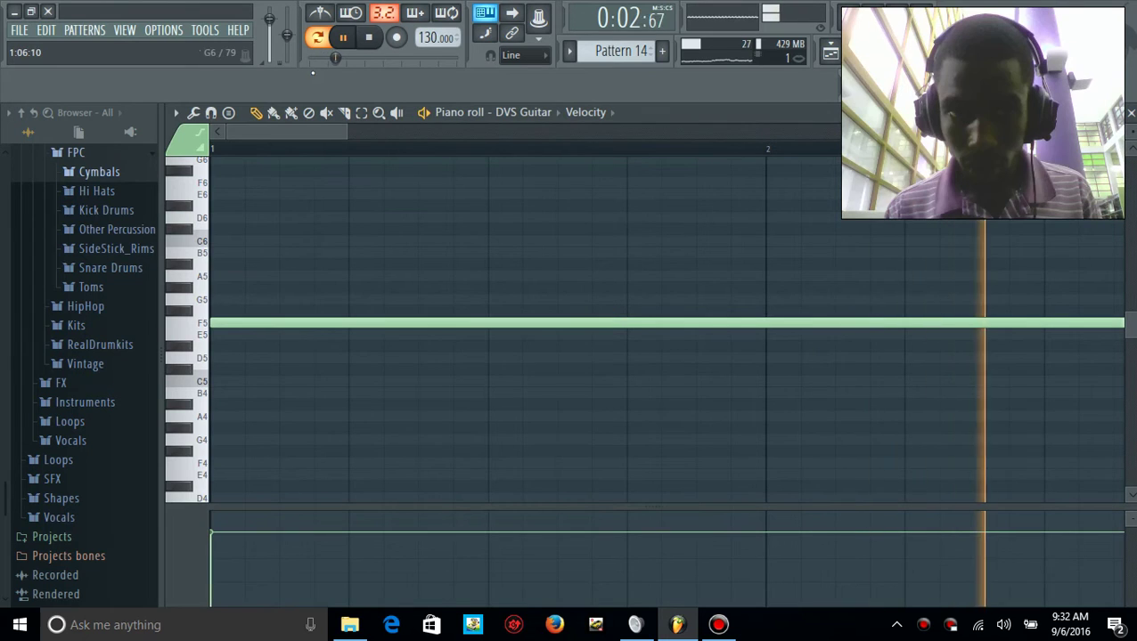
key(space)
click(831, 52)
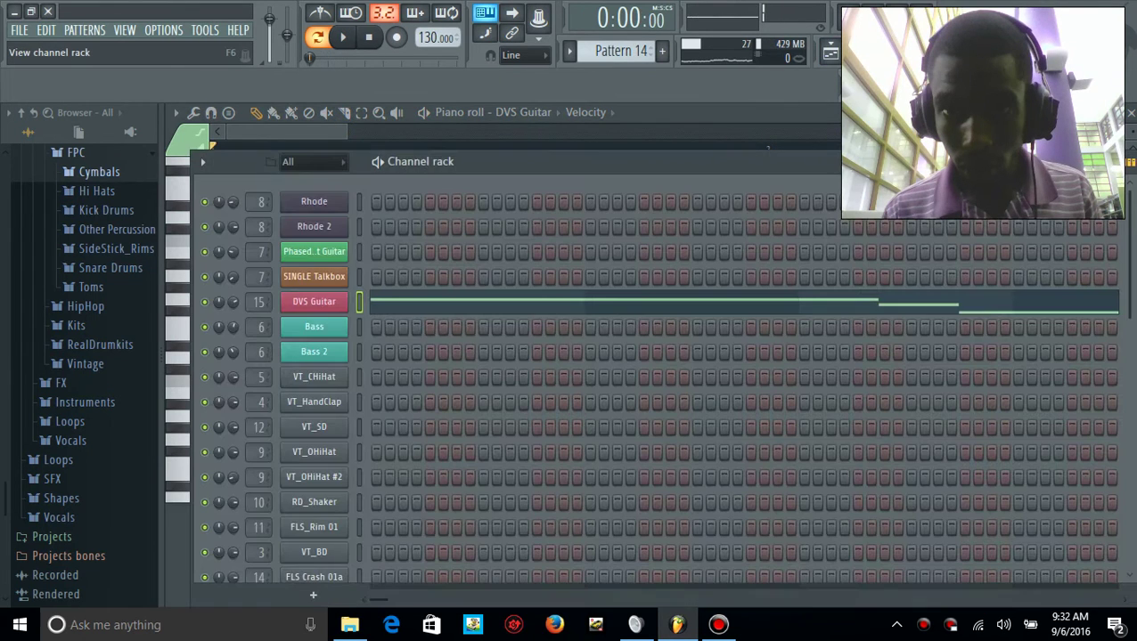
click(304, 303)
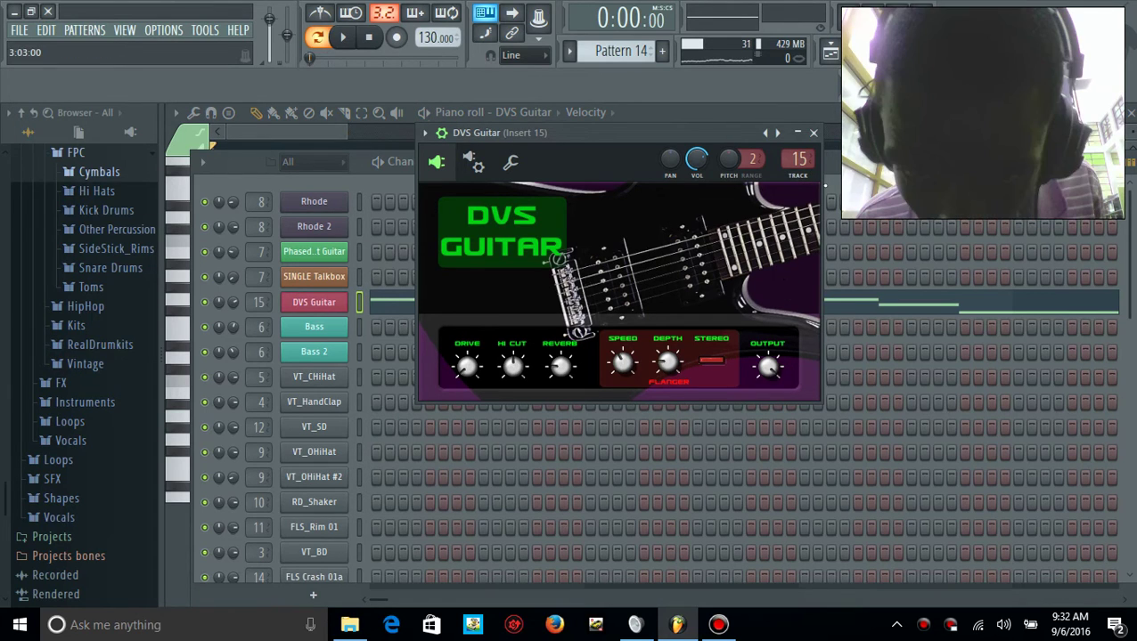
click(813, 133)
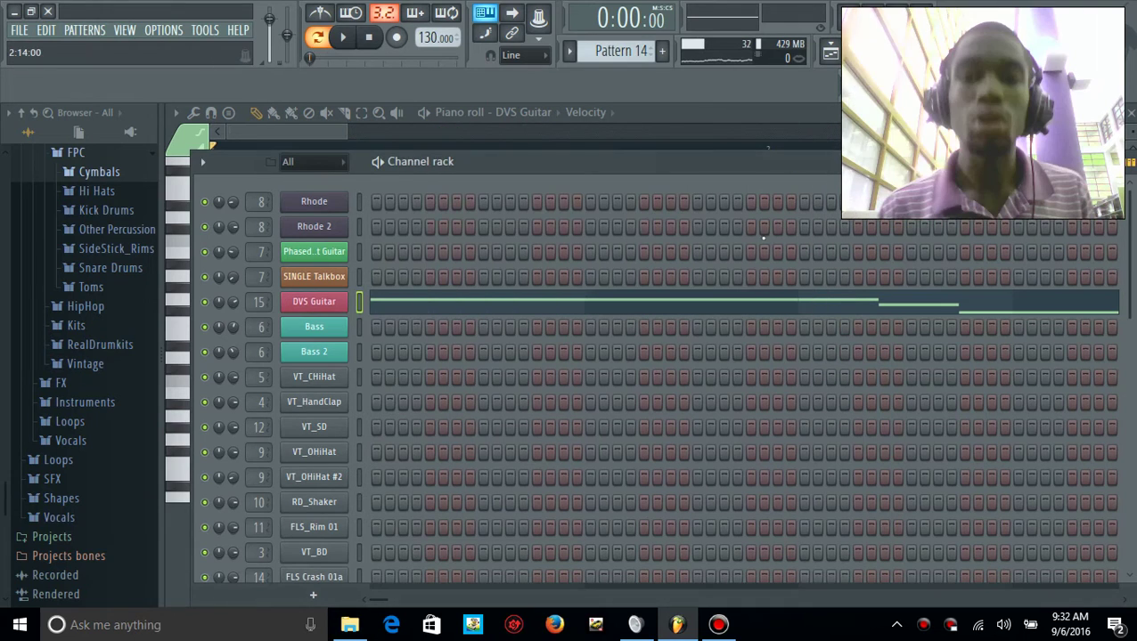
Reopen the DVS Guitar piano roll and play Pattern 14 through while viewing its full note sequence
click(772, 304)
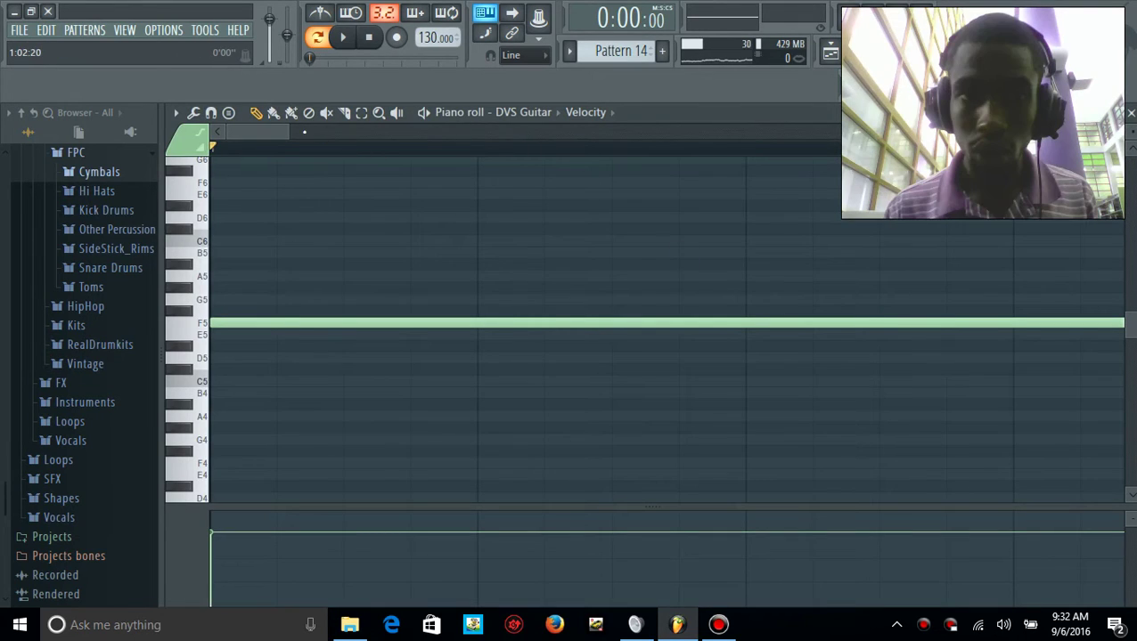
drag(285, 128, 787, 173)
key(space)
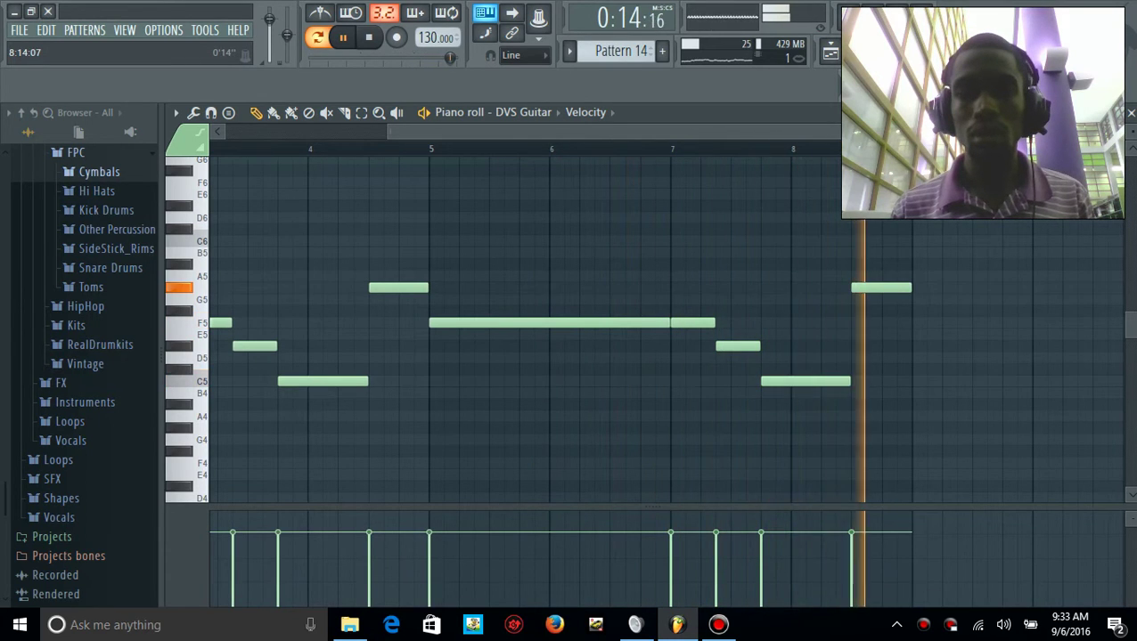
key(space)
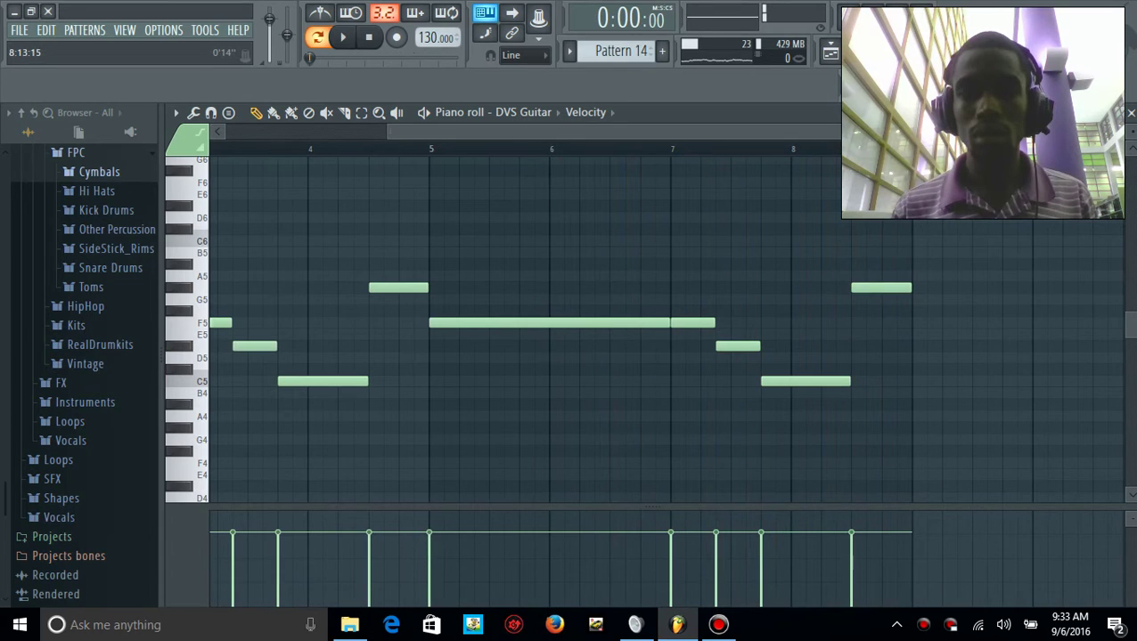
Switch to Pattern 15, view its DVS Guitar notes in the piano roll and play the pattern
click(878, 54)
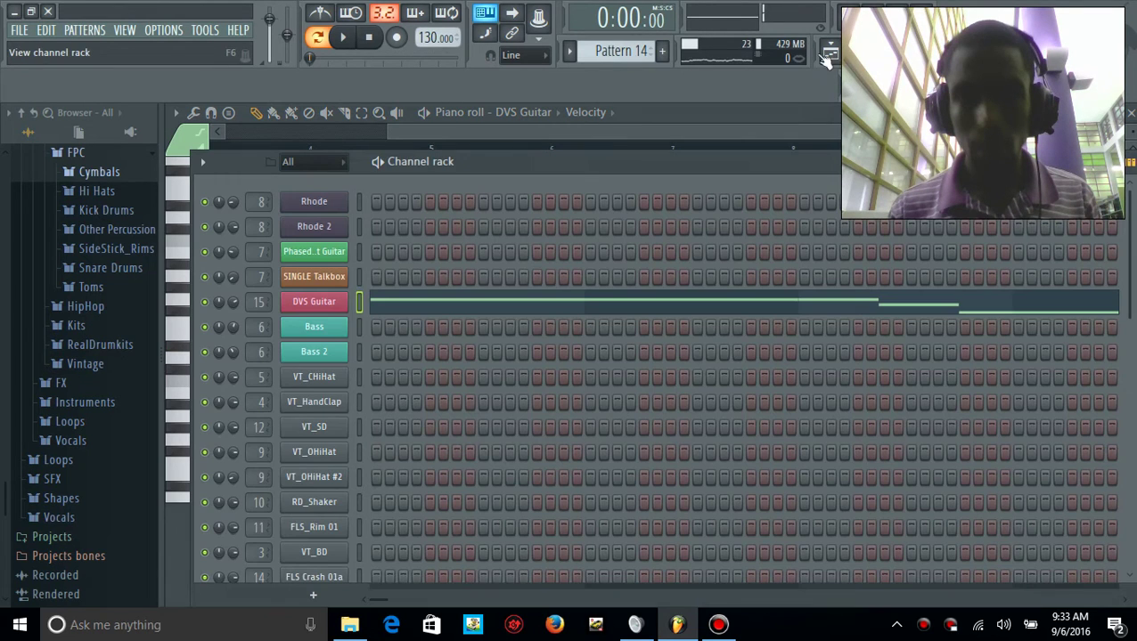
click(574, 52)
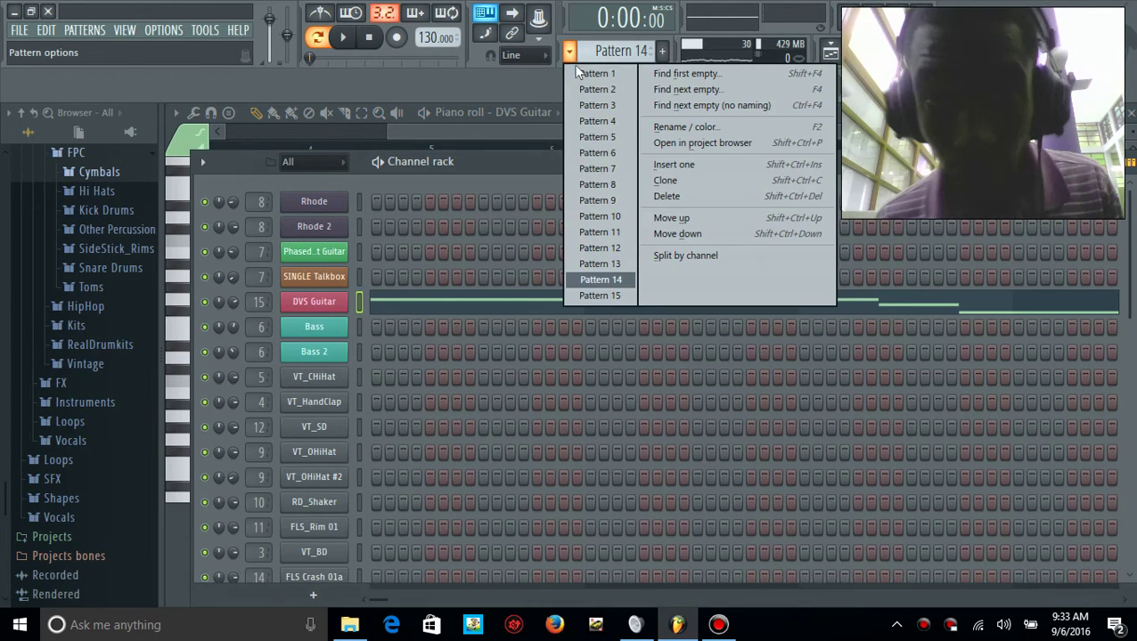
click(602, 295)
click(604, 297)
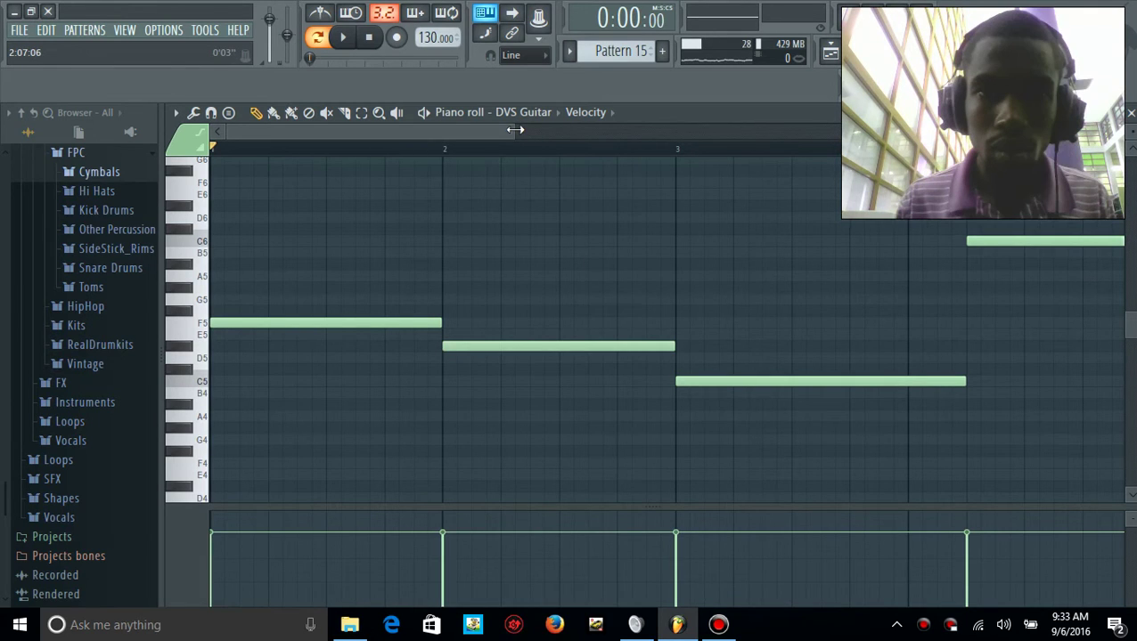
drag(520, 131, 696, 130)
key(space)
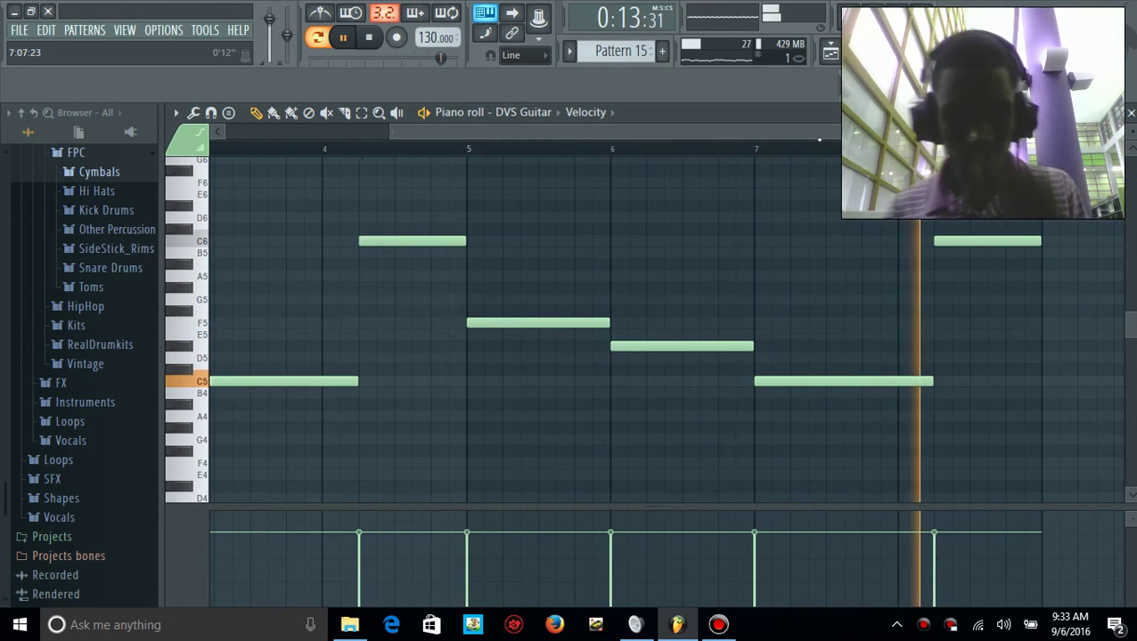
key(space)
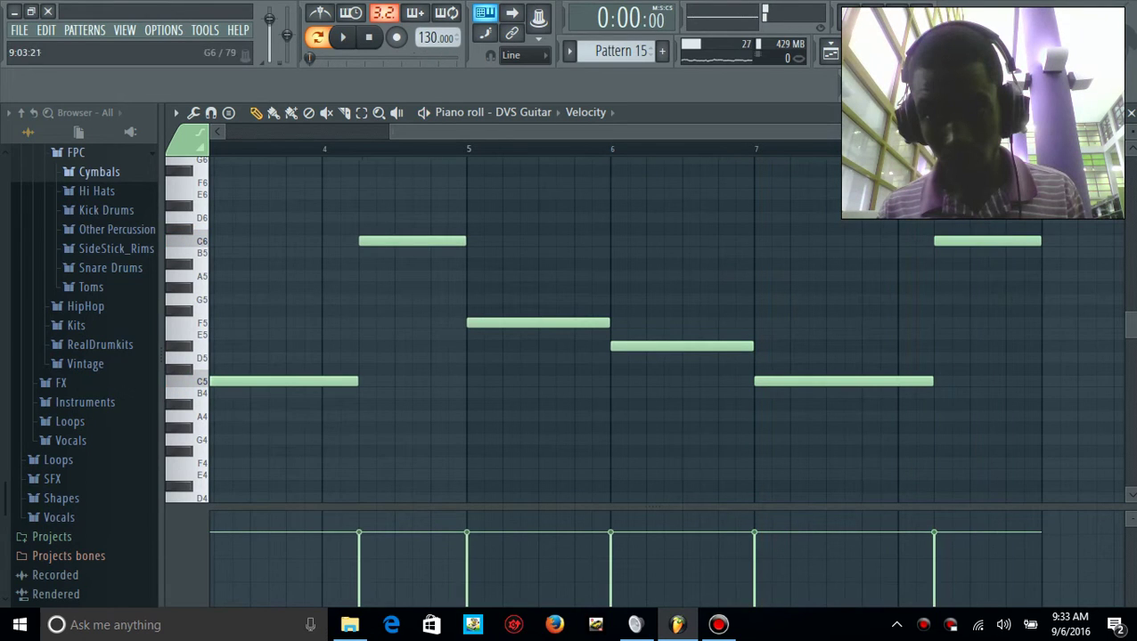
Close the piano roll, check the mixer, and examine the whole song arrangement across all tracks in the playlist
click(1129, 114)
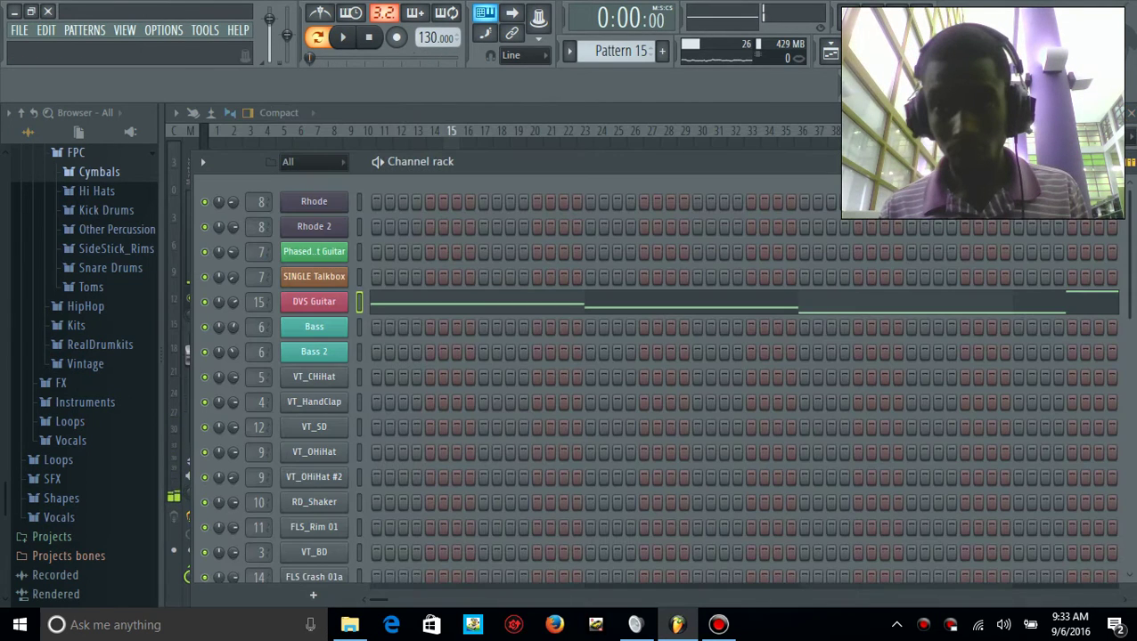
key(F9)
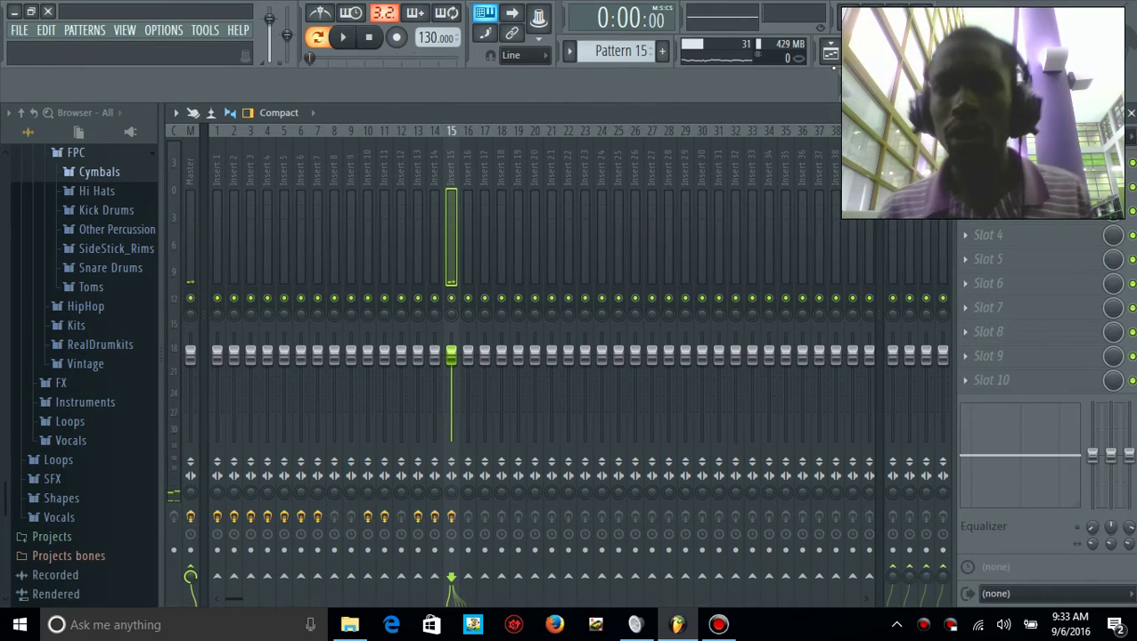
click(829, 54)
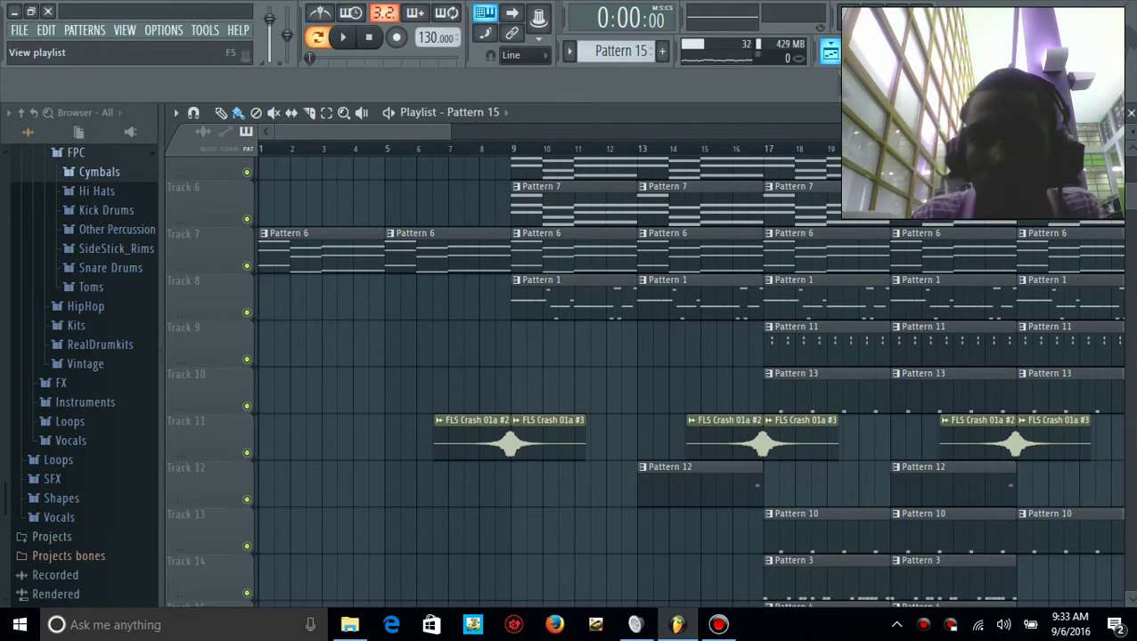
drag(1132, 196, 1131, 170)
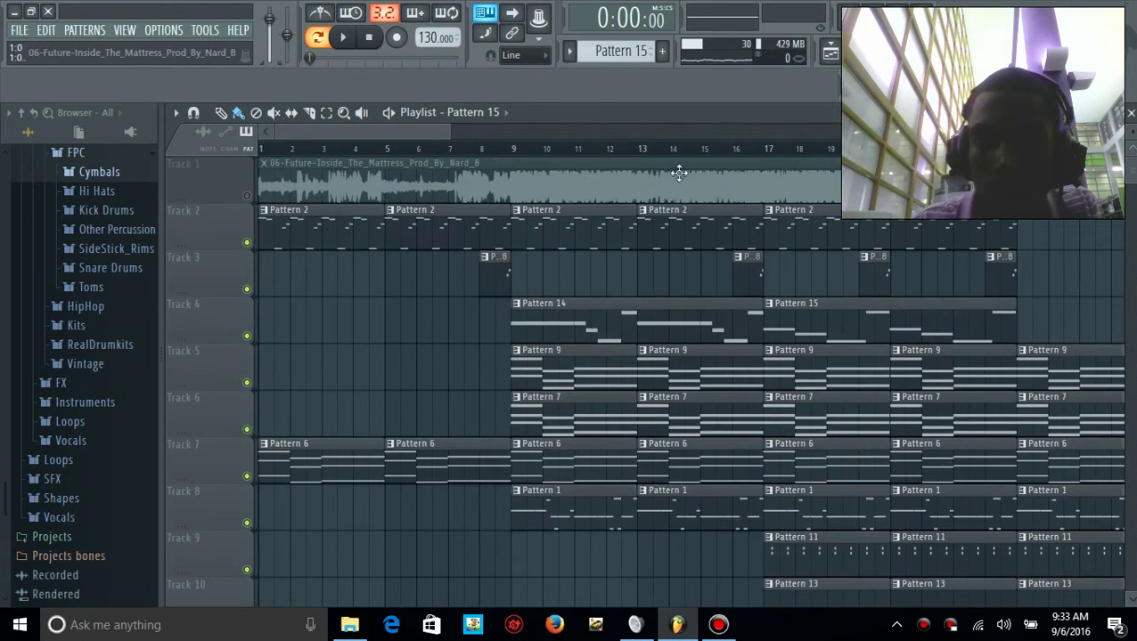
drag(450, 132, 991, 132)
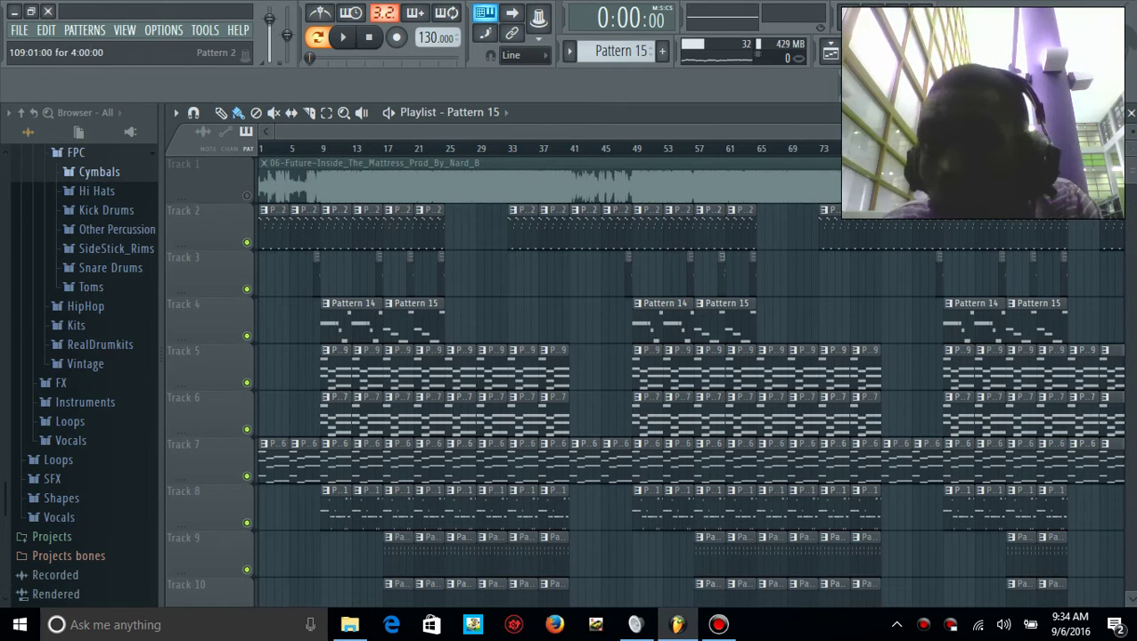
scroll(686, 383, down, 5)
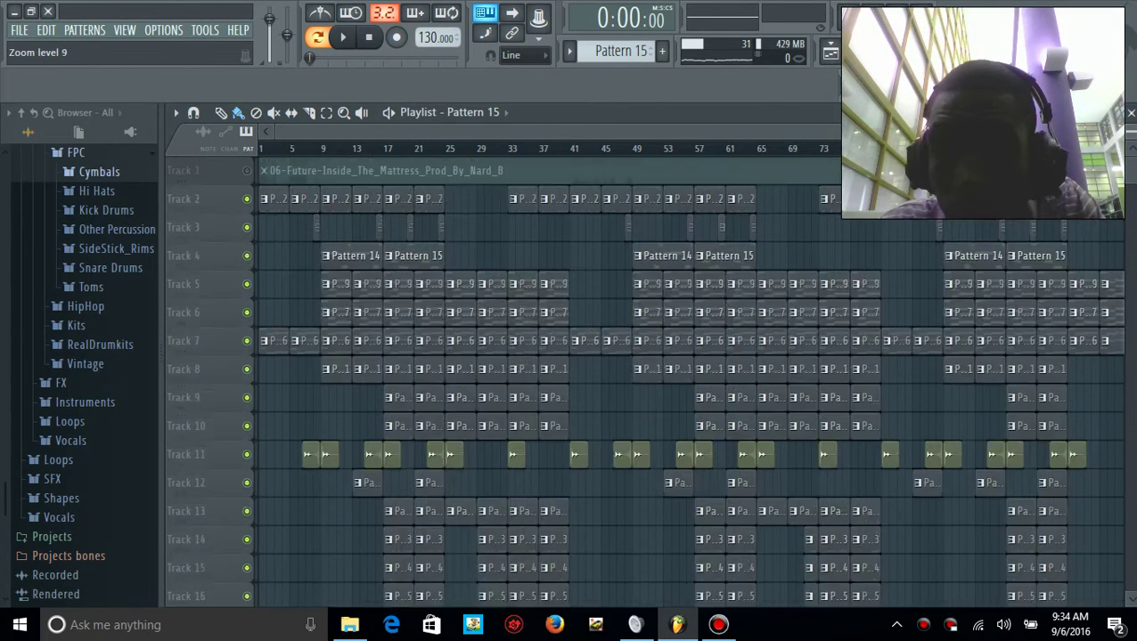
drag(1131, 132, 1131, 133)
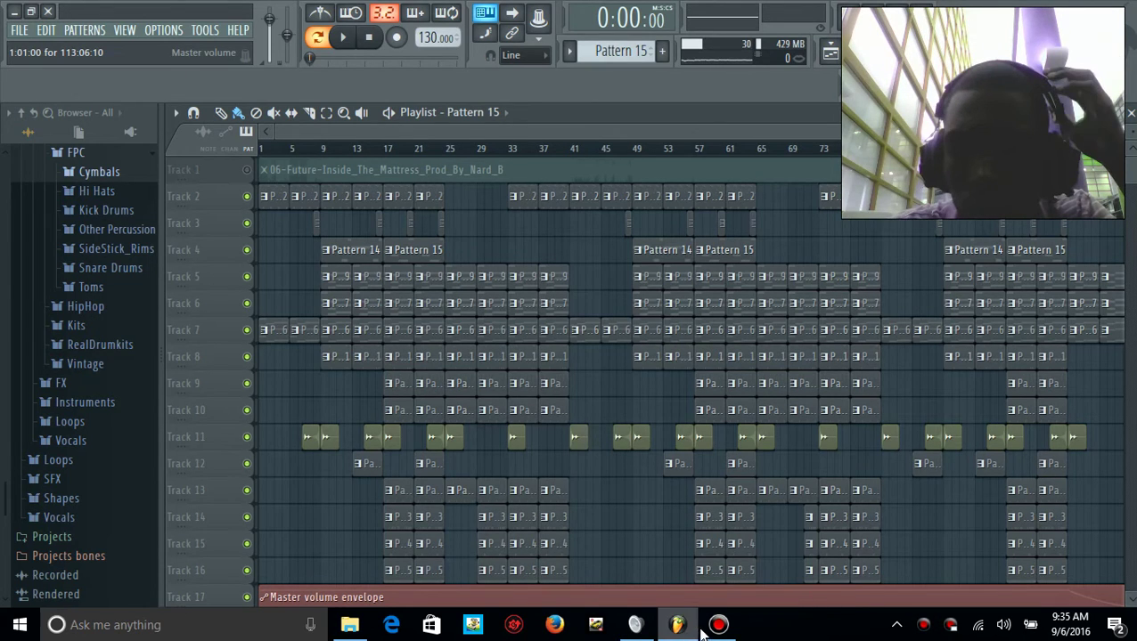
Switch to the Windows Sound settings and mute the microphone in the Microphone Properties levels
mouse_move(704, 631)
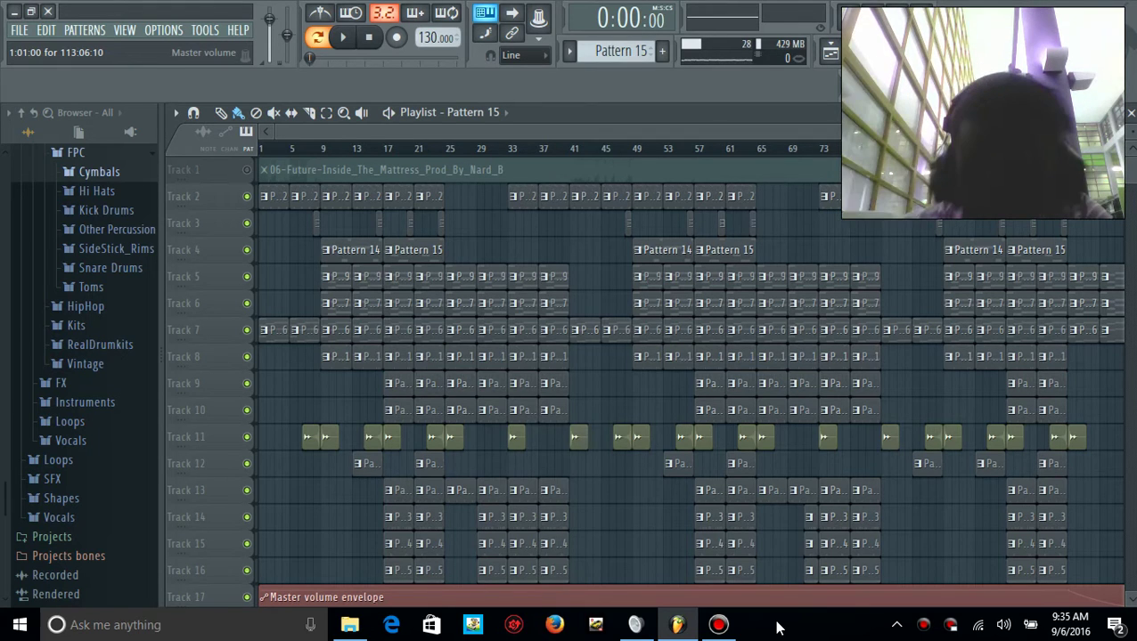
click(636, 625)
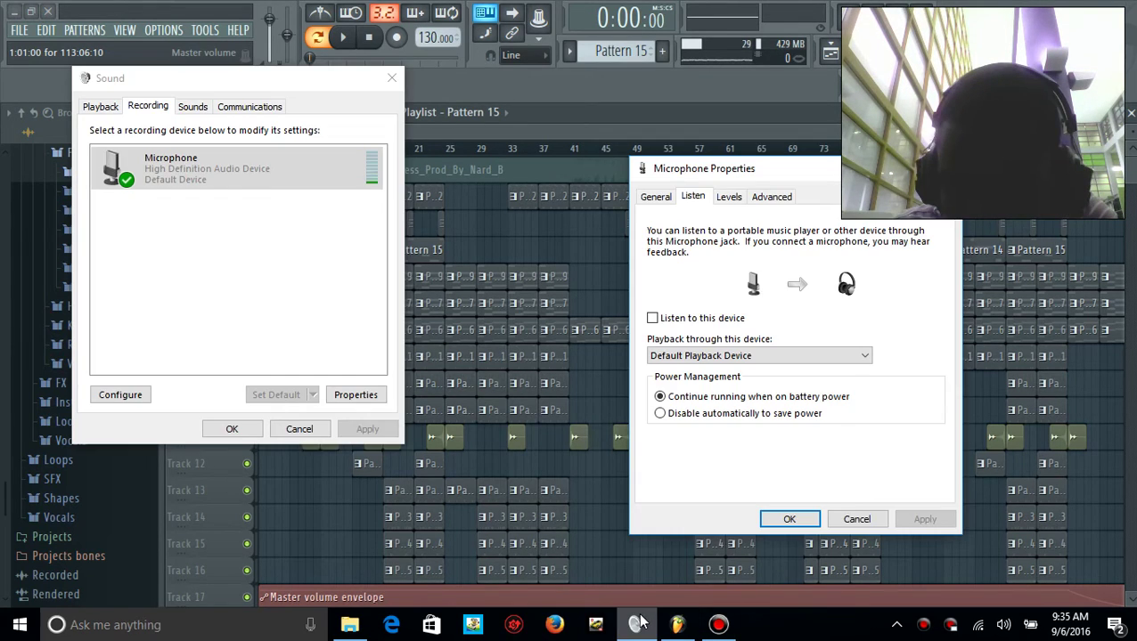
click(729, 201)
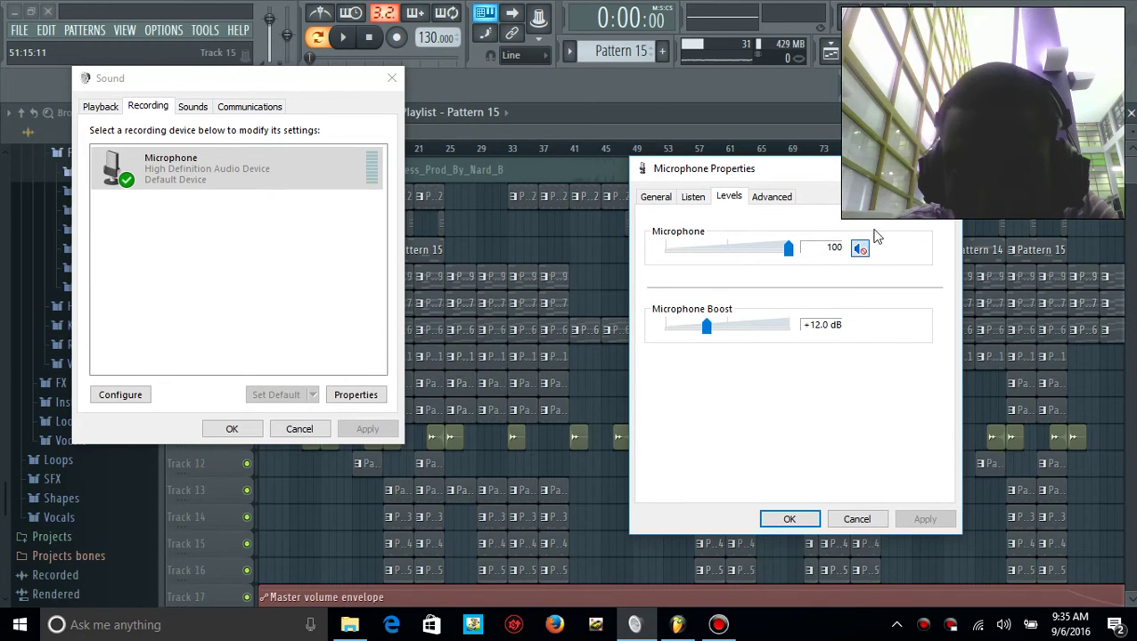
Return to FL Studio and play the arrangement in song mode while viewing the tracks down to the automation envelopes
click(343, 36)
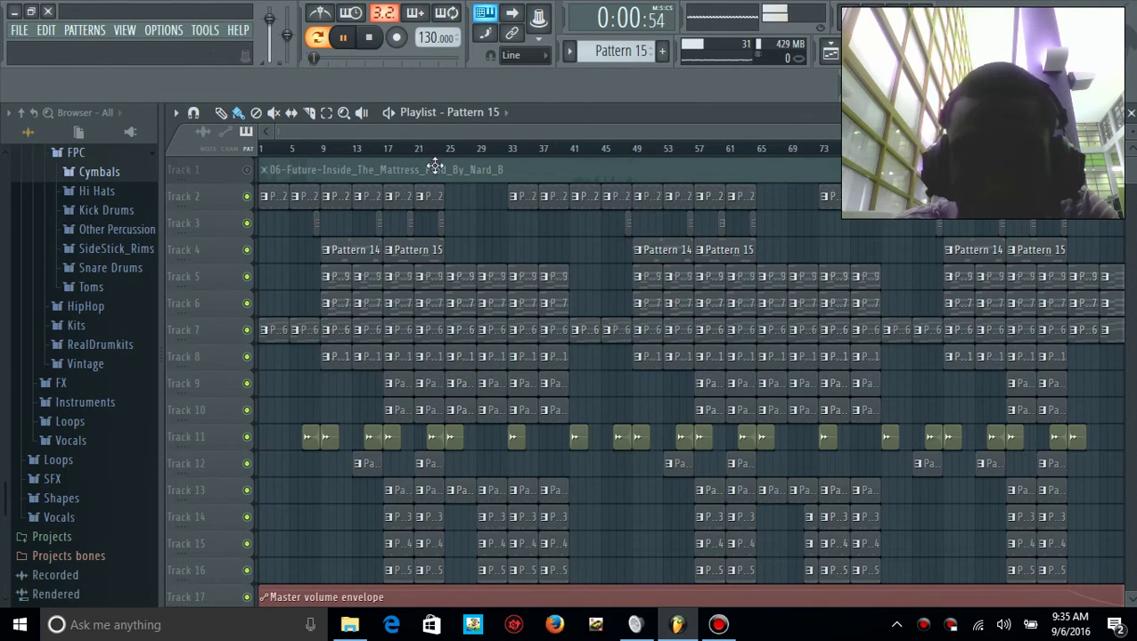
click(371, 39)
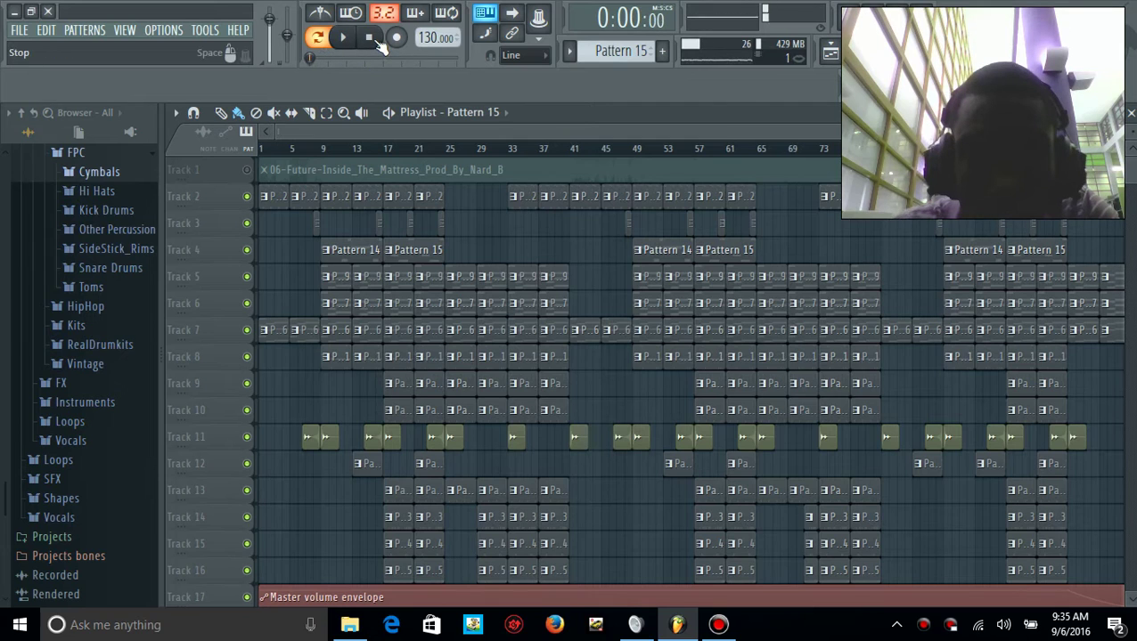
click(342, 37)
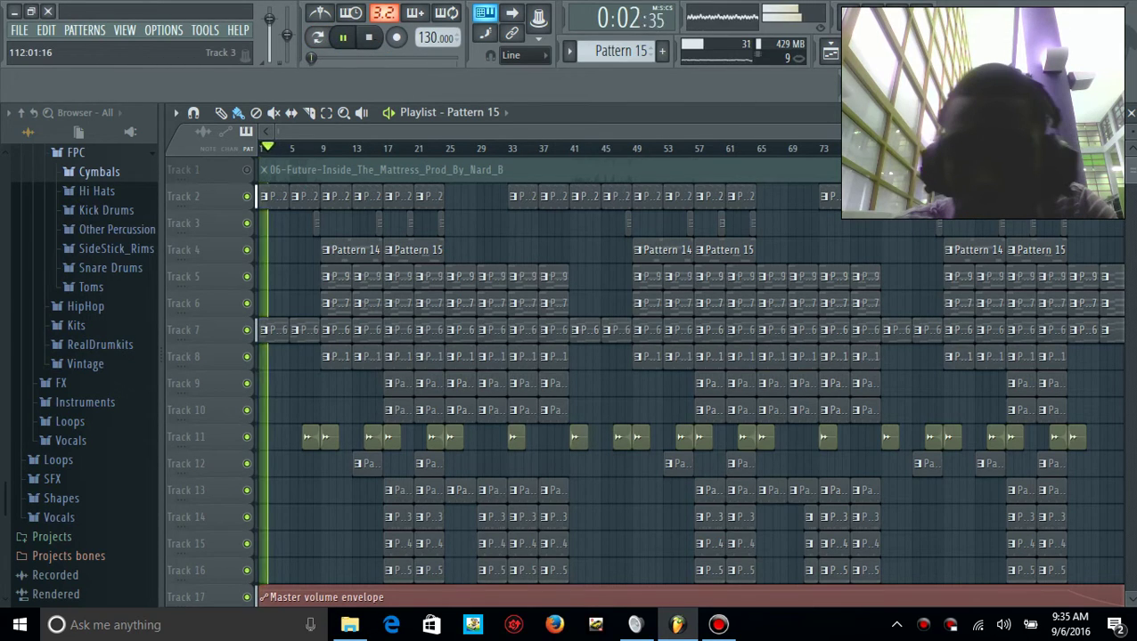
scroll(1074, 226, down, 2)
scroll(686, 375, up, 3)
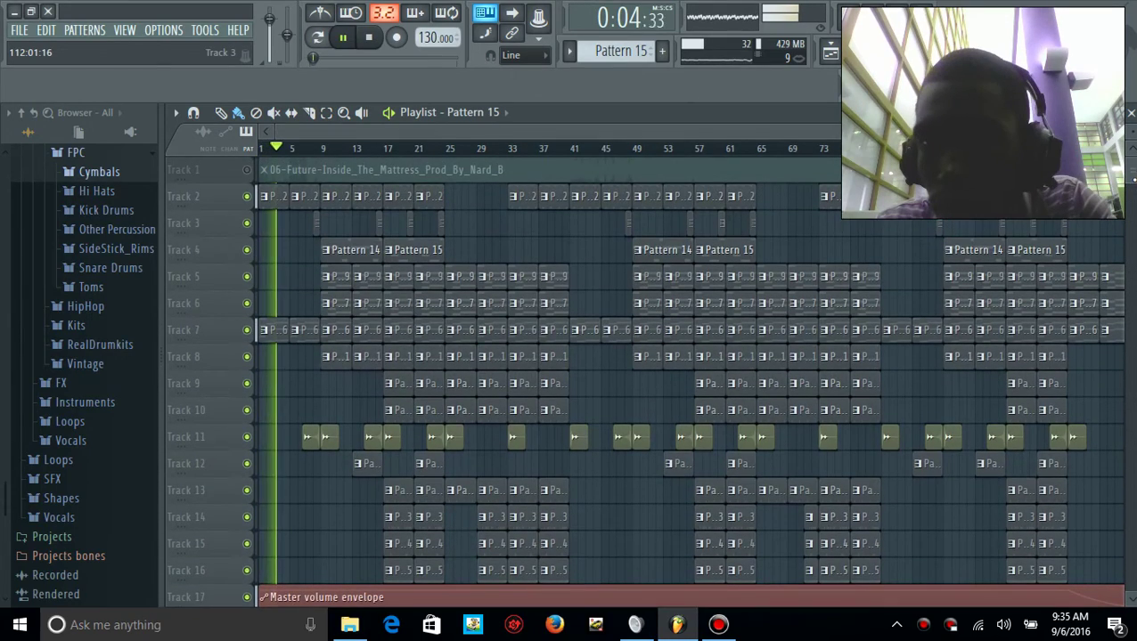
mouse_move(1132, 131)
mouse_down()
mouse_move(1131, 115)
mouse_move(1131, 127)
mouse_up()
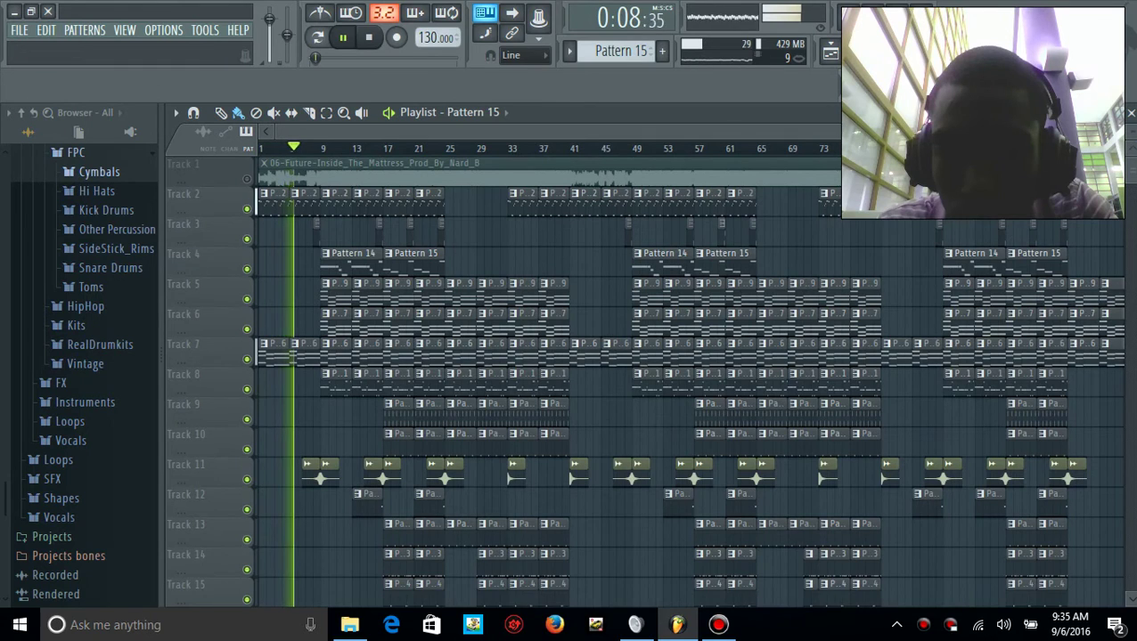
drag(1130, 168, 1131, 177)
key(space)
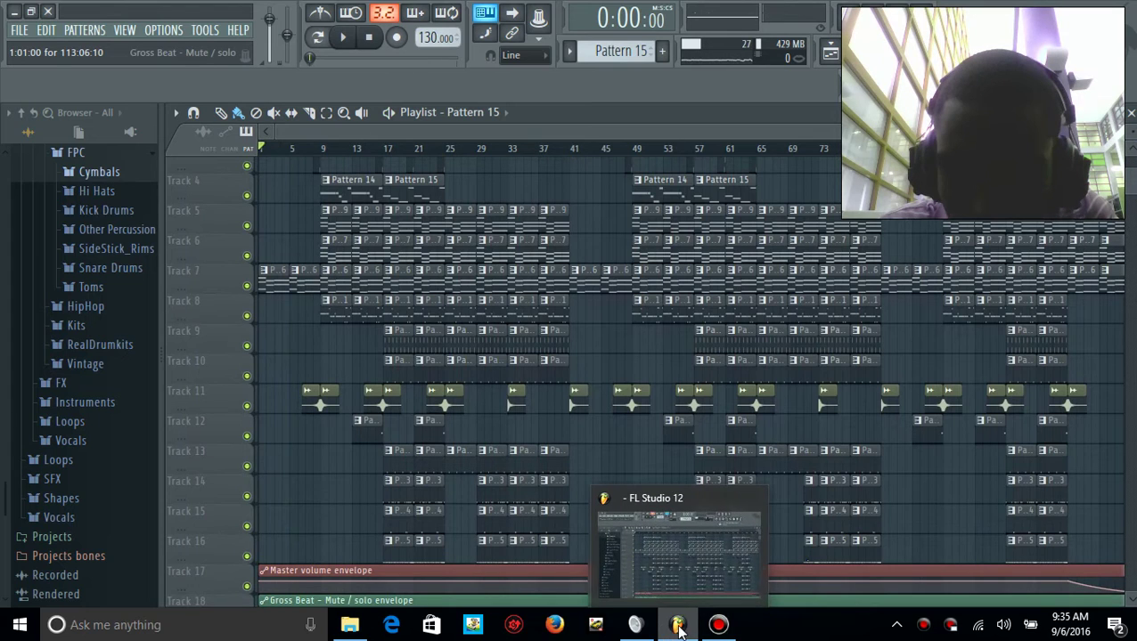
Unmute the microphone in the Windows Microphone Properties and return to the FL Studio playlist
click(640, 628)
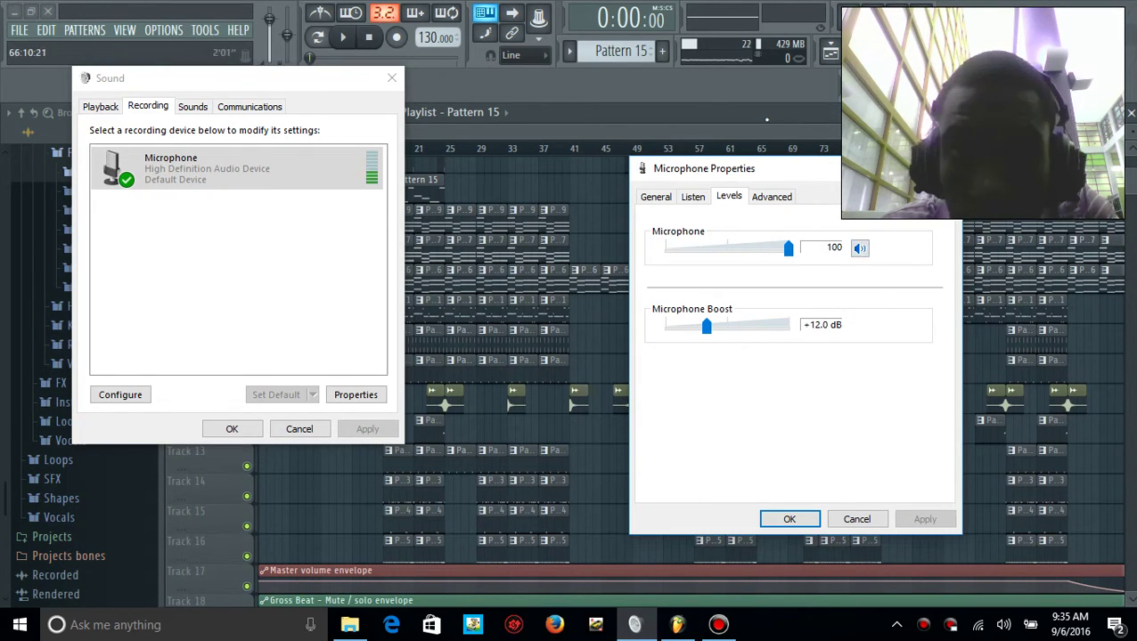
click(632, 625)
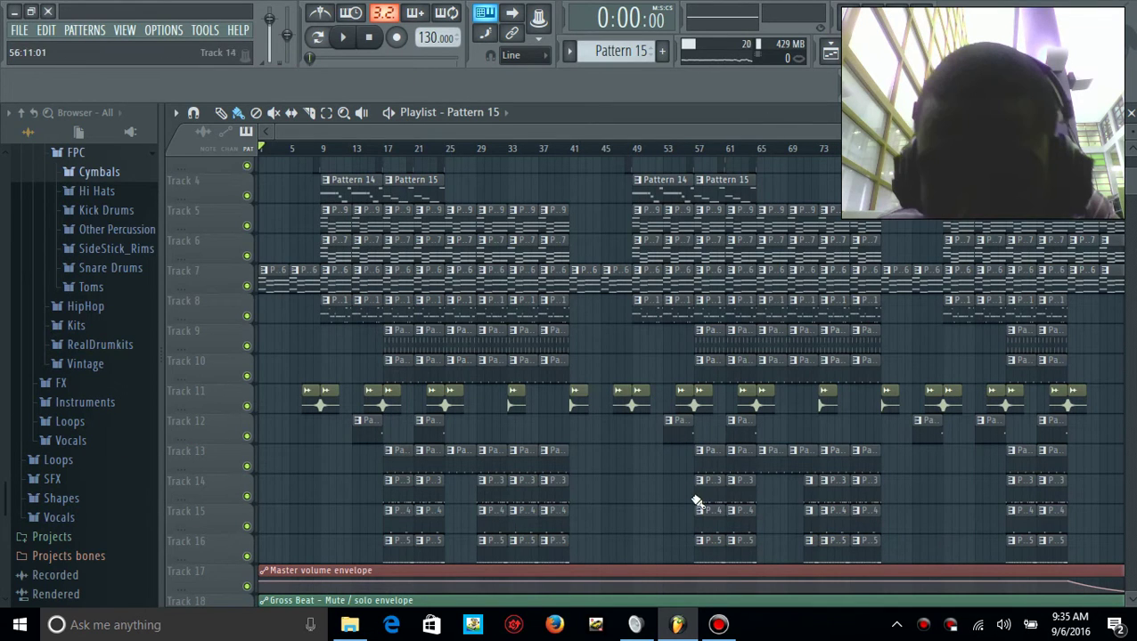
Inspect the Gross Beat effect on the mixer's Master track and close its window
key(F9)
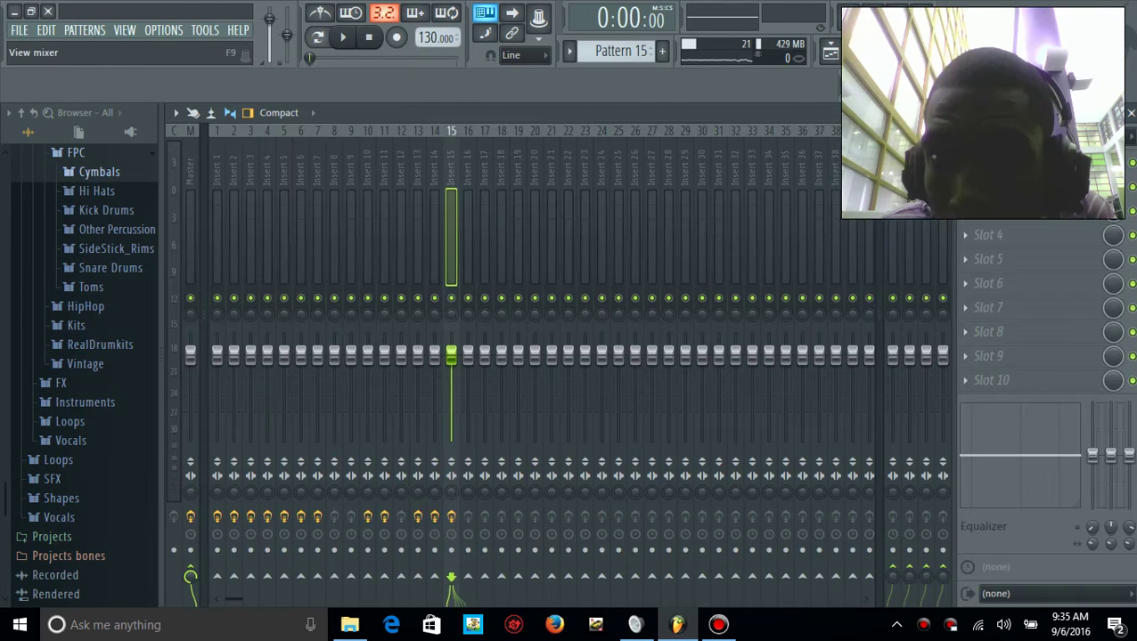
click(192, 217)
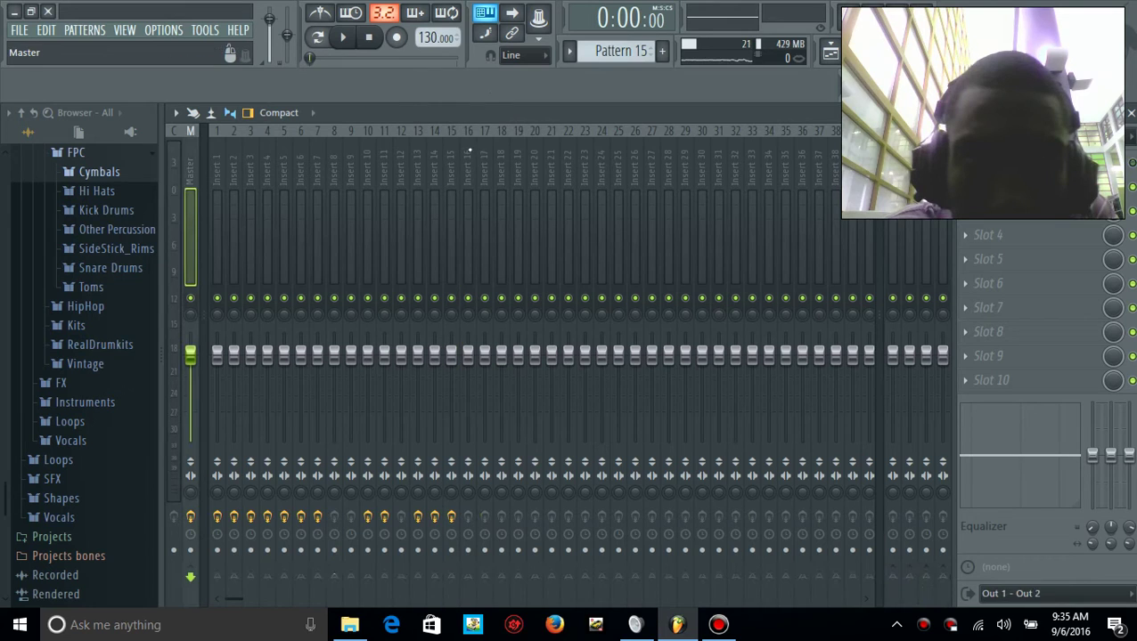
click(1016, 163)
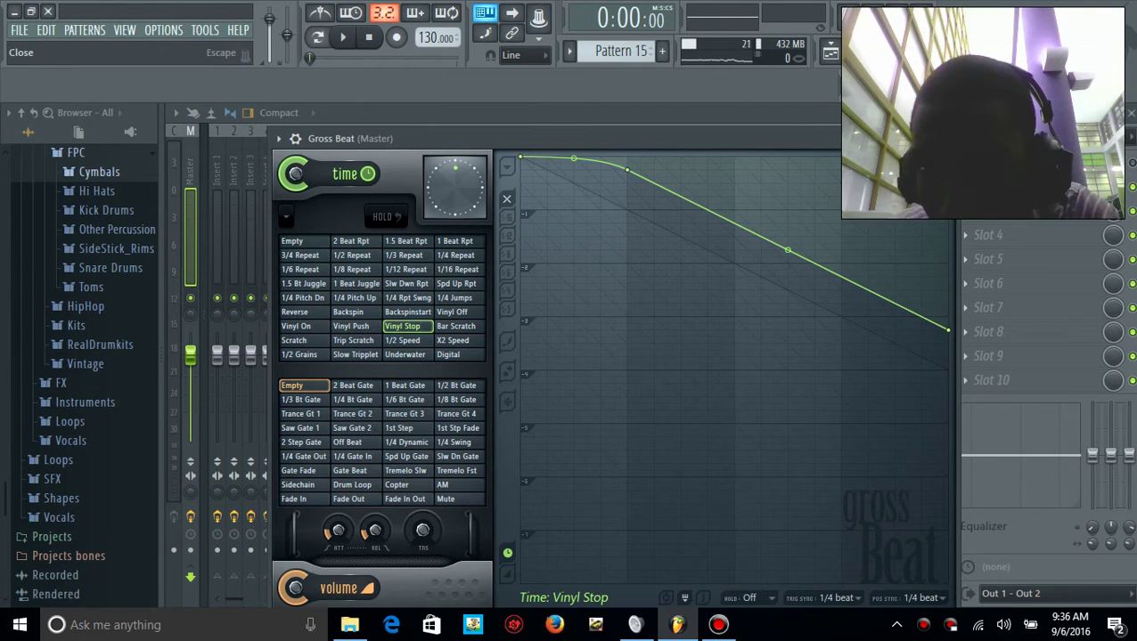
click(947, 139)
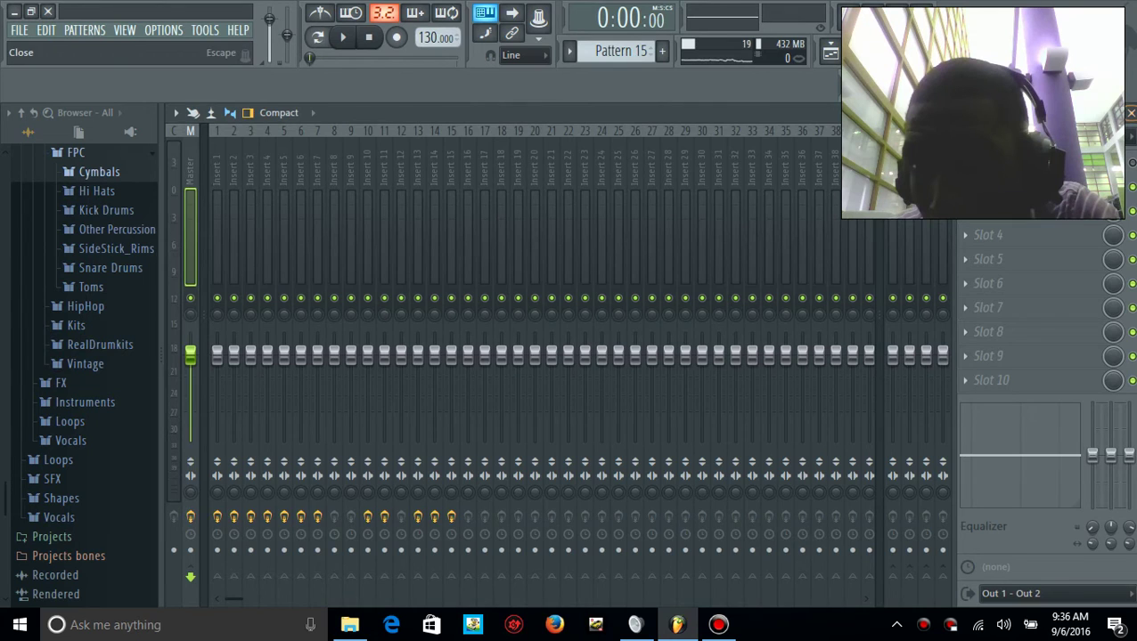
Close the mixer and look over the playlist from the automation envelopes back up to Track 1
click(1131, 113)
drag(1131, 180, 1130, 234)
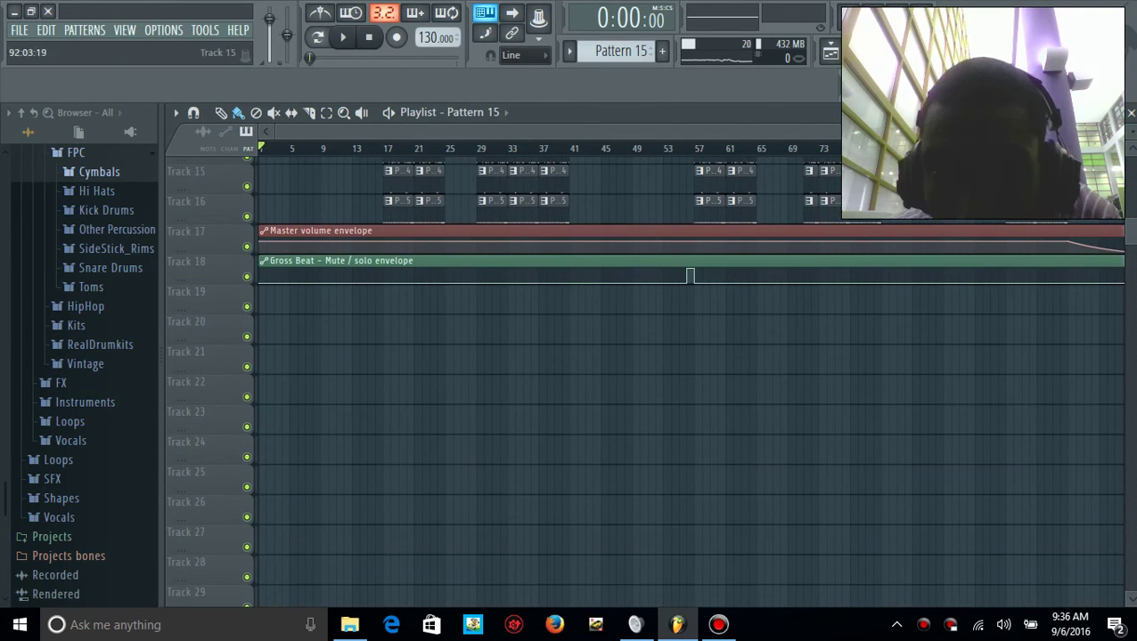
scroll(1087, 178, up, 5)
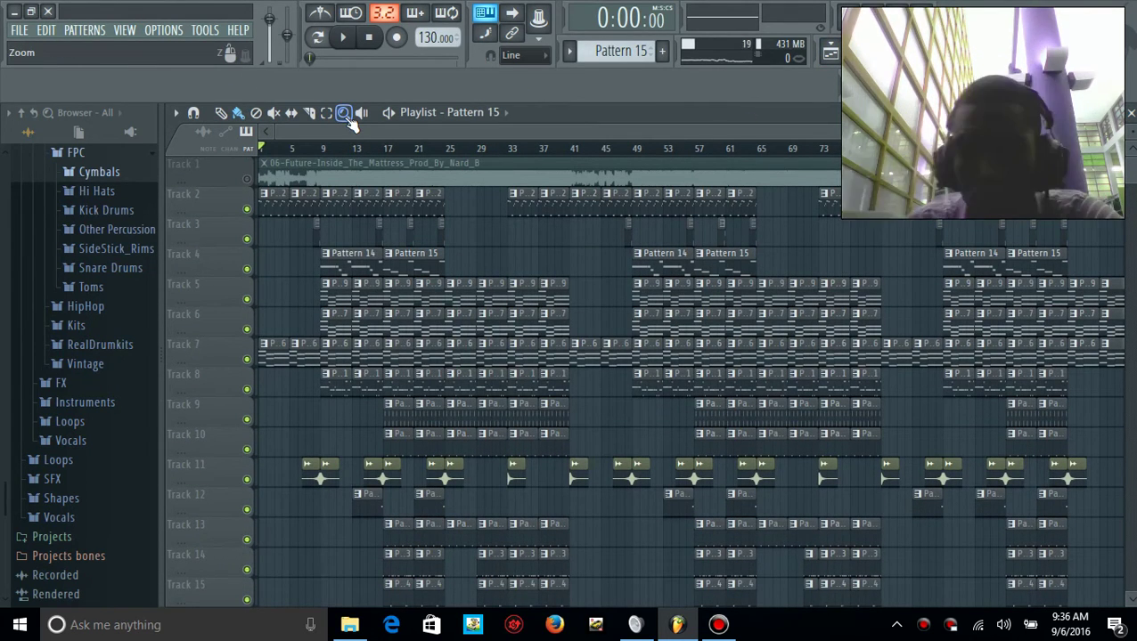
Switch to the Windows Microphone Properties, mute the microphone, and return to the FL Studio playlist
click(635, 624)
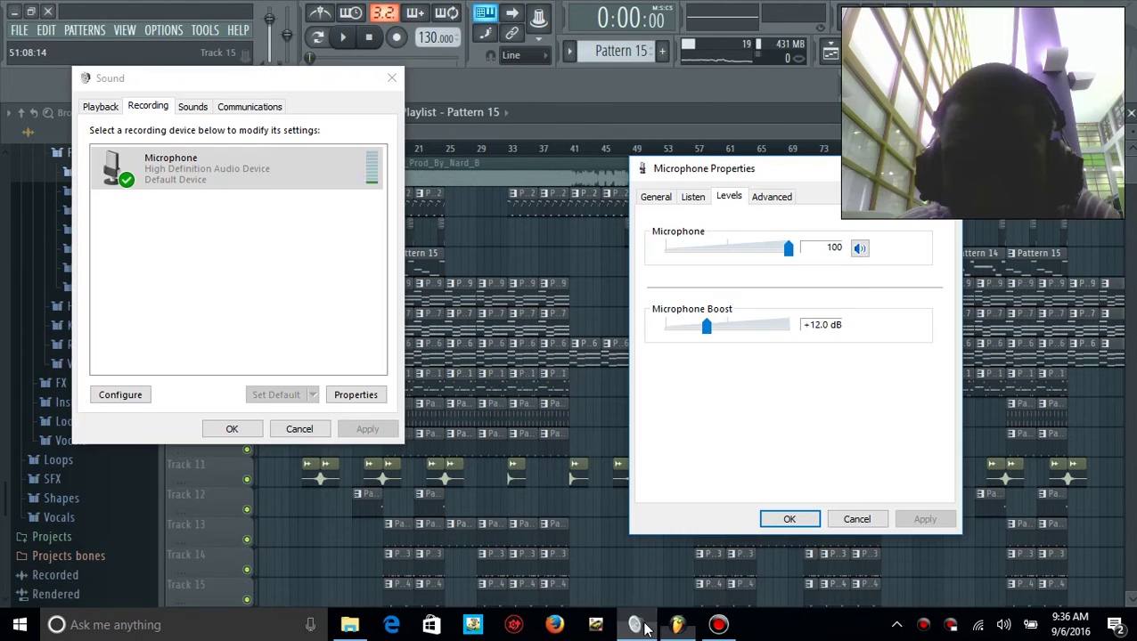
click(860, 248)
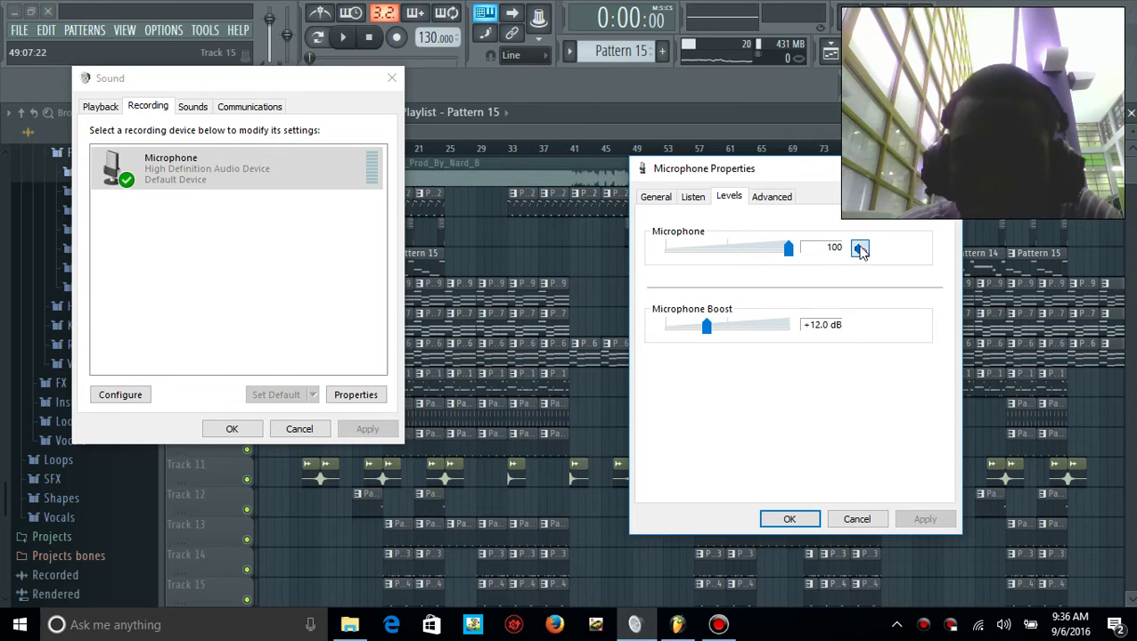
click(513, 116)
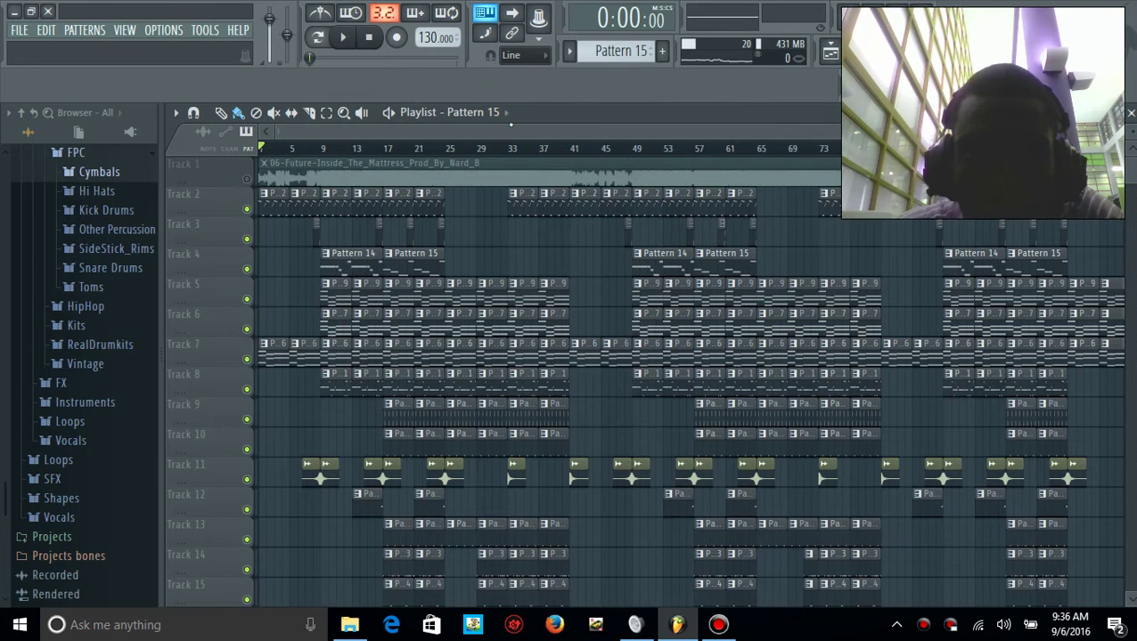
Play the opening bars of the arrangement while viewing the playlist tracks, and stop playback
key(space)
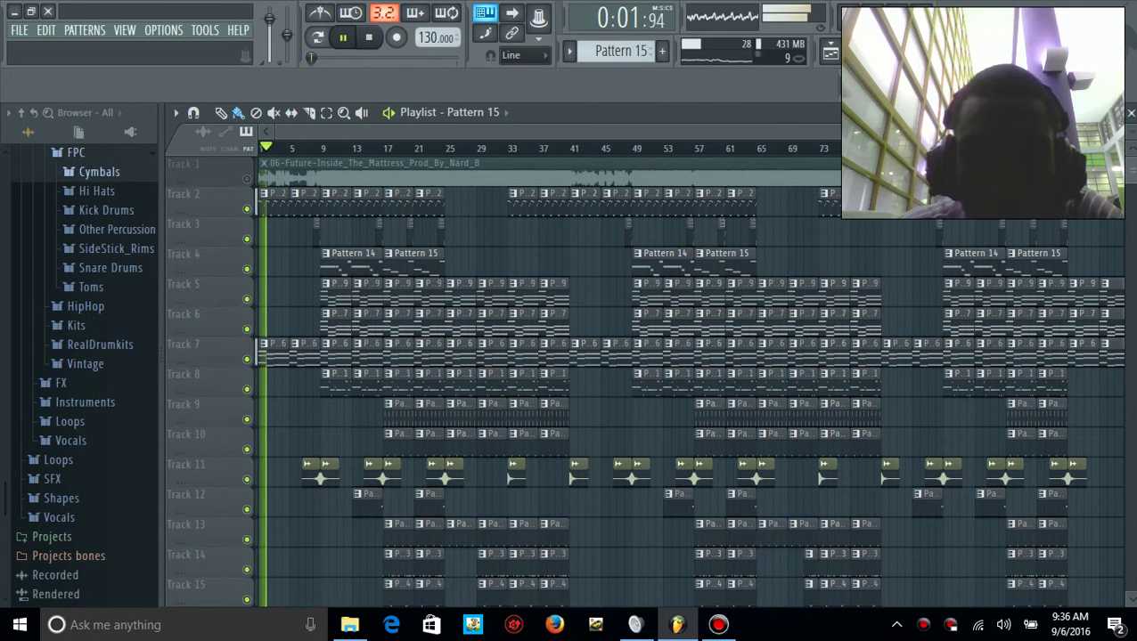
scroll(646, 383, down, 2)
scroll(646, 383, down, 1)
scroll(646, 384, up, 3)
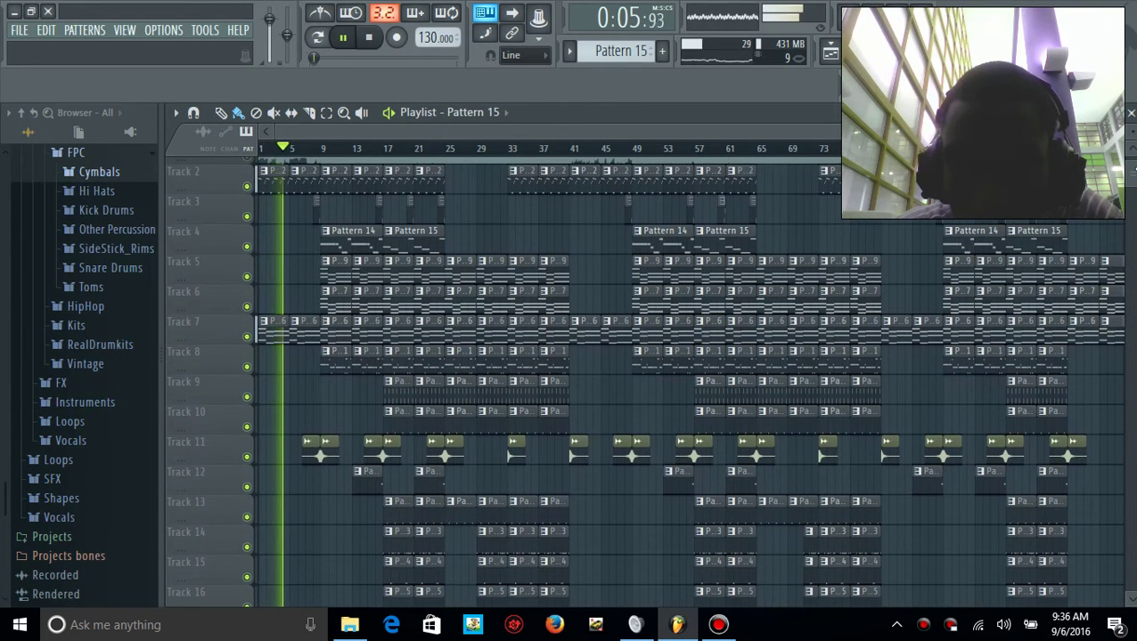
key(space)
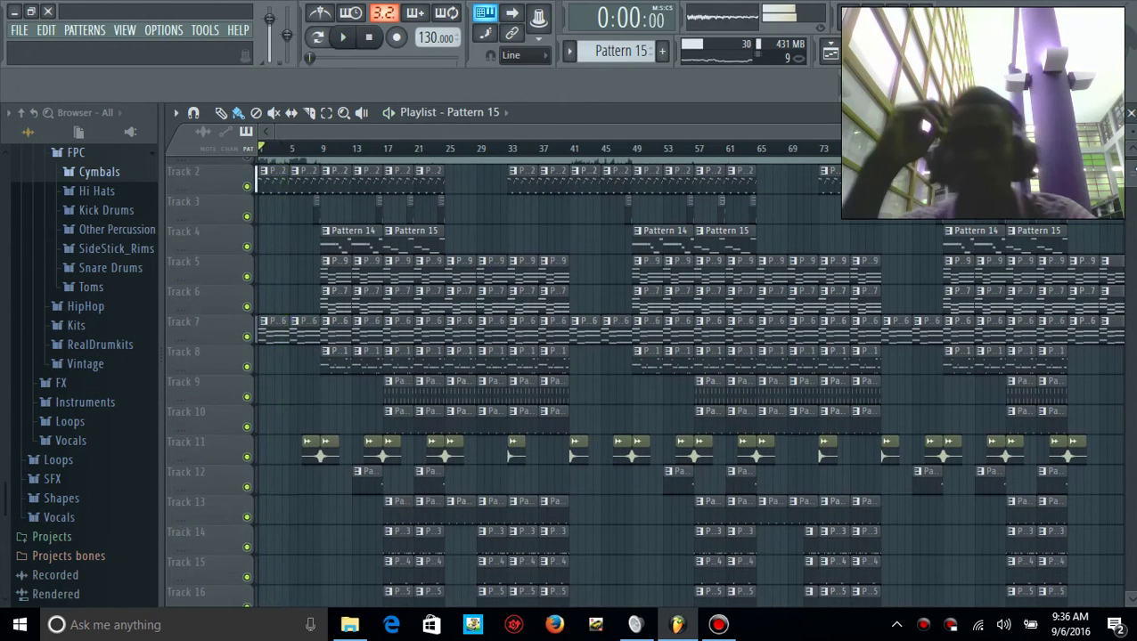
Switch to the Windows Microphone Properties, turn the microphone back on, and return to the FL Studio playlist
click(634, 624)
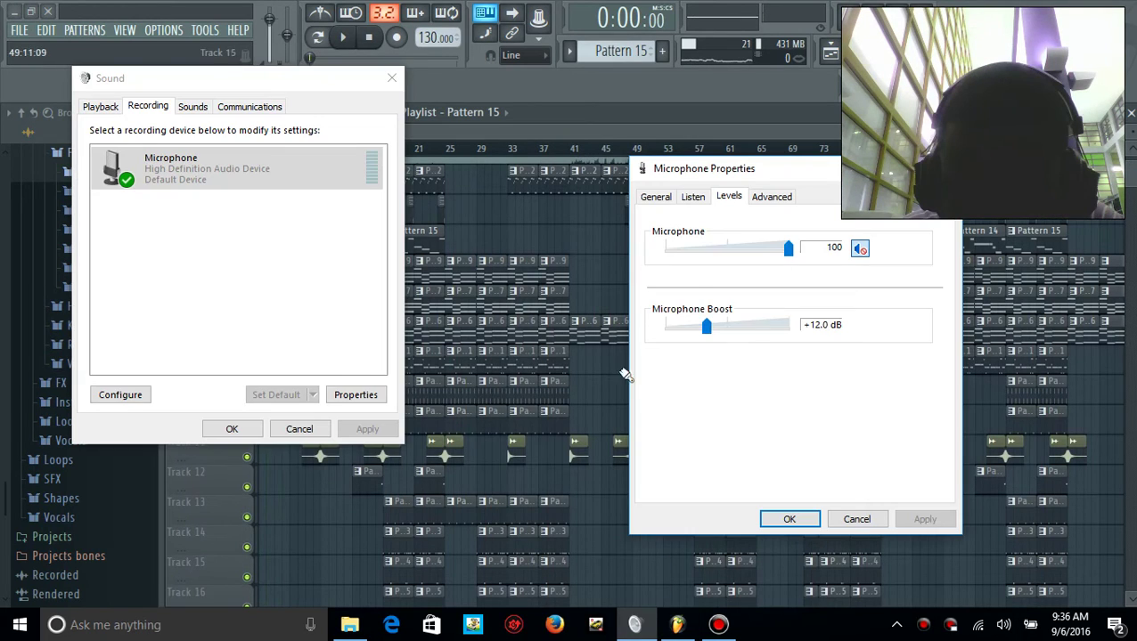
click(863, 253)
click(787, 134)
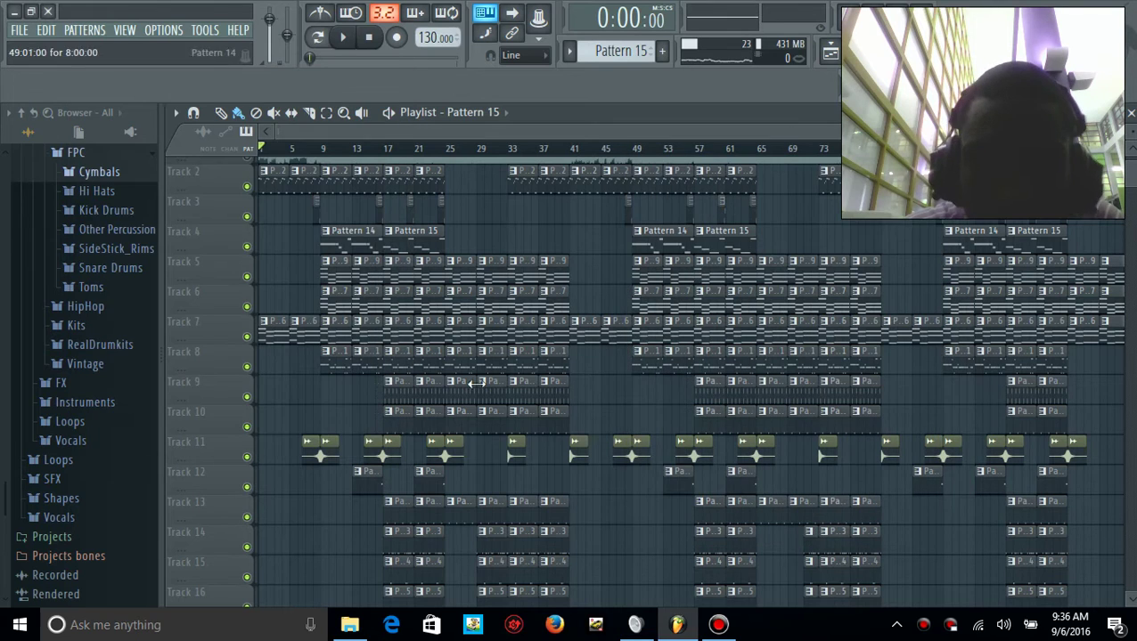
Open the first forward crash clip on Track 11 and review its sample and miscellaneous settings
double_click(328, 454)
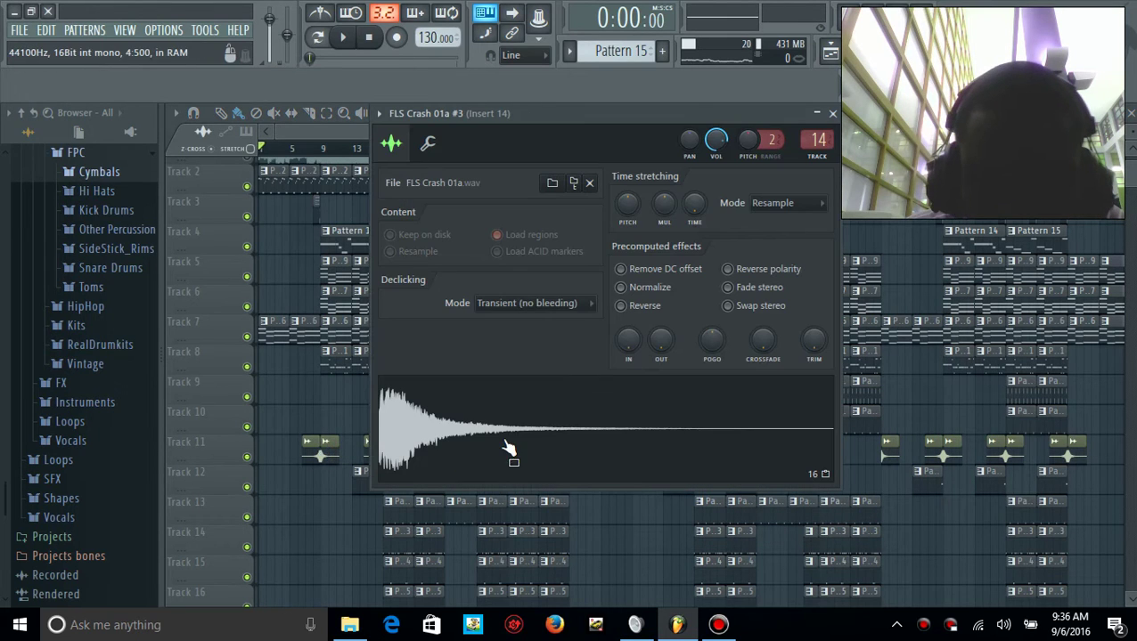
click(443, 142)
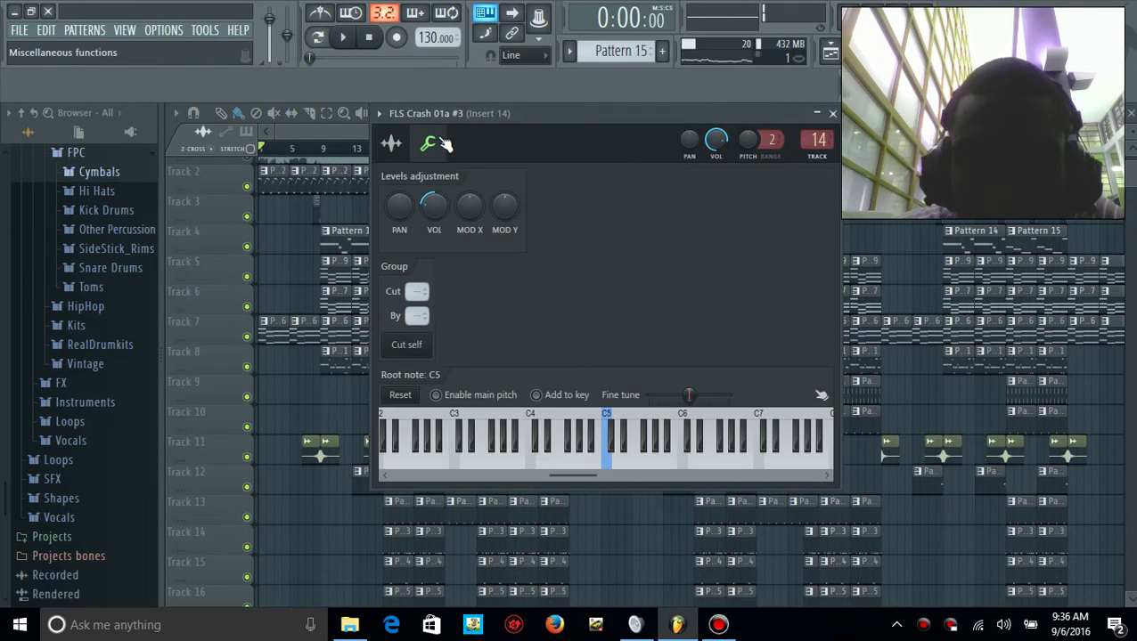
click(401, 149)
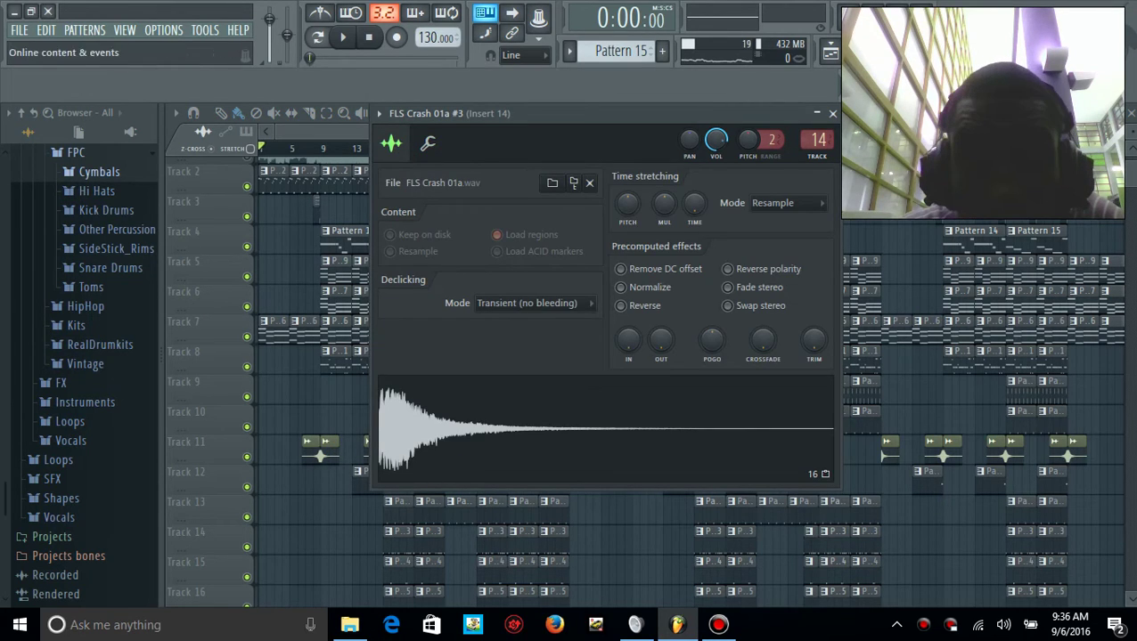
Check the effect slots of the crash's mixer track, Insert 14, glance at the channel rack, and return to the playlist
key(F9)
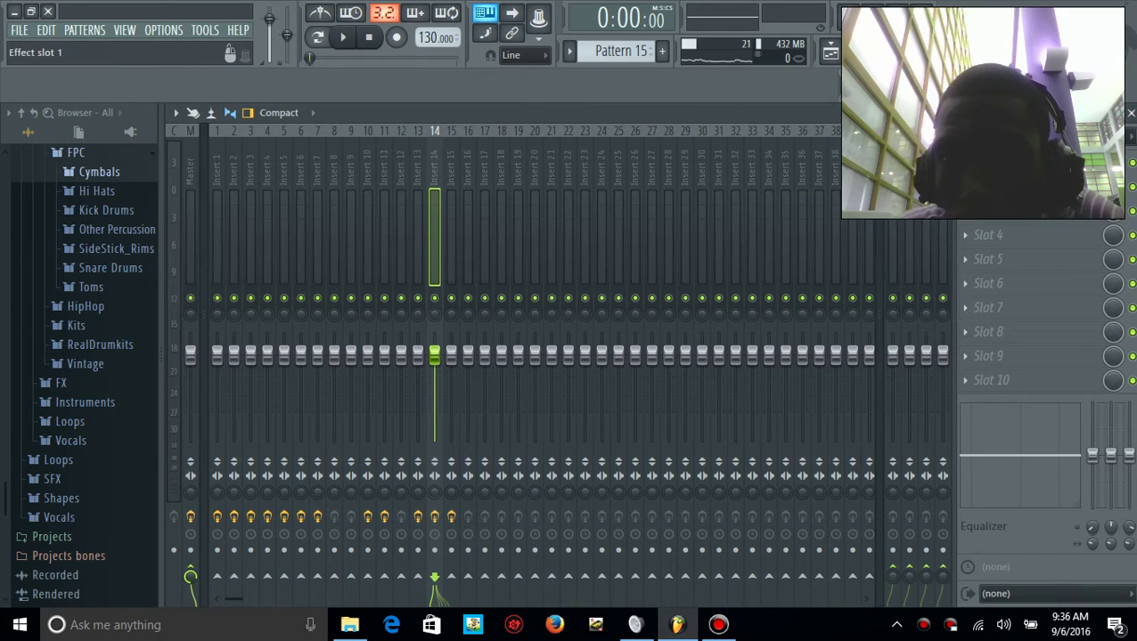
click(991, 163)
click(991, 163)
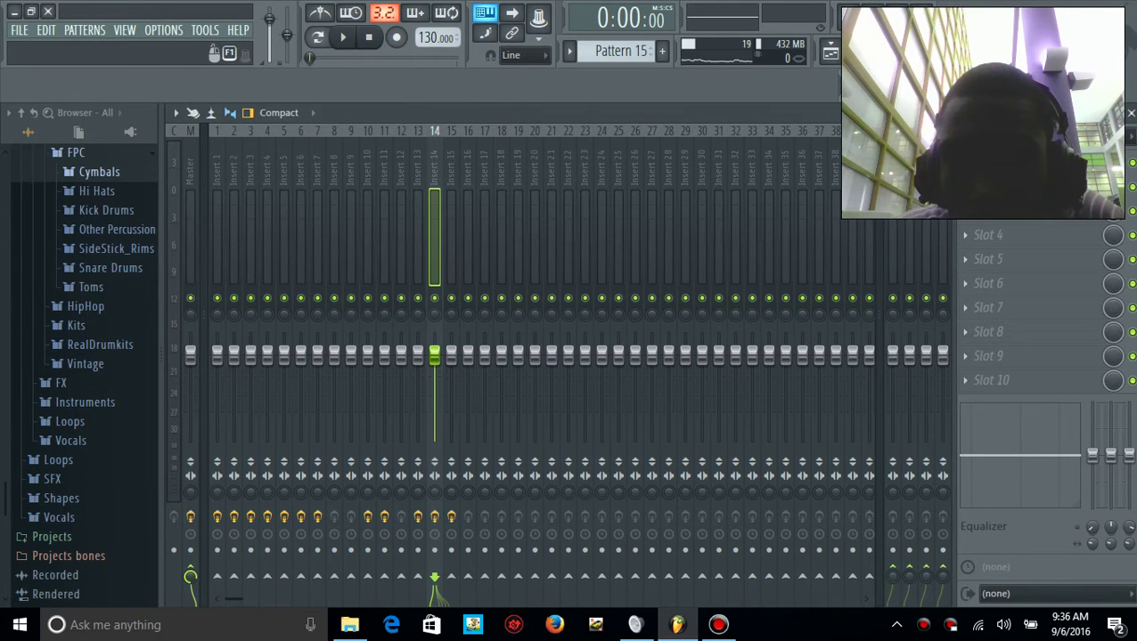
key(F6)
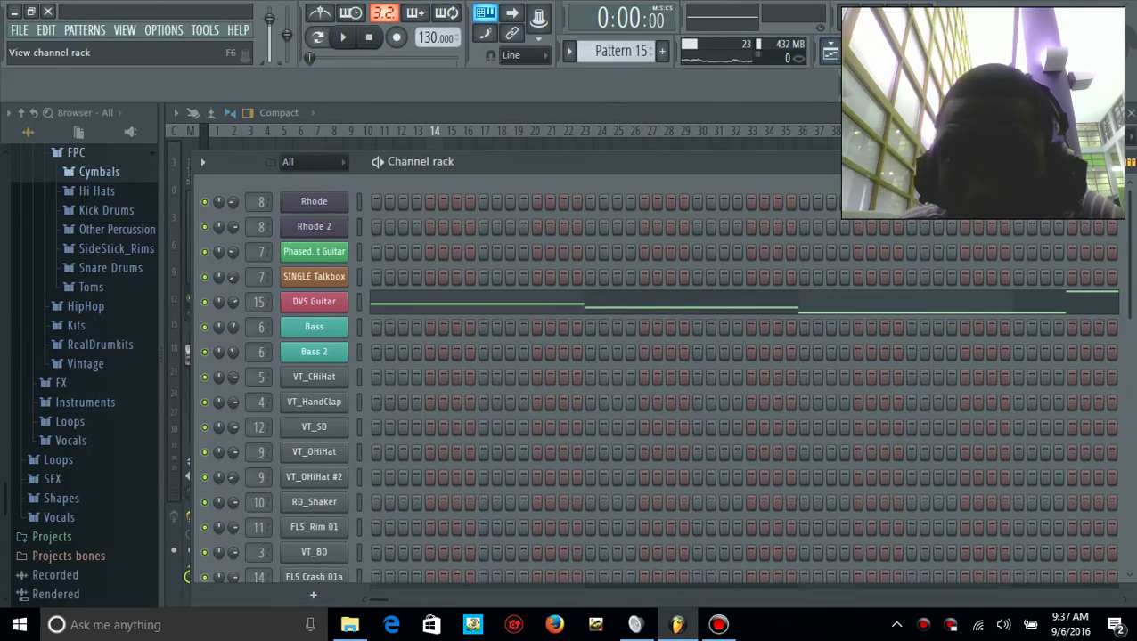
key(F6)
key(F5)
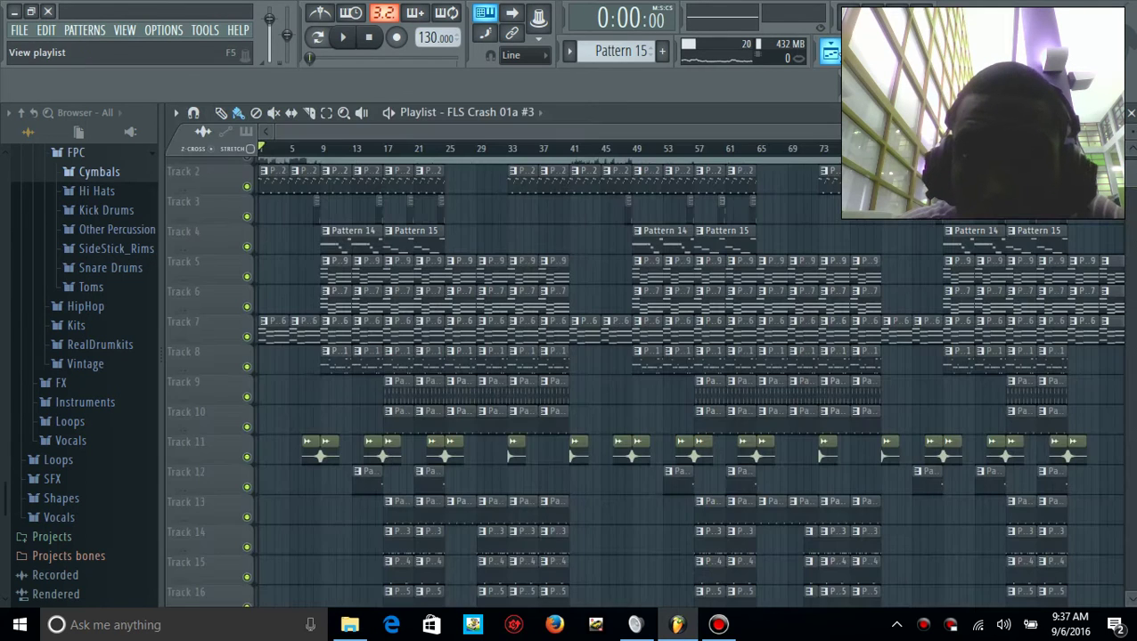
Inspect the reversed crash clip's sample settings on Track 11 and compare mixer tracks Insert 13 and Insert 14
double_click(309, 454)
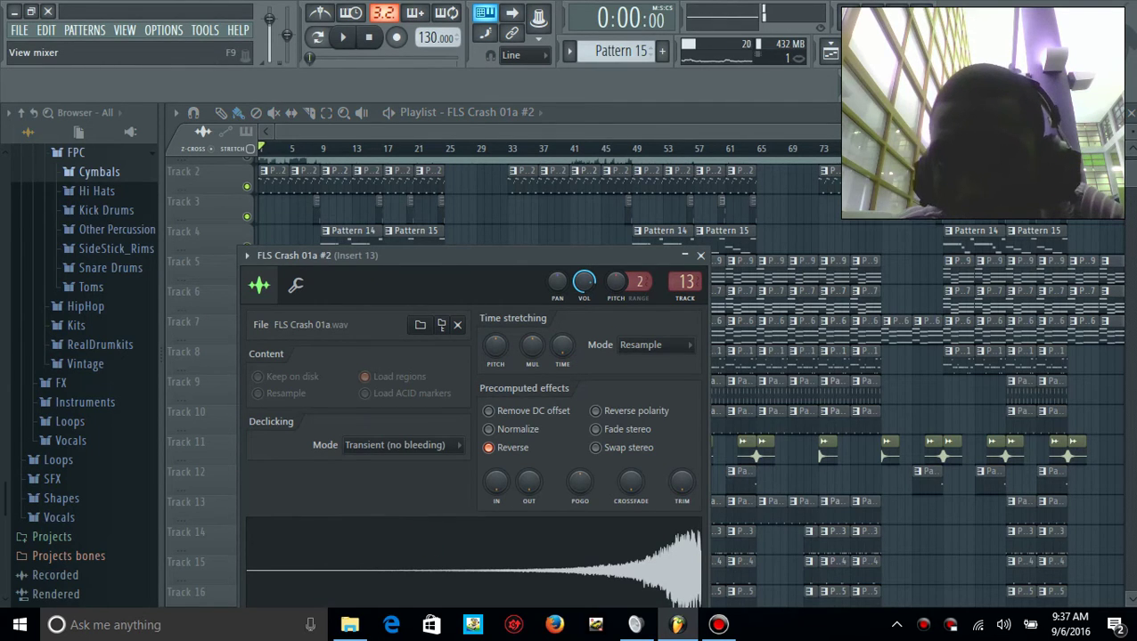
click(538, 14)
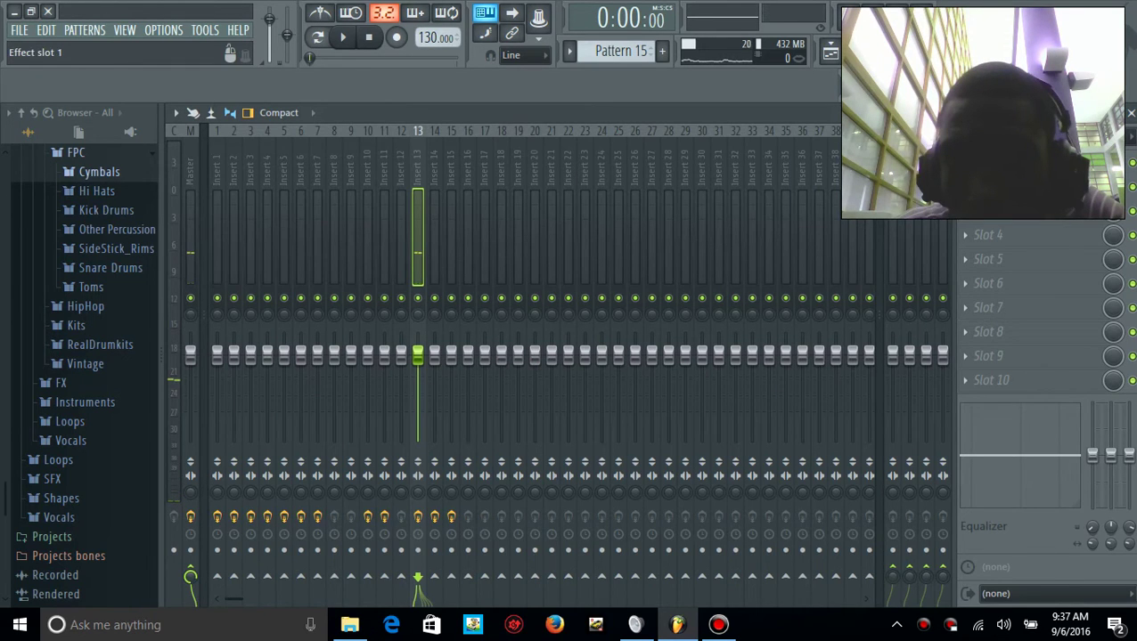
click(402, 208)
click(413, 228)
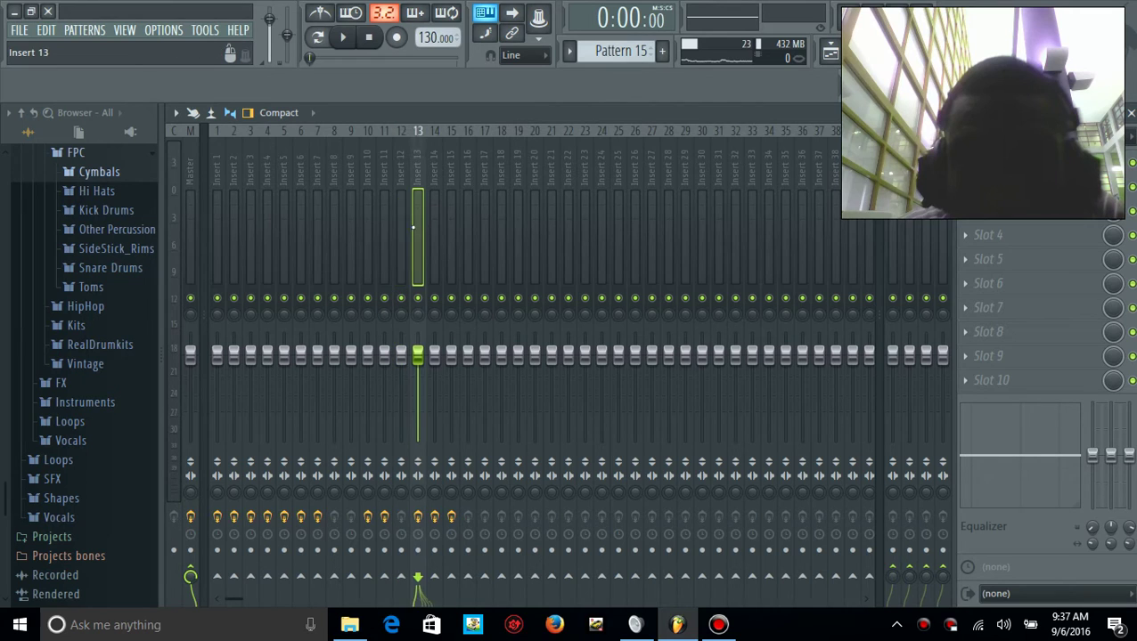
click(437, 224)
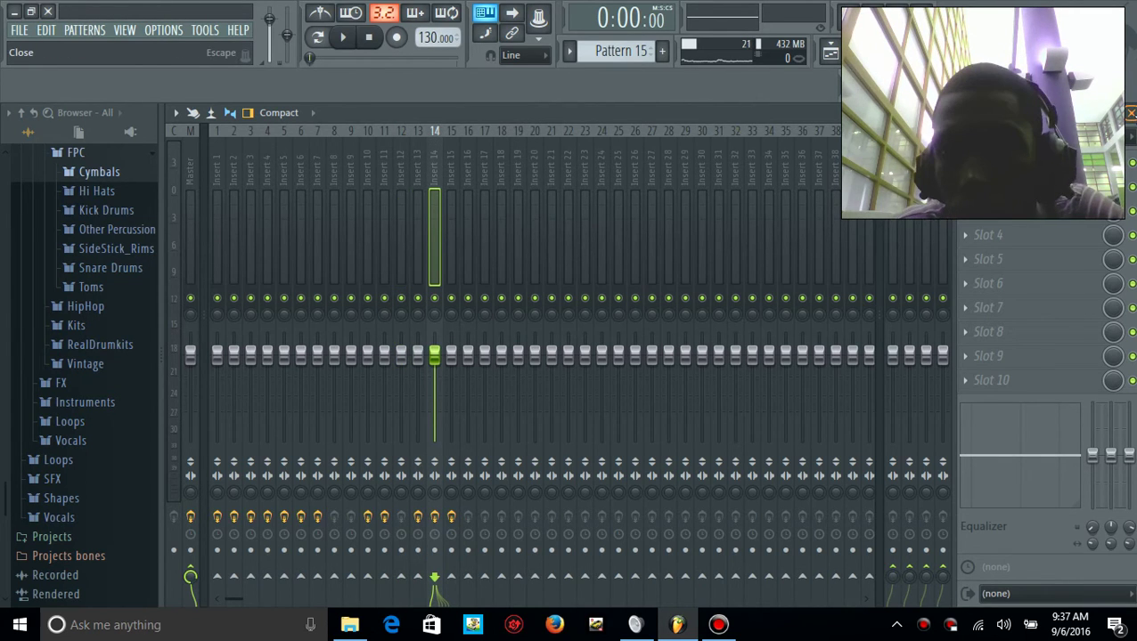
Close the mixer, both crash channel windows, Fruity Parametric EQ 2 and Fruity Flangus, leaving only the playlist open
click(1132, 114)
click(1132, 114)
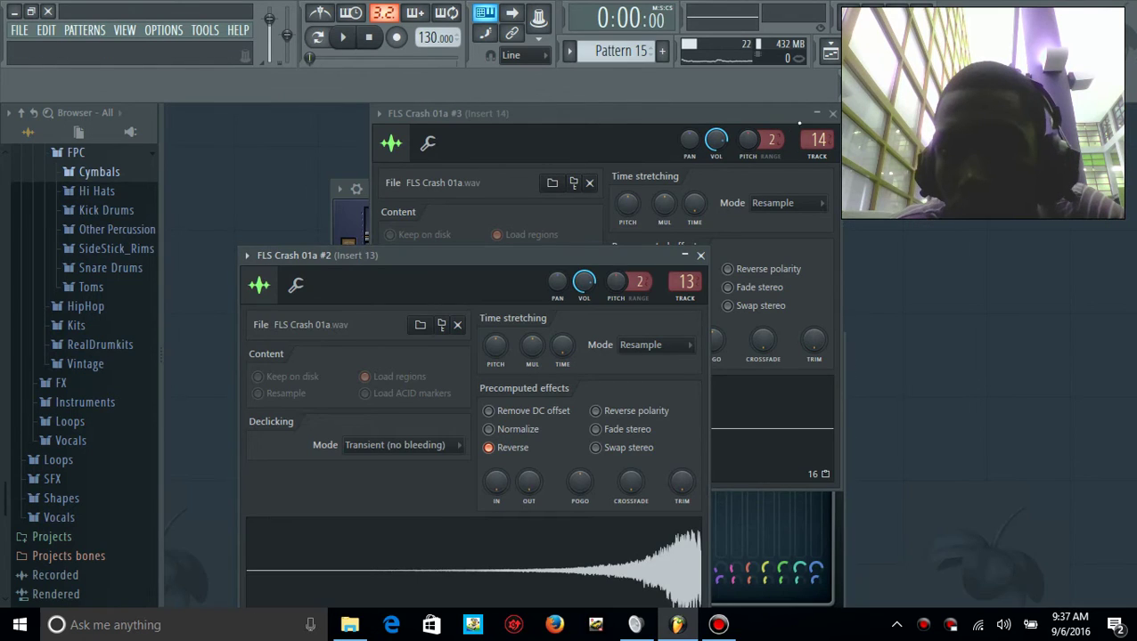
click(832, 113)
click(832, 113)
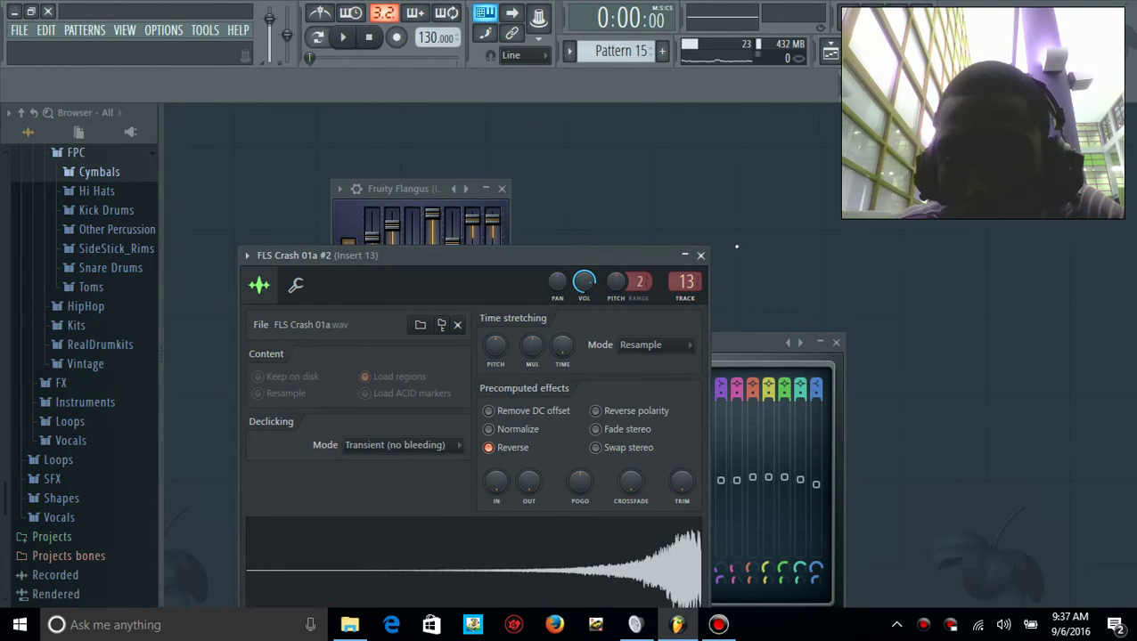
click(700, 254)
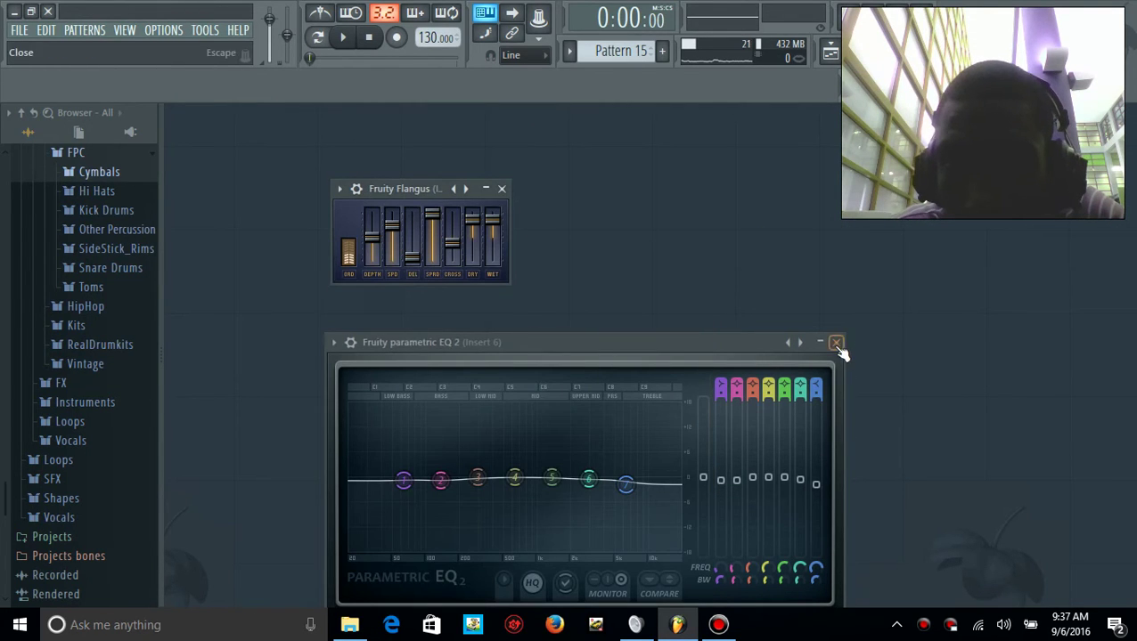
click(837, 343)
click(501, 189)
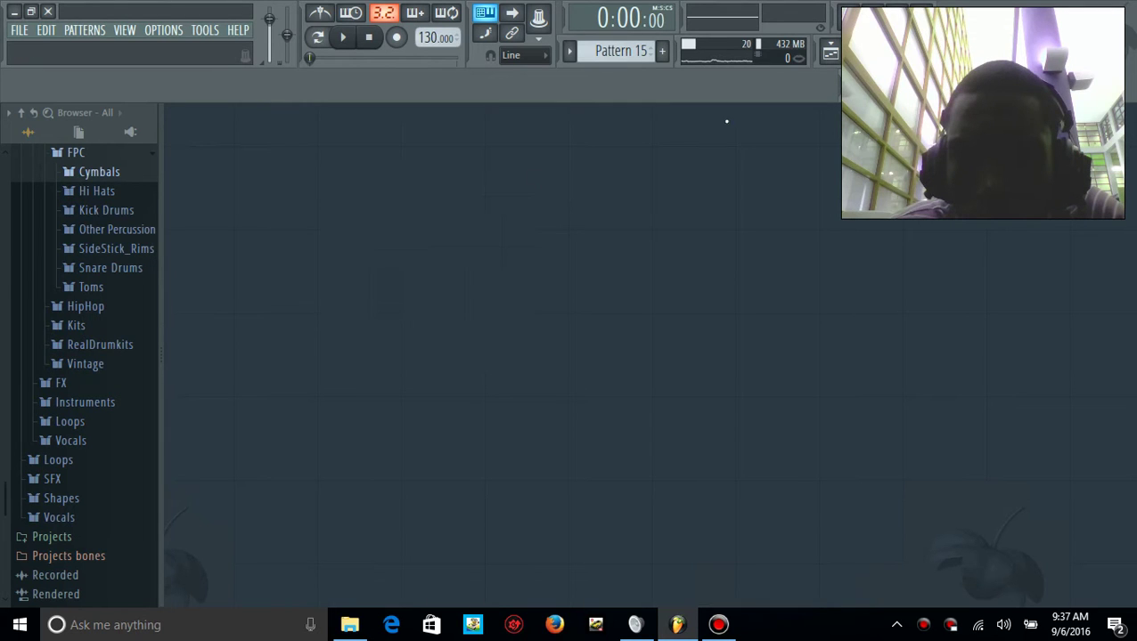
click(832, 57)
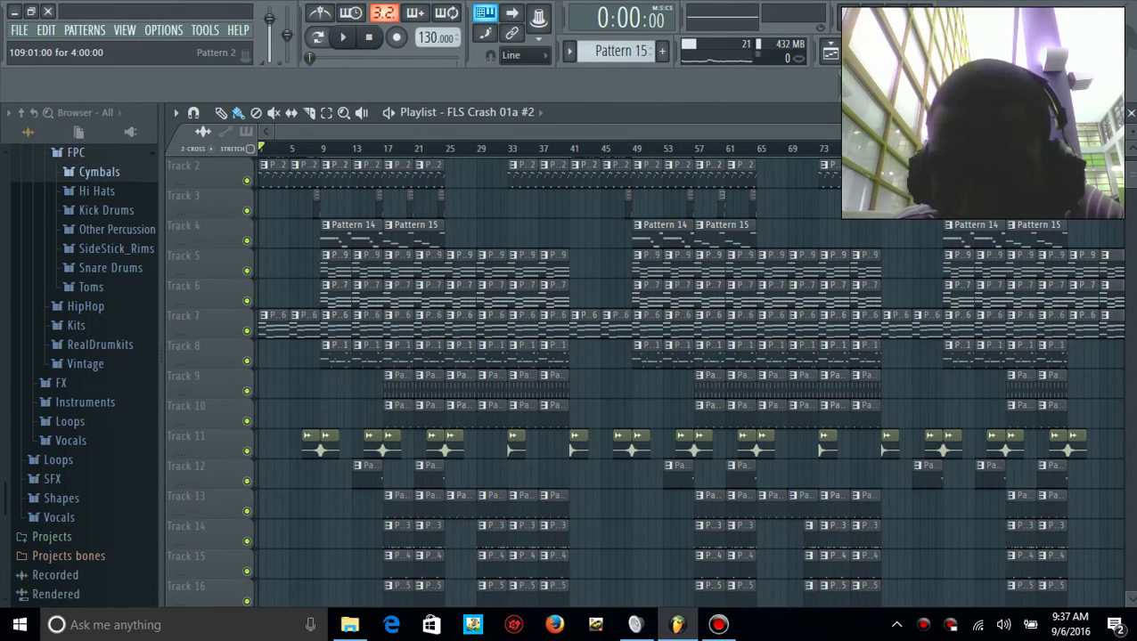
Mute the microphone in the Windows Microphone Properties, and play the FL Studio arrangement to about bar 20 before stopping
click(638, 626)
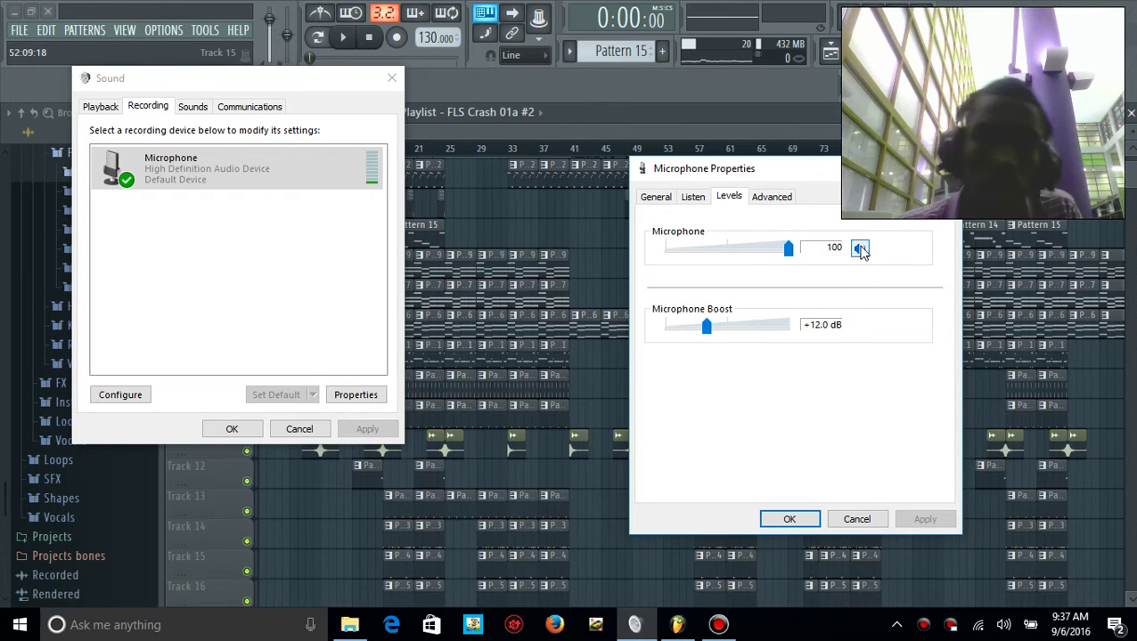
click(855, 134)
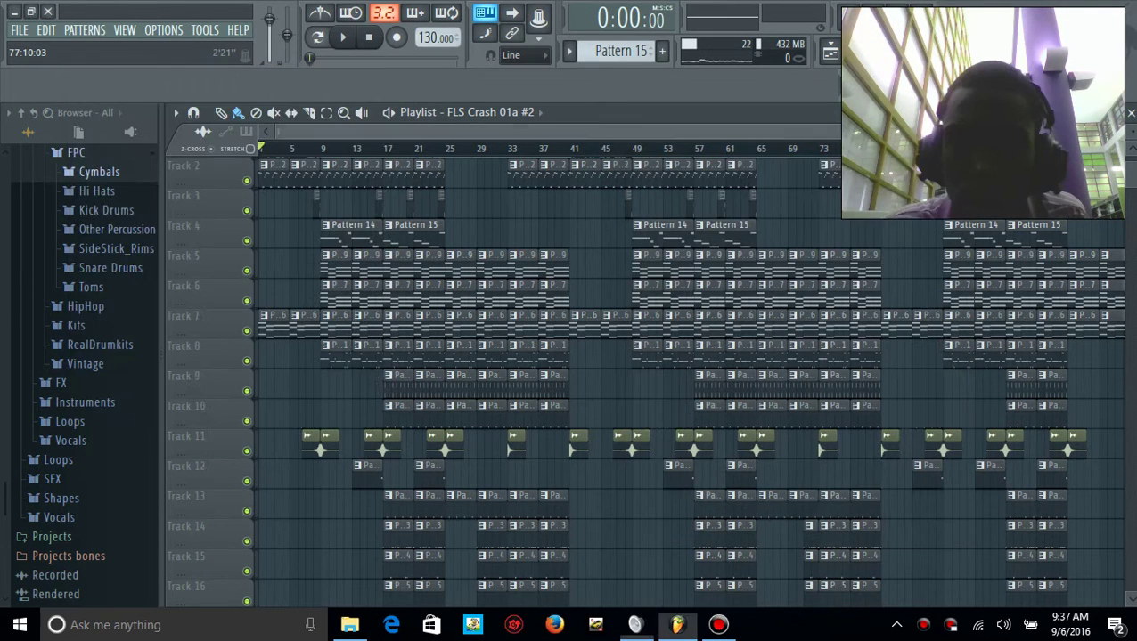
key(space)
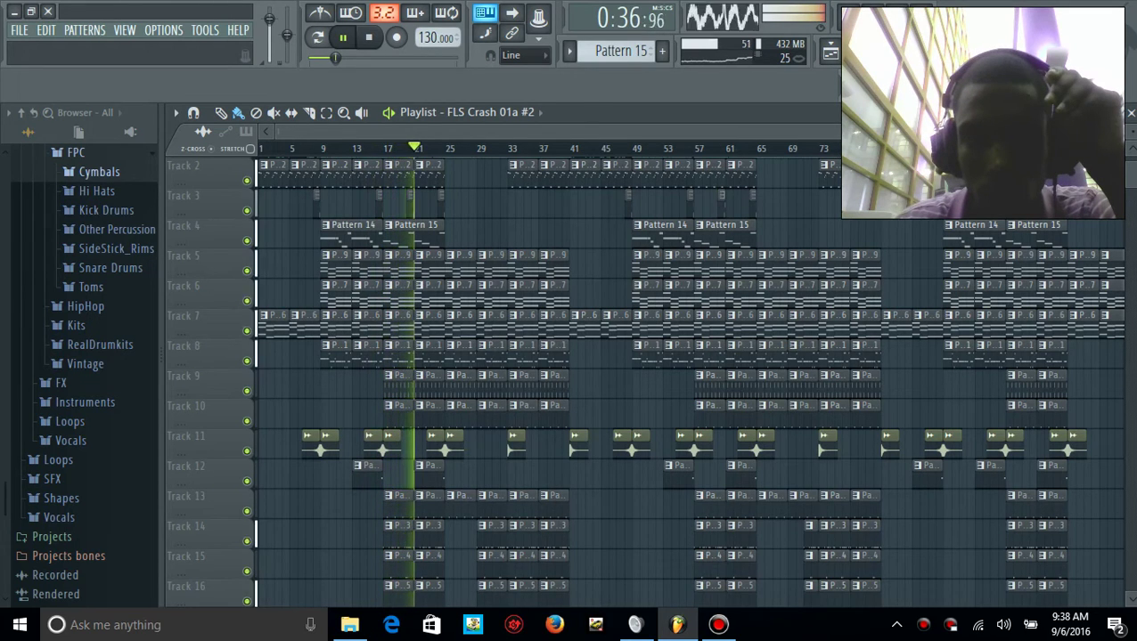
key(space)
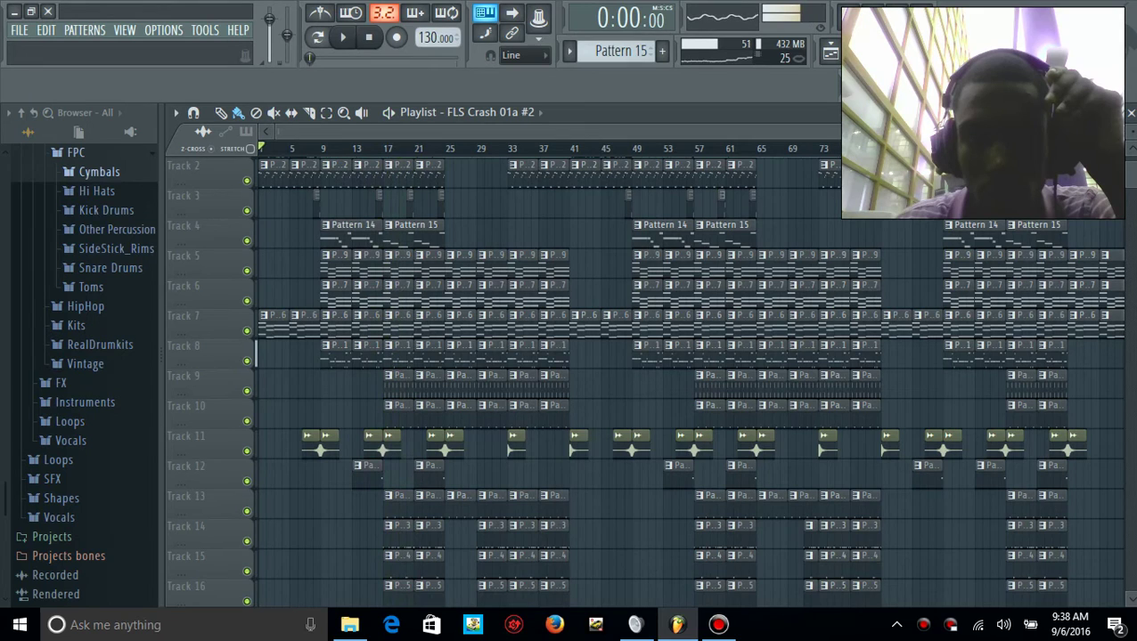
Unmute the microphone in the Windows Microphone Properties and switch back to FL Studio
click(635, 625)
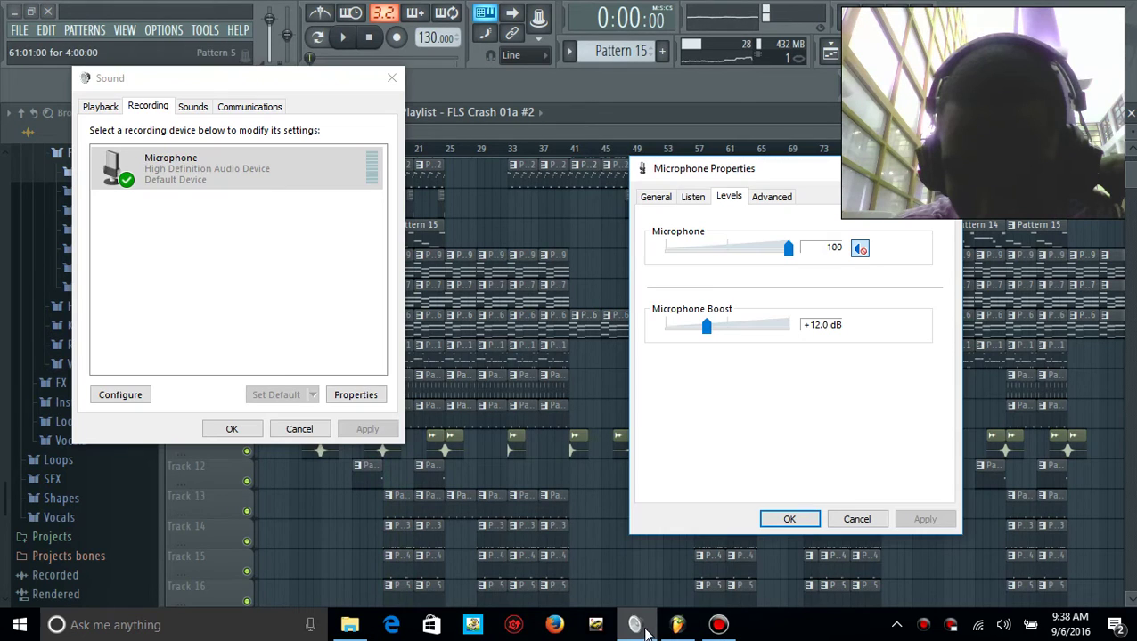
click(860, 250)
click(677, 624)
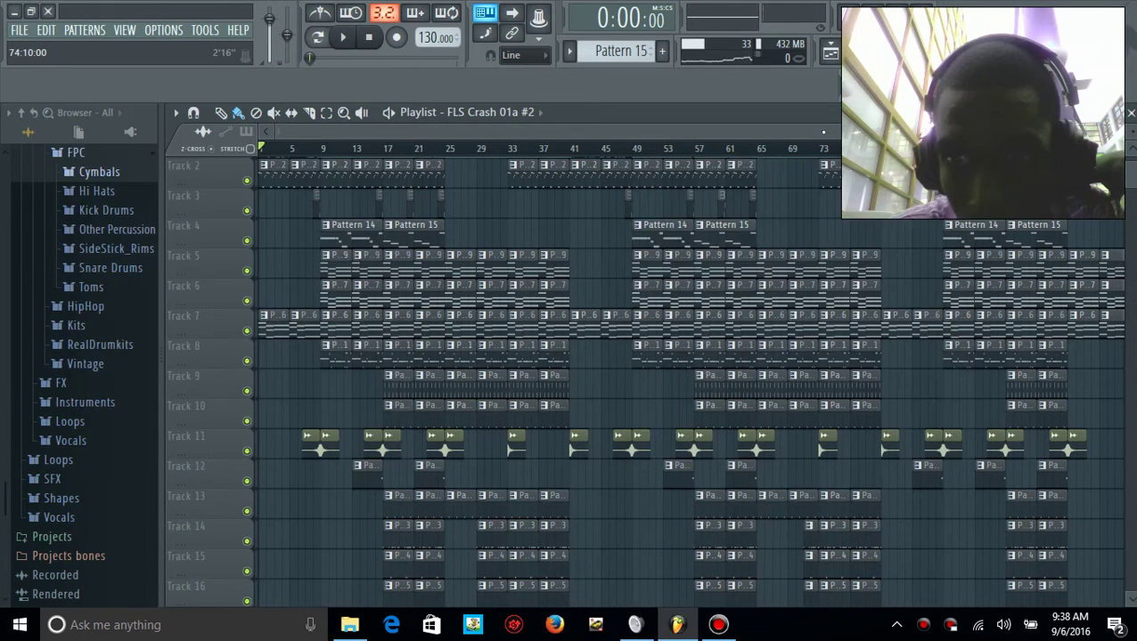
Open the first forward crash clip's miscellaneous settings and raise its volume multiplier slightly
double_click(323, 447)
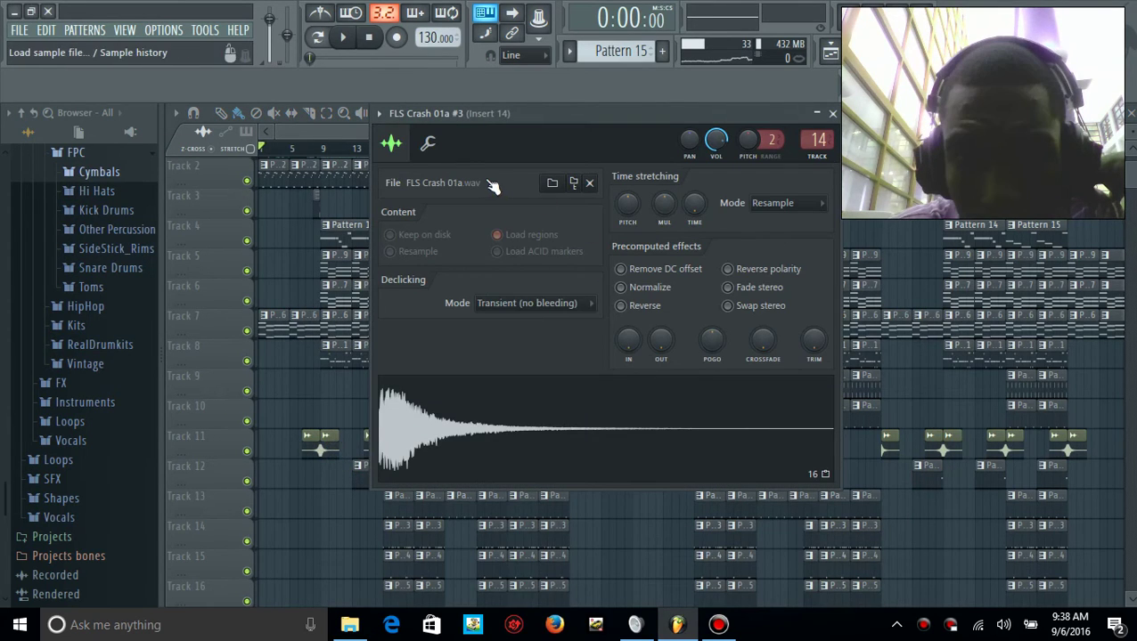
click(431, 147)
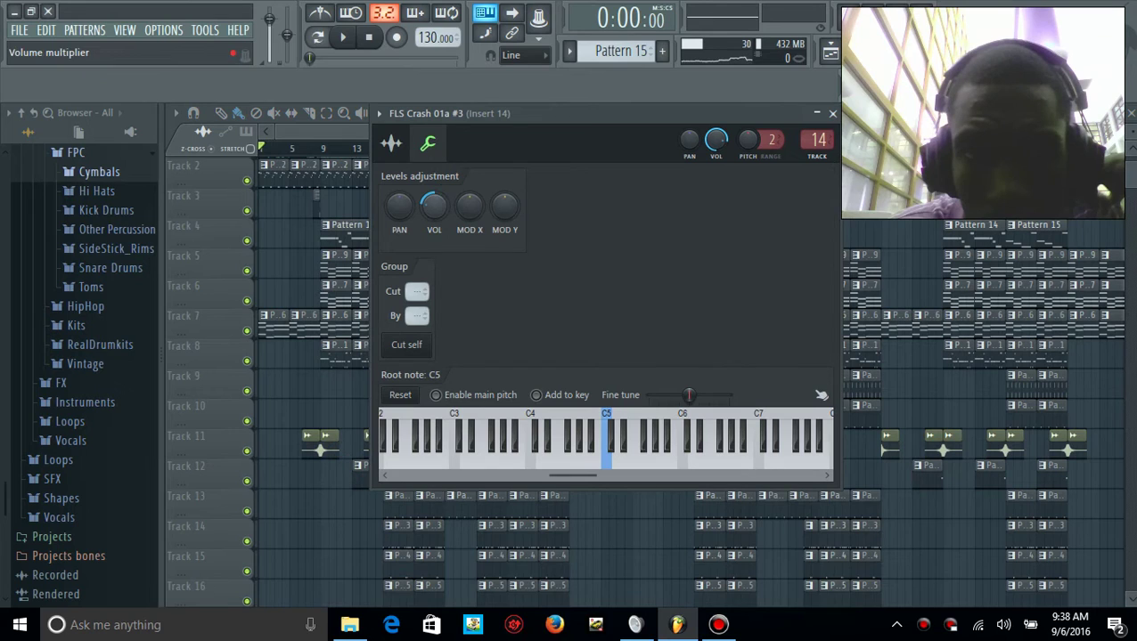
drag(434, 206, 434, 201)
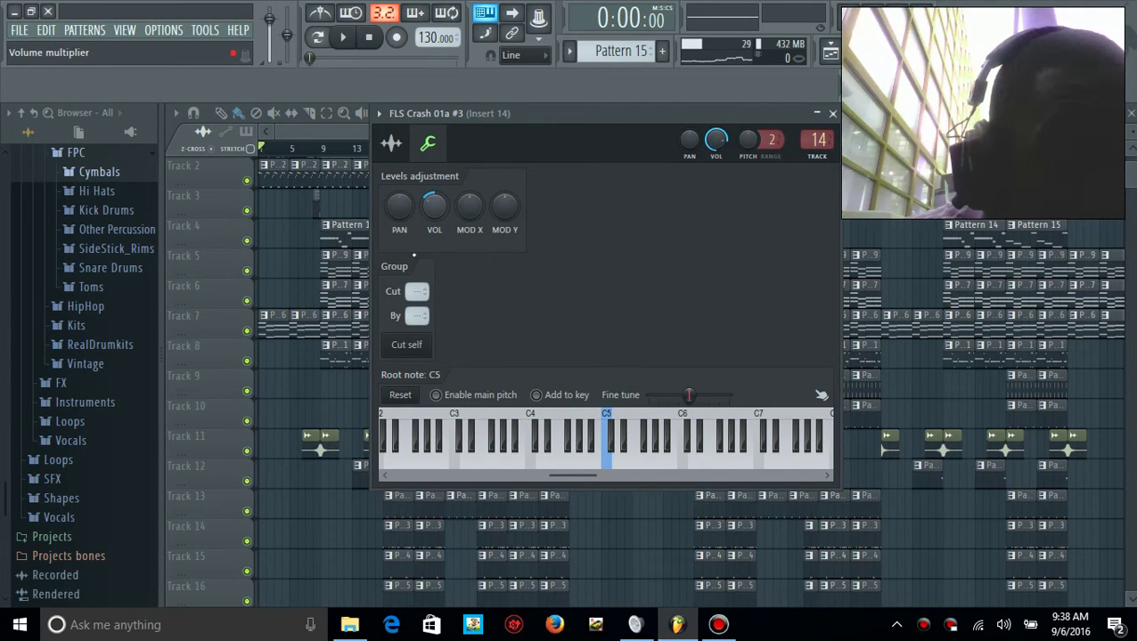
Open the first reversed crash clip's miscellaneous settings and raise its volume multiplier to about 69%
click(309, 444)
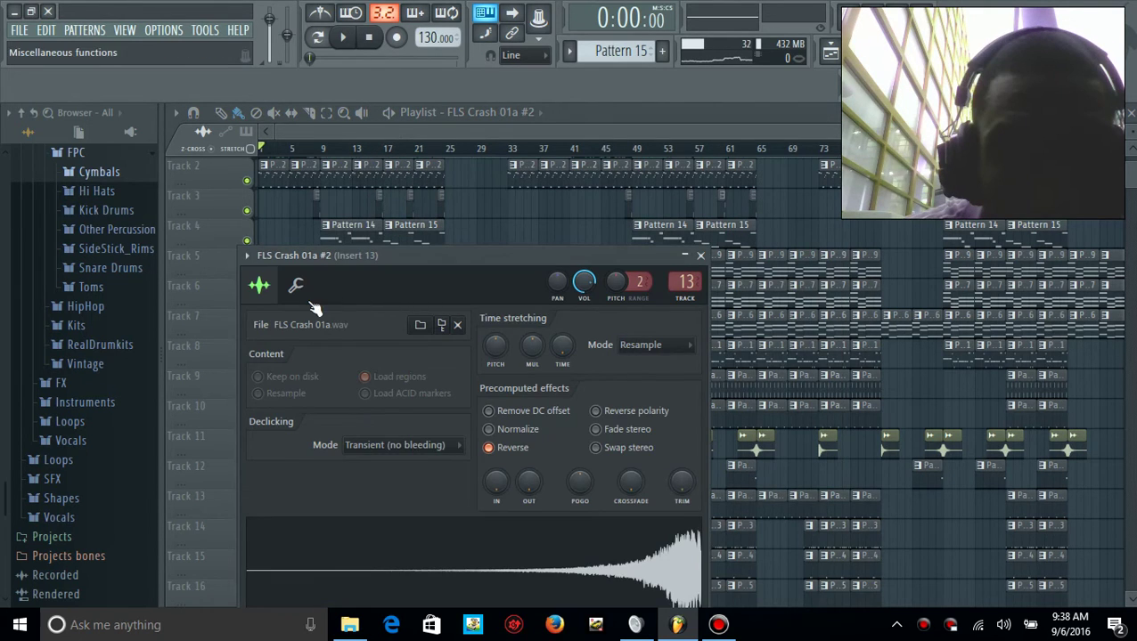
click(297, 285)
drag(302, 348, 302, 343)
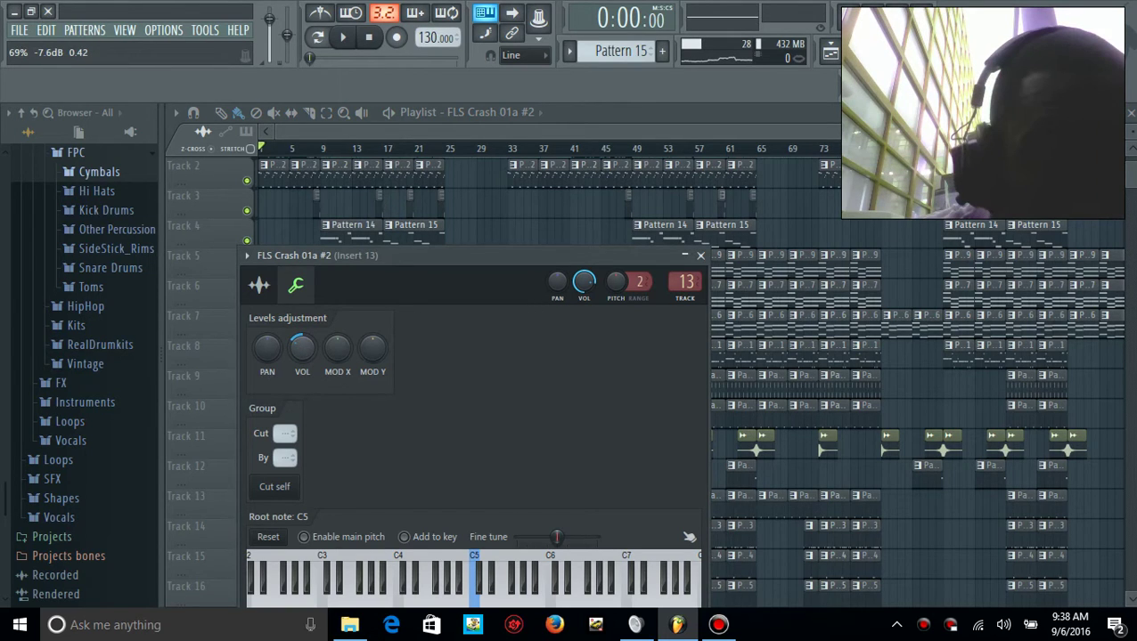
drag(302, 349, 302, 348)
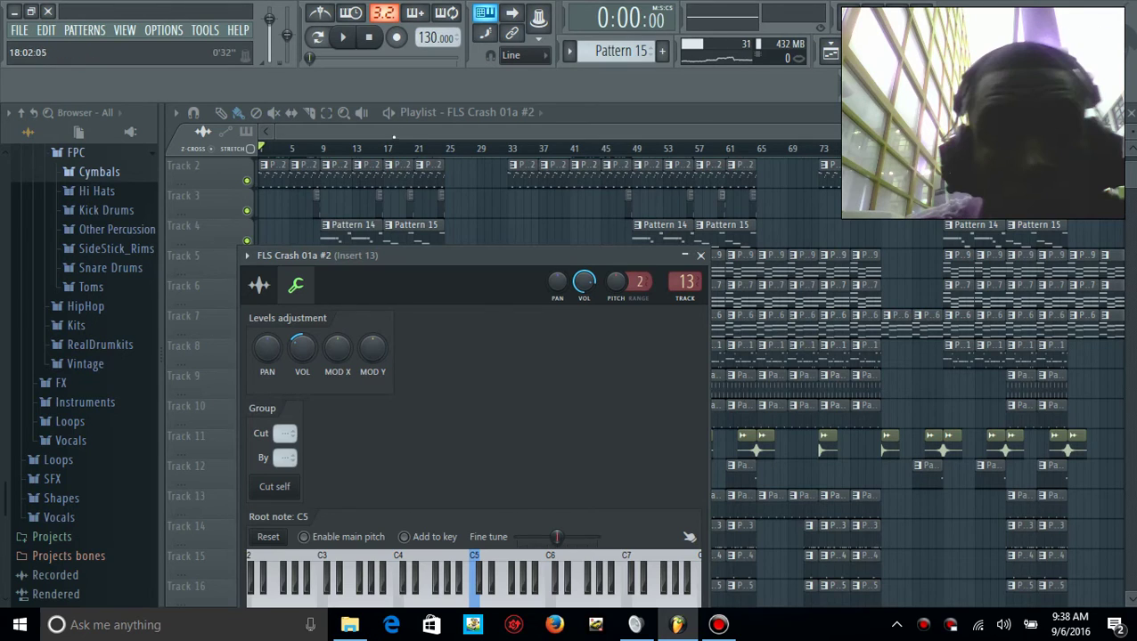
Close the crash settings and play the arrangement from bar 6 through the first crash before stopping
key(Escape)
click(302, 151)
key(space)
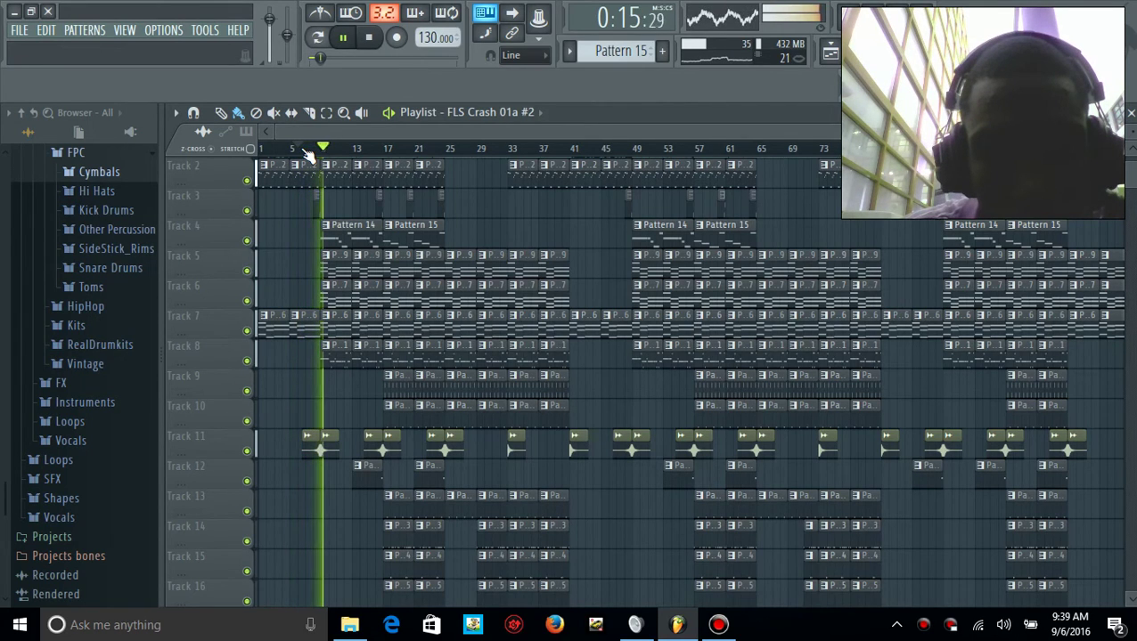
key(space)
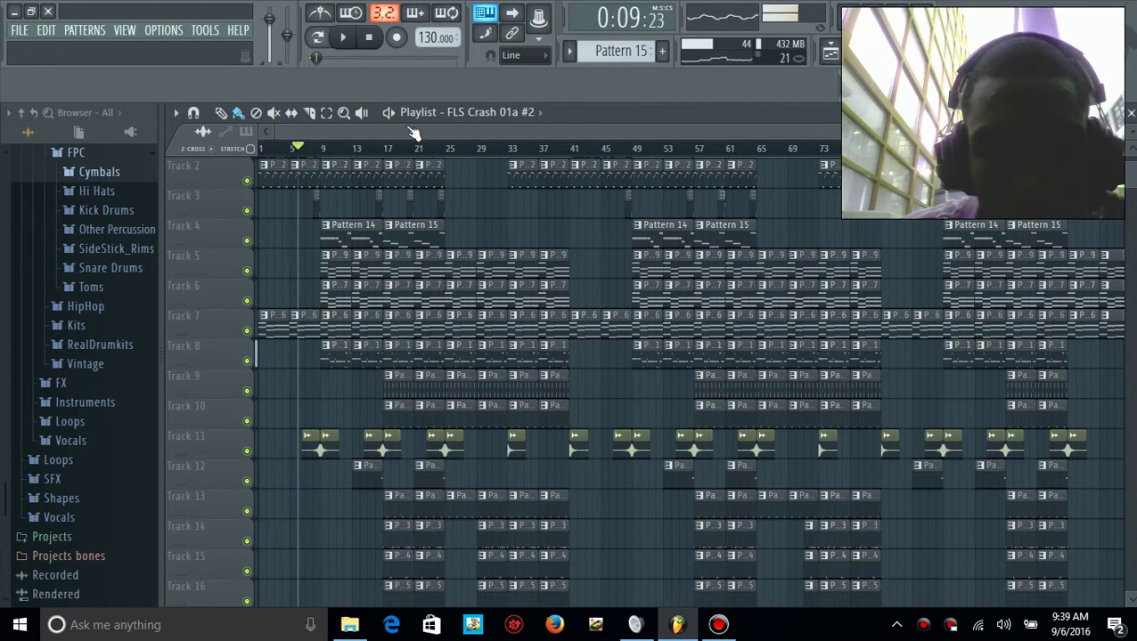
click(888, 54)
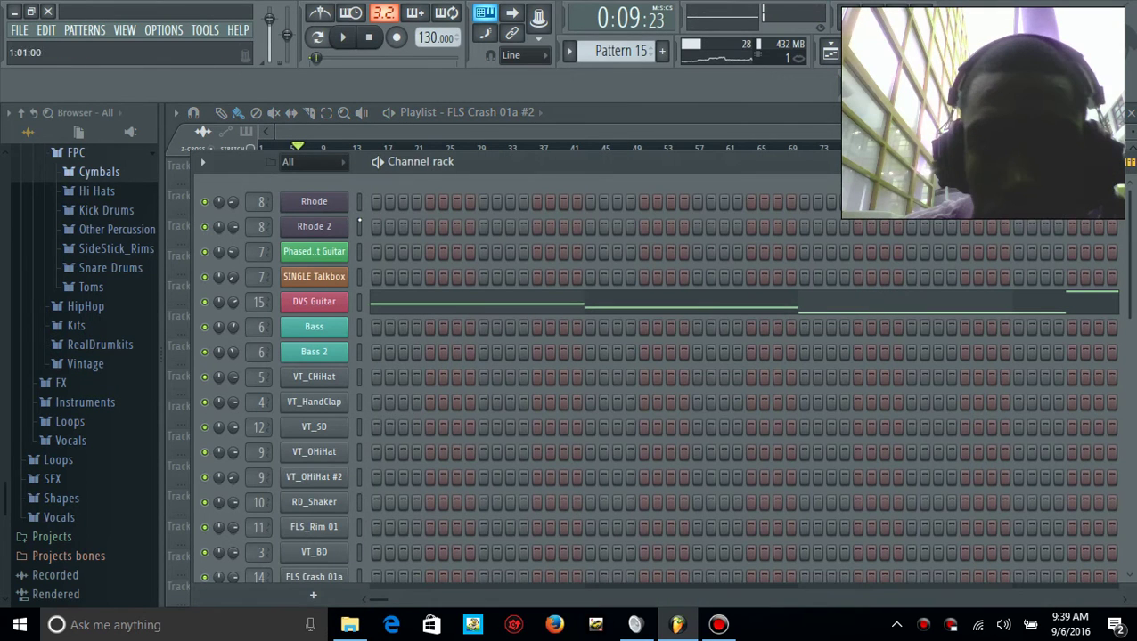
key(F6)
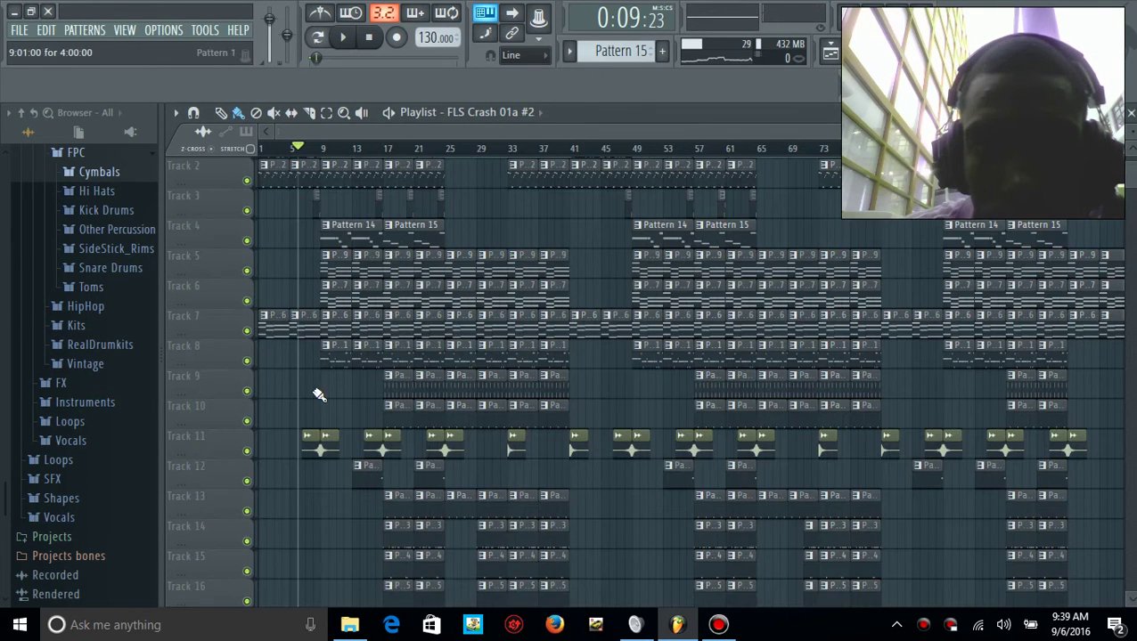
Reopen the first reversed crash clip's miscellaneous settings, lower its volume multiplier slightly, and close the window
double_click(310, 449)
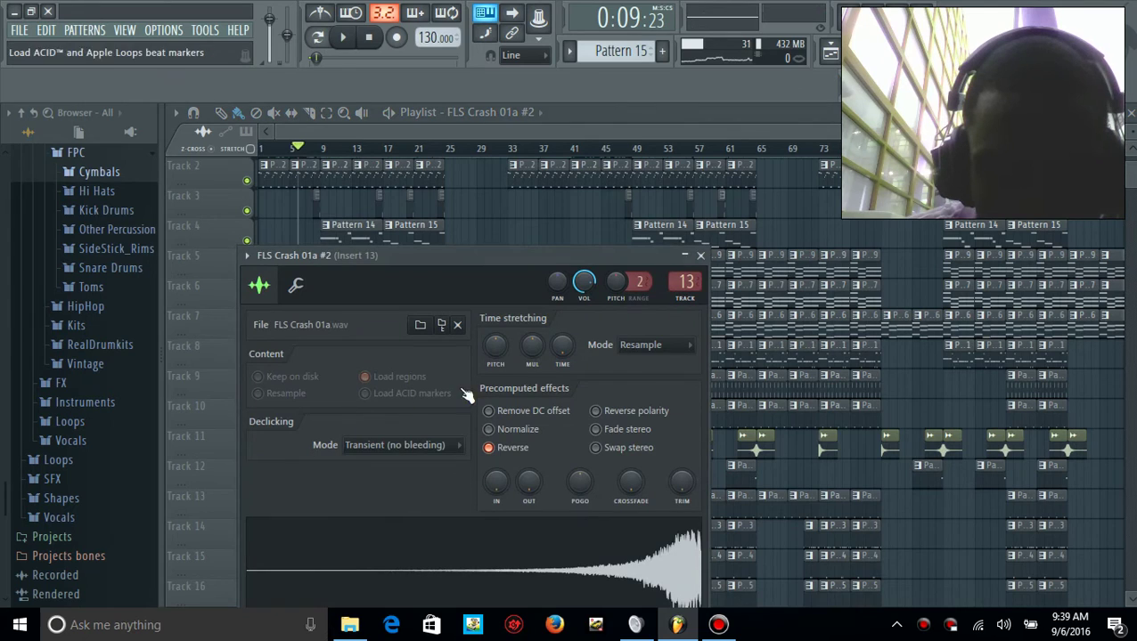
click(296, 287)
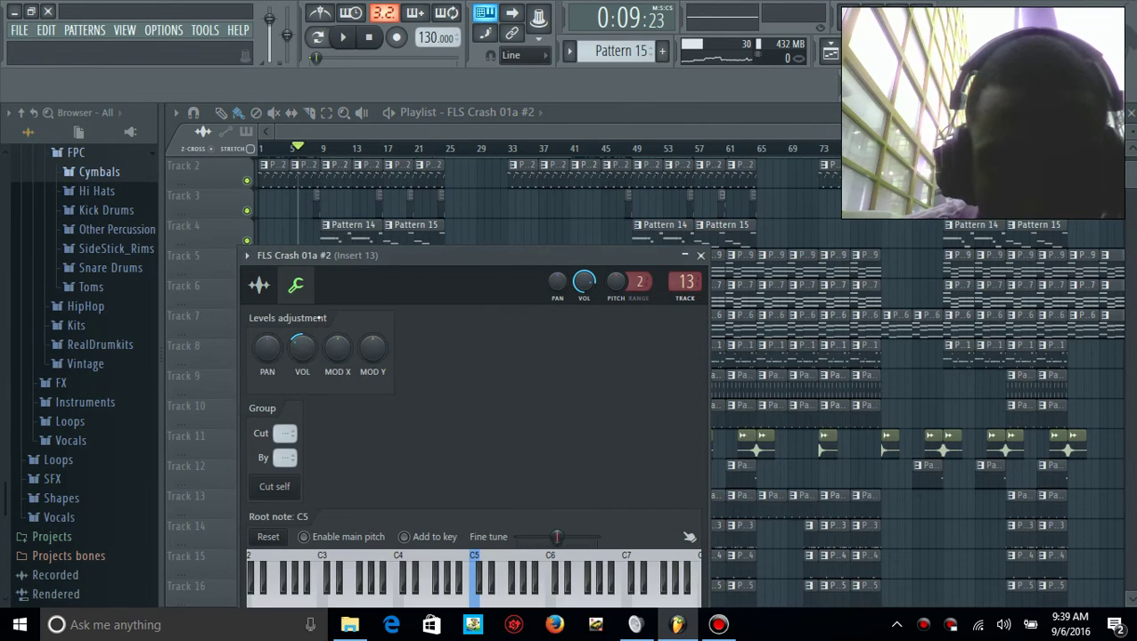
drag(302, 348, 302, 355)
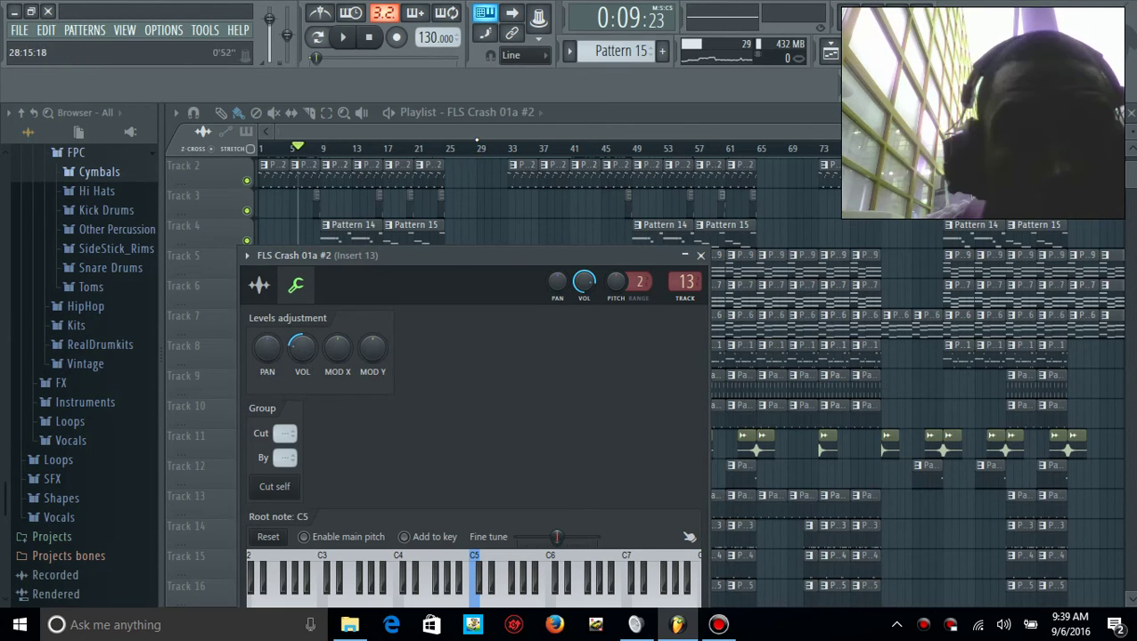
key(Escape)
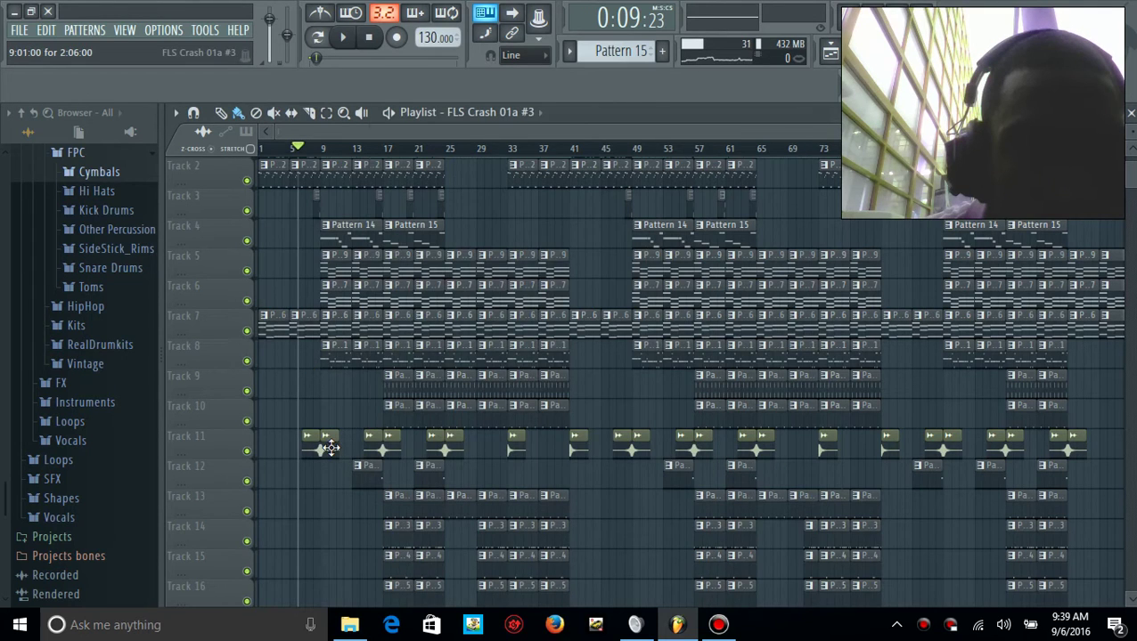
Open the first forward crash clip's miscellaneous settings and lower its volume multiplier to about 55%
double_click(330, 447)
click(428, 145)
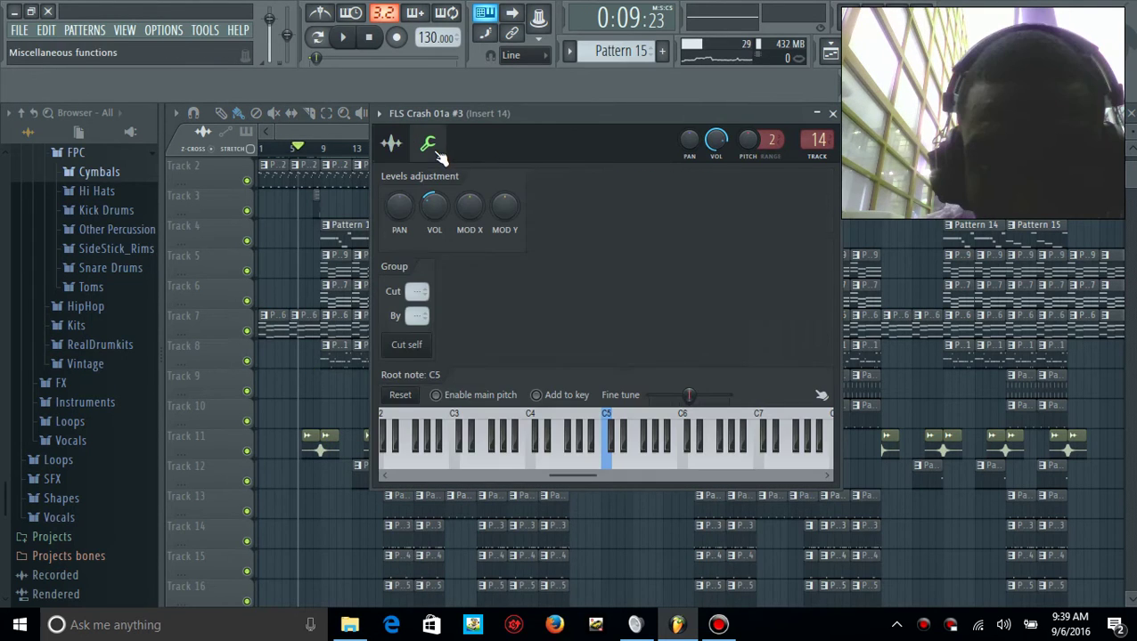
drag(434, 207, 434, 213)
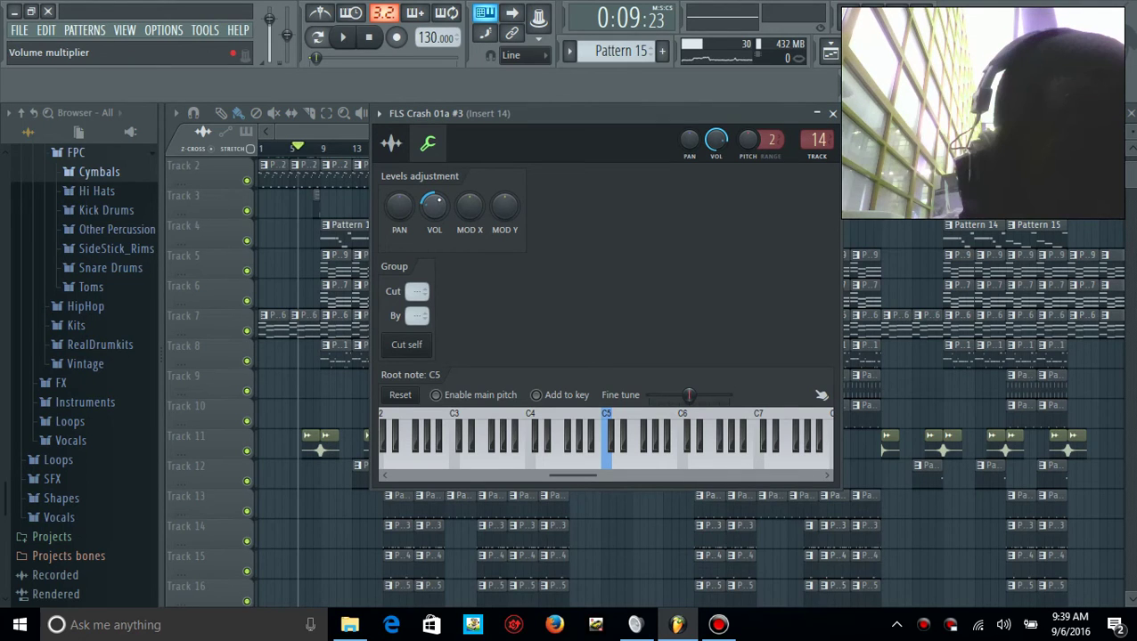
drag(434, 213, 434, 213)
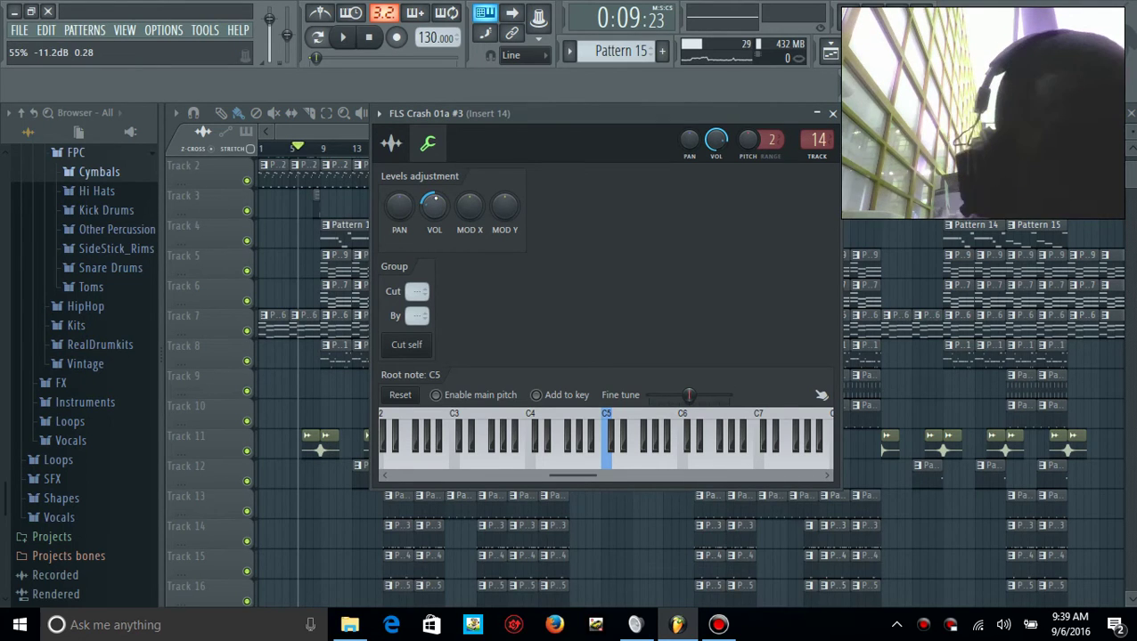
Close the forward crash settings and replay the section from bar 6 to check the crash levels
click(330, 125)
key(space)
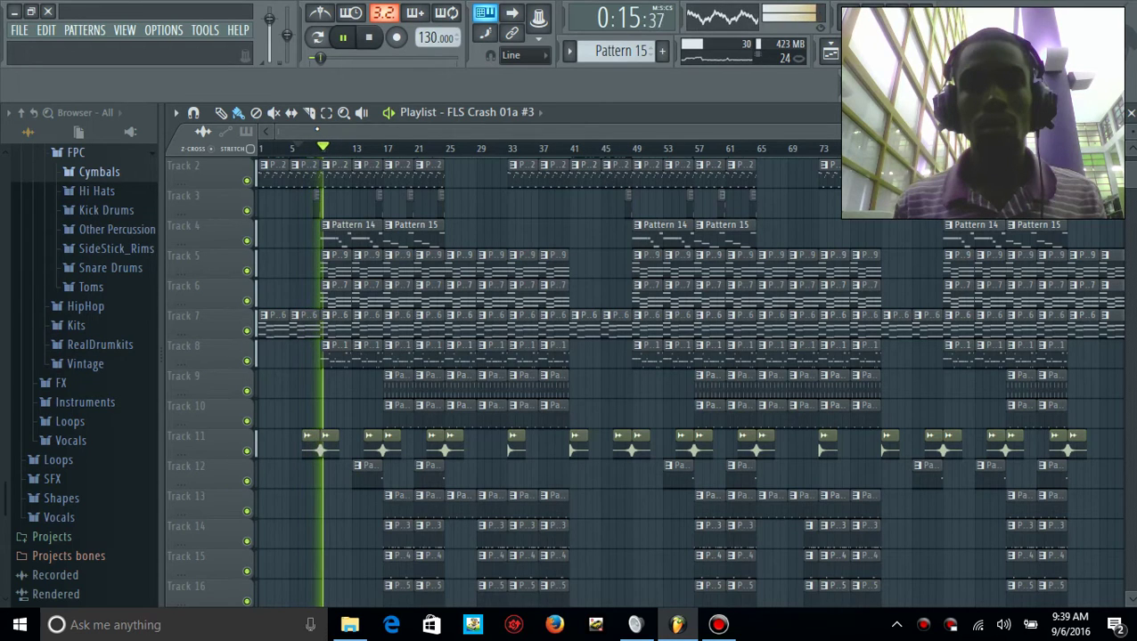
key(space)
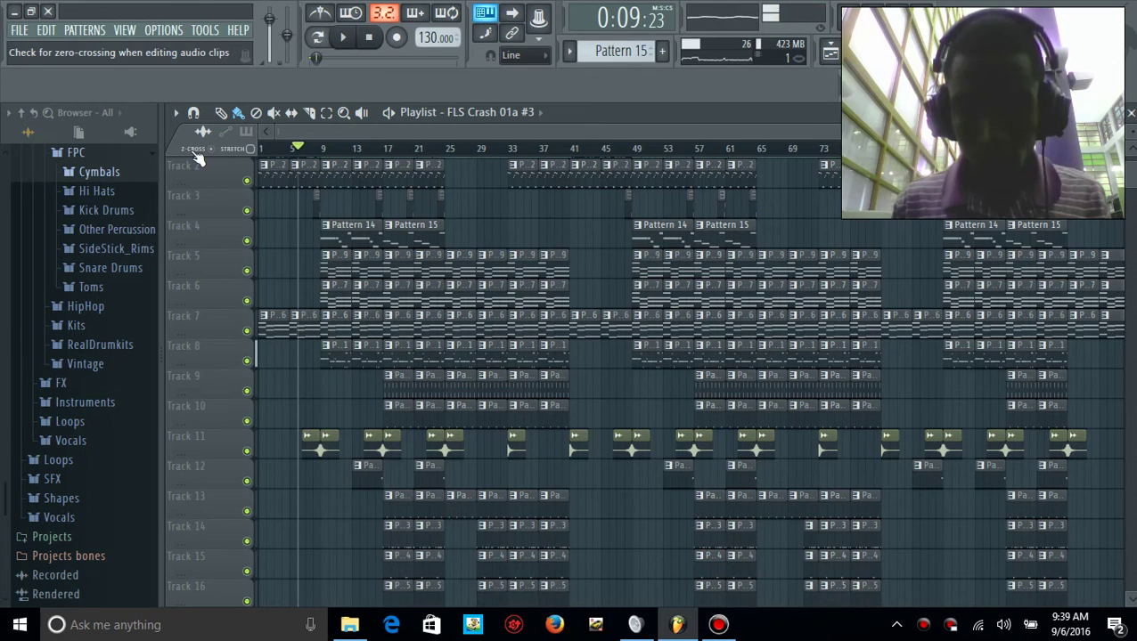
Save the project, and also save it as the zipped loop file Future - Inside the Mattress.zip in the 32GB folder, replacing the existing file
click(33, 32)
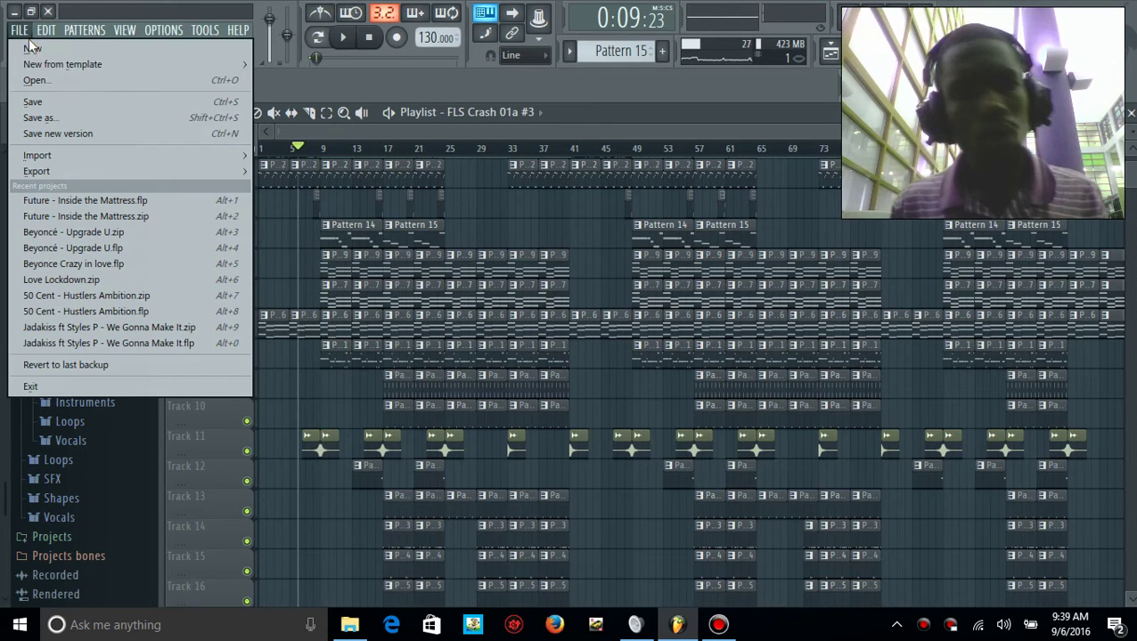
click(75, 102)
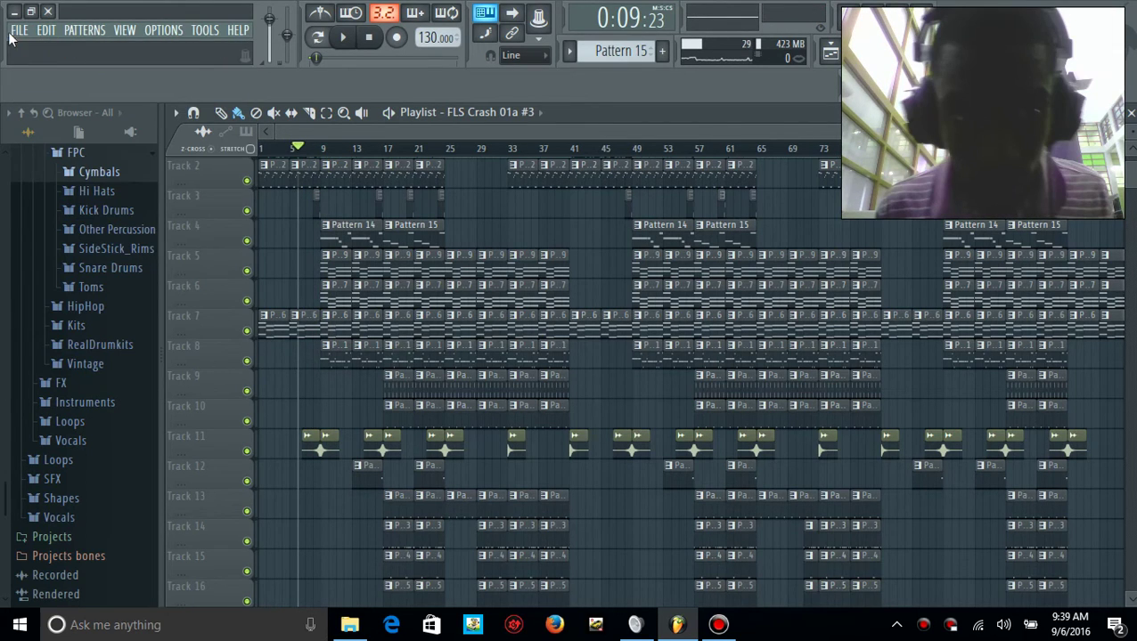
click(13, 32)
click(47, 114)
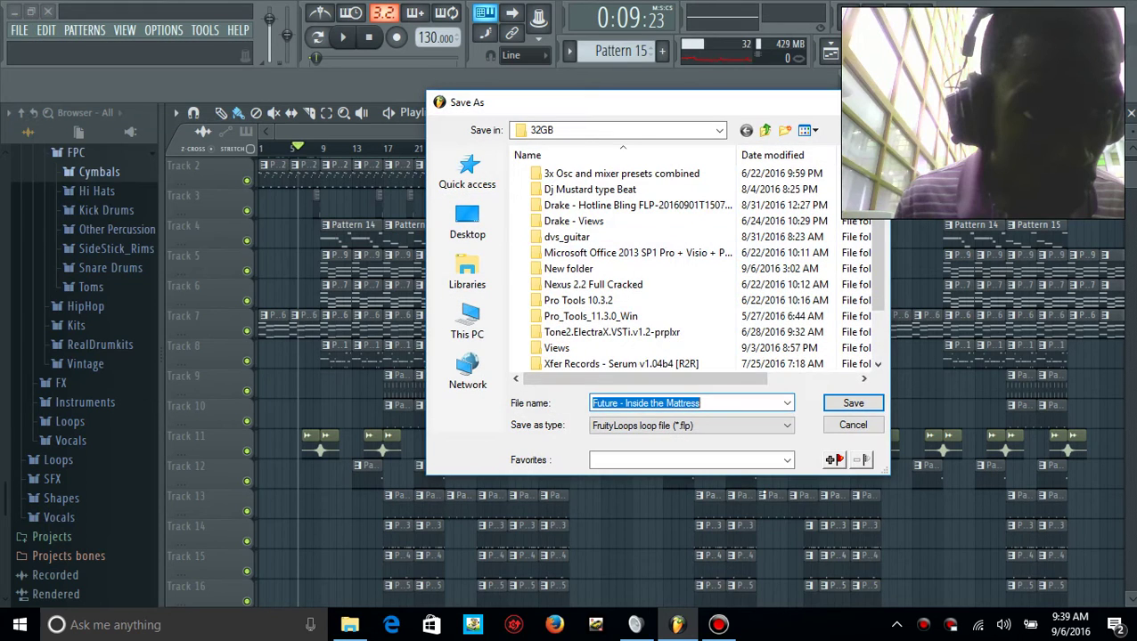
click(715, 424)
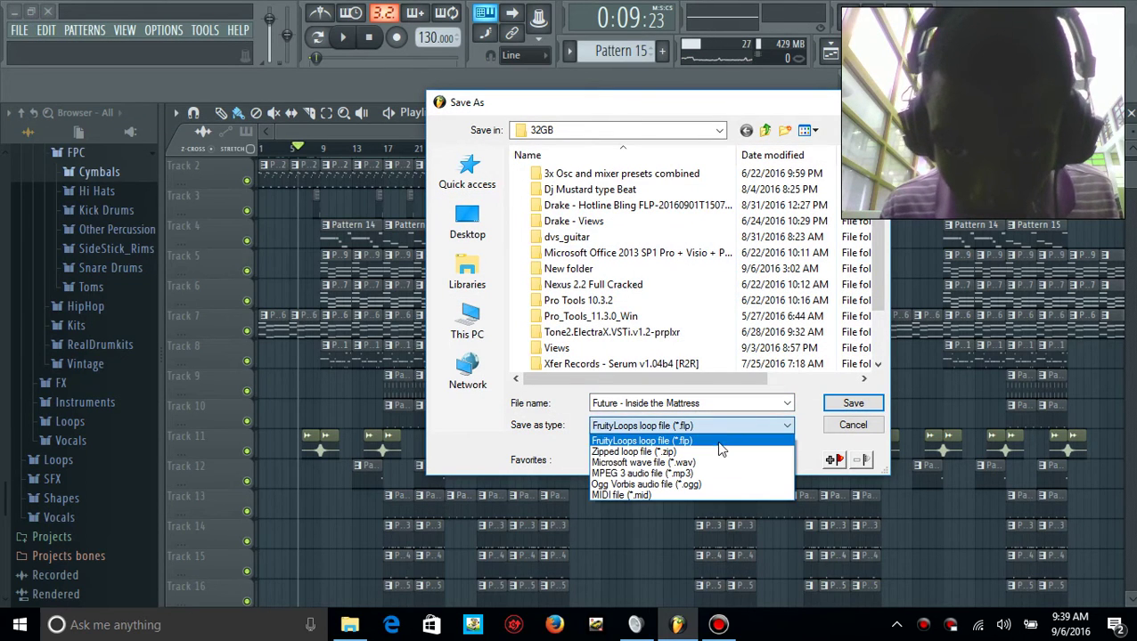
click(720, 452)
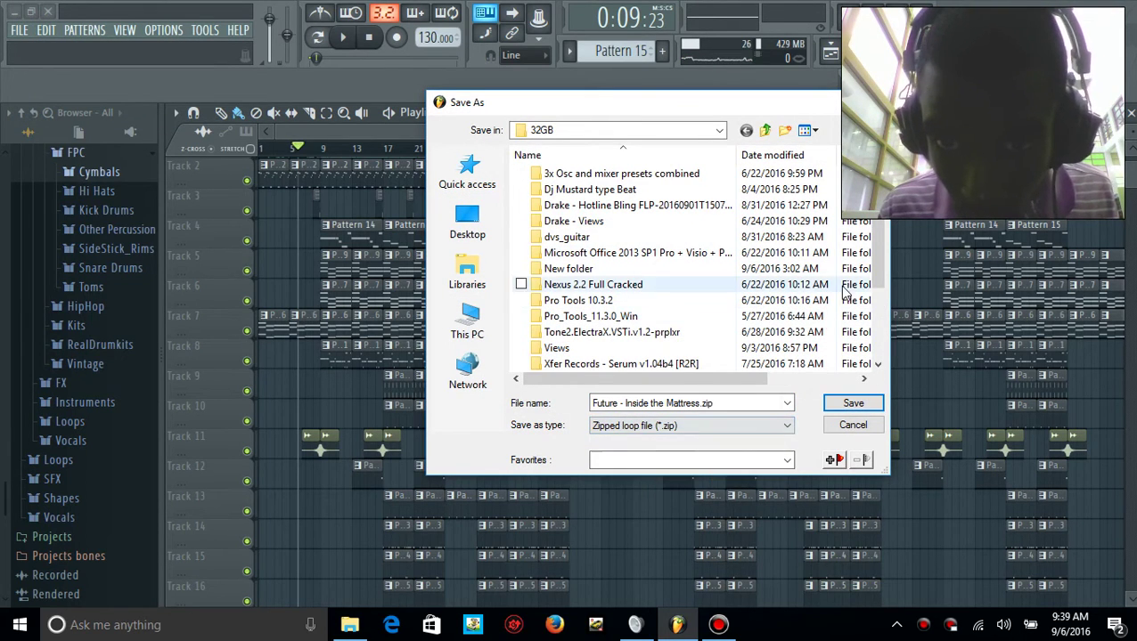
click(847, 403)
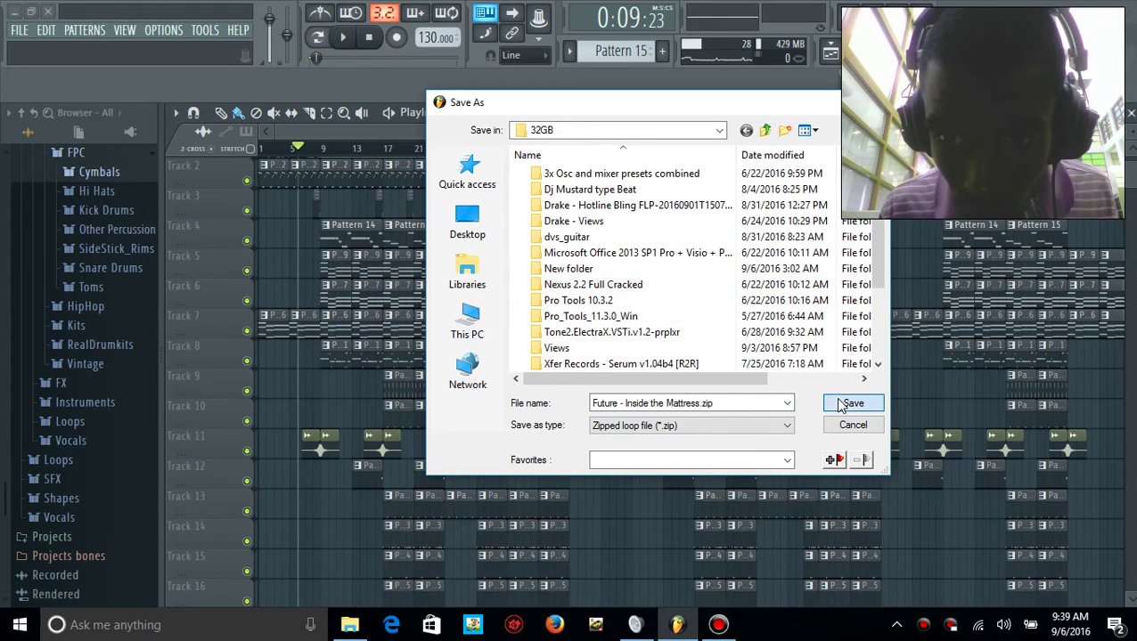
click(619, 317)
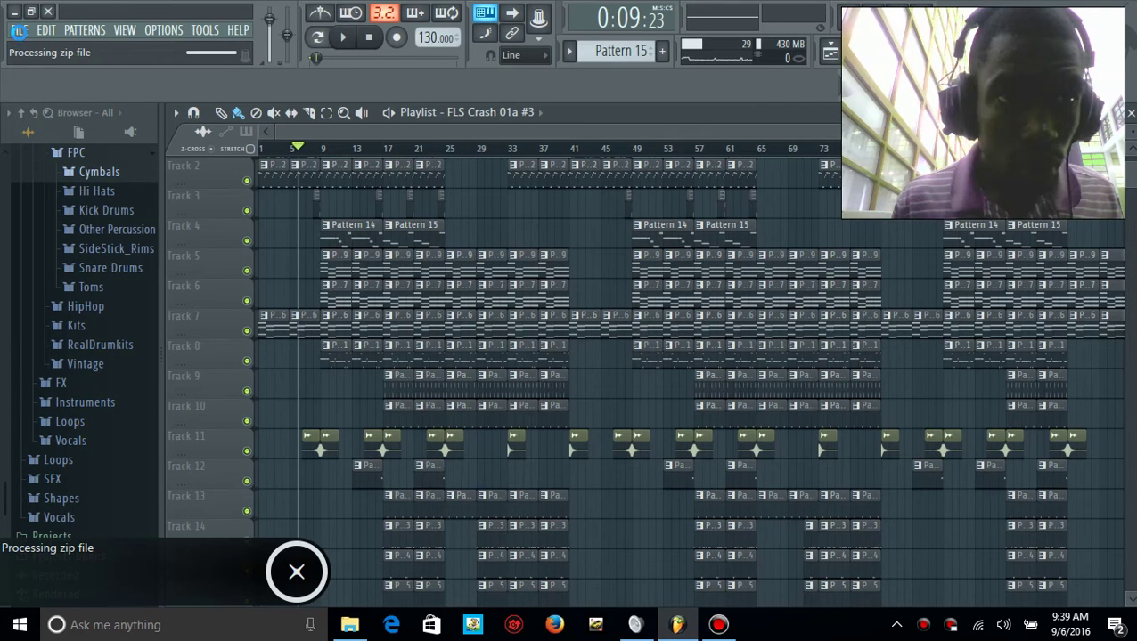
Save the project as the FruityLoops loop file Future - Inside the Mattress.flp in the 32GB folder, replacing the existing file
click(19, 30)
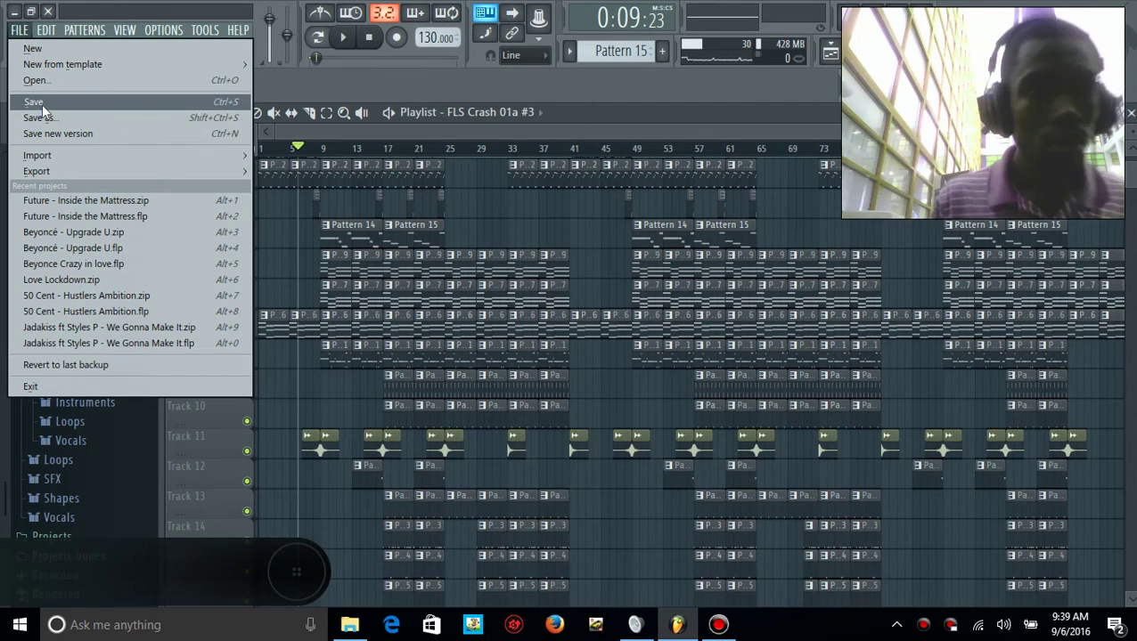
click(42, 104)
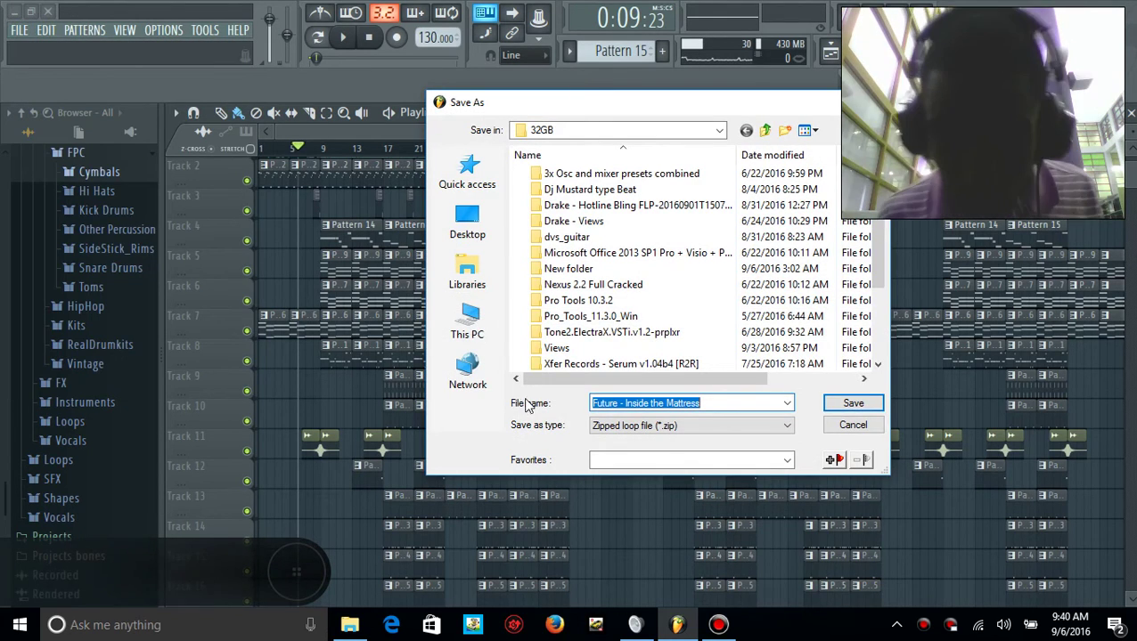
click(647, 422)
click(661, 441)
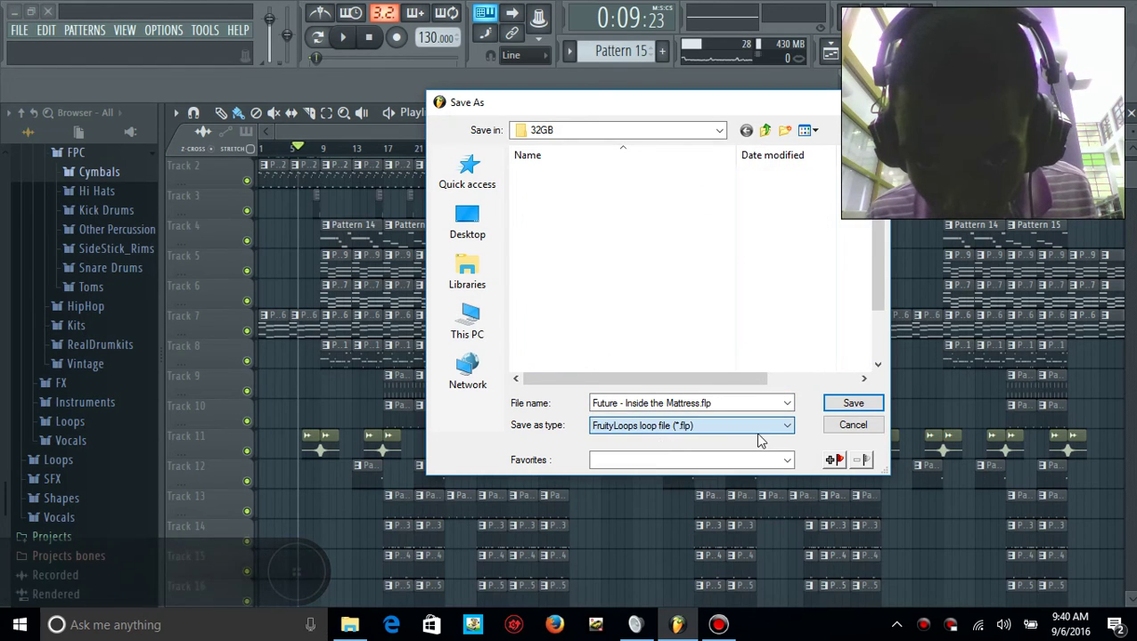
click(832, 407)
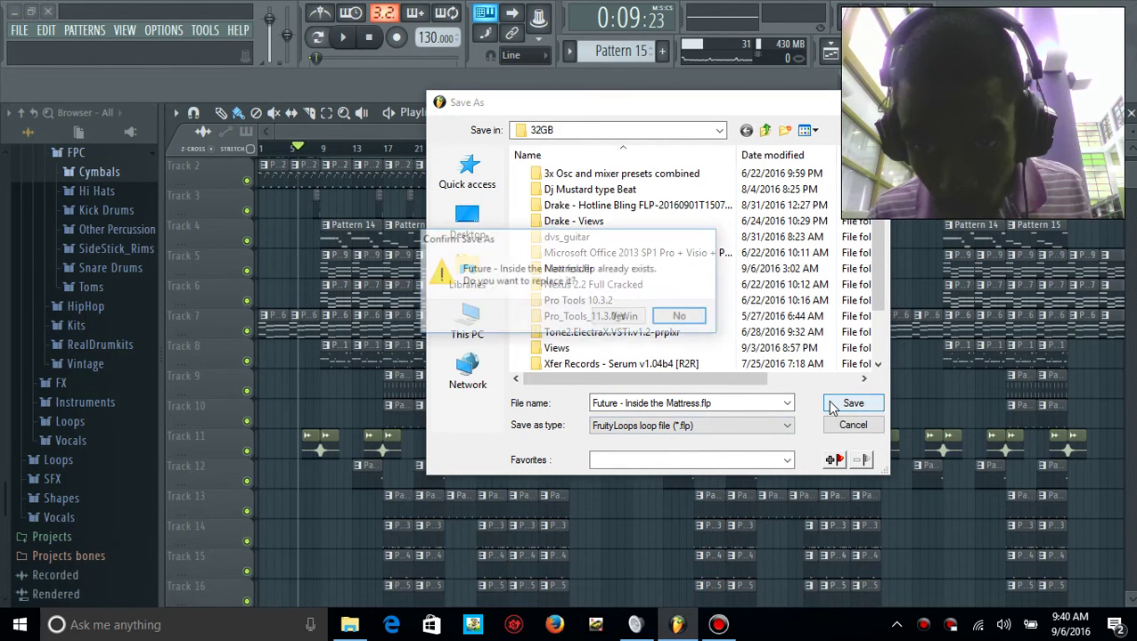
click(621, 317)
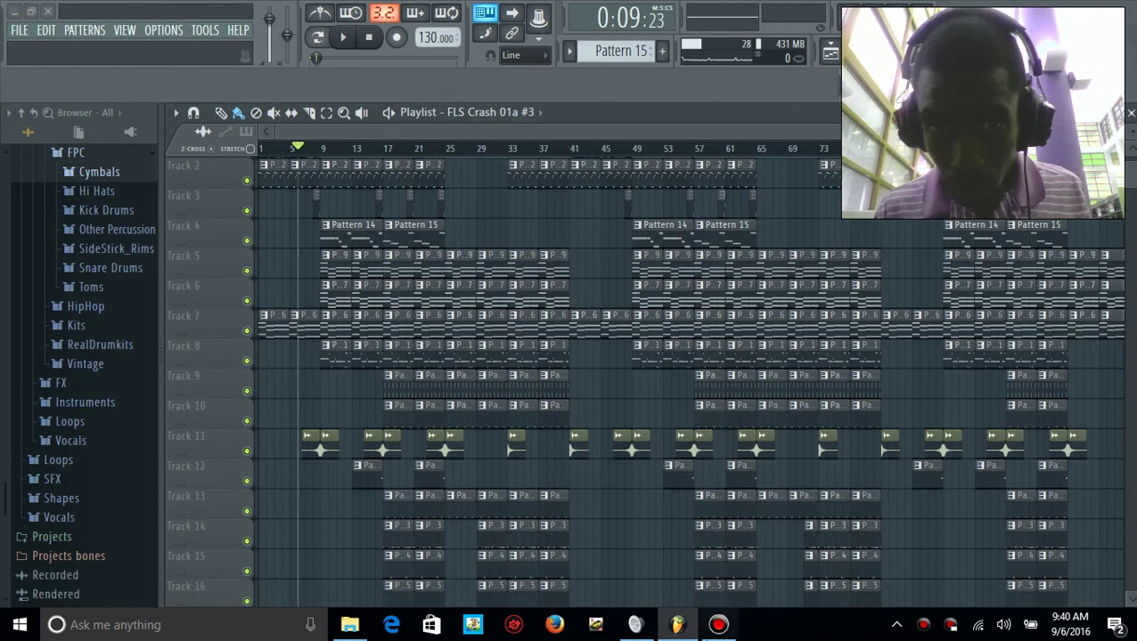
Mute the microphone in the Windows Microphone Properties, and play the FL Studio arrangement from the beginning
click(636, 626)
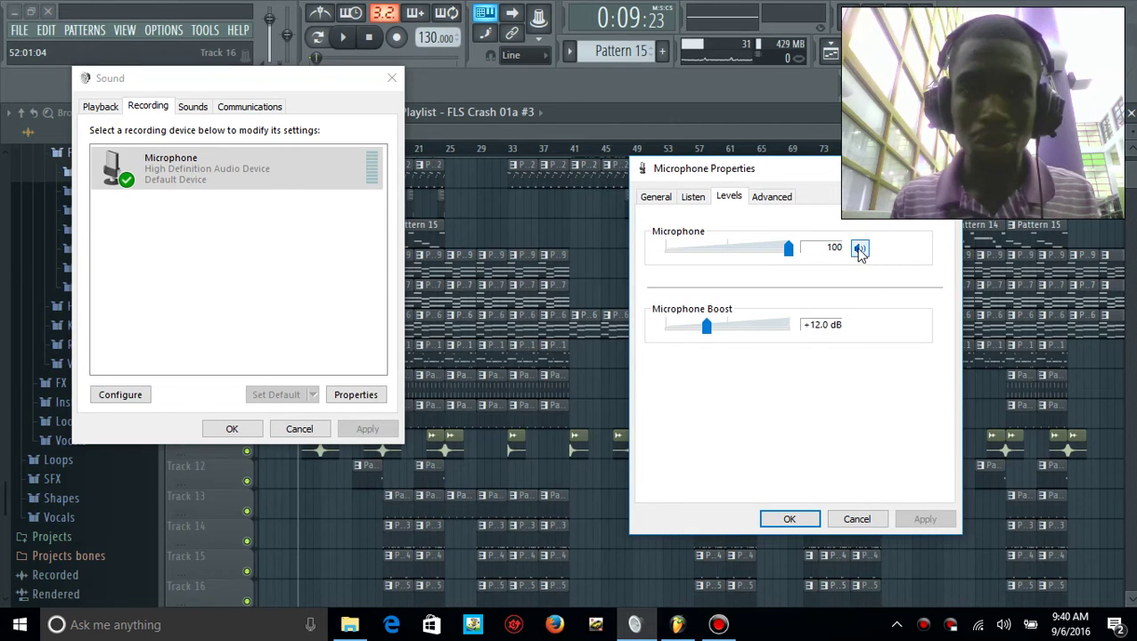
click(790, 122)
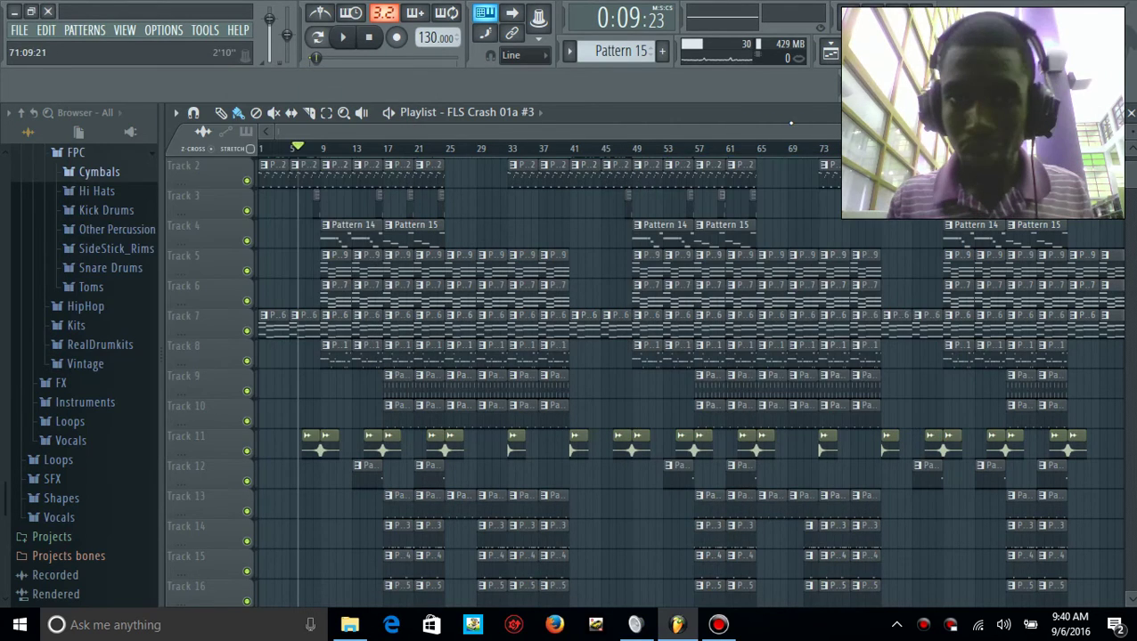
click(381, 40)
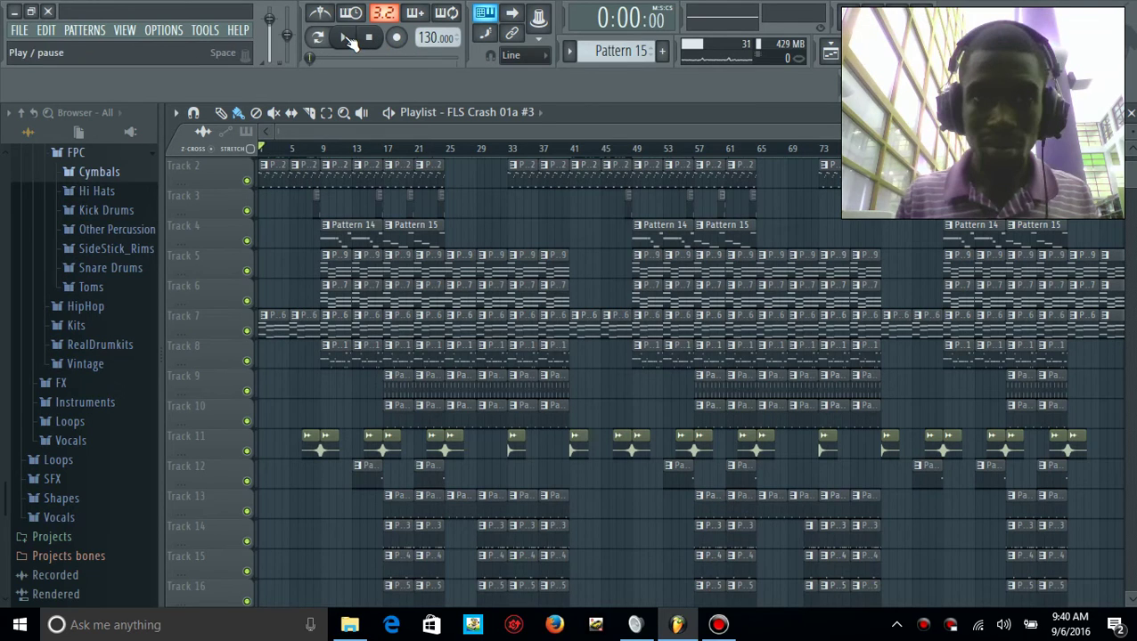
click(346, 40)
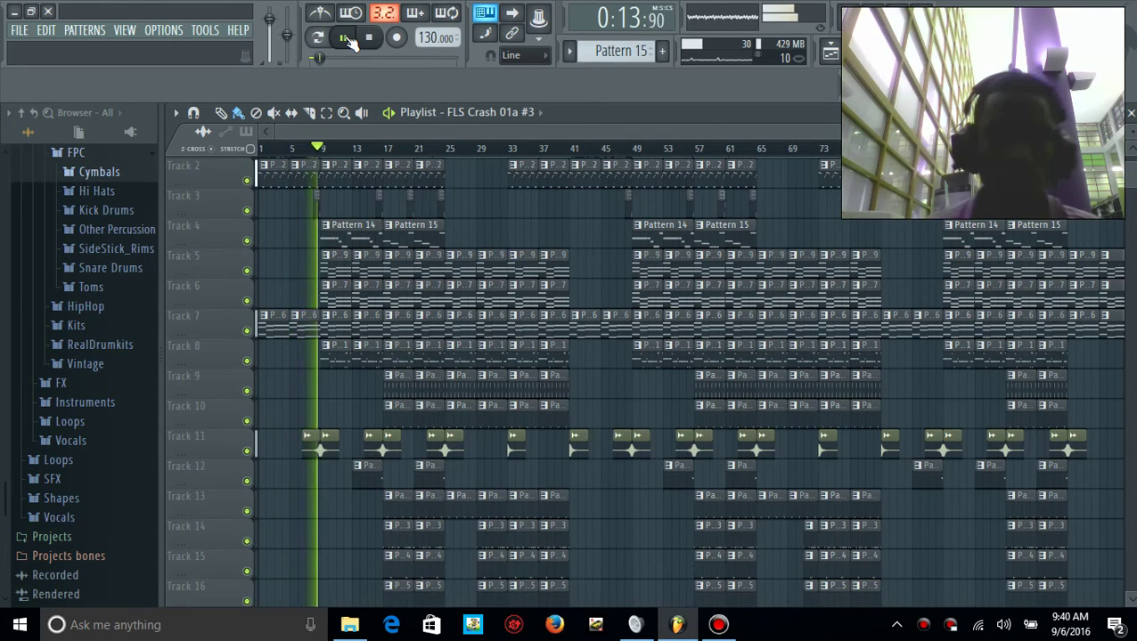
Check the Windows Microphone Properties during playback, return to FL Studio, and restart the arrangement from the beginning
click(631, 624)
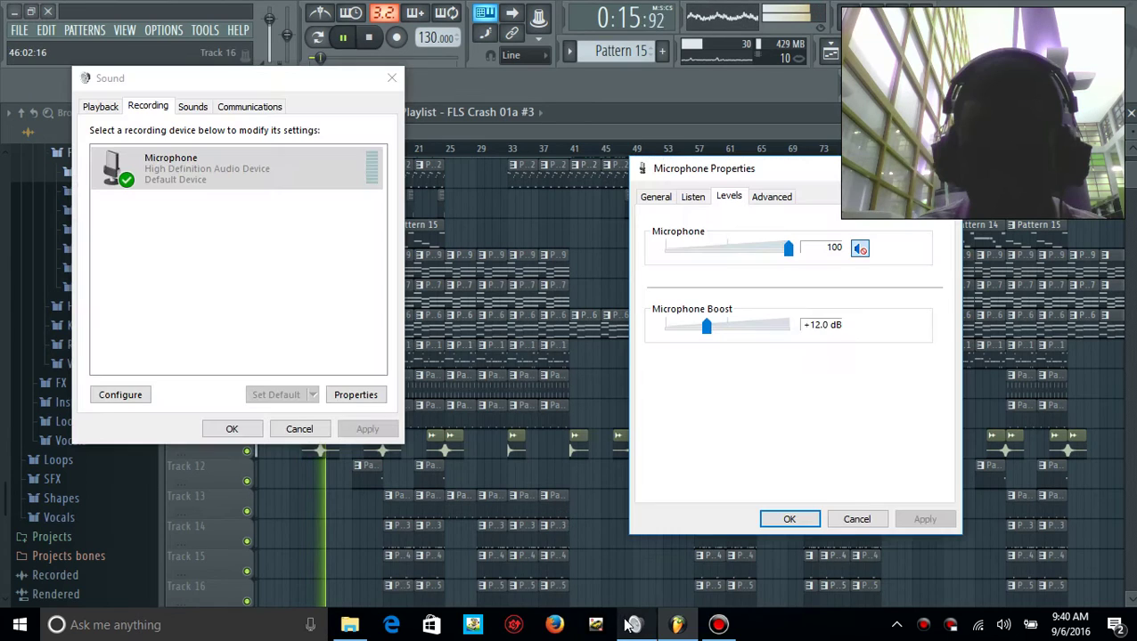
click(514, 130)
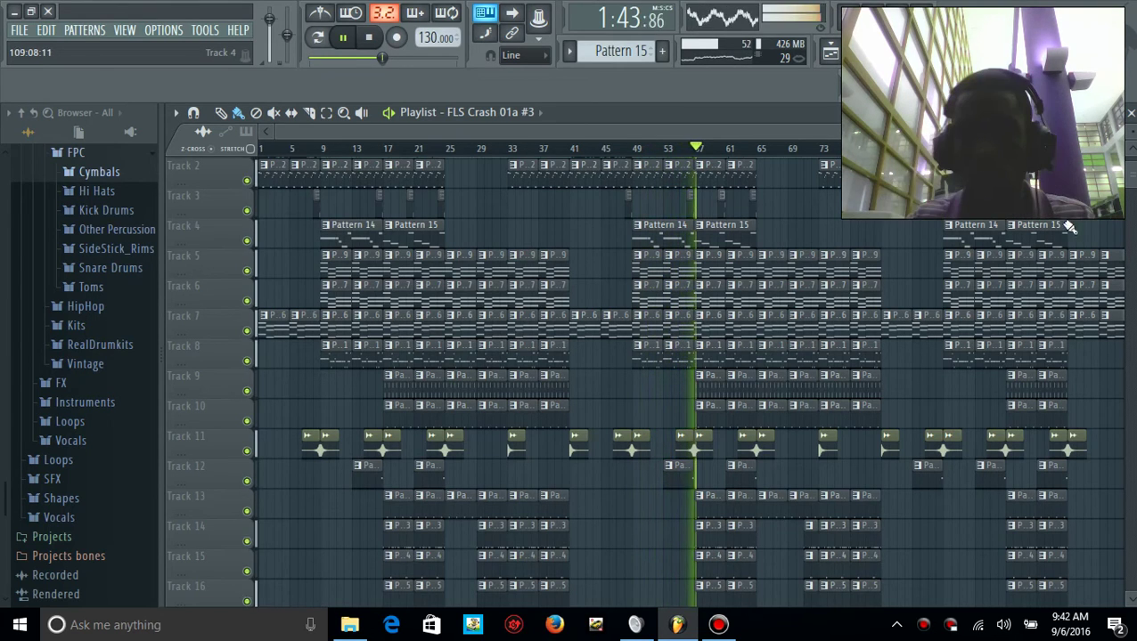
key(space)
key(space)
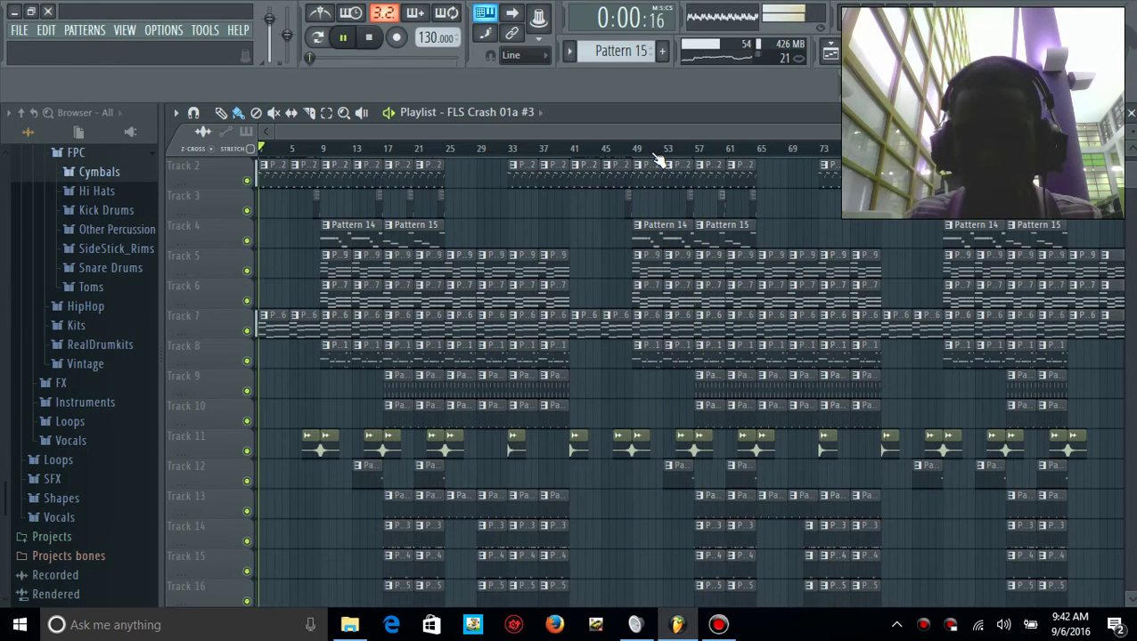
Play the arrangement from about bar 51, briefly unmute and re-mute the microphone in the Windows Microphone Properties, and return to FL Studio
click(661, 151)
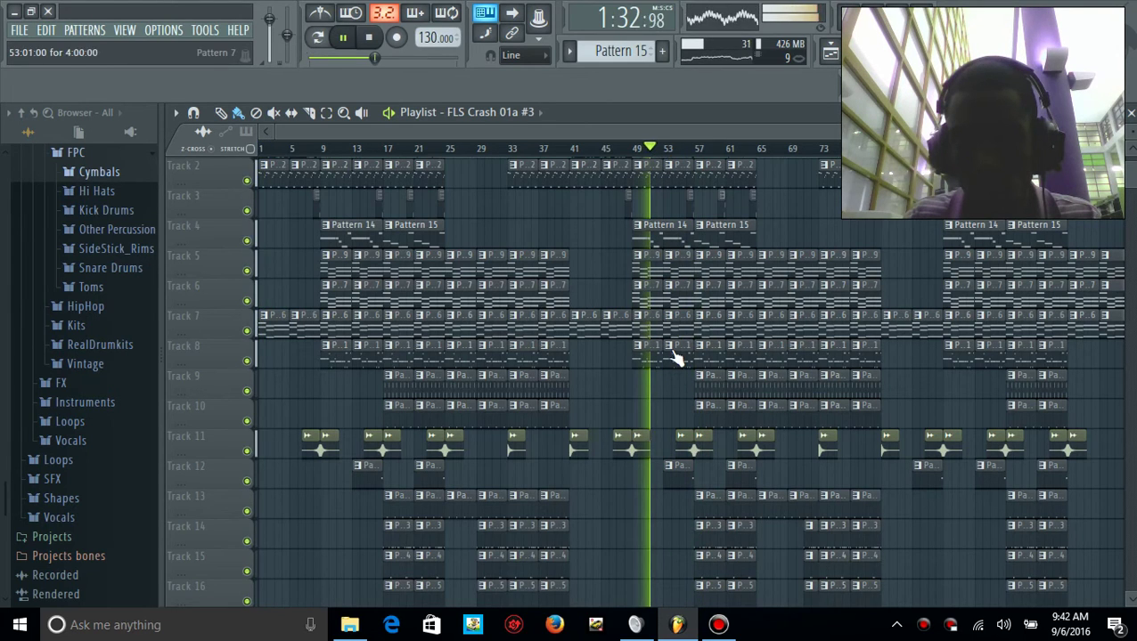
click(646, 629)
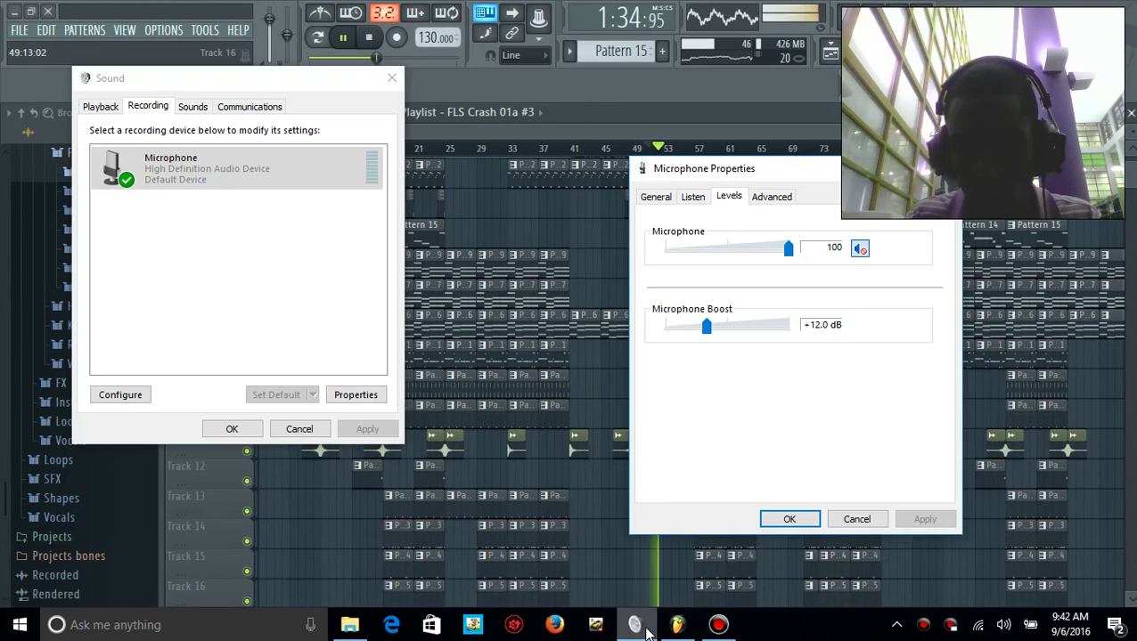
click(861, 249)
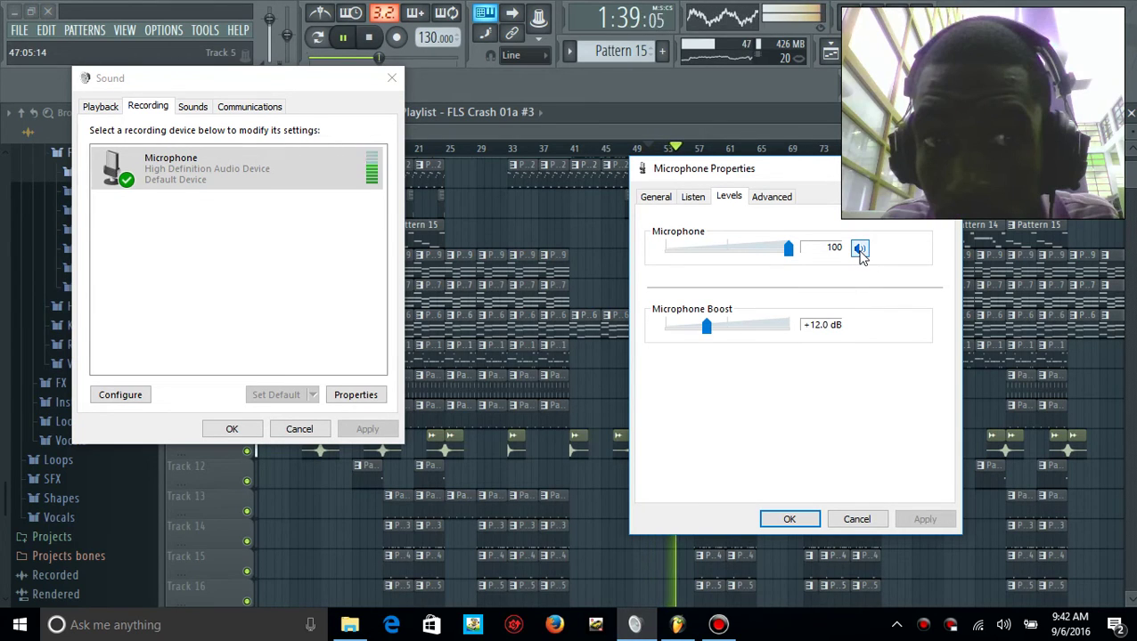
click(861, 250)
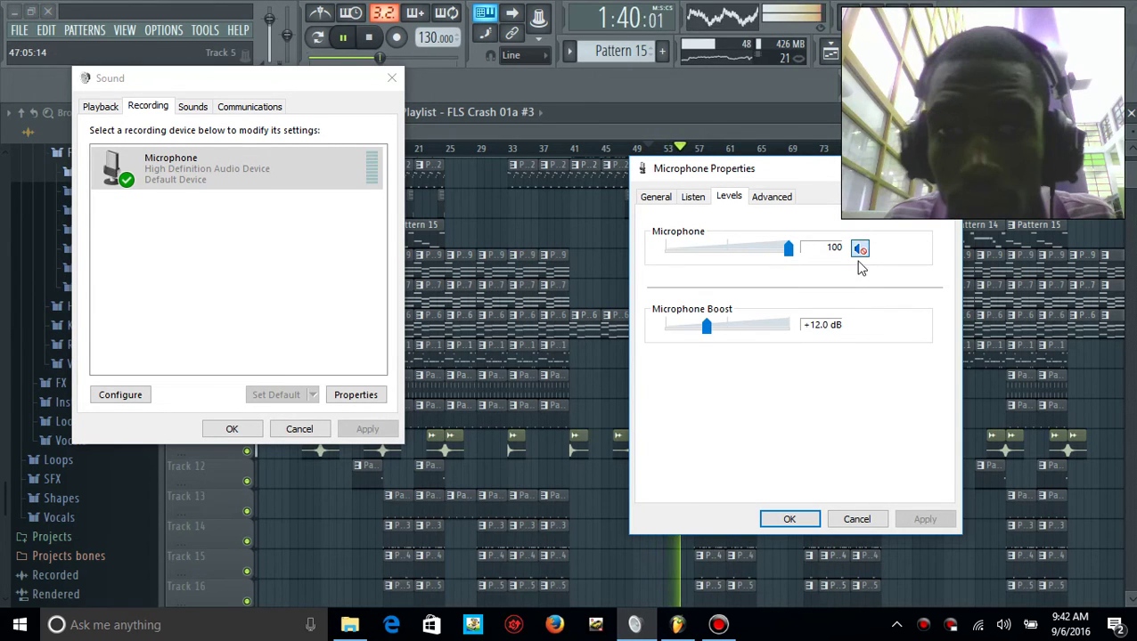
click(764, 131)
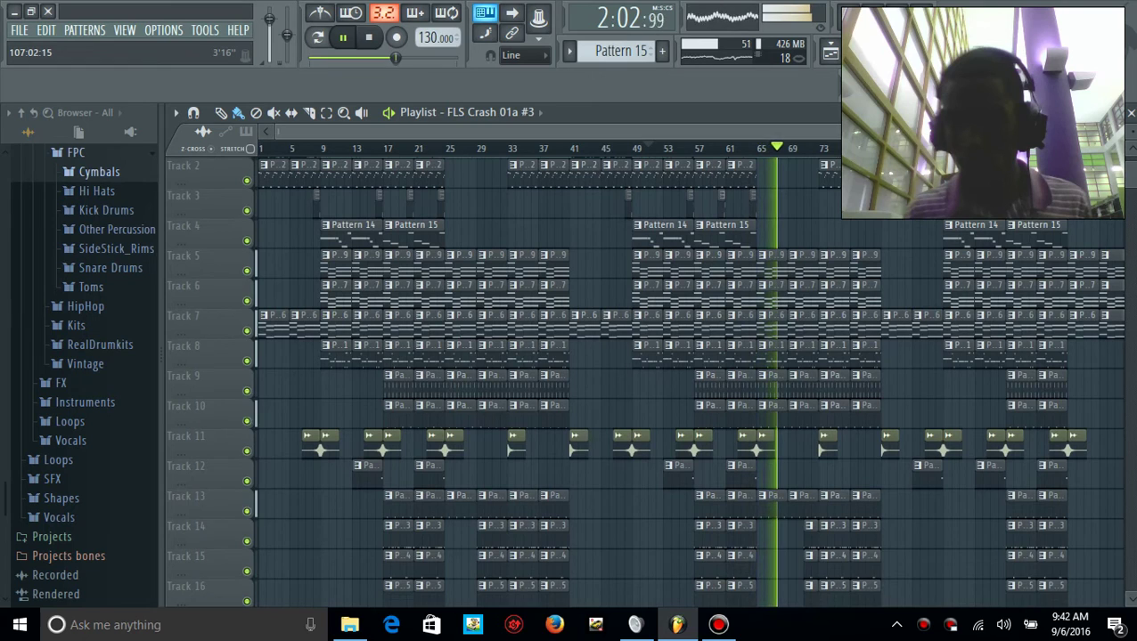
Stop the arrangement playback at its end, unmute the microphone in the Windows Microphone Properties, and return to FL Studio
drag(1065, 132, 1112, 132)
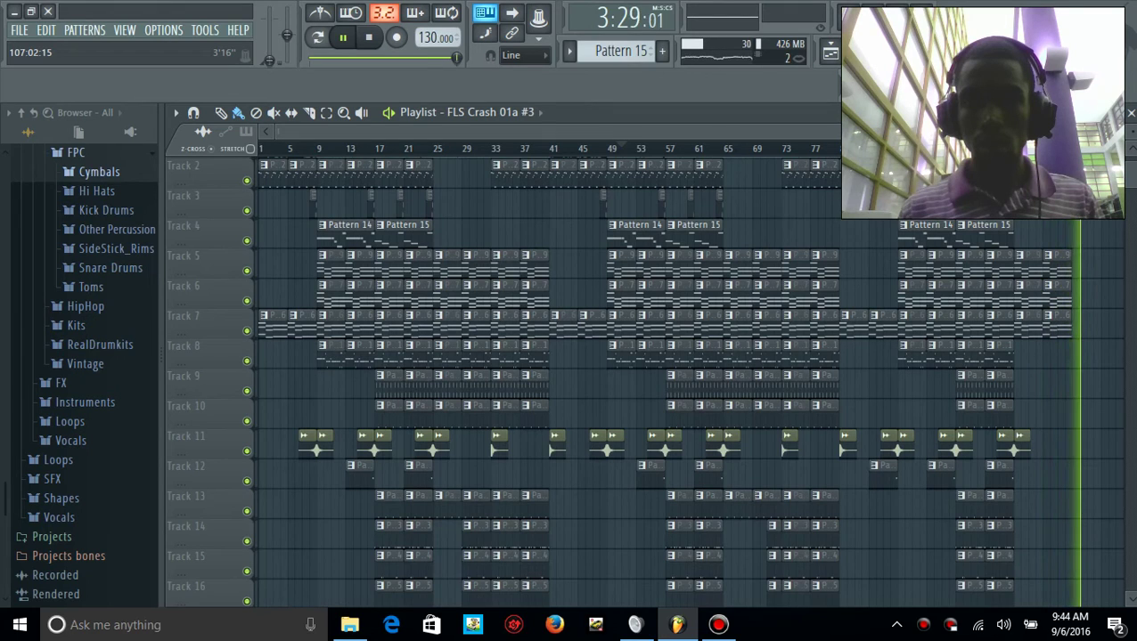
key(space)
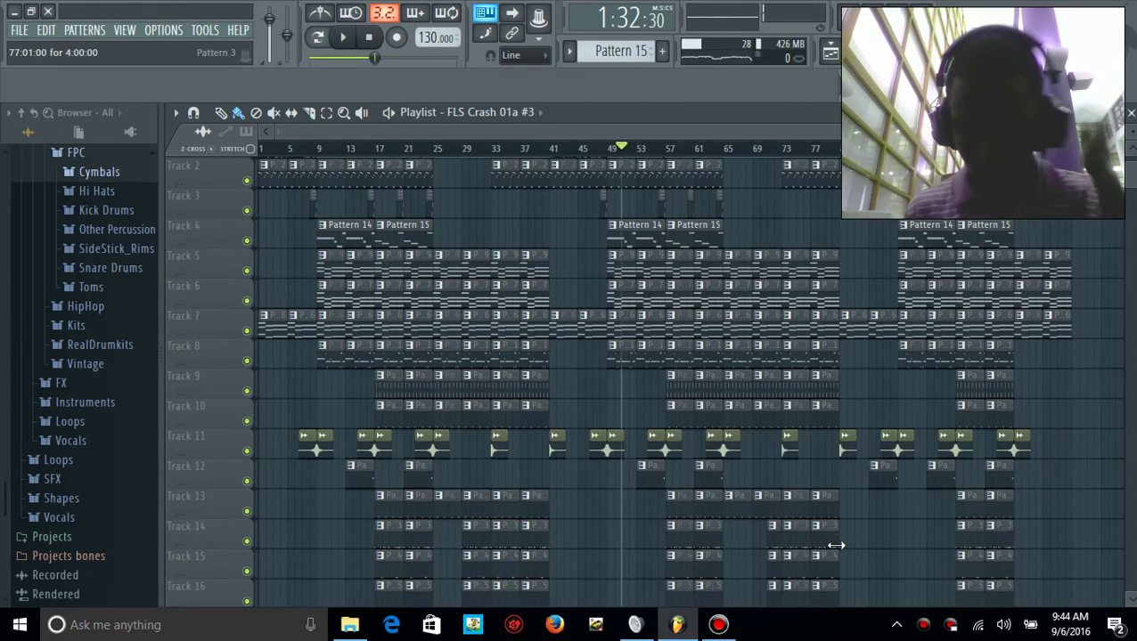
click(634, 625)
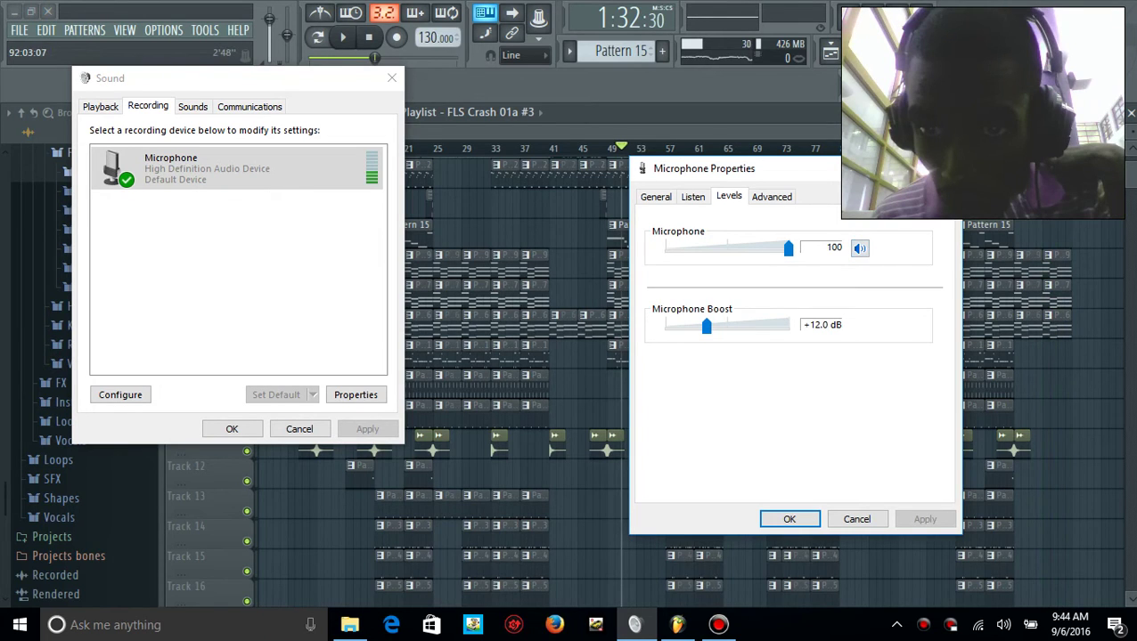
click(926, 132)
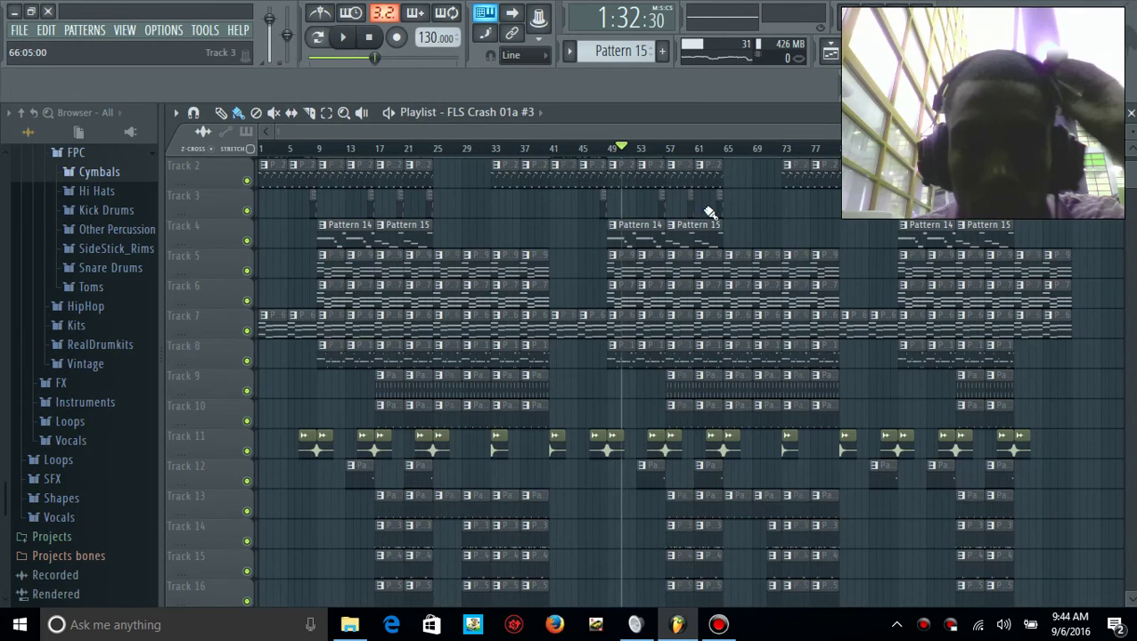
Play Pattern 6 in the Bass piano roll and examine its stacked notes from C5 down to C3 across the four bars
double_click(505, 325)
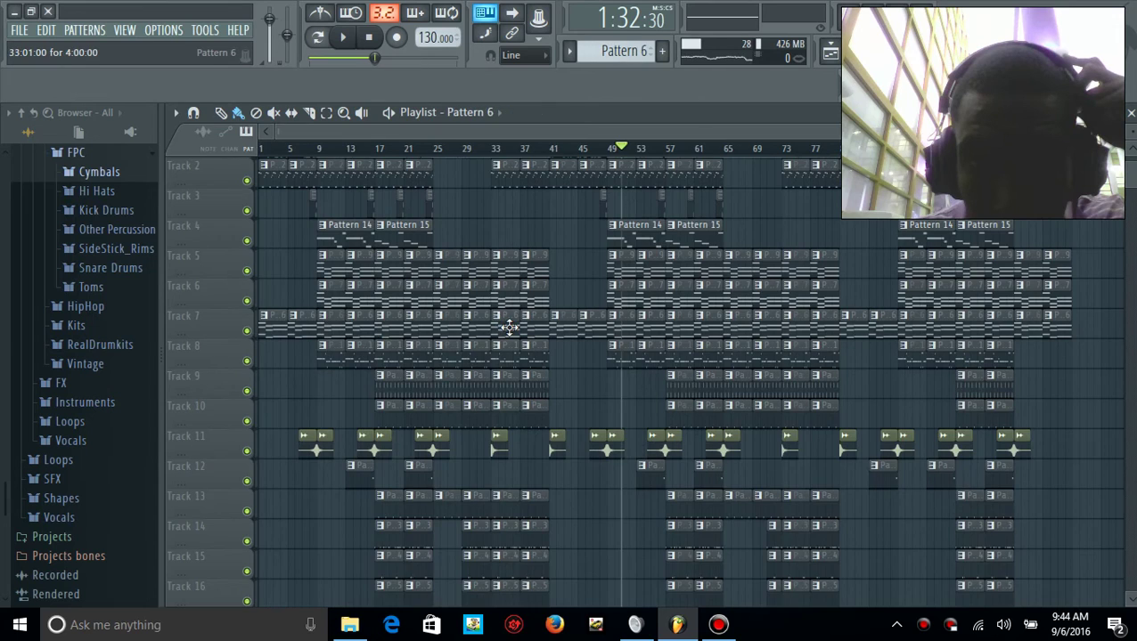
click(344, 42)
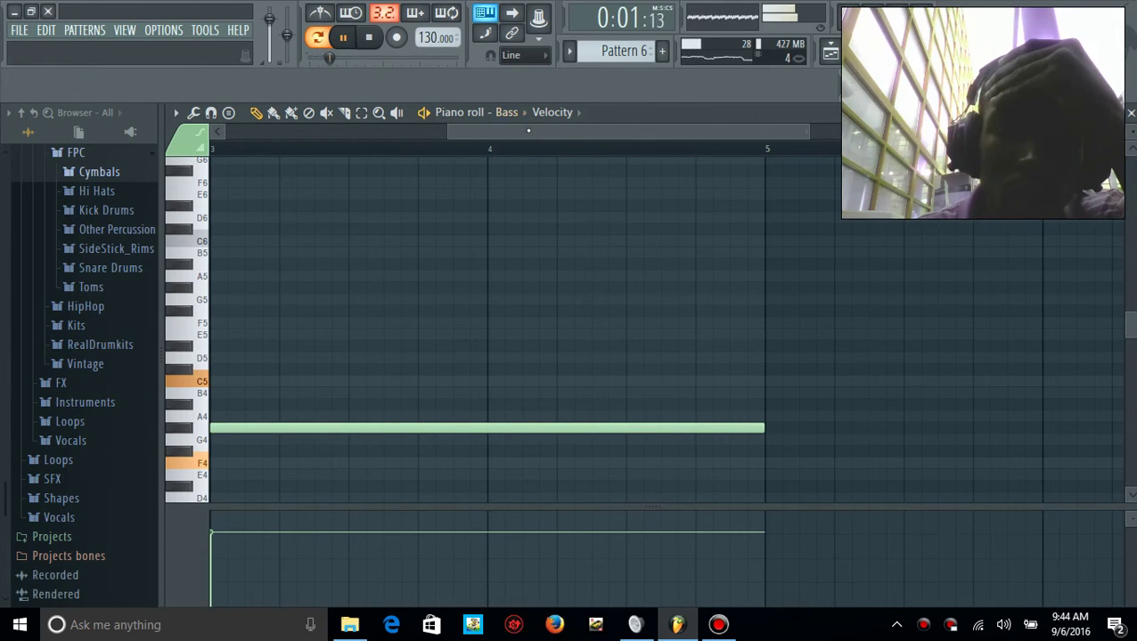
key(space)
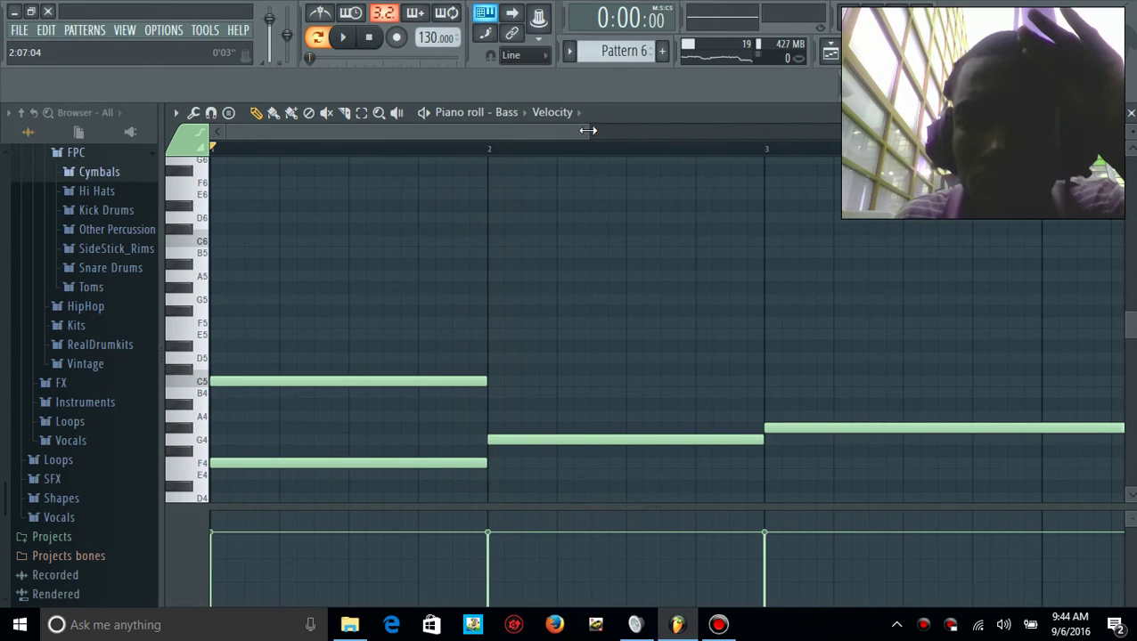
drag(587, 131, 851, 131)
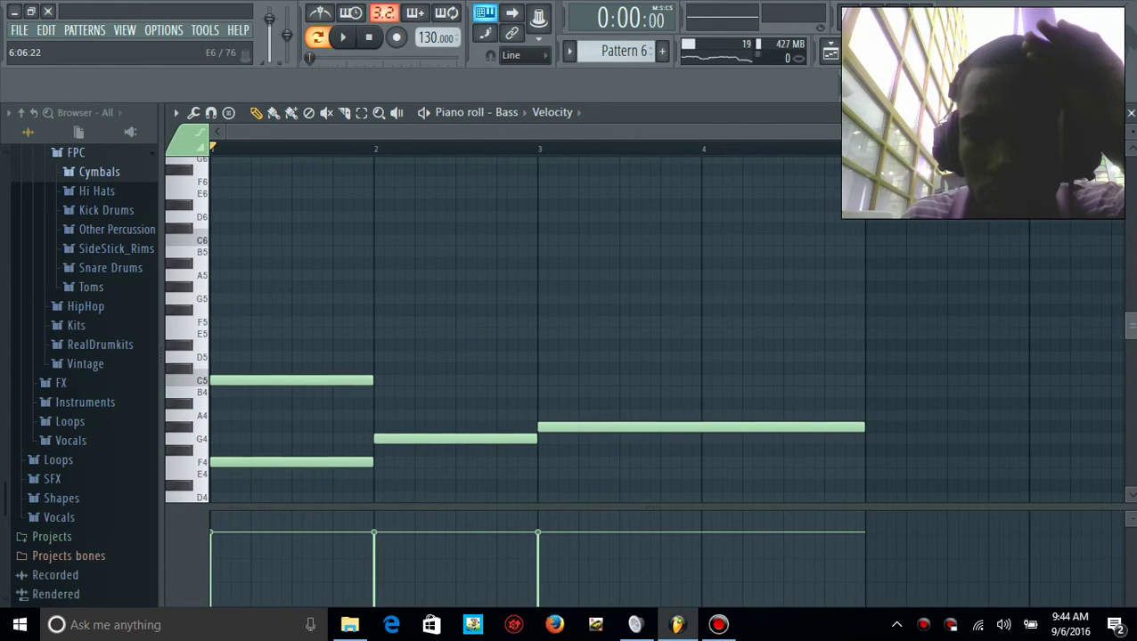
scroll(649, 329, down, 6)
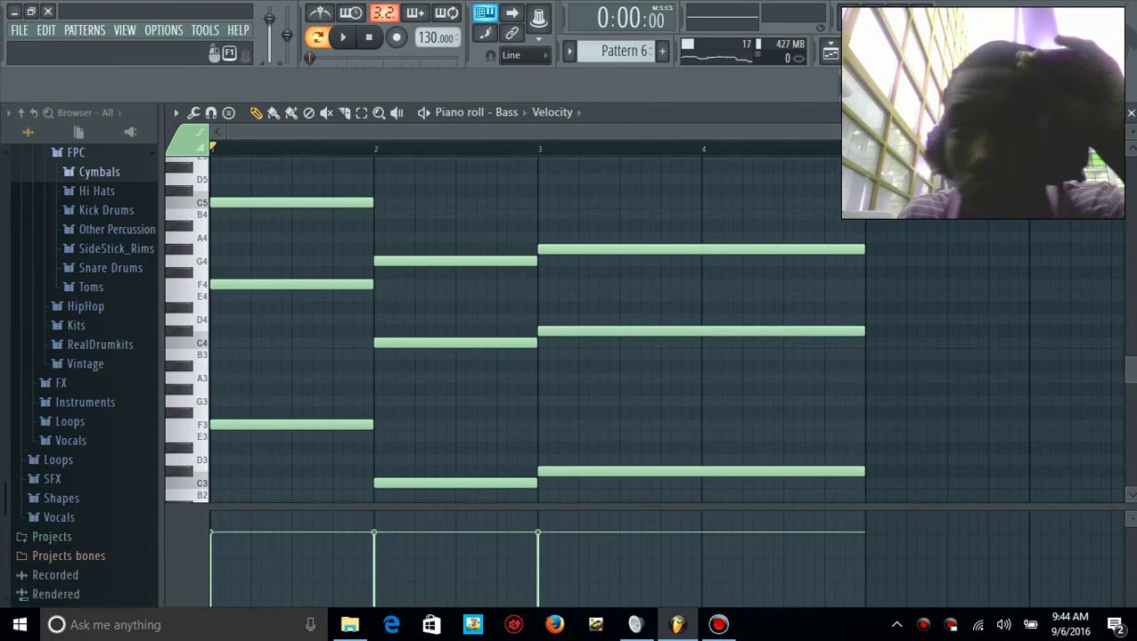
key(F9)
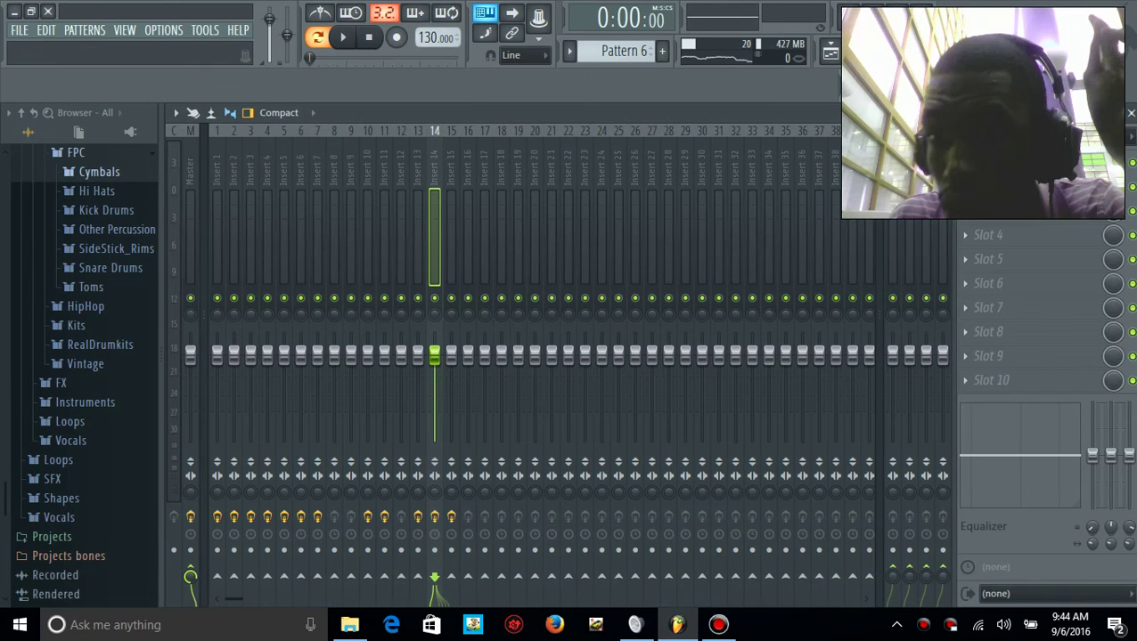
key(F9)
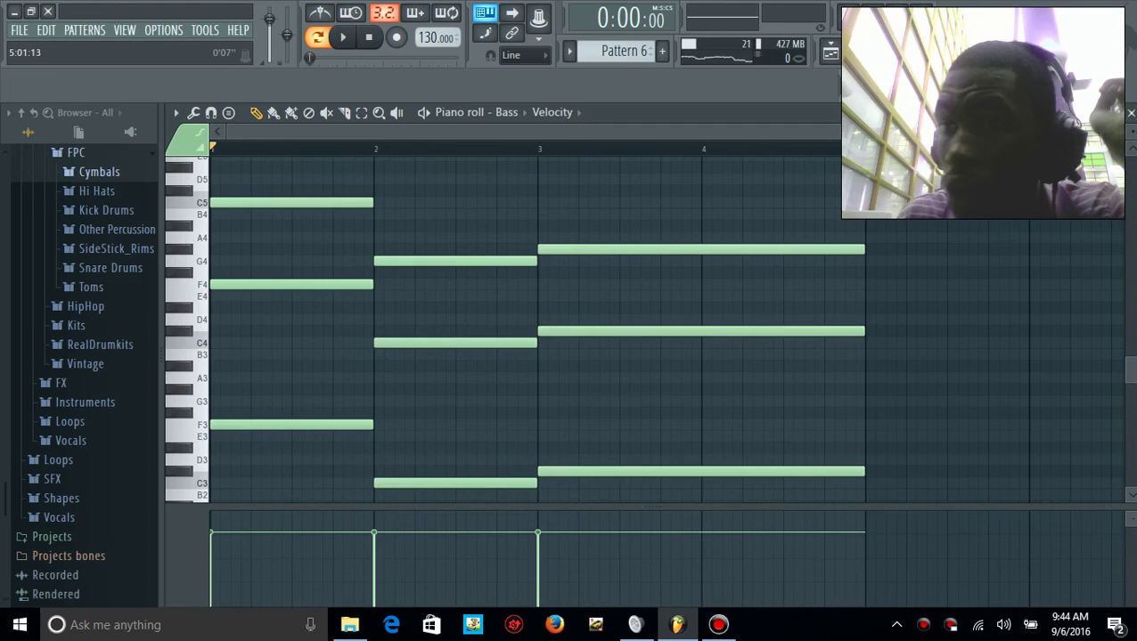
Open the Bass channel's Sytrus plugin from the channel rack and show its FX page
key(F6)
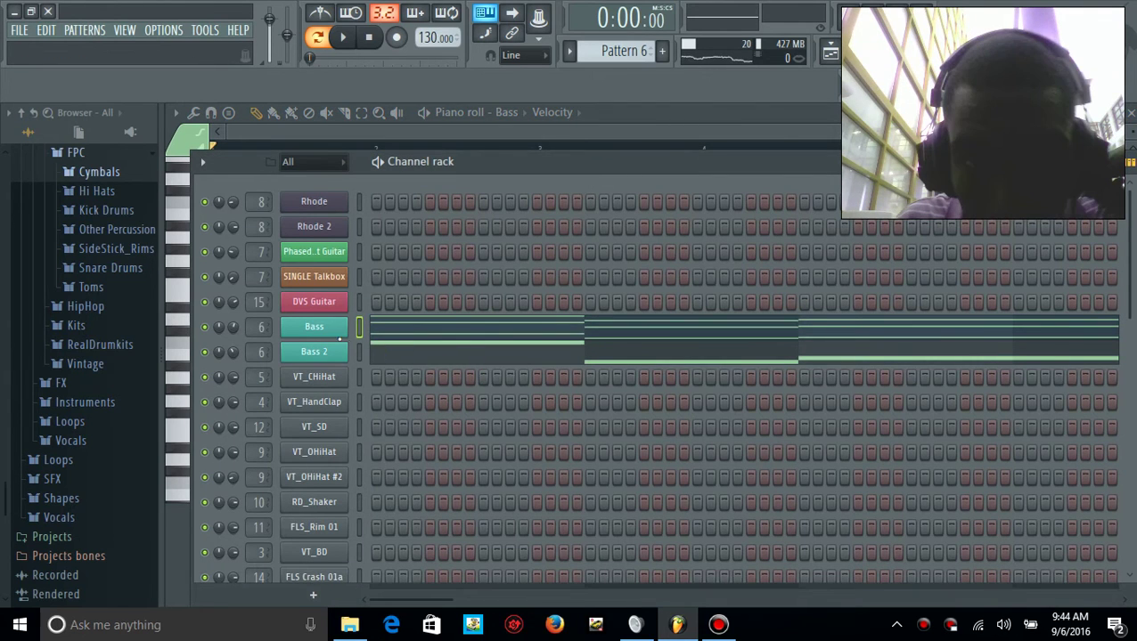
click(330, 335)
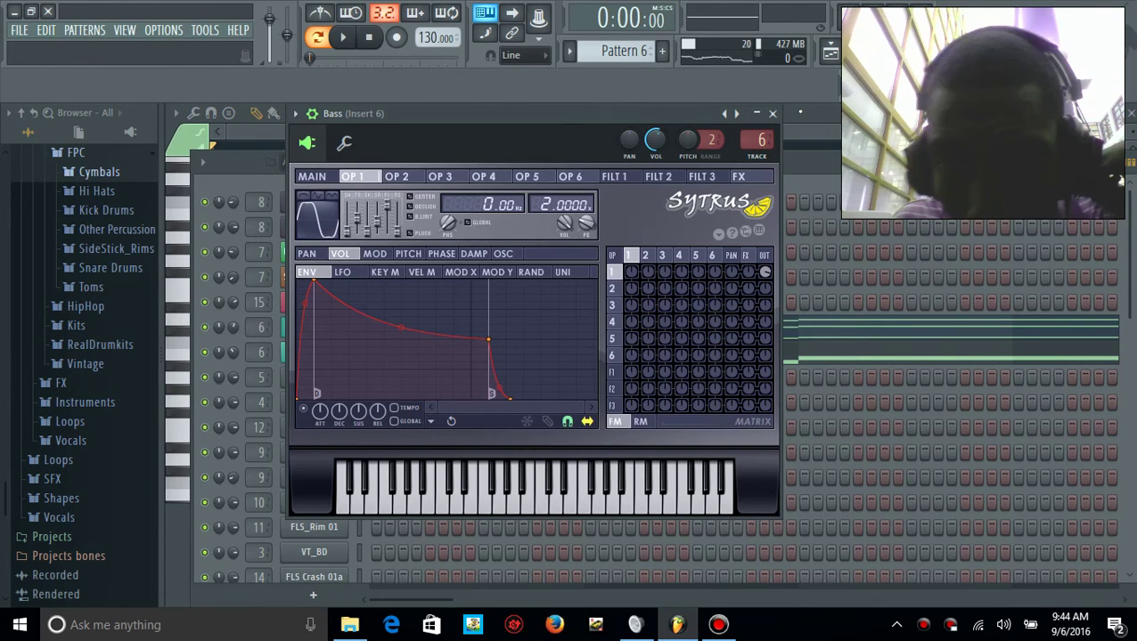
click(756, 177)
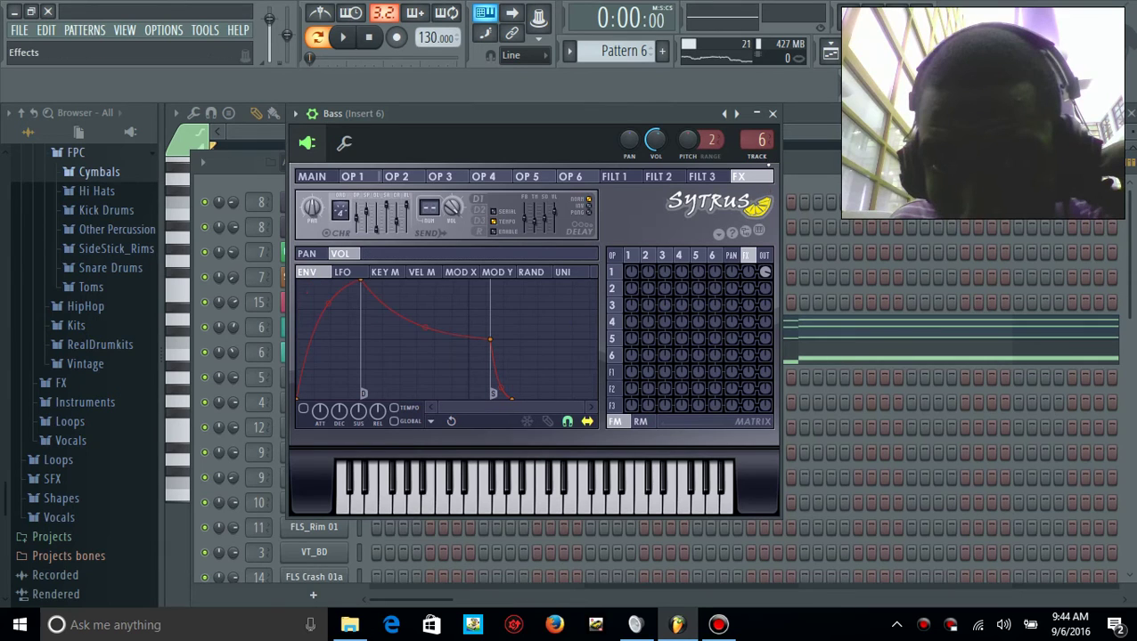
Play Pattern 6 while checking the Bass levels and effects on mixer Insert 6, and return to the Sytrus plugin
click(538, 16)
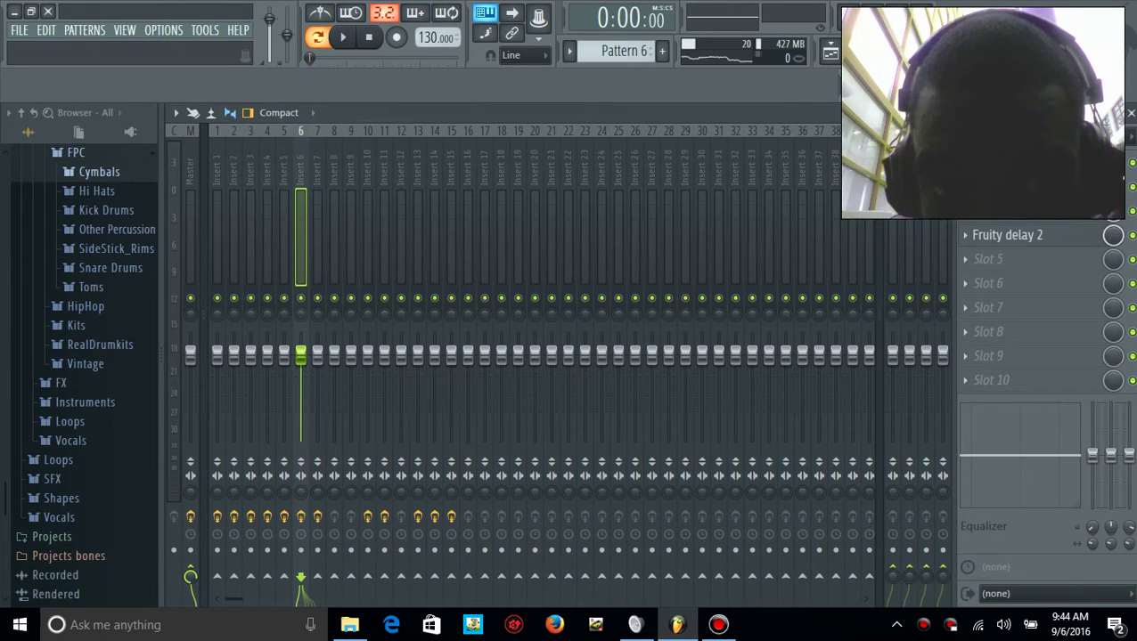
key(space)
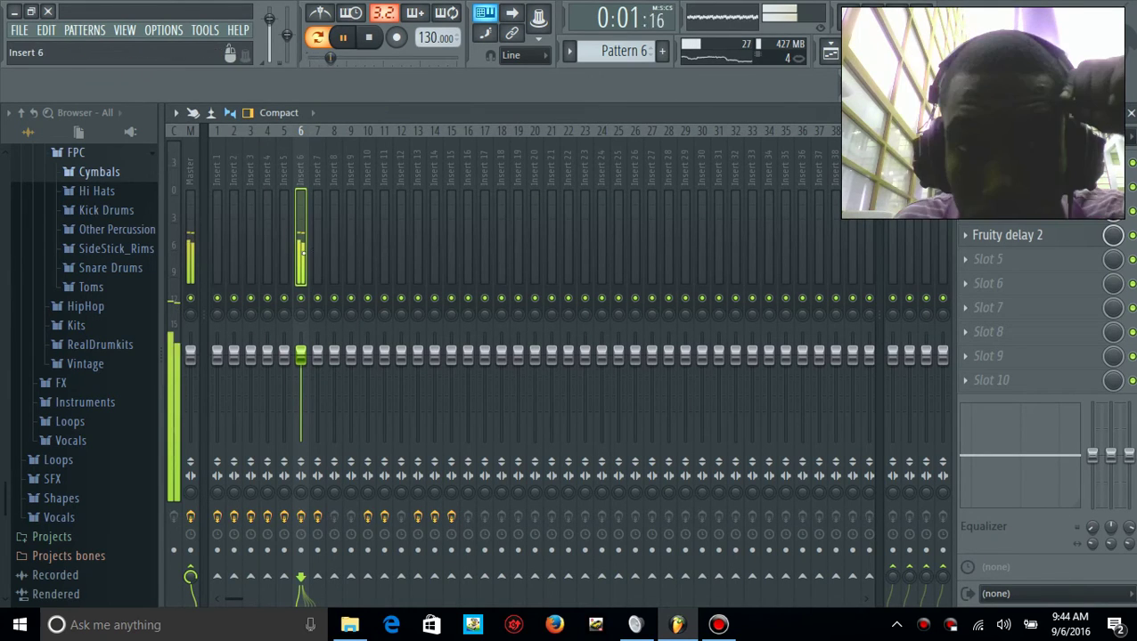
key(space)
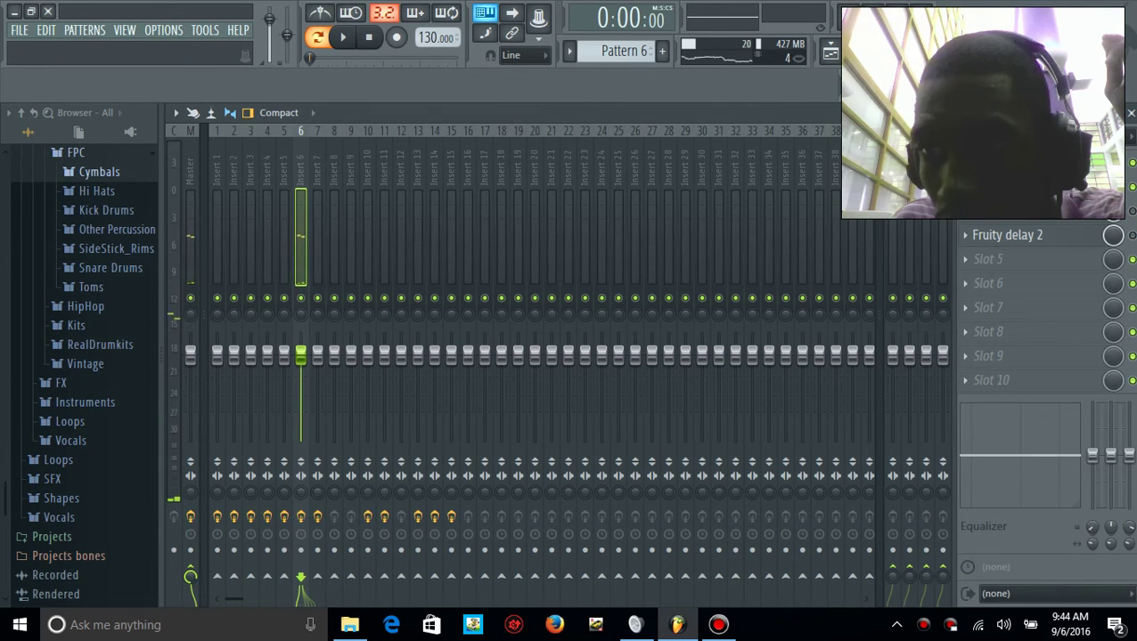
click(49, 10)
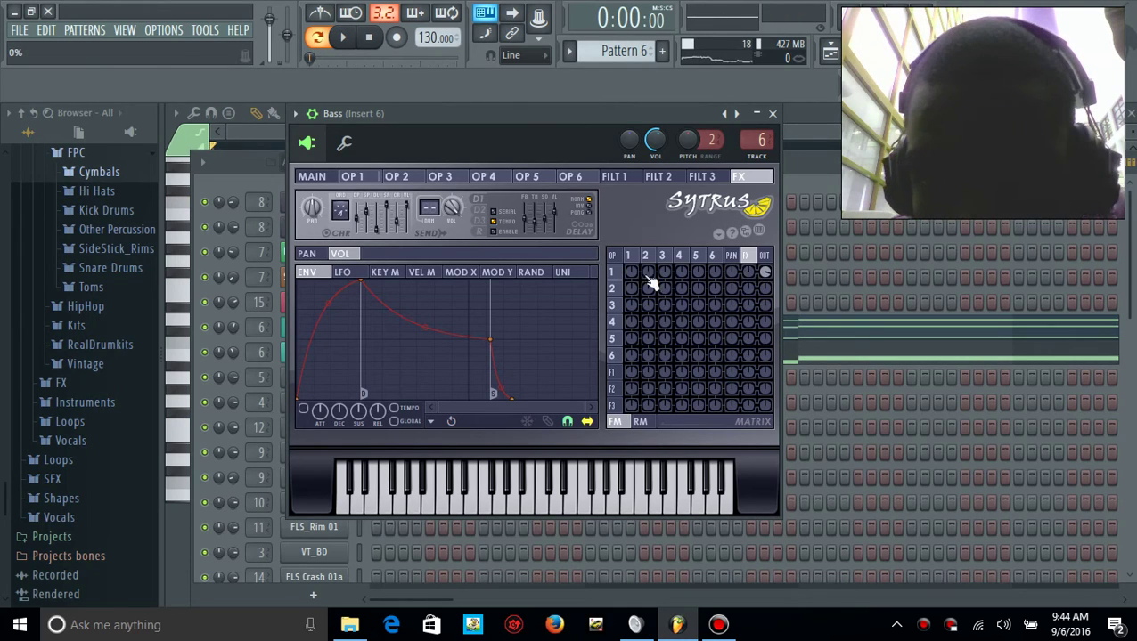
Enable the Sytrus reverb on the Bass, set operator 1's effects mix to 44%, and audition a few notes
click(482, 231)
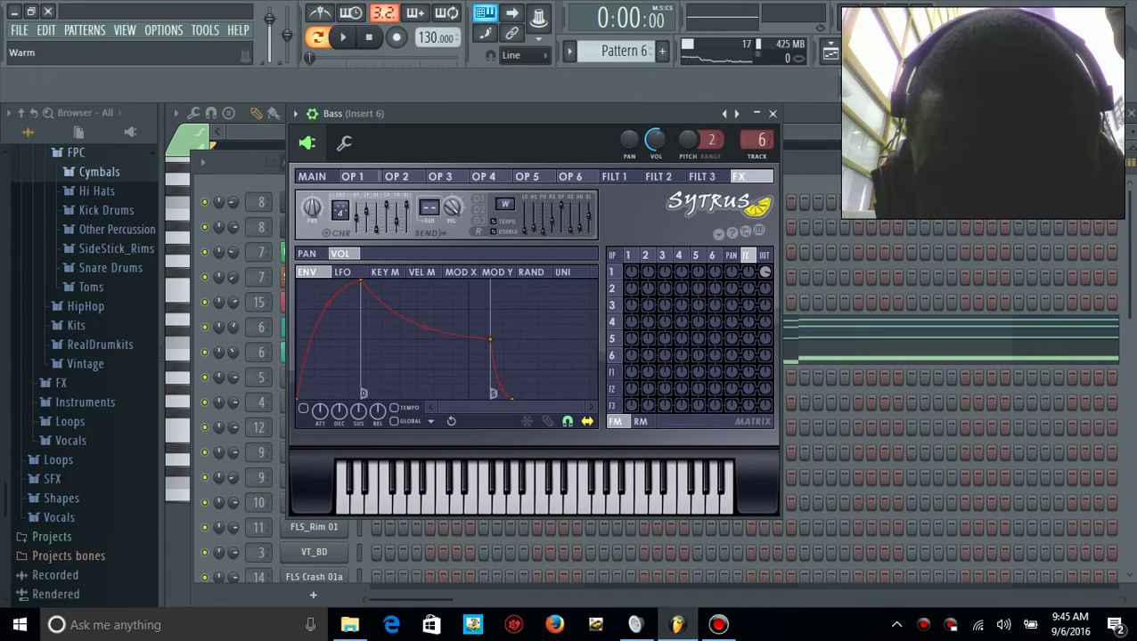
click(495, 232)
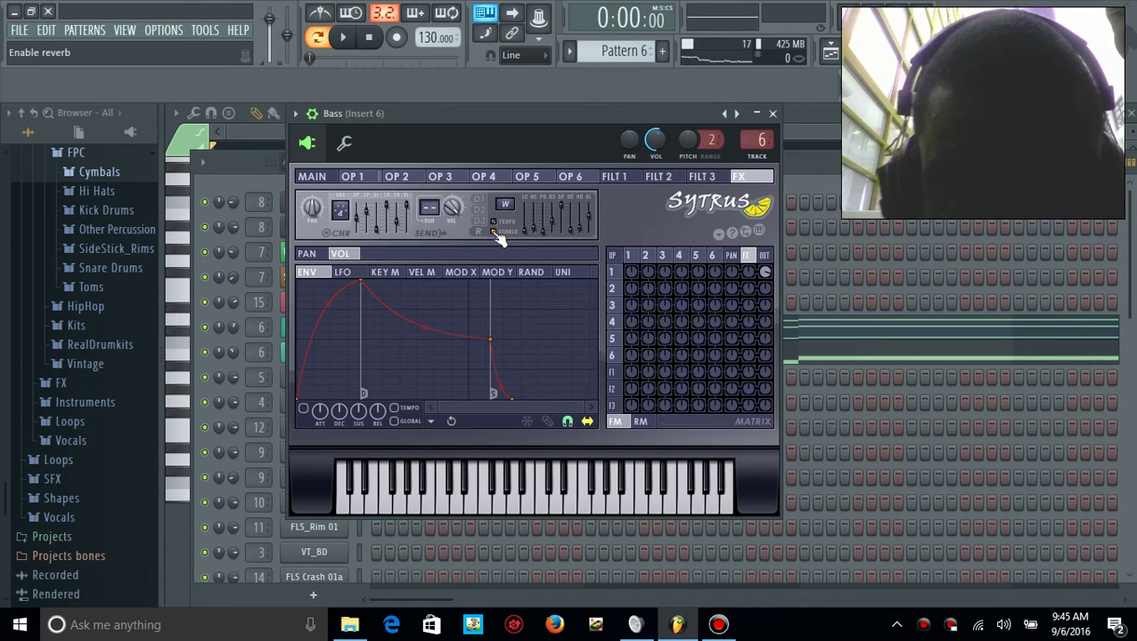
key(n)
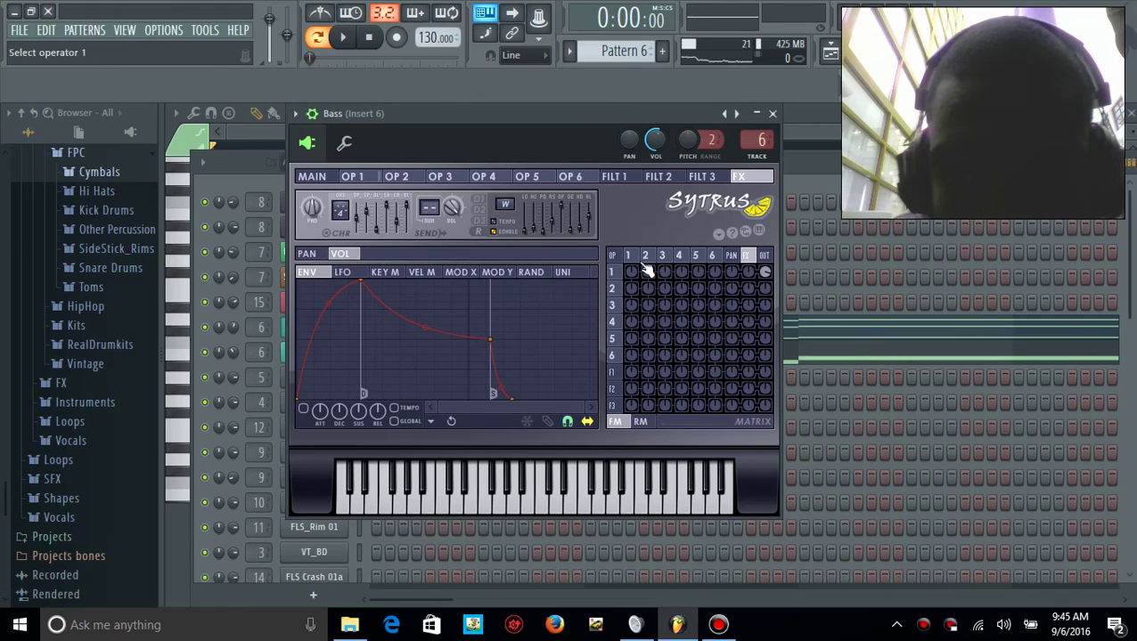
drag(748, 272, 748, 269)
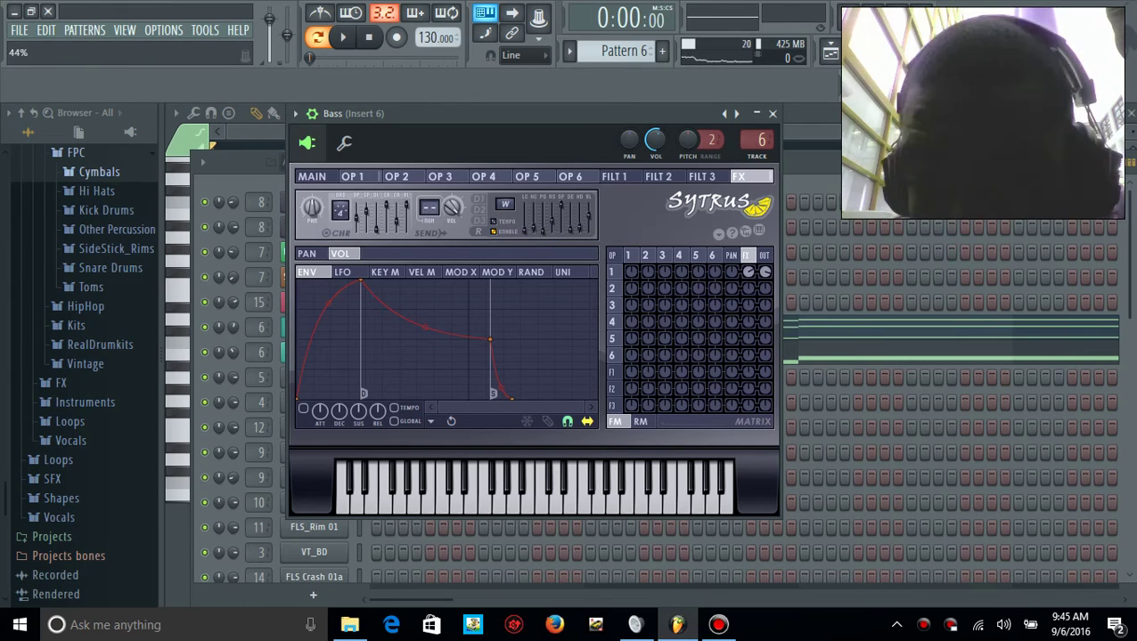
key(n)
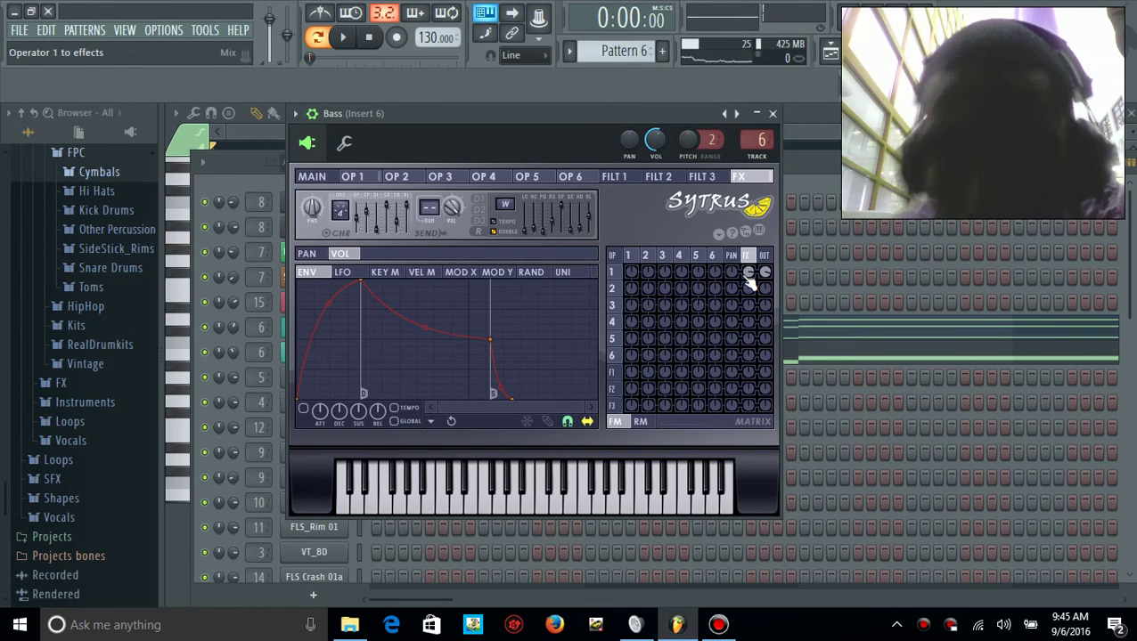
key(n)
key(n)
key(c)
key(z)
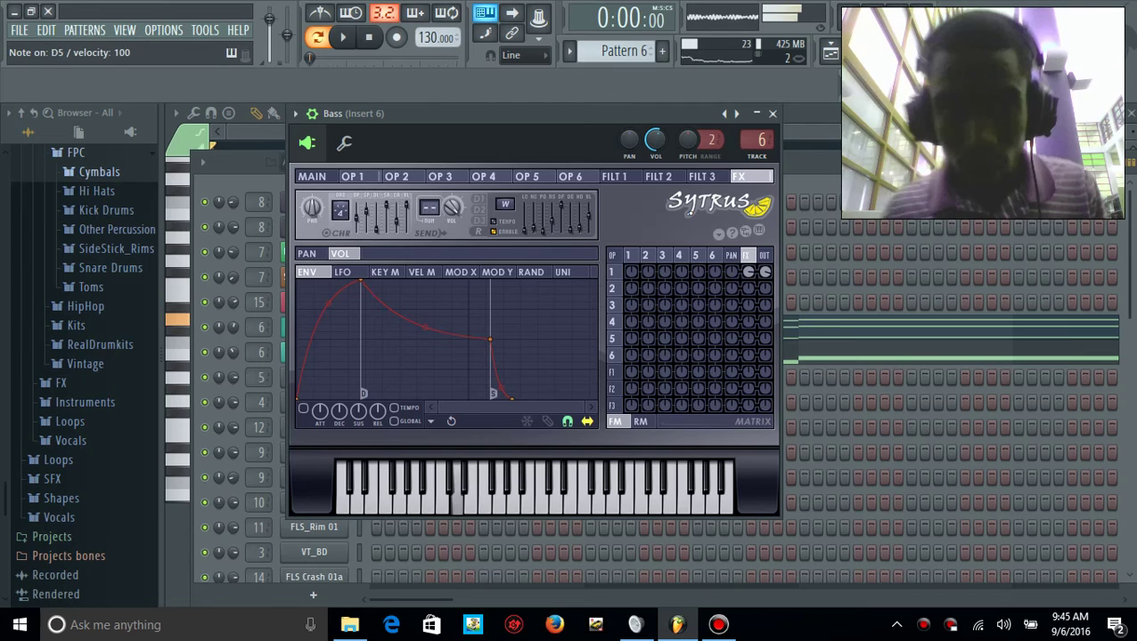
Audition Bass notes with the reverb type changed to F and operator 1's effects mix raised to 100%
key(period)
key(m)
key(x)
key(n)
key(m)
key(v)
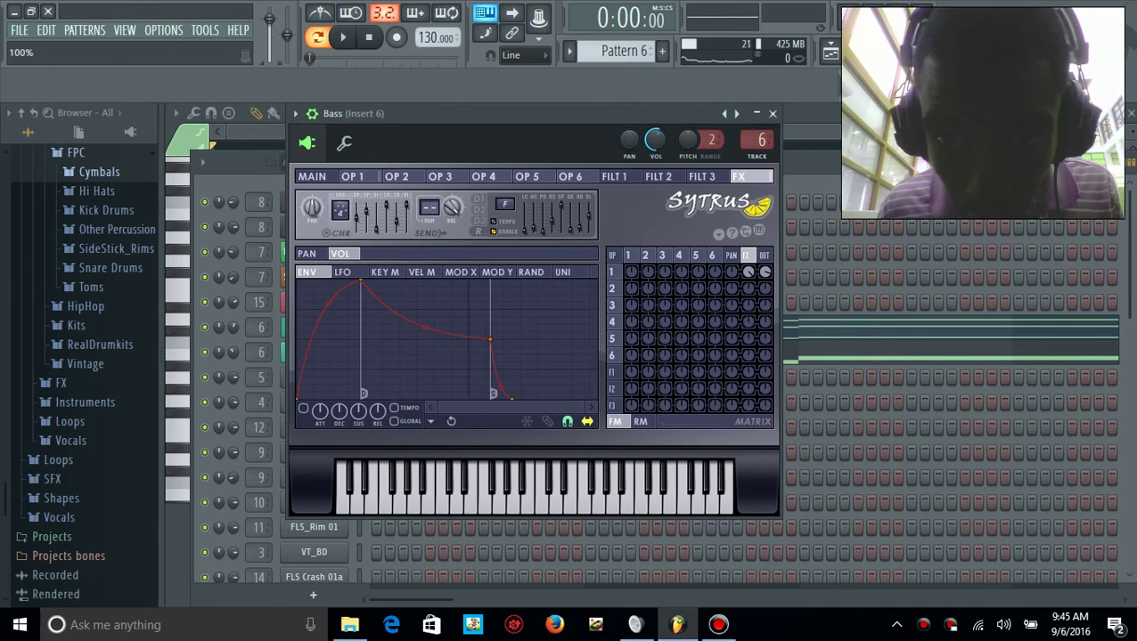
key(c)
key(c)
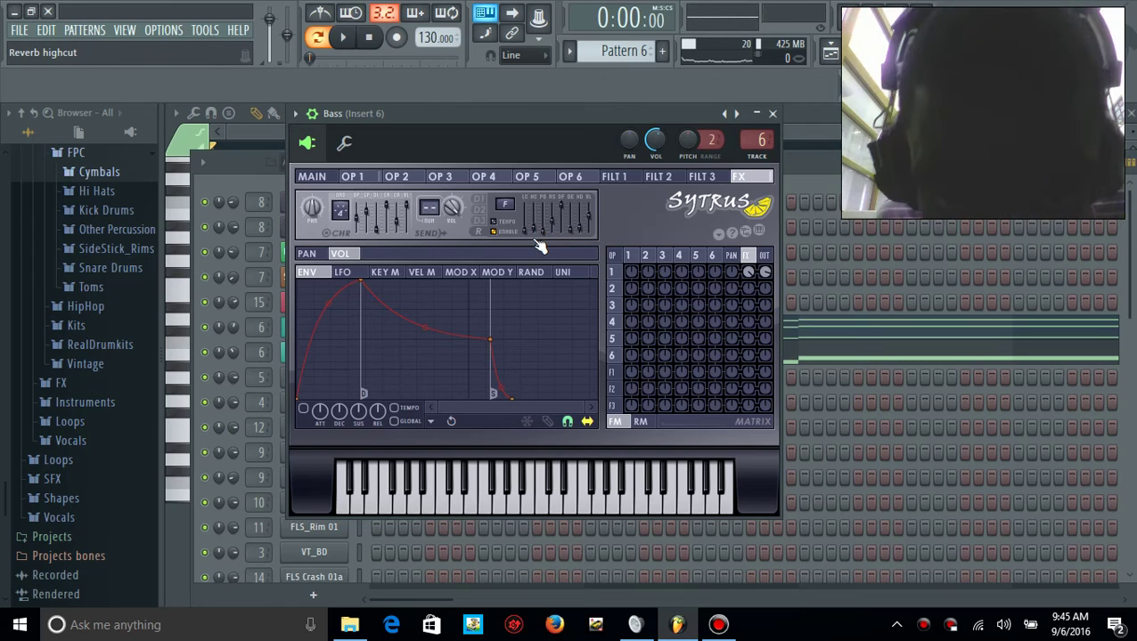
Look at delay unit 3, return to the reverb settings, and turn operator 1's effects mix all the way down
click(479, 223)
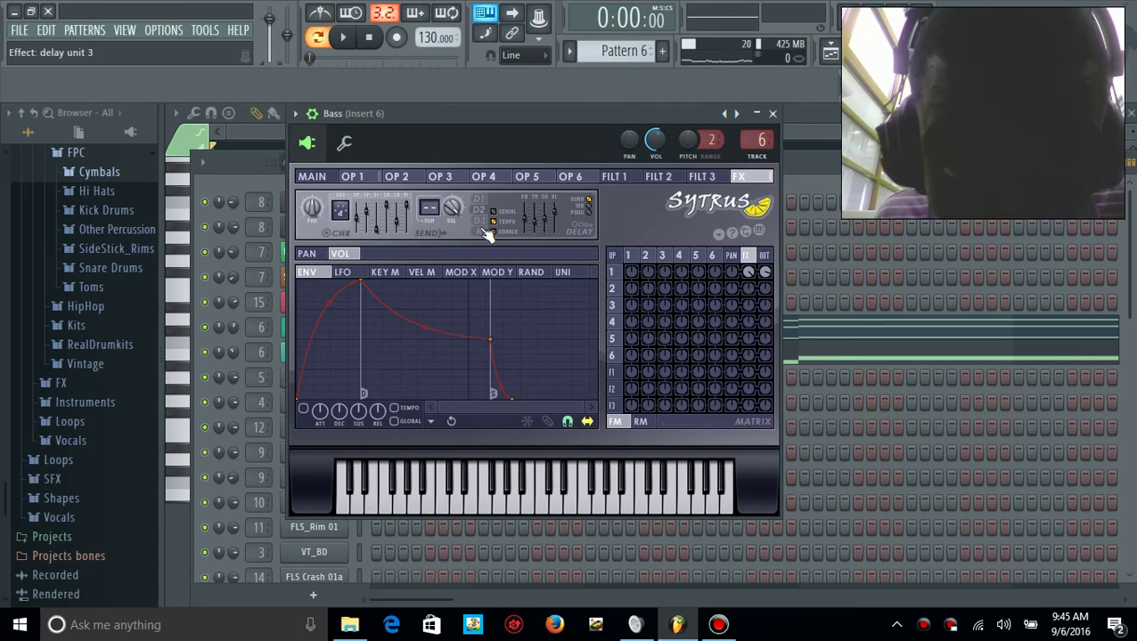
click(489, 234)
mouse_move(746, 282)
mouse_down()
mouse_move(746, 267)
mouse_move(748, 280)
mouse_up()
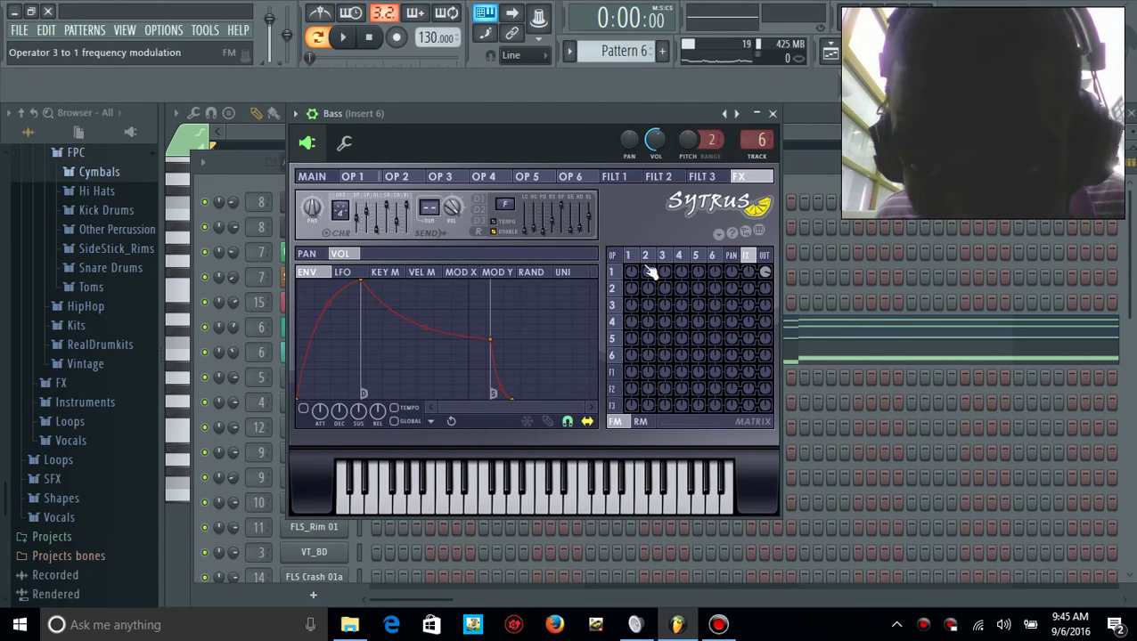
Enable Sytrus delay unit 3, raise operator 1's effects mix, and audition the Bass with a few notes
click(481, 222)
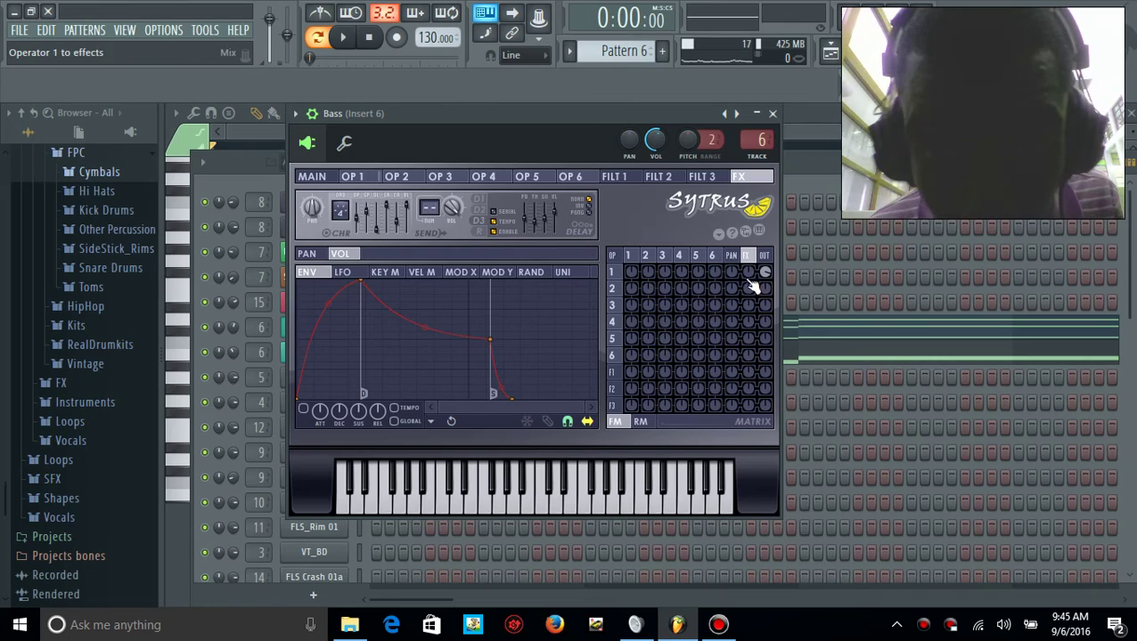
drag(750, 274, 750, 236)
key(x)
key(c)
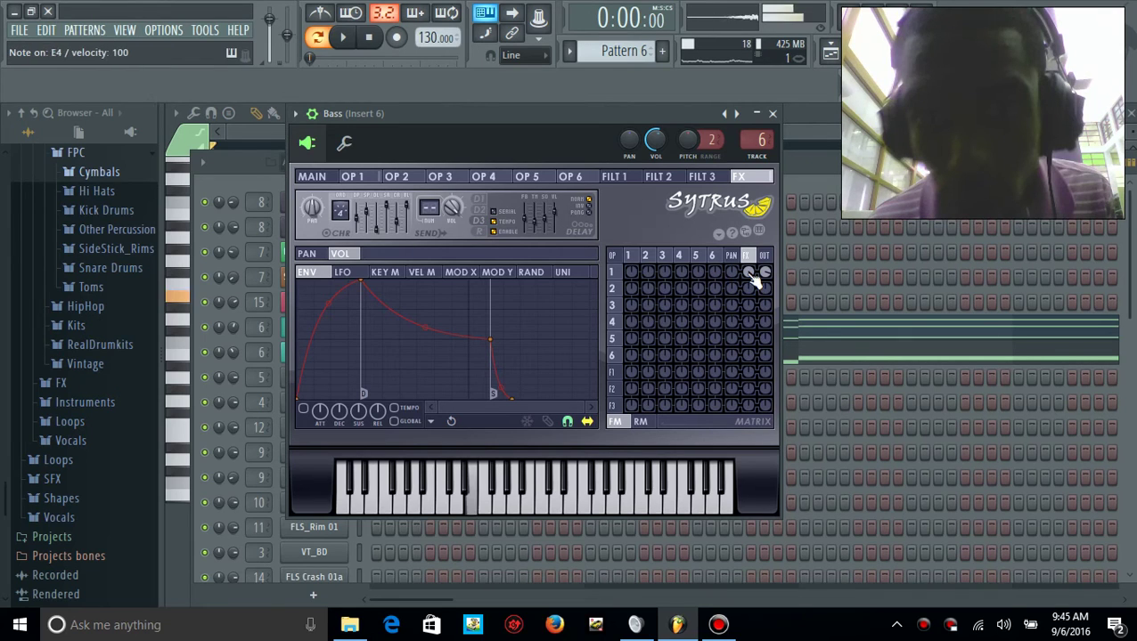
Audition a few more Bass notes with the delay, then reset operator 1's effects mix to 0% and close the instrument
key(q)
key(e)
key(z)
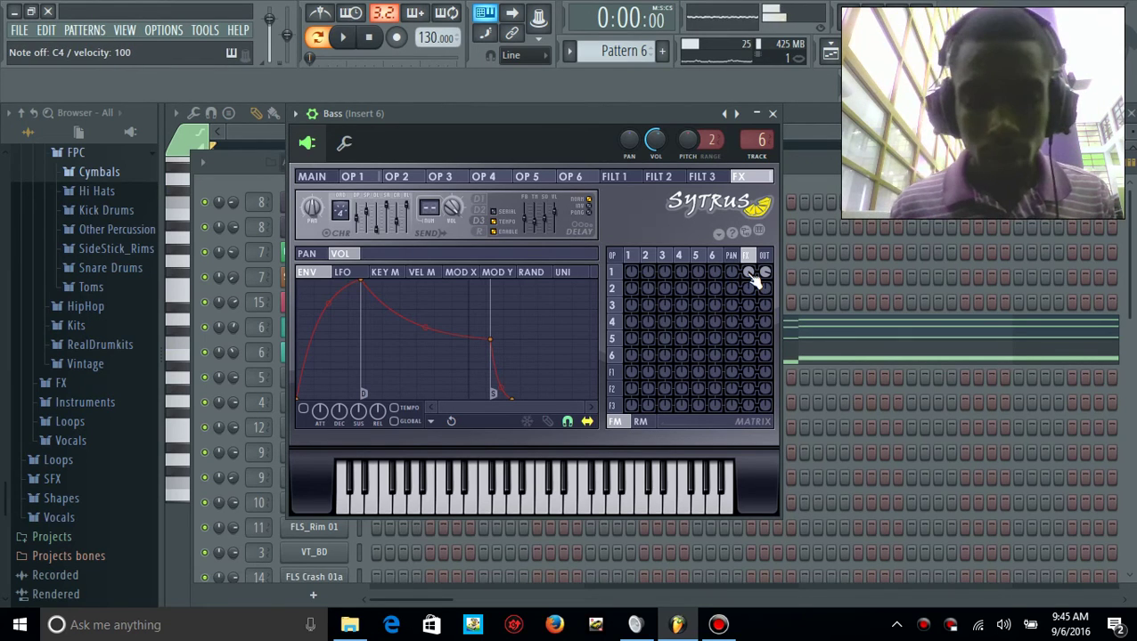
key(b)
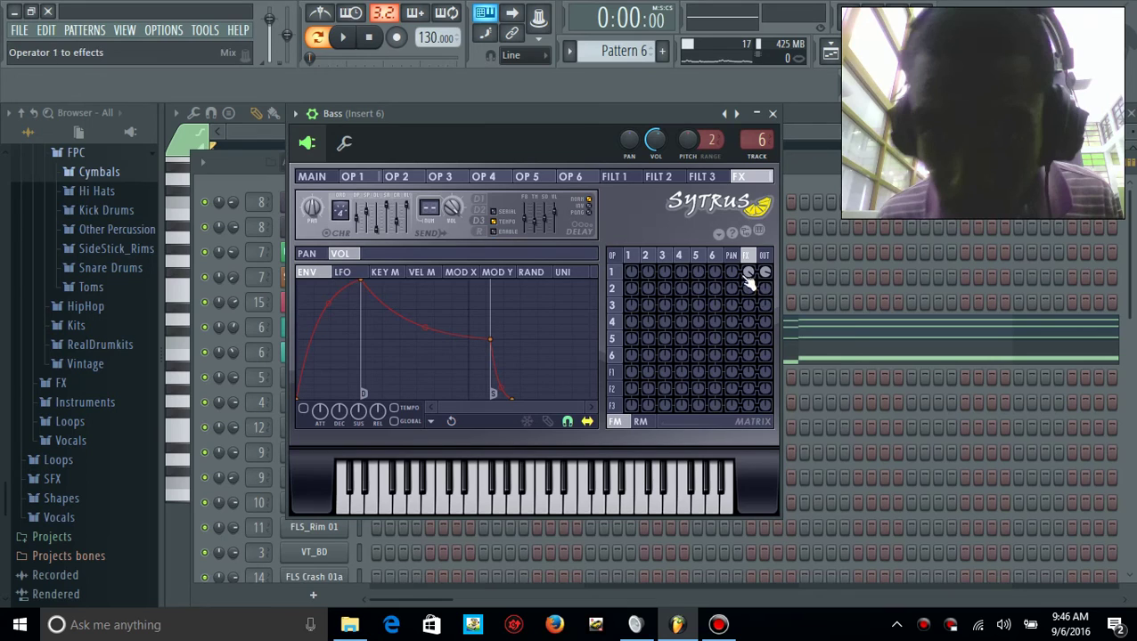
mouse_move(747, 273)
mouse_down()
mouse_move(748, 258)
mouse_move(753, 282)
mouse_up()
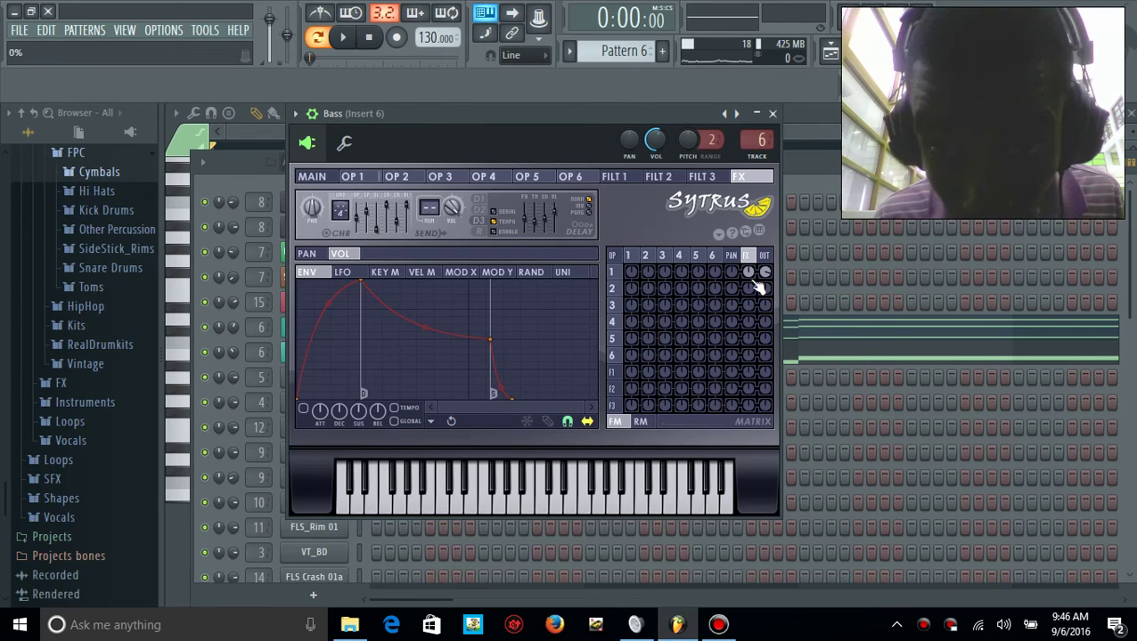
click(773, 116)
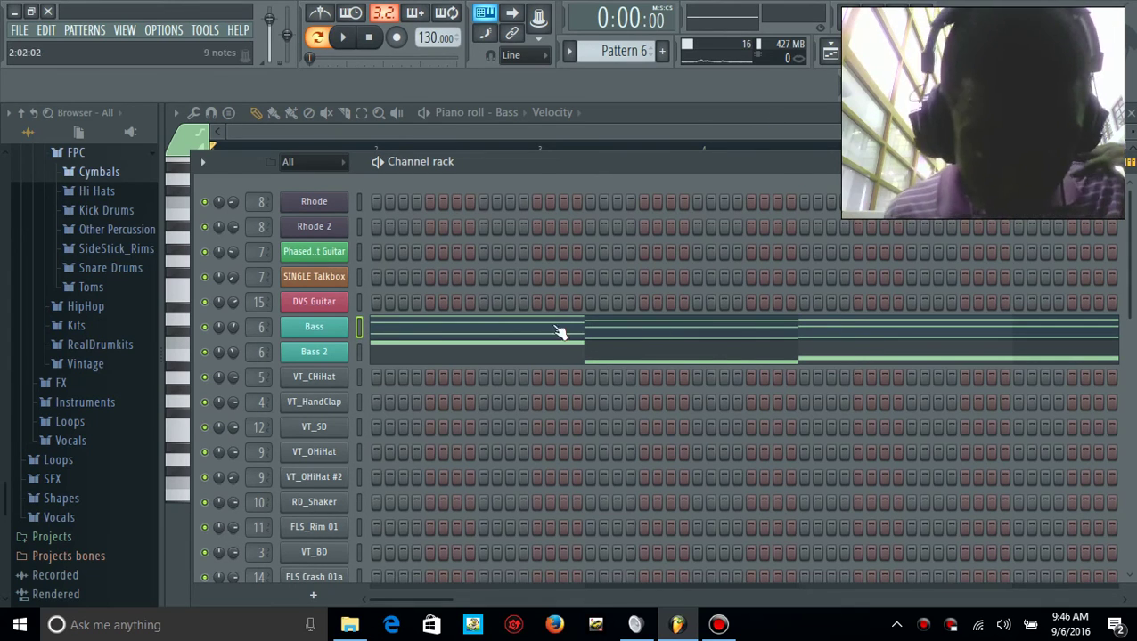
Examine the Bass instrument's Sytrus effects settings alongside the effect slots on mixer insert 6
click(314, 326)
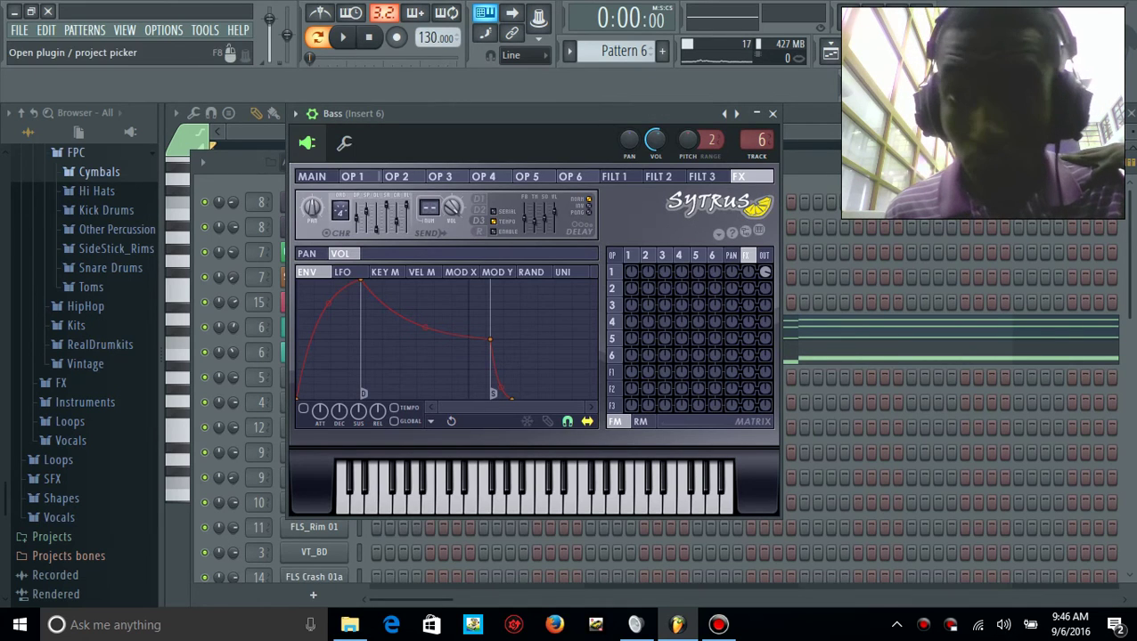
click(924, 54)
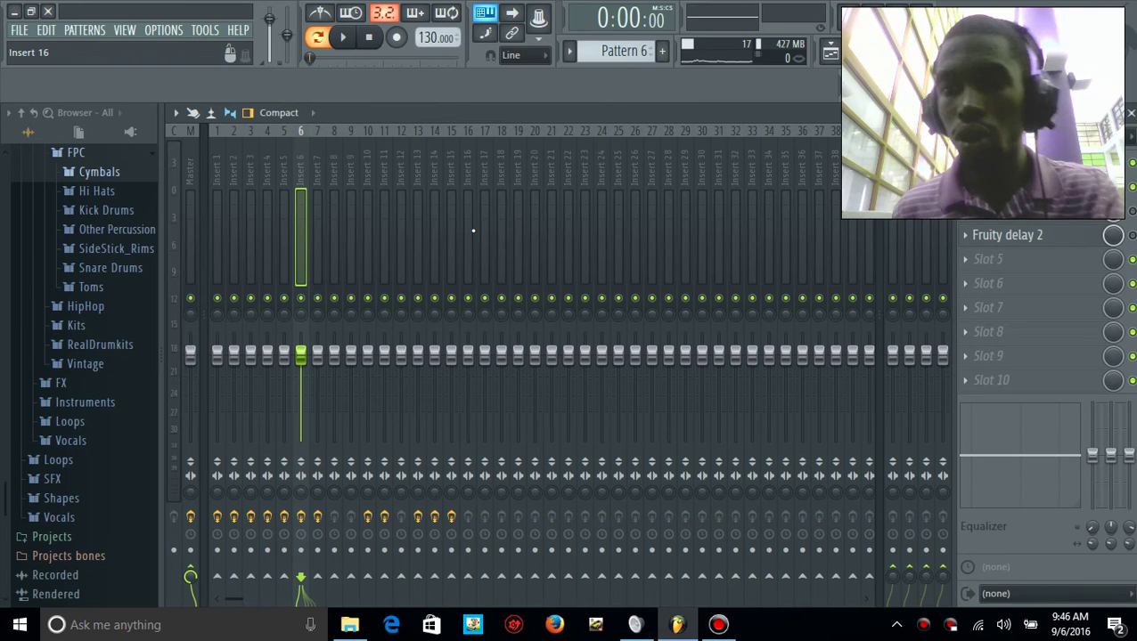
click(1131, 113)
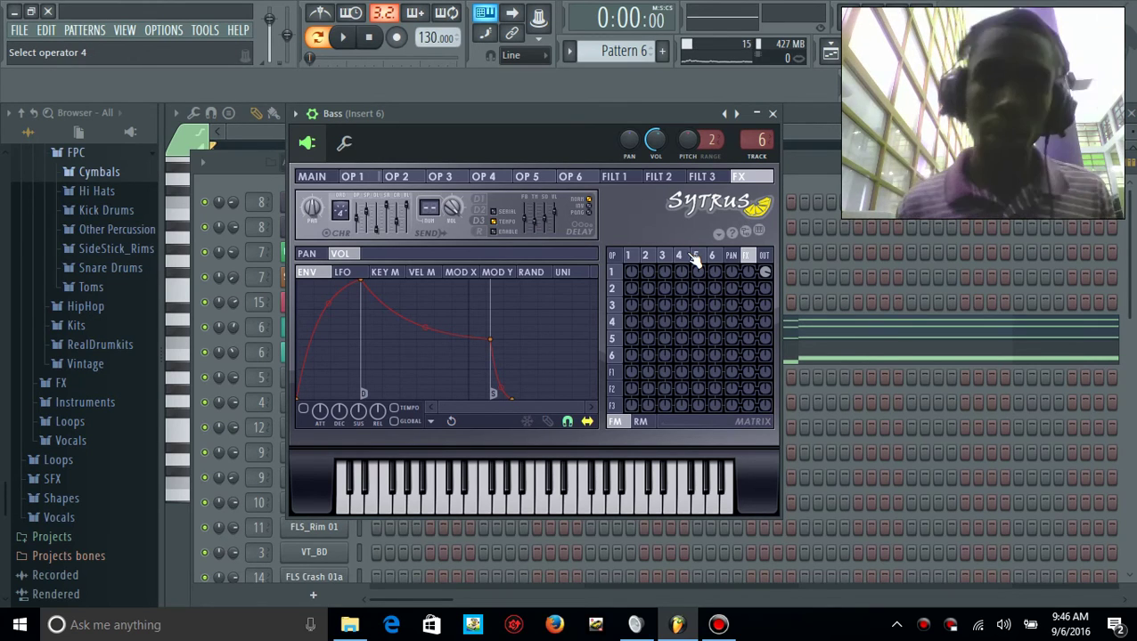
click(773, 115)
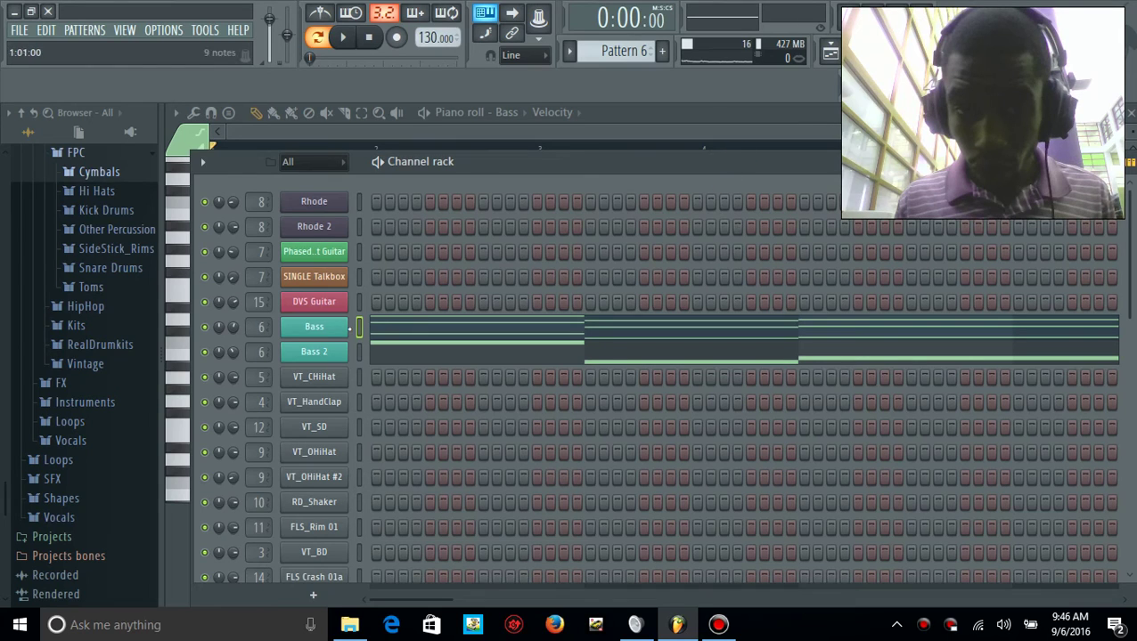
click(324, 327)
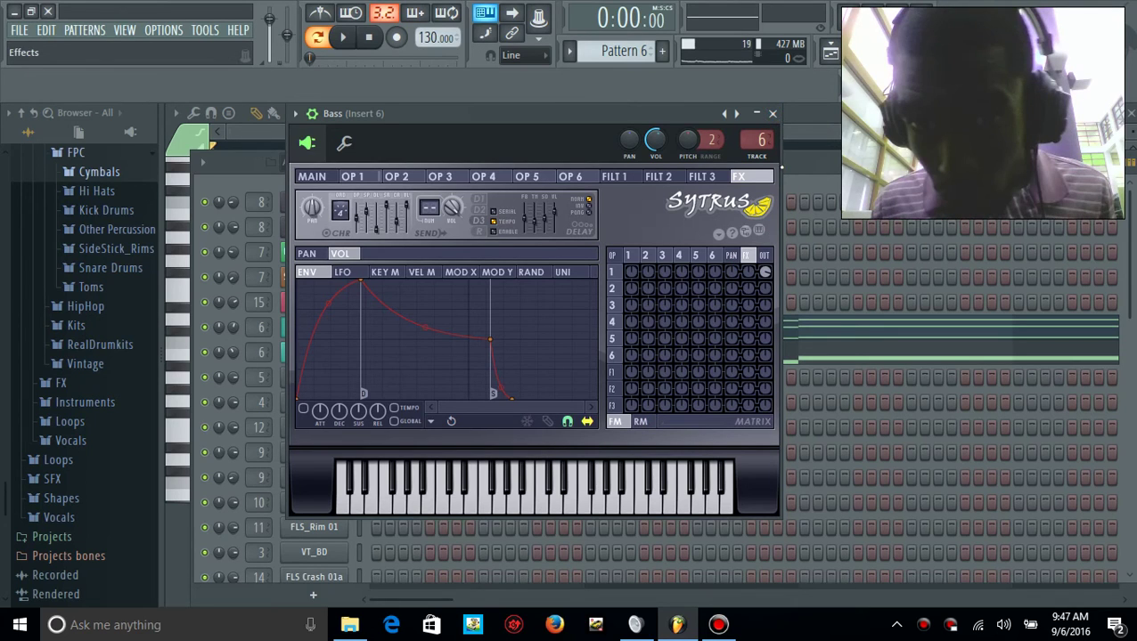
click(772, 113)
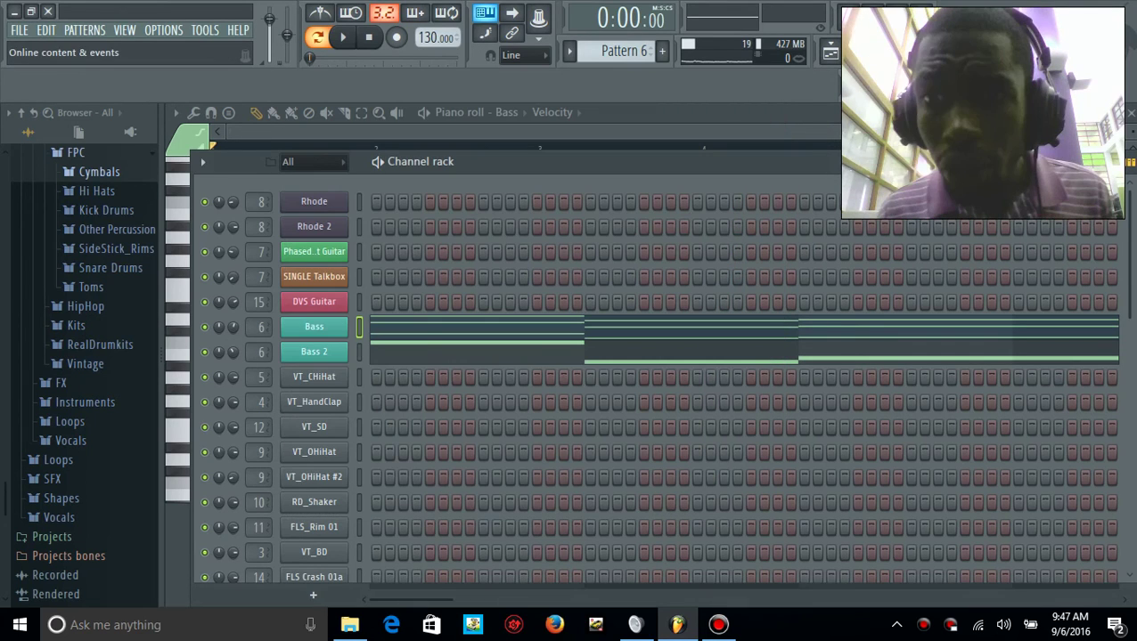
key(F9)
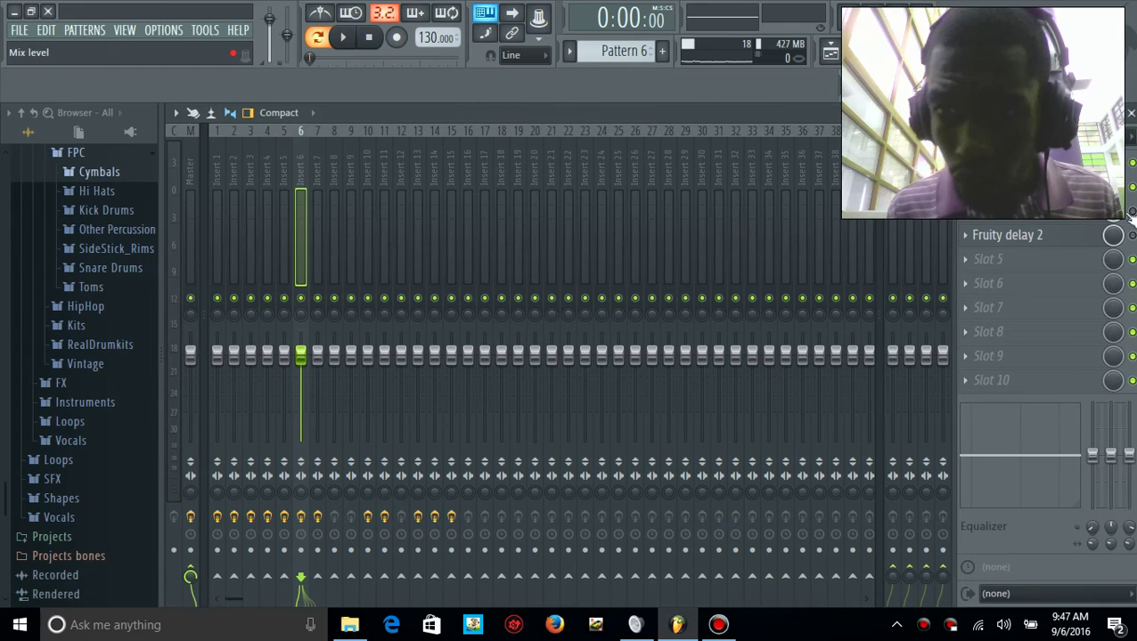
click(1131, 113)
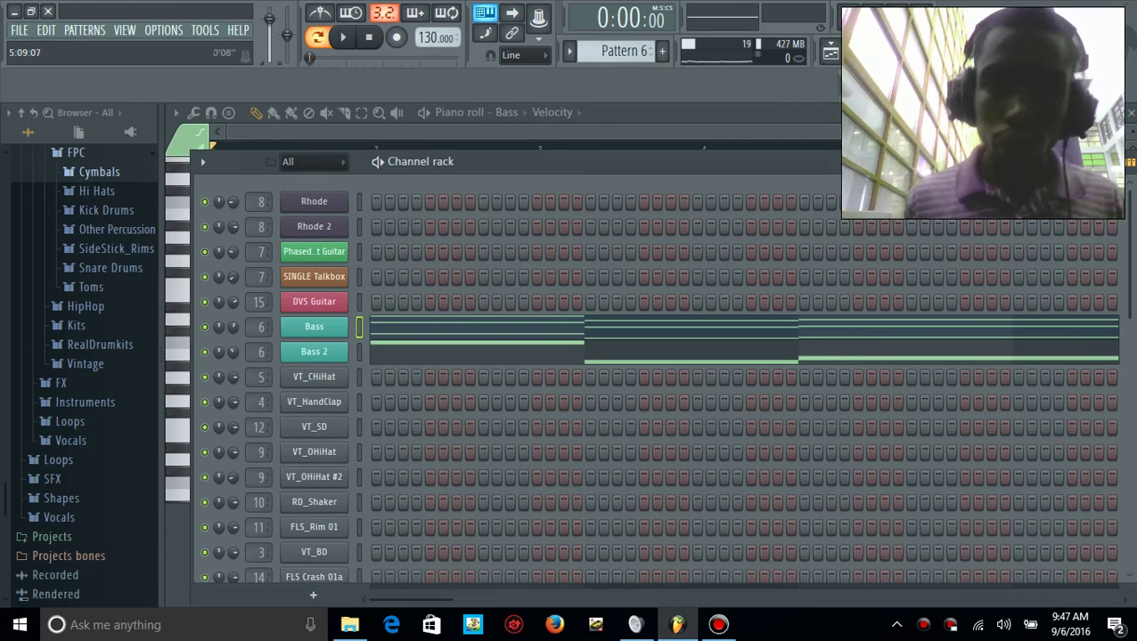
Move the FLS Crash 01a #3 clip at bar 9 from Track 11 to Track 12, starting at 9:02:00, and play the transition
click(791, 132)
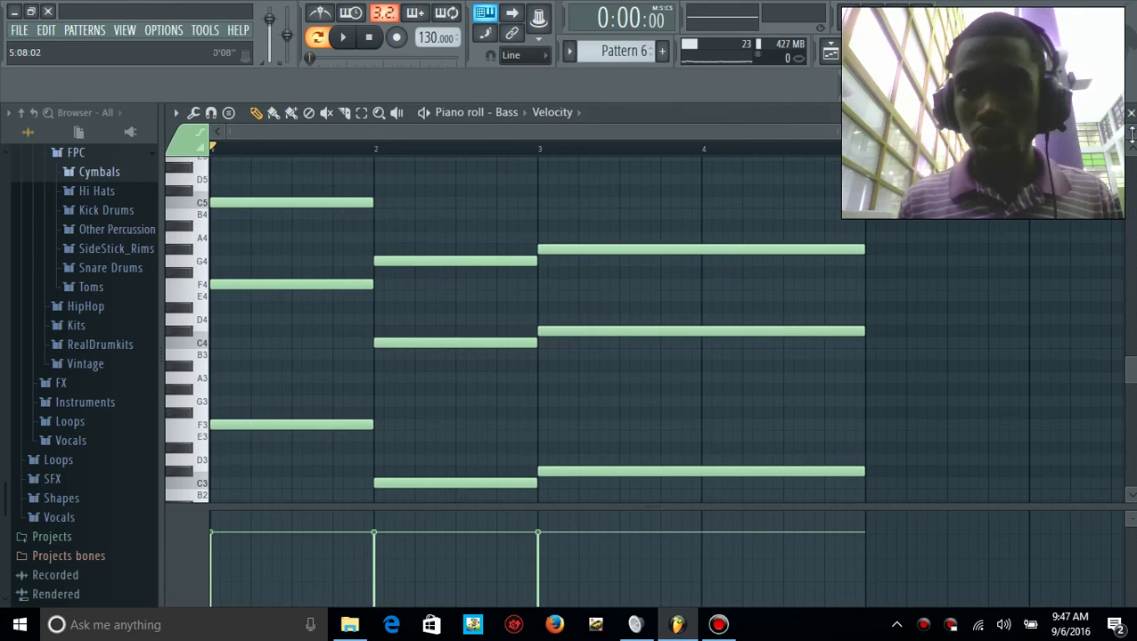
click(1131, 113)
click(763, 116)
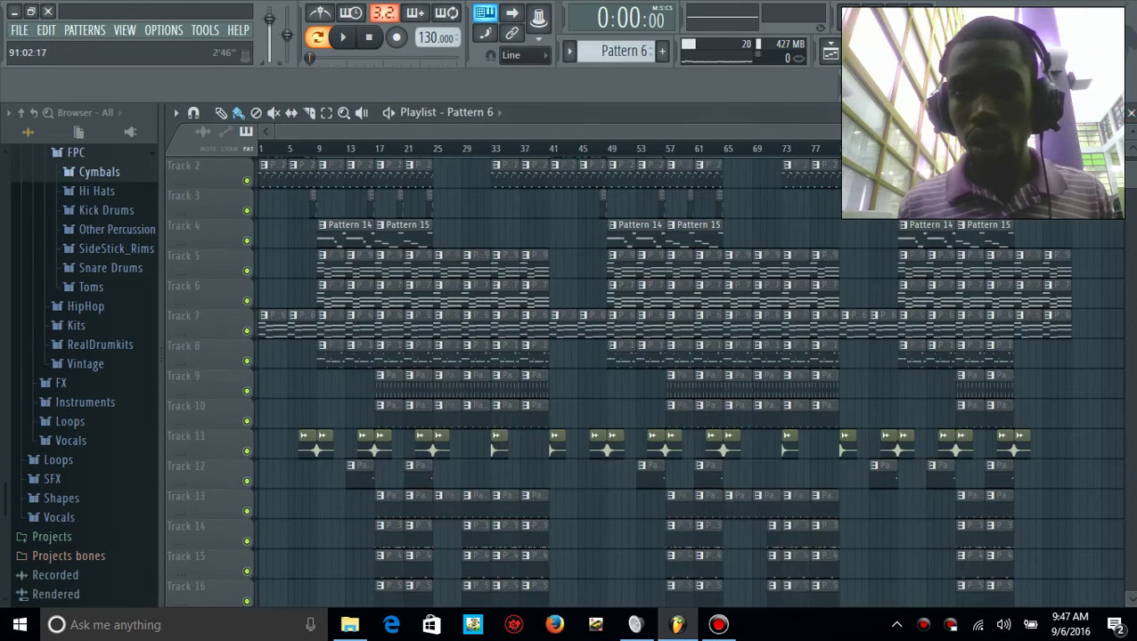
drag(990, 132, 320, 312)
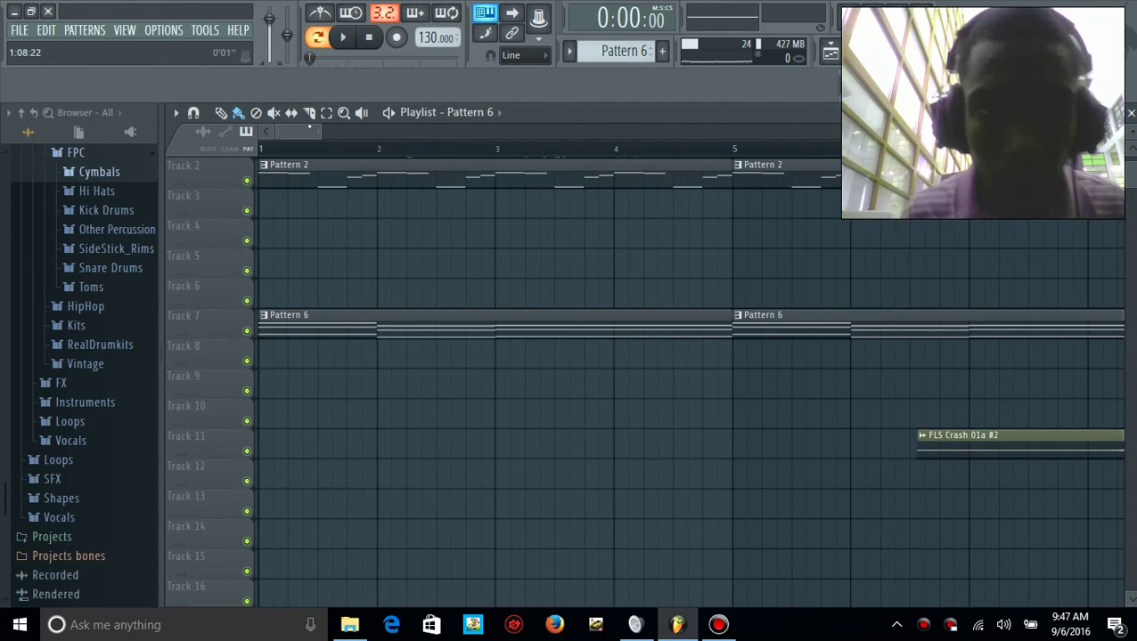
drag(317, 135, 346, 132)
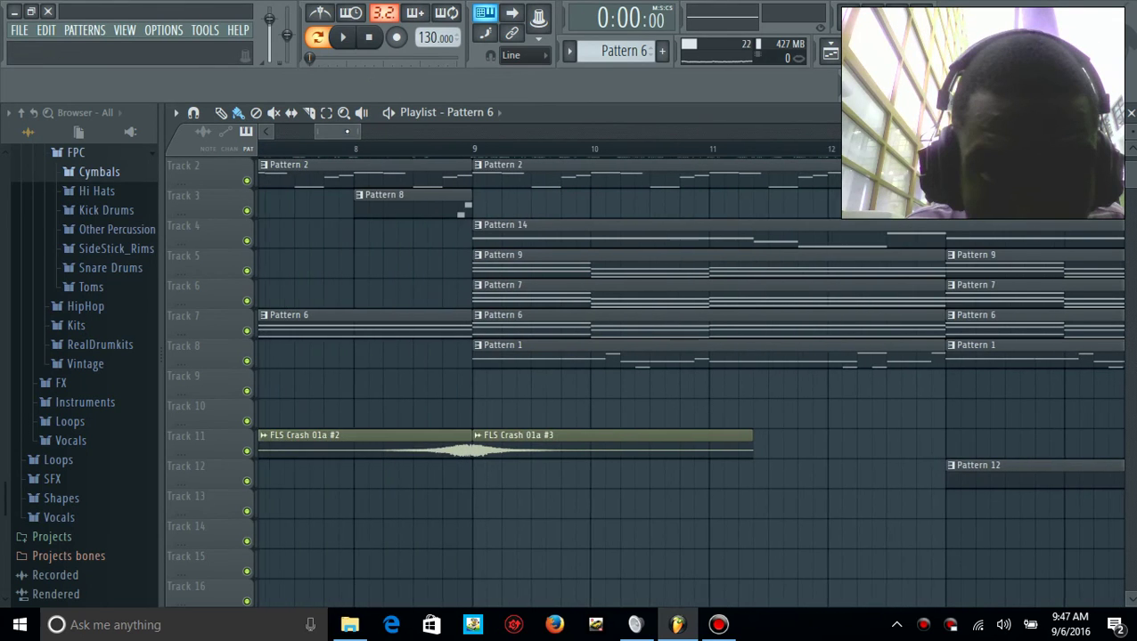
click(563, 438)
drag(570, 472, 578, 477)
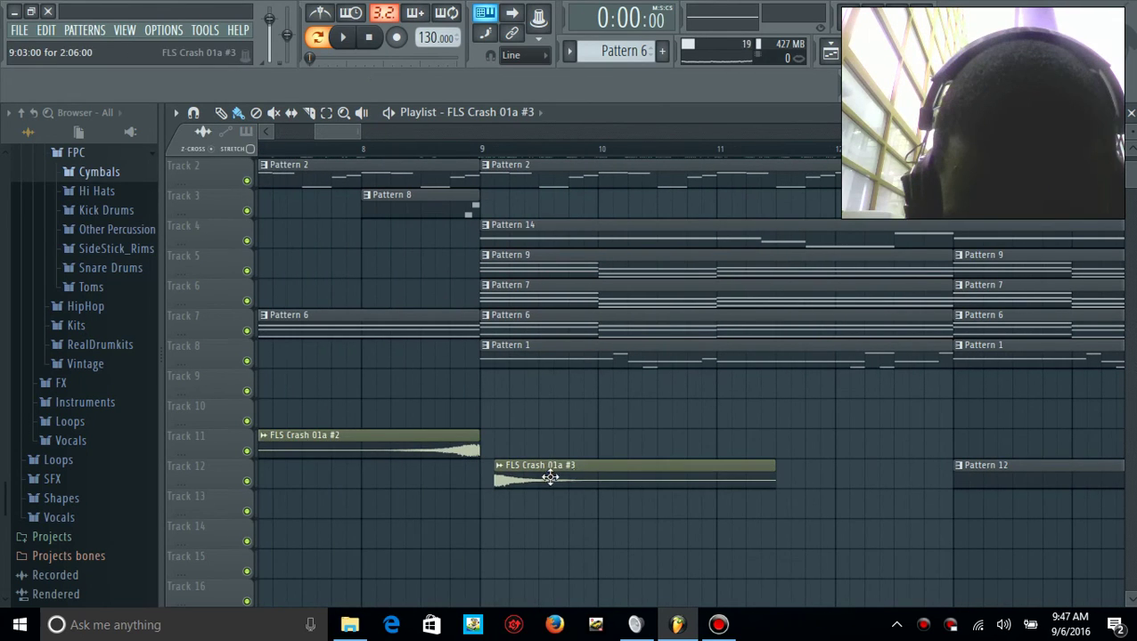
drag(497, 479, 479, 472)
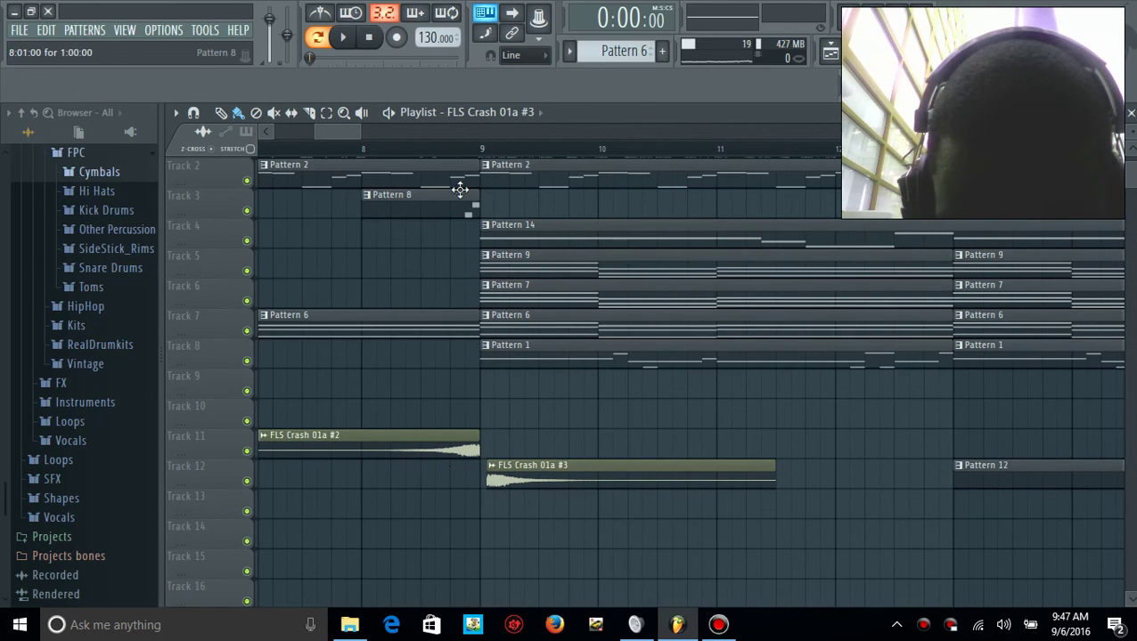
click(348, 147)
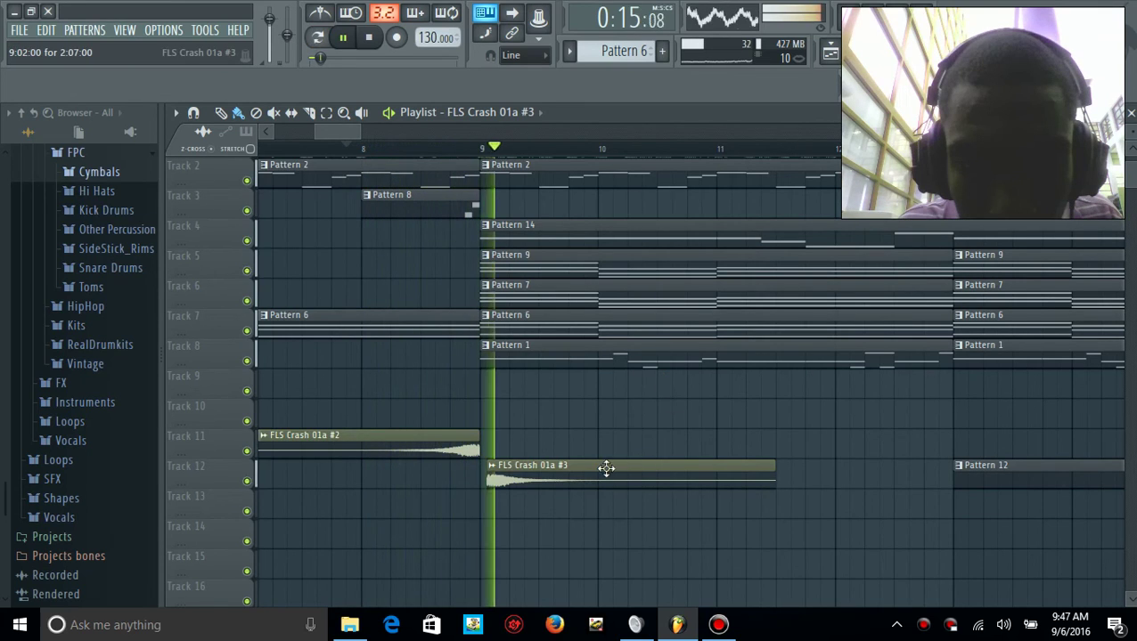
key(space)
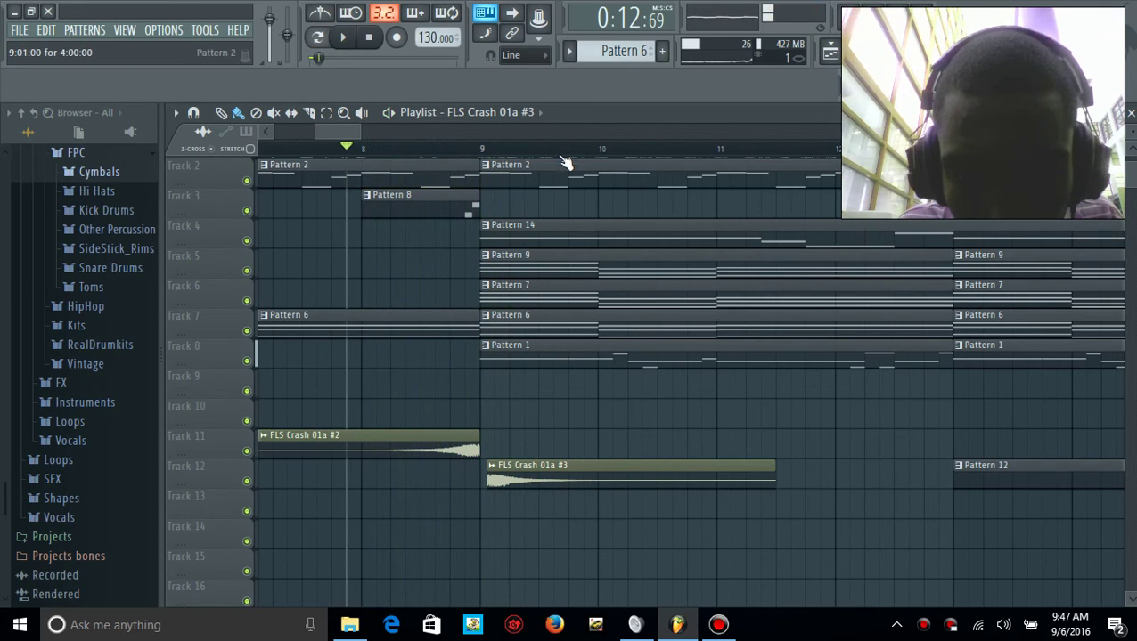
Set snapping to 1/4 step, shift the FLS Crash 01a #3 clip on Track 12 to 9:01:06, and audition the transition
click(515, 56)
click(519, 131)
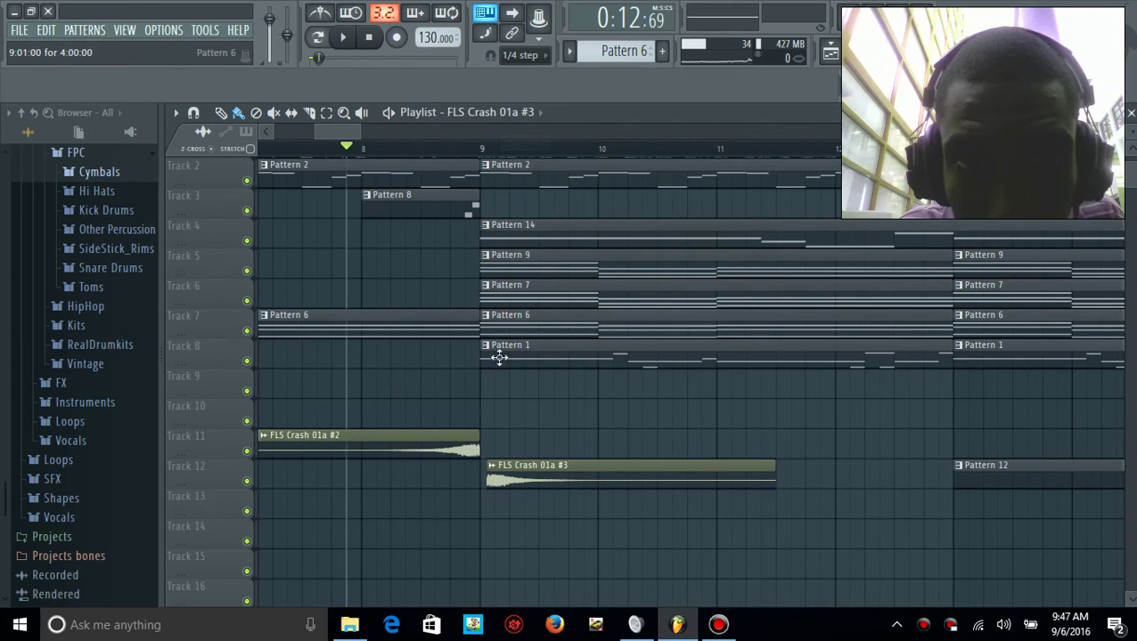
drag(518, 469, 513, 470)
key(space)
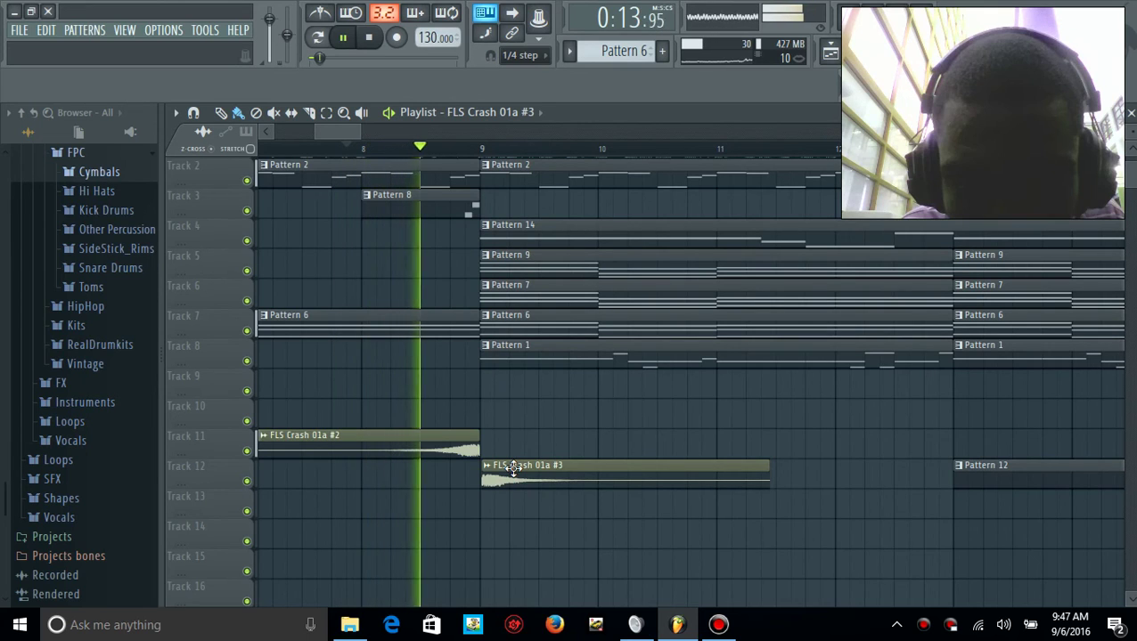
key(space)
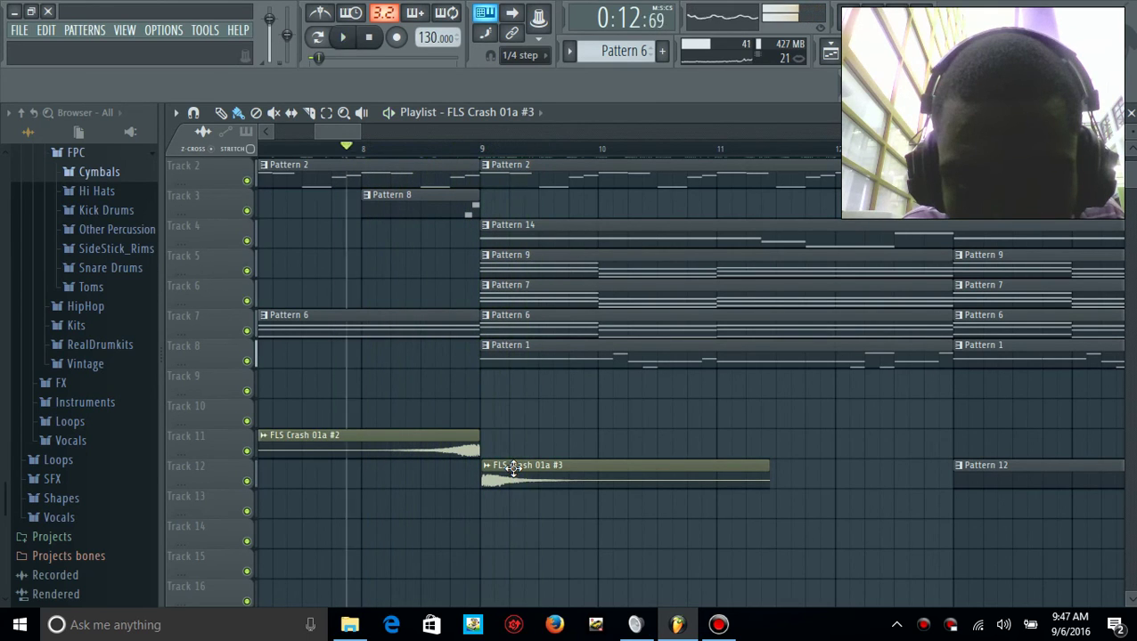
key(space)
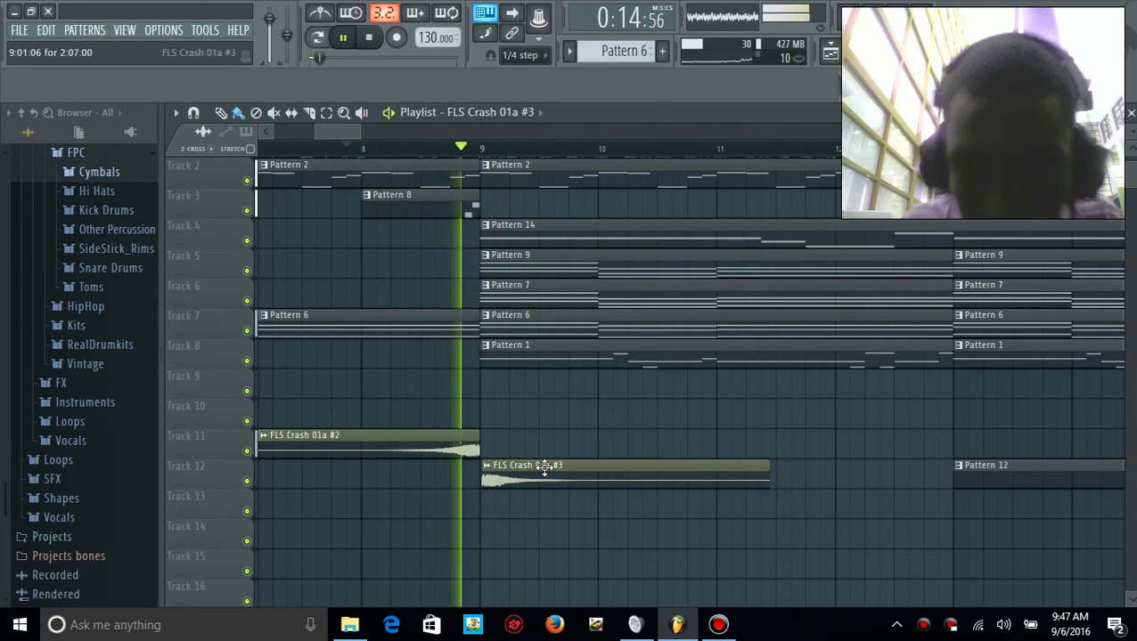
key(space)
key(space)
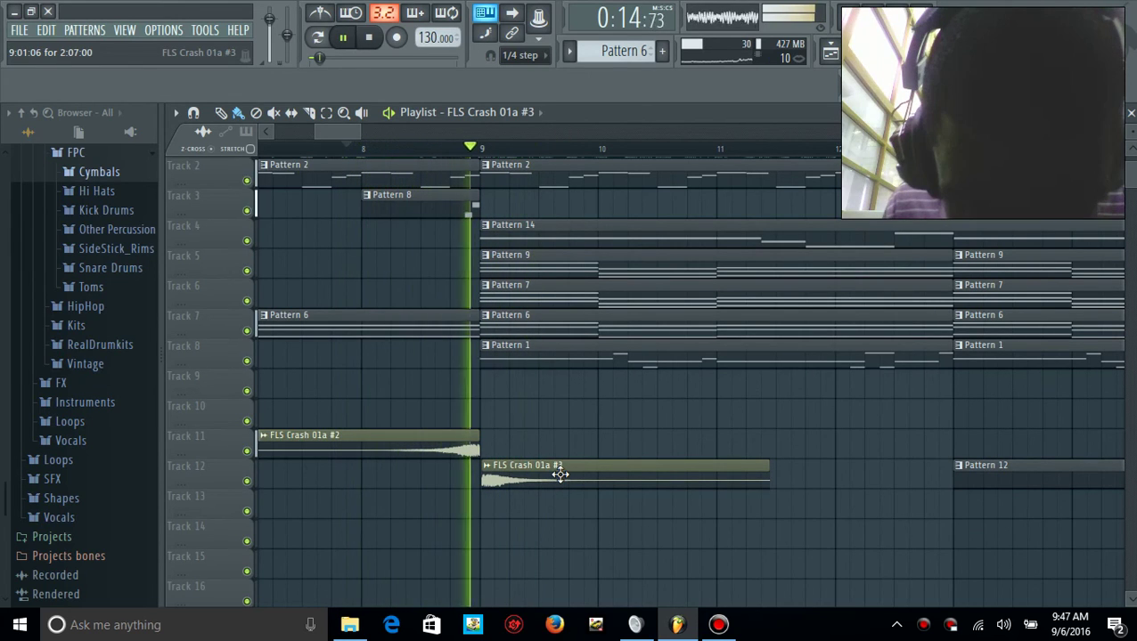
Shift the FLS Crash 01a #3 clip's start slightly ahead of bar 9, fine-tune it, and audition the transition
drag(531, 473, 525, 469)
key(space)
key(space)
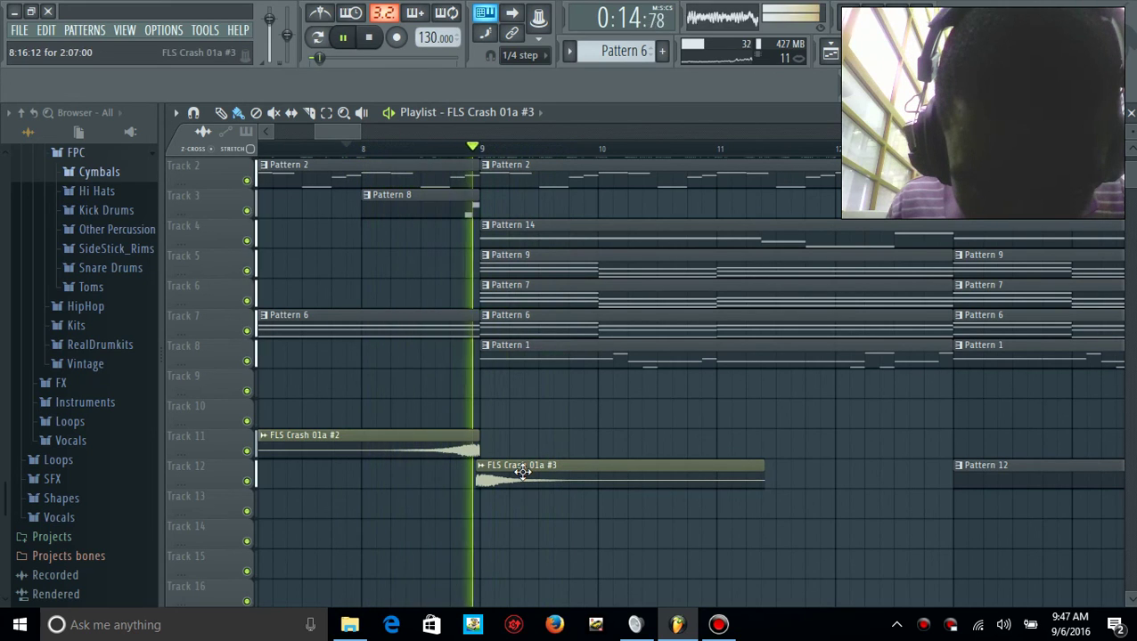
drag(507, 477, 508, 478)
key(space)
key(space)
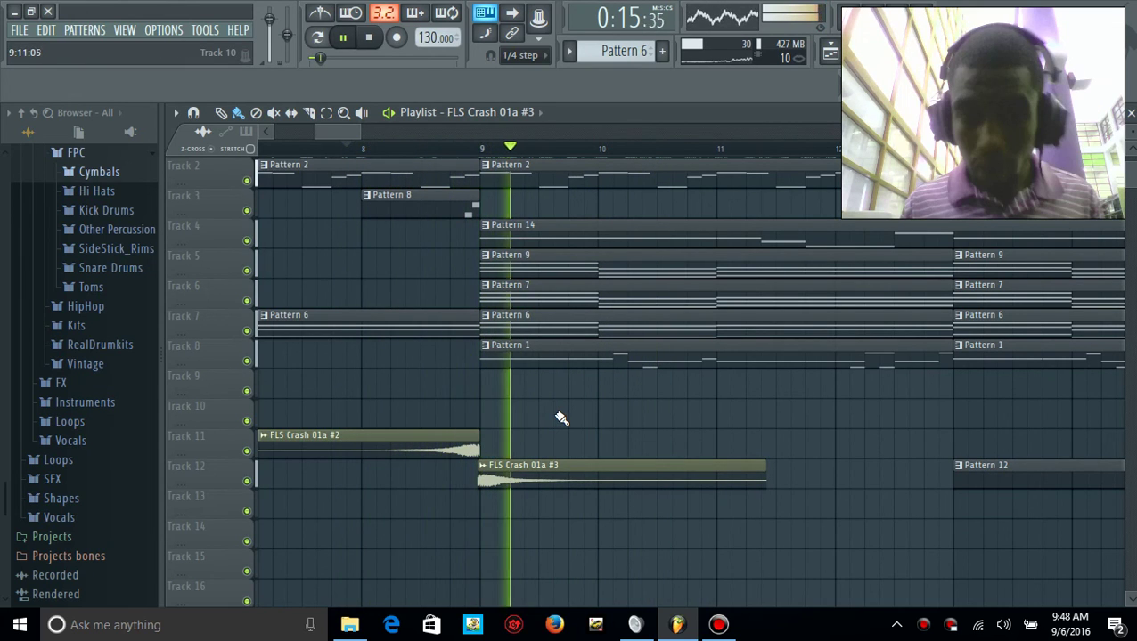
key(space)
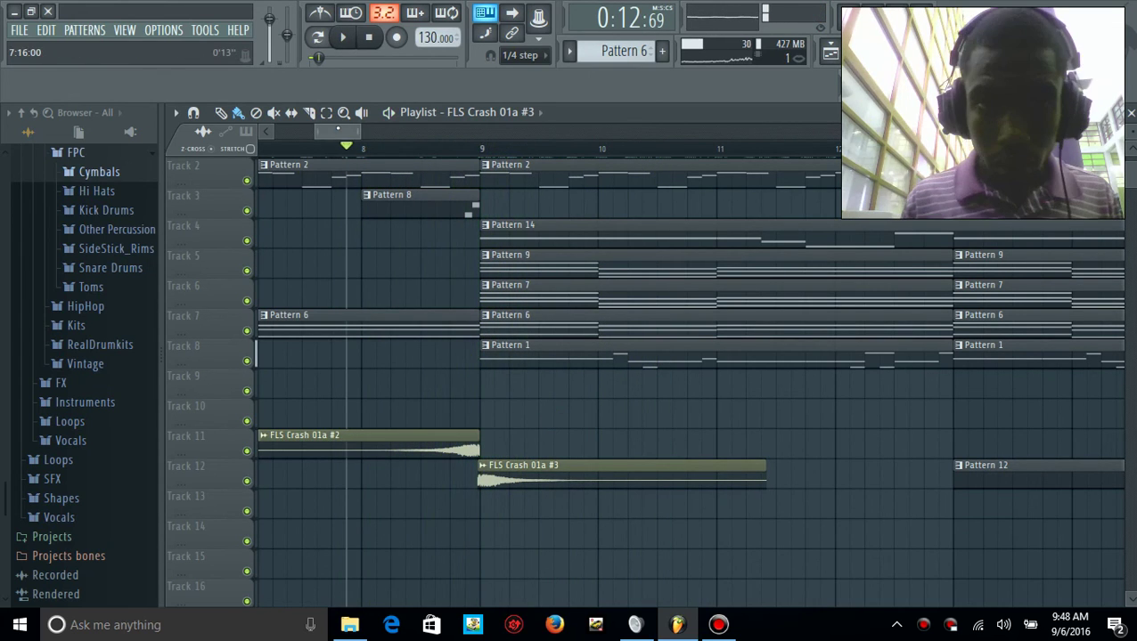
Play the arrangement from bar 16 into bar 17 to hear the joined crash clips on Track 11
drag(338, 131, 385, 131)
click(435, 148)
key(space)
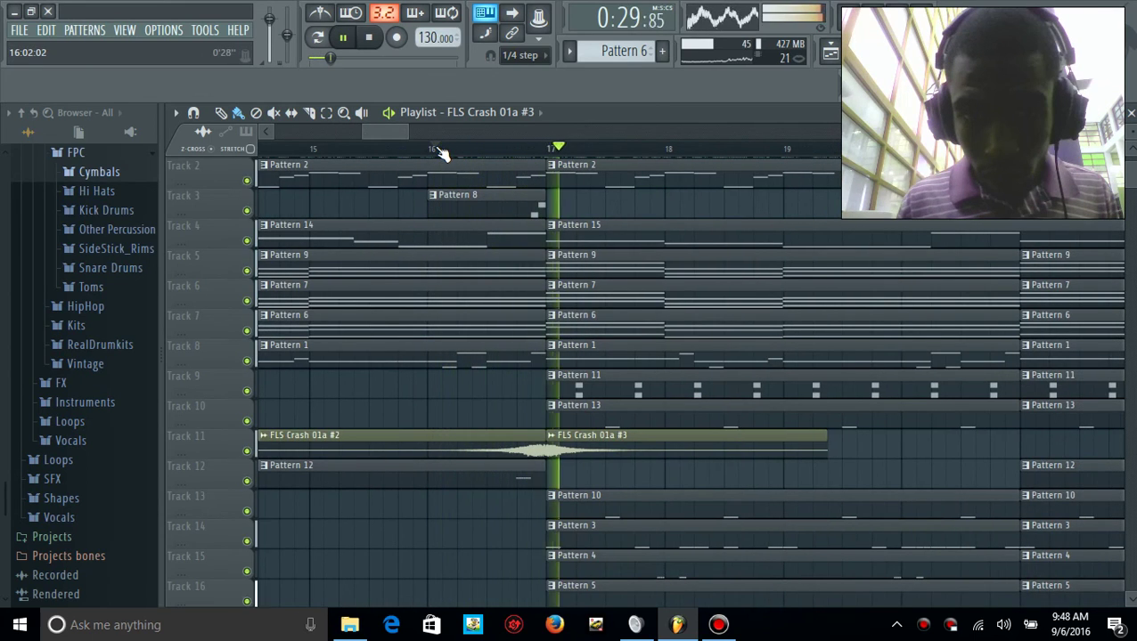
key(space)
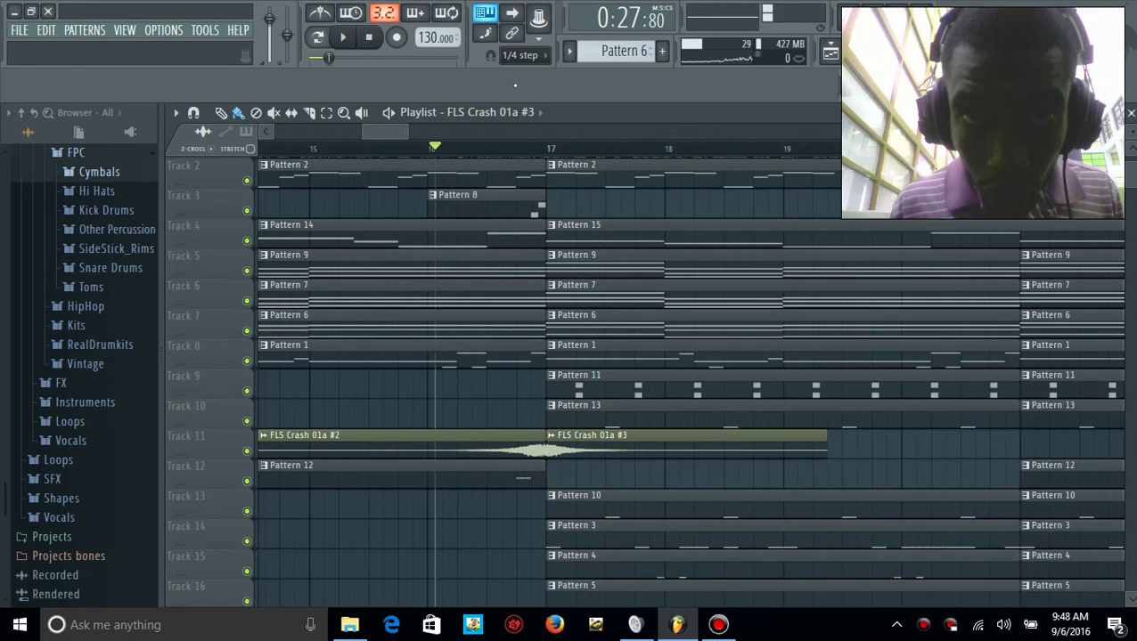
Restore snapping to Line and move the FLS Crash 01a #3 clip back to Track 11 at bar 9
scroll(509, 55, down, 2)
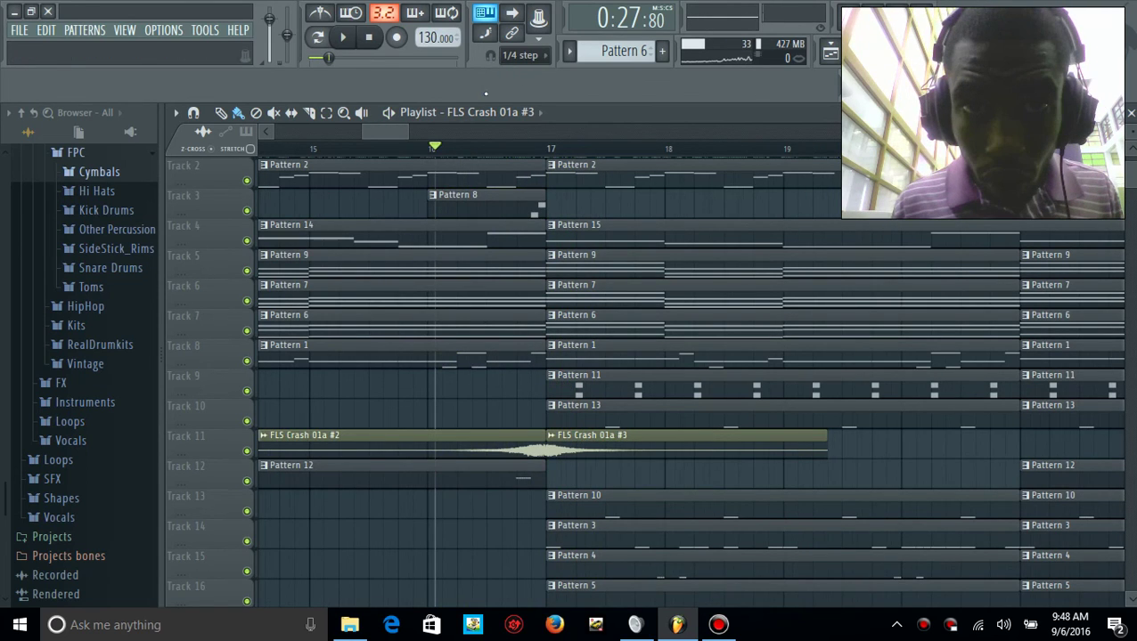
drag(394, 132, 340, 132)
click(542, 62)
click(541, 76)
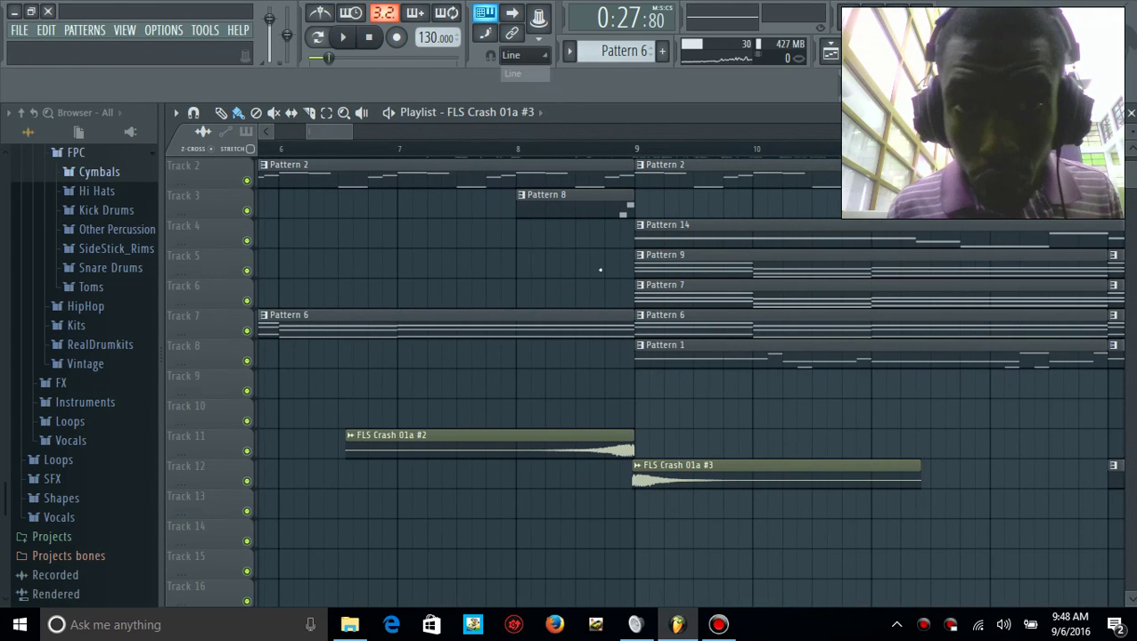
click(659, 453)
drag(685, 450, 684, 450)
right_click(681, 477)
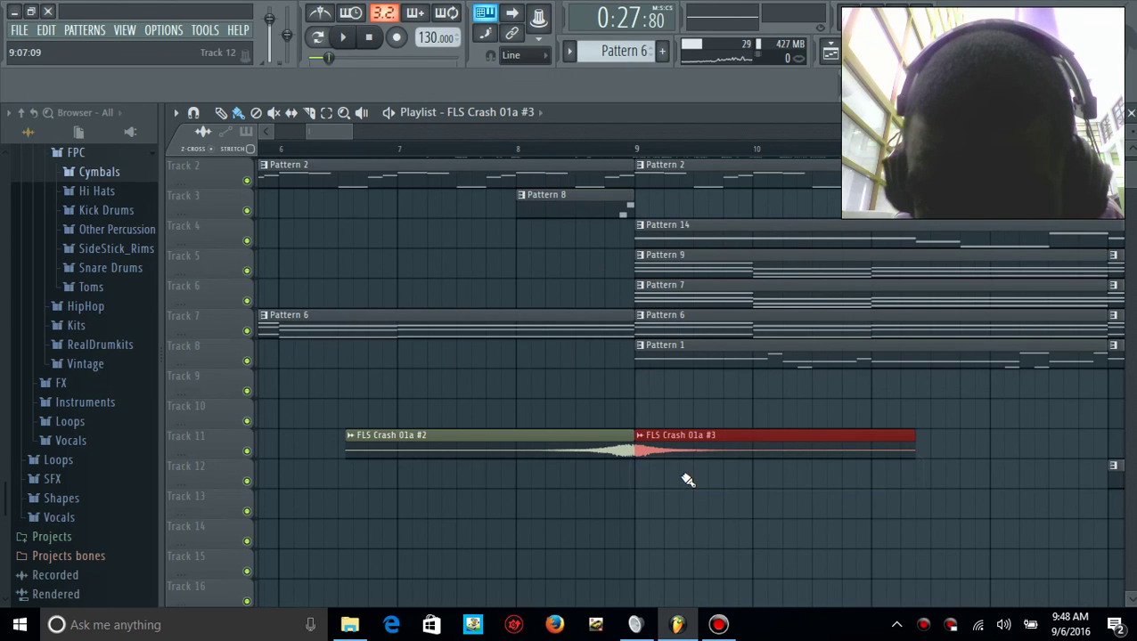
Play the arrangement from the middle of bar 8 and look over the clips down to the envelope tracks
key(space)
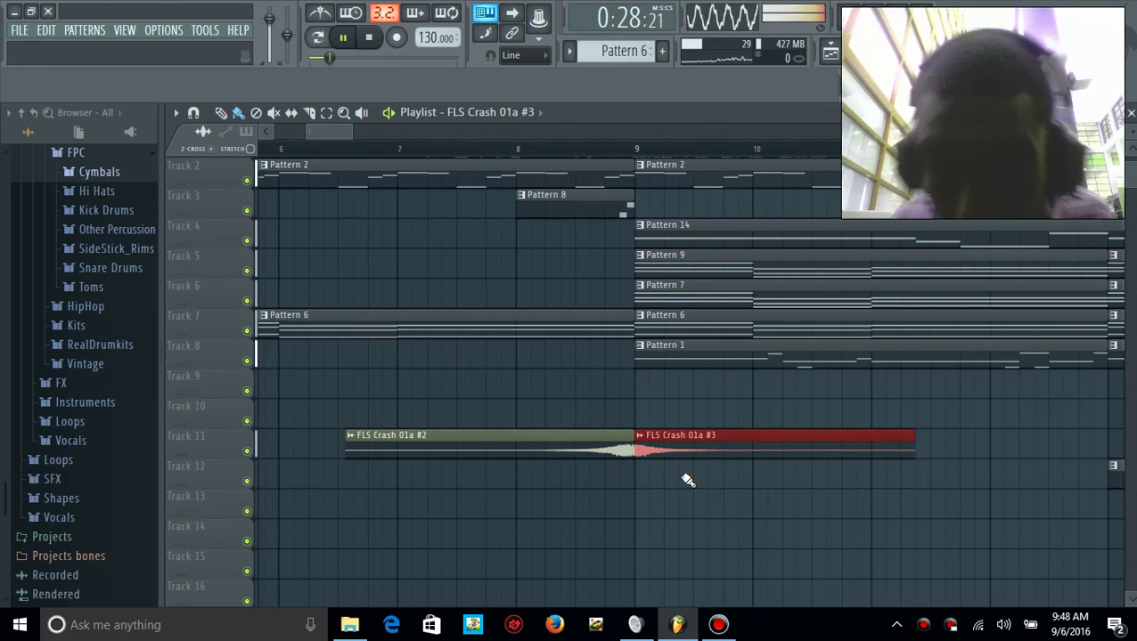
click(580, 153)
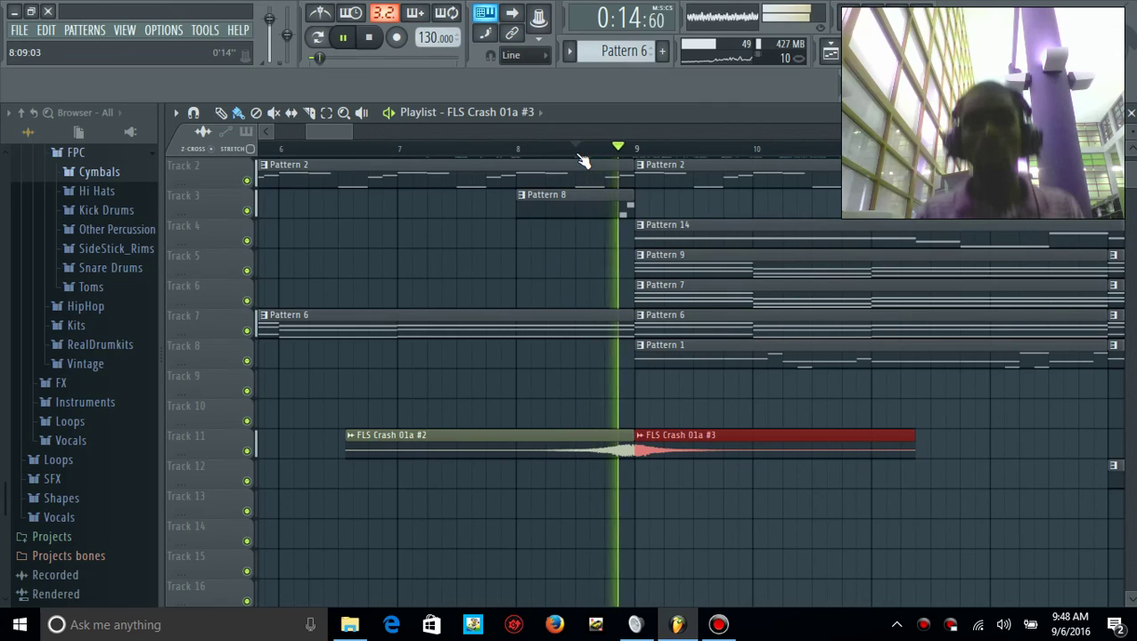
click(532, 355)
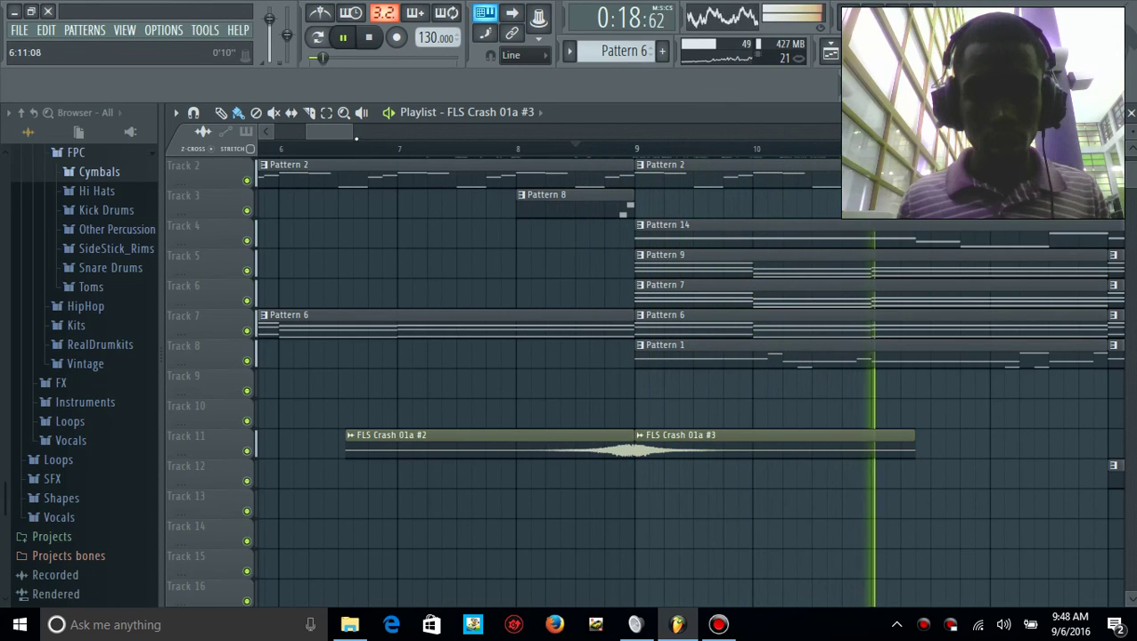
drag(351, 135, 632, 153)
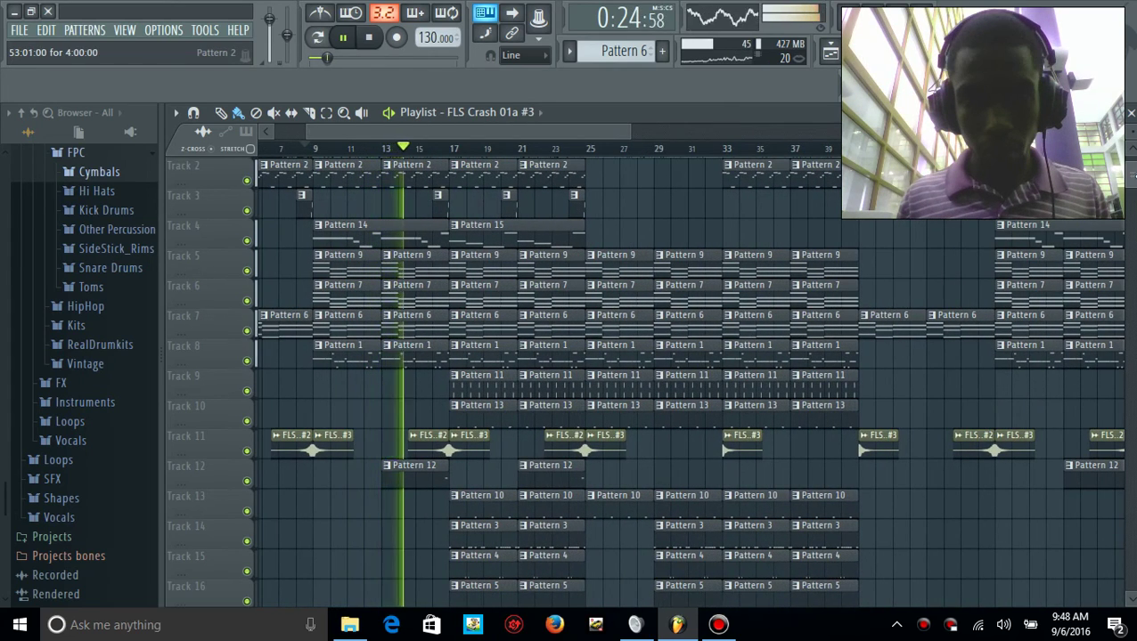
scroll(682, 381, down, 2)
scroll(683, 382, down, 1)
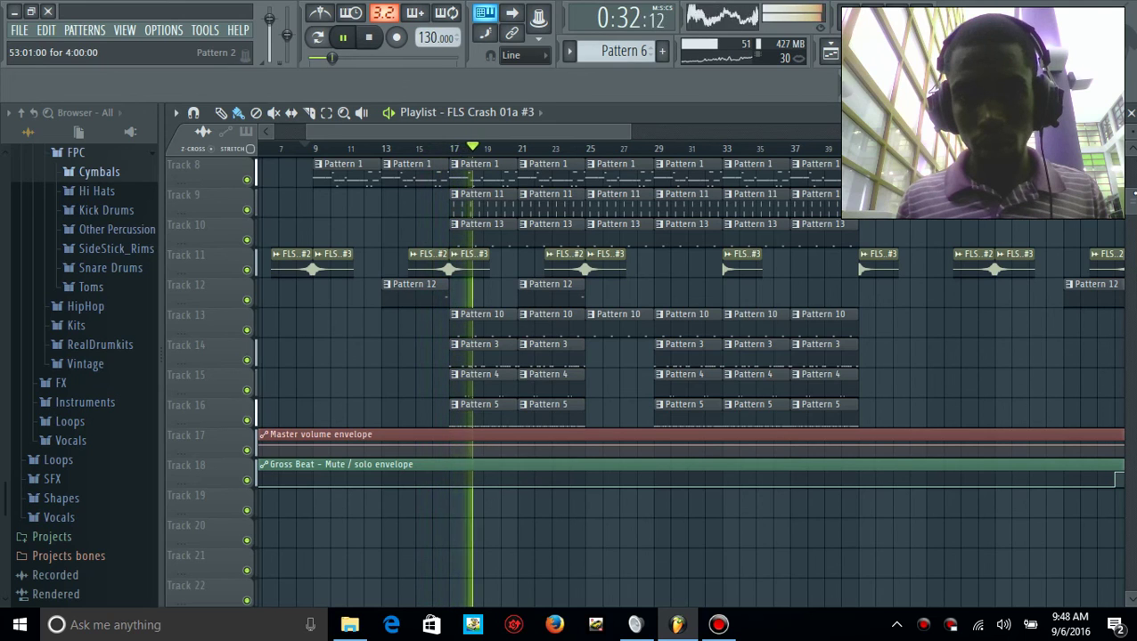
key(space)
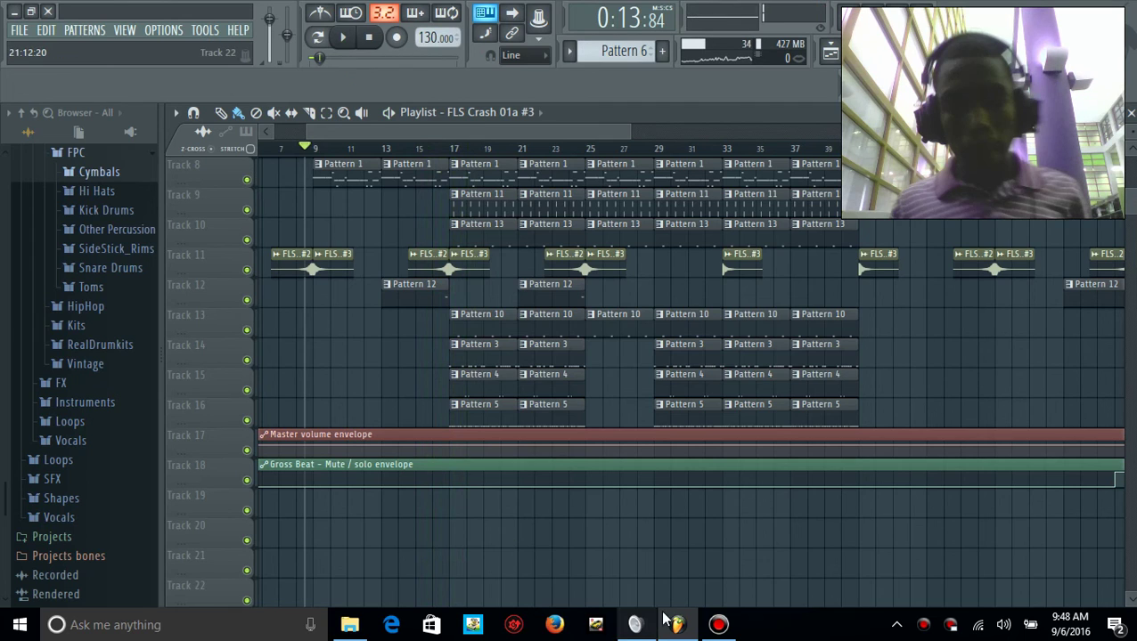
Switch to the Windows Sound recording settings with the microphone level properties
click(636, 624)
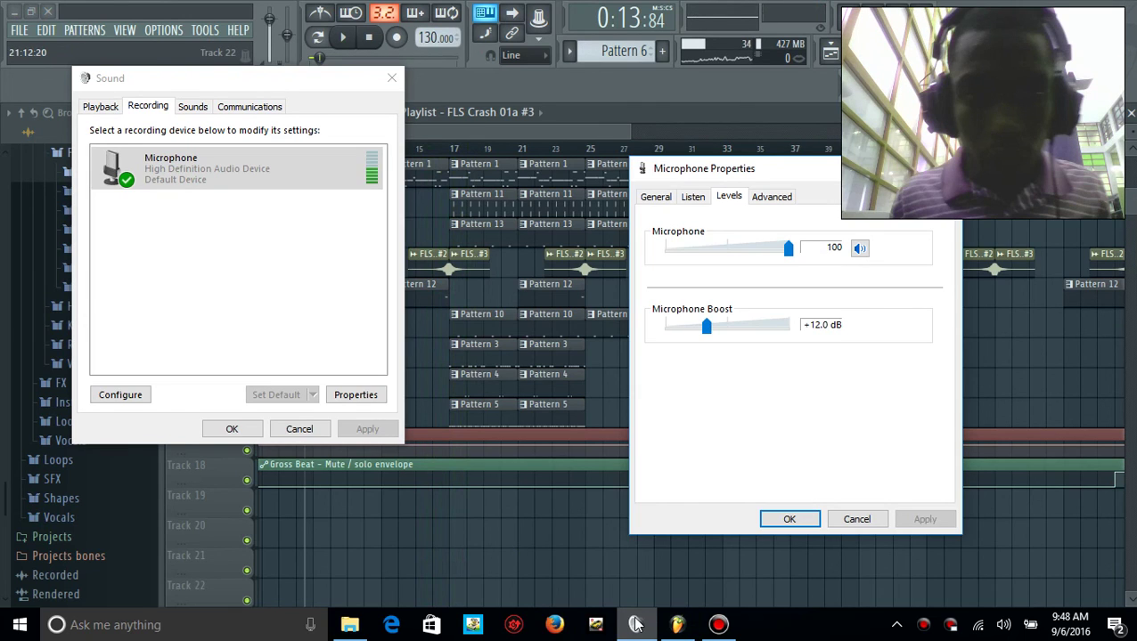